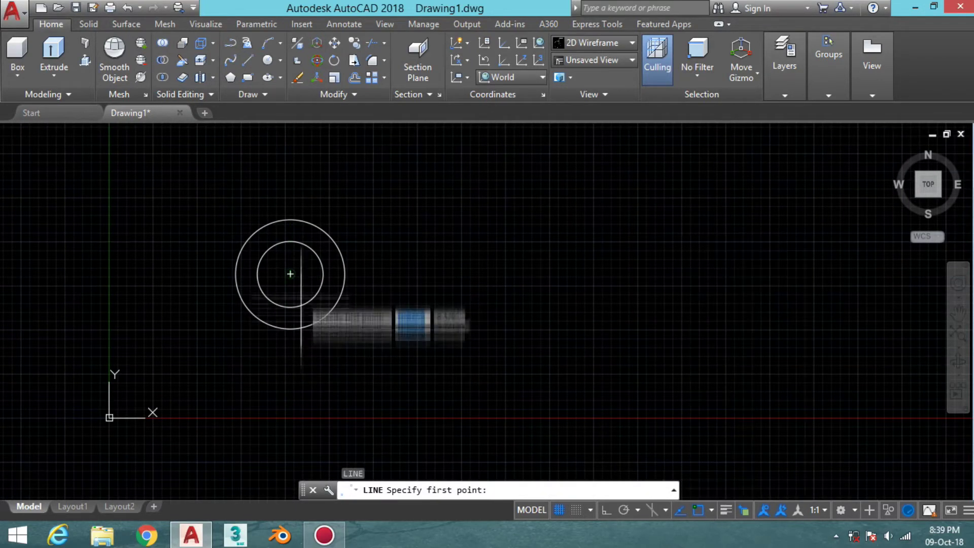
# - Draw a horizontal Ortho baseline rightward from the outer circle's bottom quadrant
pyautogui.click(290, 329)
pyautogui.press('F8')
pyautogui.click(705, 329)
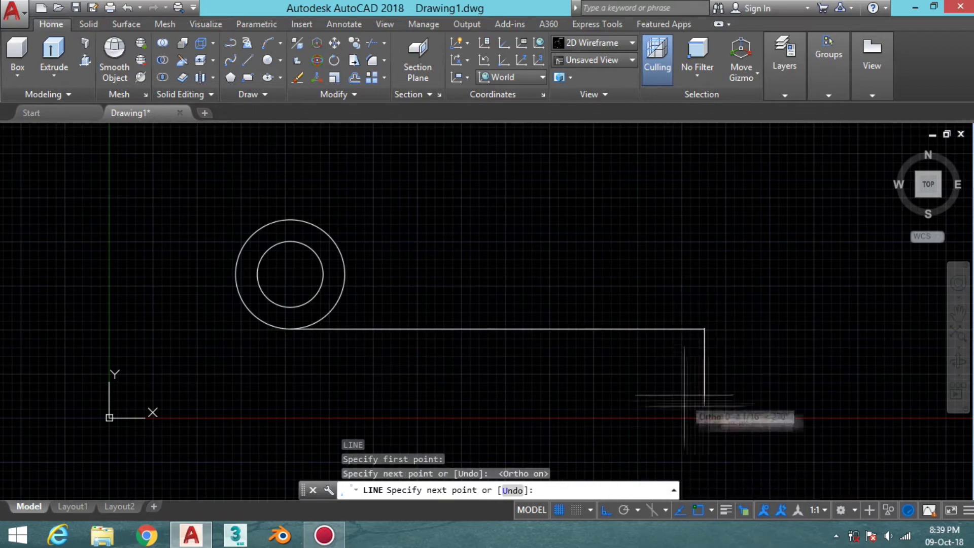
pyautogui.click(711, 510)
pyautogui.press('Escape')
pyautogui.press('Escape')
pyautogui.press('Return')
pyautogui.moveTo(381, 280); pyautogui.dragTo(361, 285, button='middle')
pyautogui.press('Escape')
# - Start a spline at the circle's bottom, rising to a peak and descending to the seat's low point
pyautogui.write('spline')
pyautogui.press('Return')
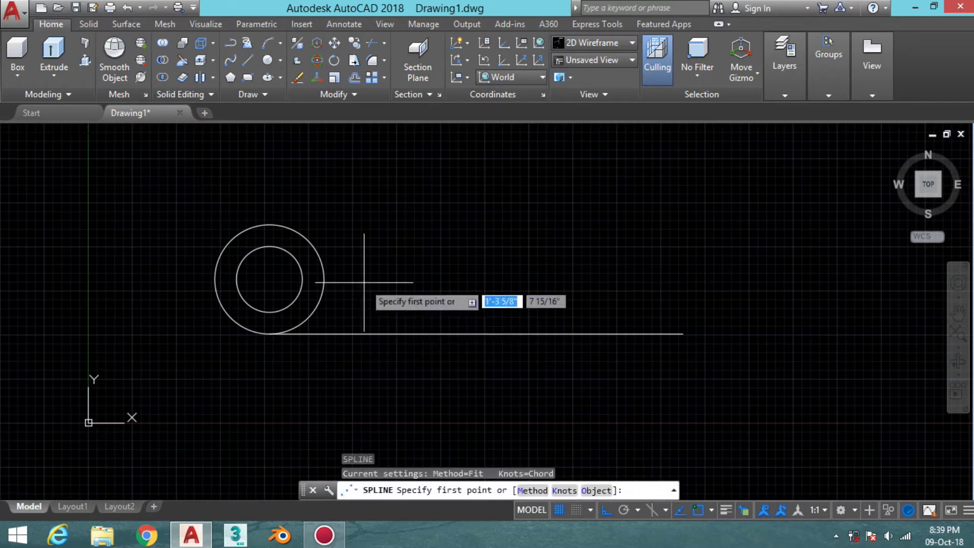
pyautogui.click(711, 510)
pyautogui.click(269, 333)
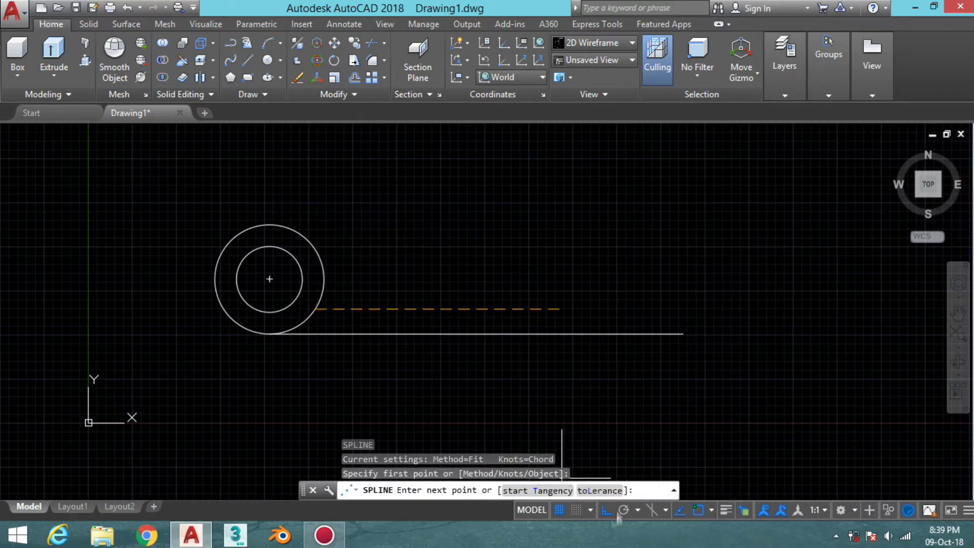
pyautogui.press('F8')
pyautogui.click(415, 240)
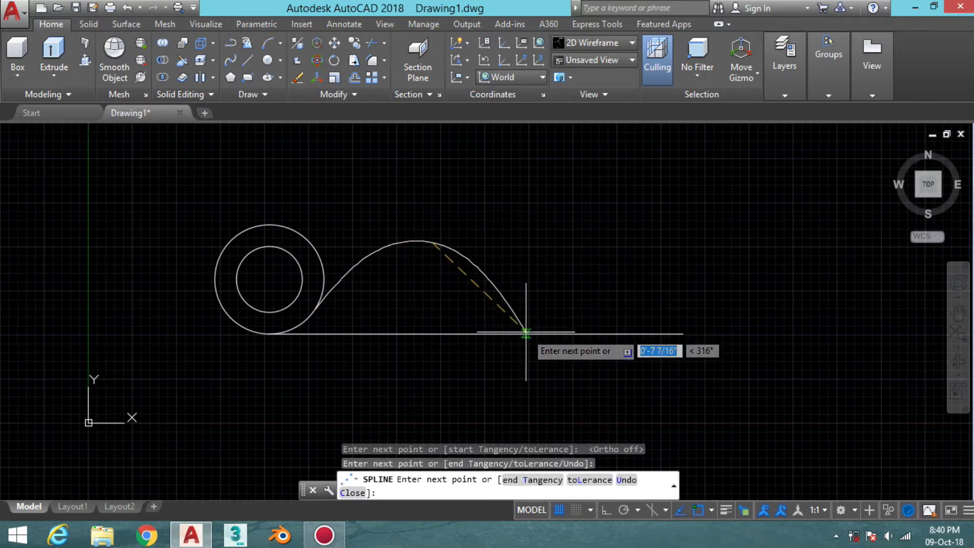
pyautogui.click(527, 333)
pyautogui.hotkey('ctrl', 'z')
pyautogui.scroll(3, 513, 333)
pyautogui.scroll(-3, 512, 332)
pyautogui.click(522, 330)
pyautogui.scroll(-3, 711, 344)
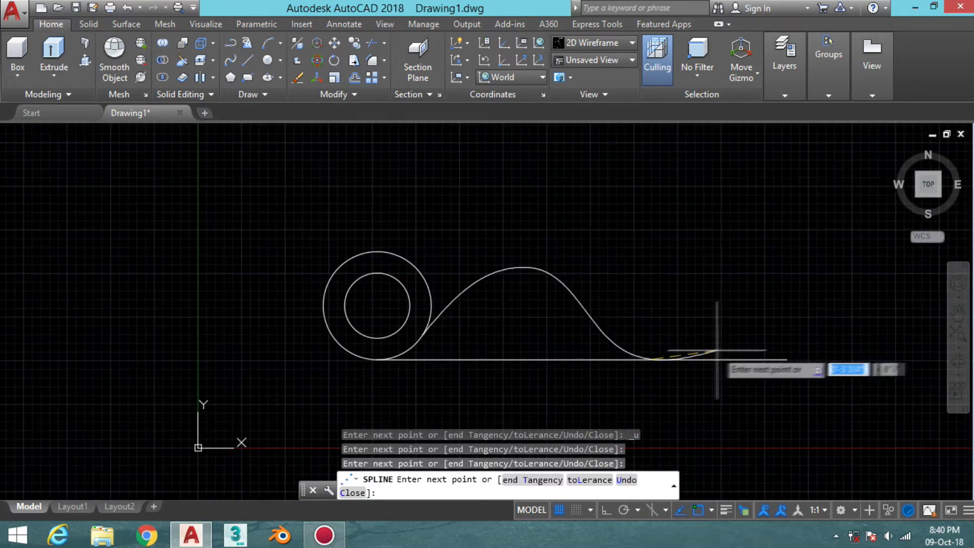
pyautogui.click(686, 359)
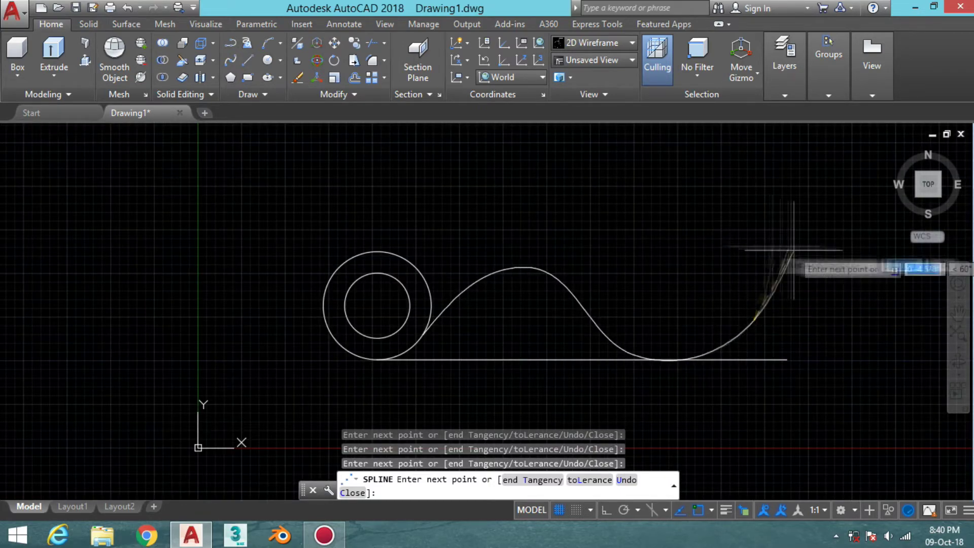
# - Carry the spline around the hook's turn and end it back on the outer circle
pyautogui.moveTo(739, 246)
pyautogui.mouseDown(button='middle')
pyautogui.moveTo(662, 263)
pyautogui.moveTo(661, 284)
pyautogui.mouseUp(button='middle')
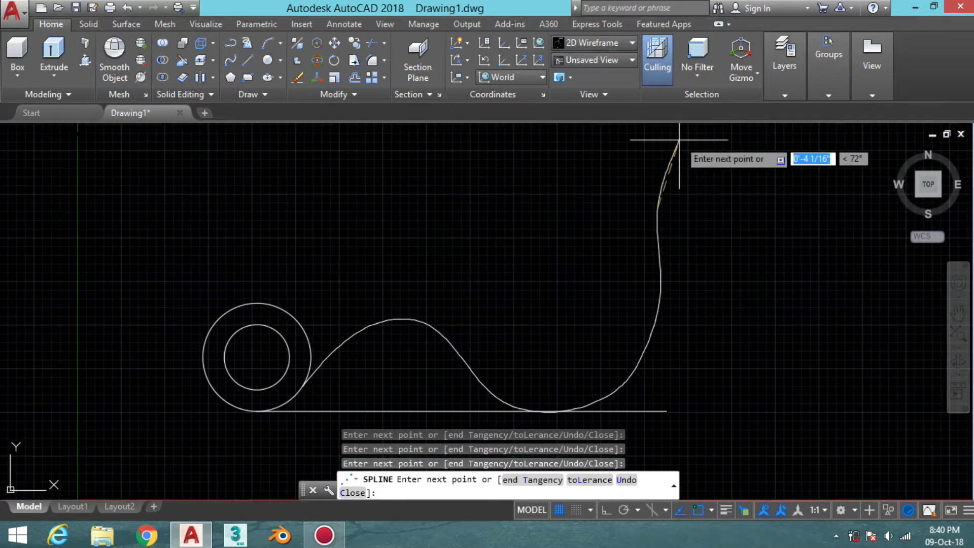
pyautogui.moveTo(678, 140); pyautogui.dragTo(737, 156, button='middle')
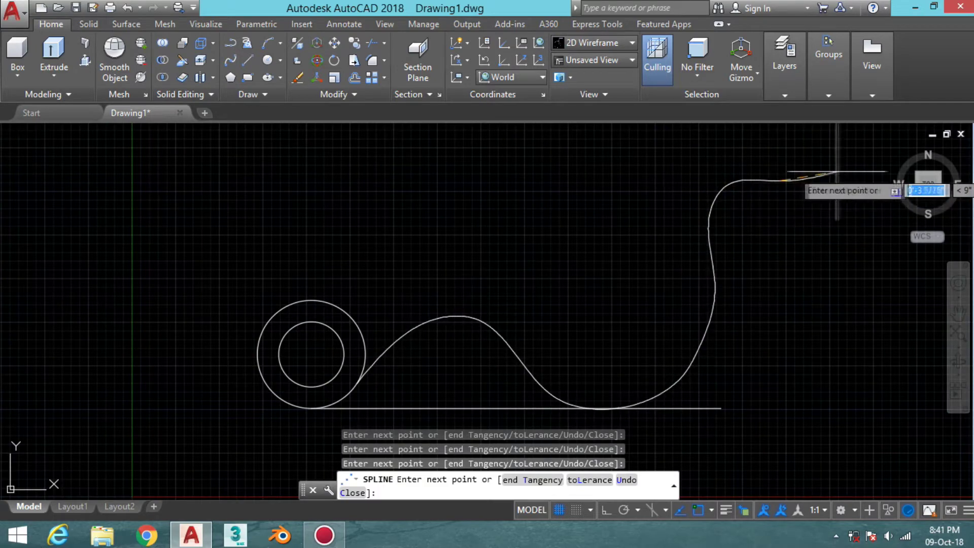
pyautogui.moveTo(822, 151); pyautogui.dragTo(750, 173, button='middle')
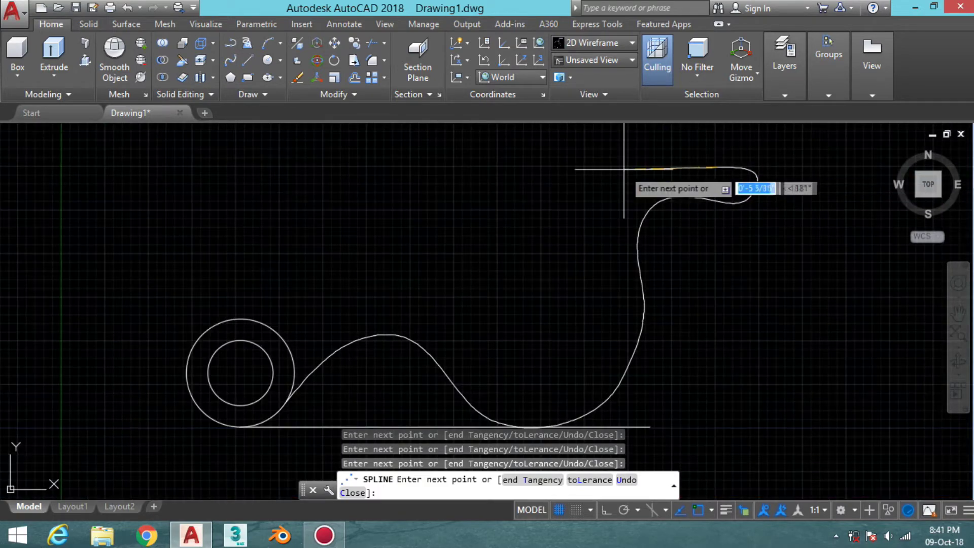
pyautogui.click(585, 205)
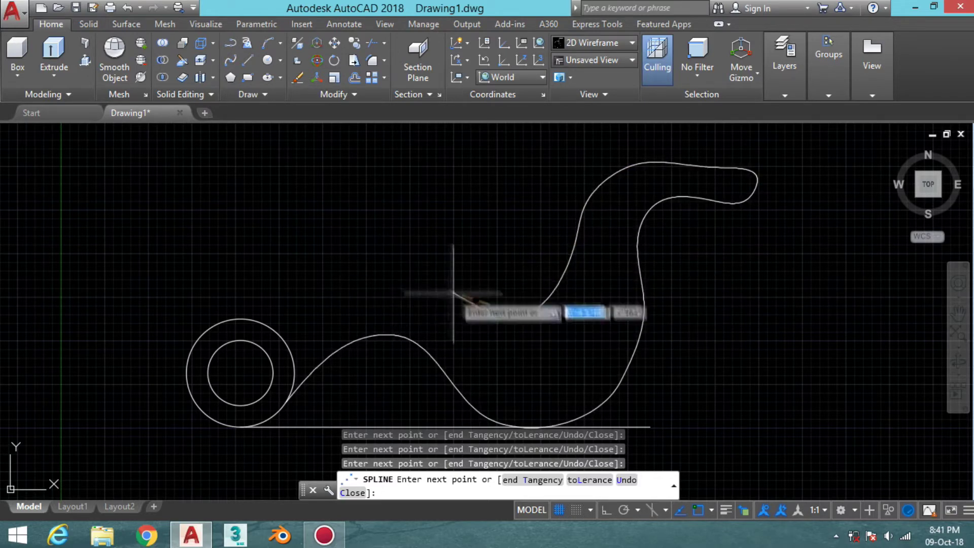
pyautogui.click(215, 321)
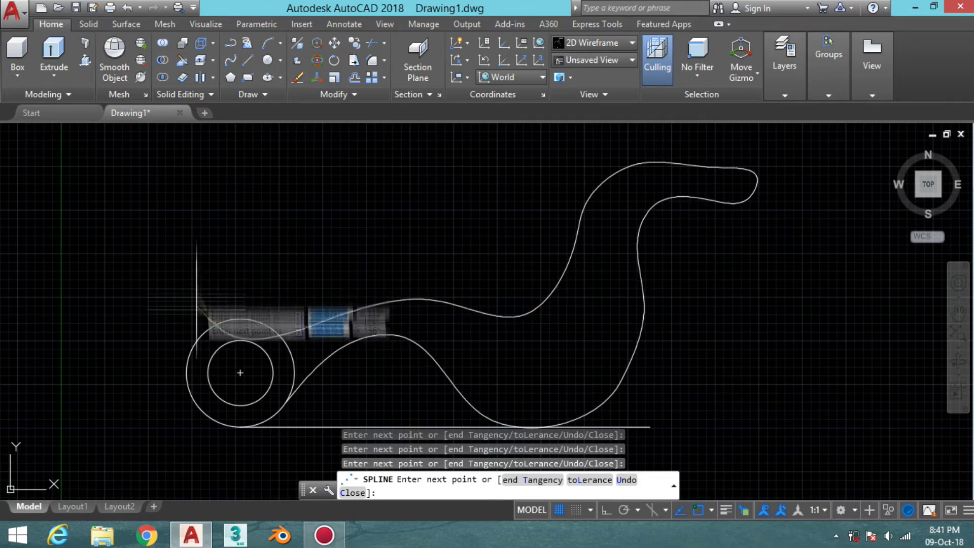
pyautogui.press('Return')
pyautogui.scroll(5, 285, 326)
pyautogui.write('tr')
pyautogui.press('Return')
pyautogui.press('Return')
pyautogui.scroll(-5, 361, 336)
pyautogui.scroll(2, 392, 304)
pyautogui.scroll(-2, 392, 304)
pyautogui.press('Escape')
pyautogui.click(508, 261)
pyautogui.press('Escape')
pyautogui.scroll(3, 509, 261)
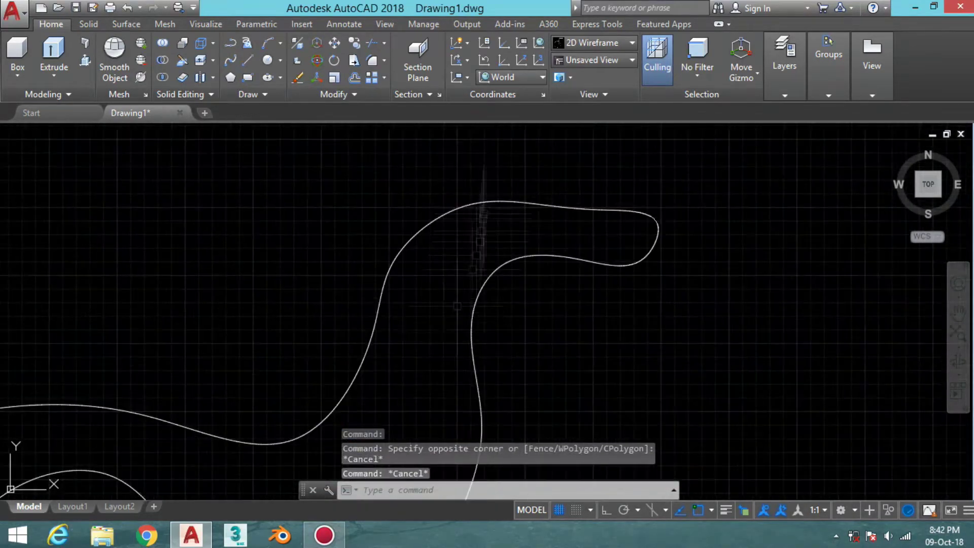
pyautogui.click(463, 250)
pyautogui.click(467, 224)
pyautogui.scroll(-2, 467, 224)
pyautogui.press('Escape')
pyautogui.scroll(2, 492, 231)
pyautogui.click(467, 188)
pyautogui.click(417, 165)
pyautogui.press('Escape')
pyautogui.press('Escape')
pyautogui.click(563, 224)
pyautogui.click(589, 200)
pyautogui.press('Escape')
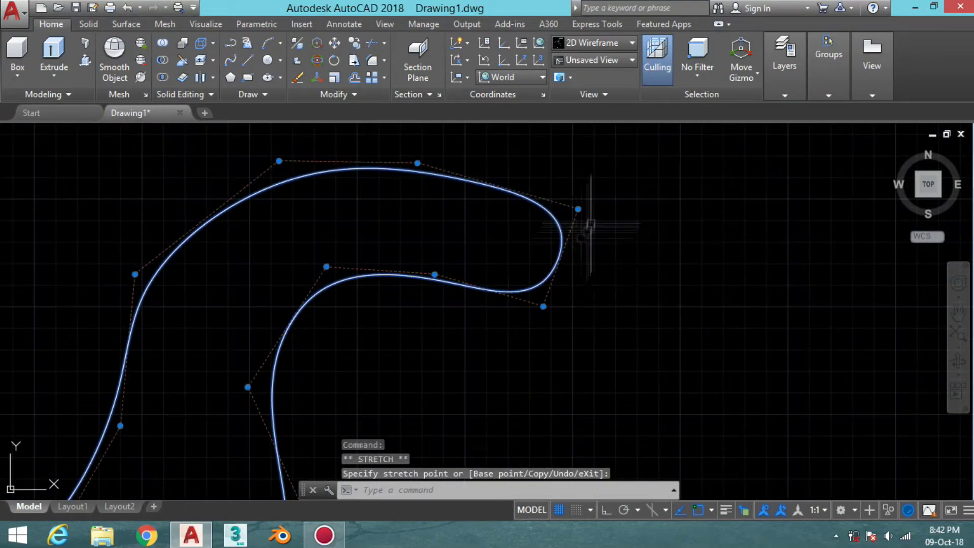
pyautogui.press('Escape')
pyautogui.scroll(-2, 522, 246)
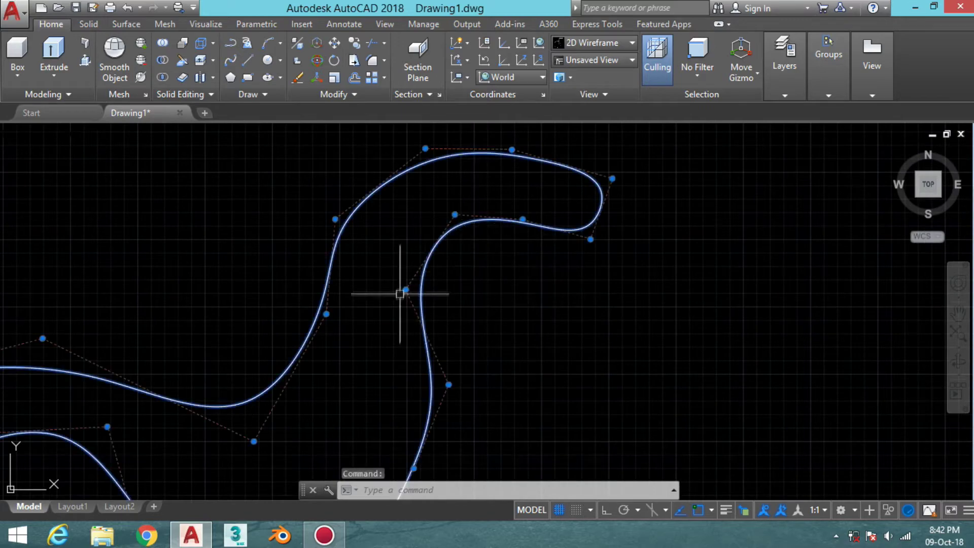
pyautogui.scroll(2, 446, 192)
pyautogui.scroll(-2, 441, 278)
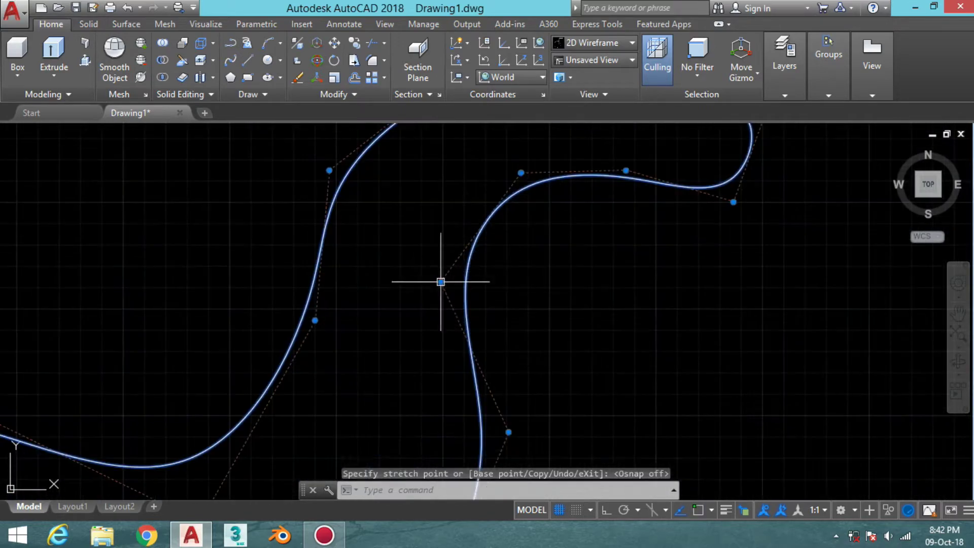
pyautogui.press('Escape')
pyautogui.scroll(-2, 441, 279)
pyautogui.scroll(2, 504, 316)
pyautogui.scroll(2, 505, 316)
pyautogui.click(479, 282)
pyautogui.click(489, 298)
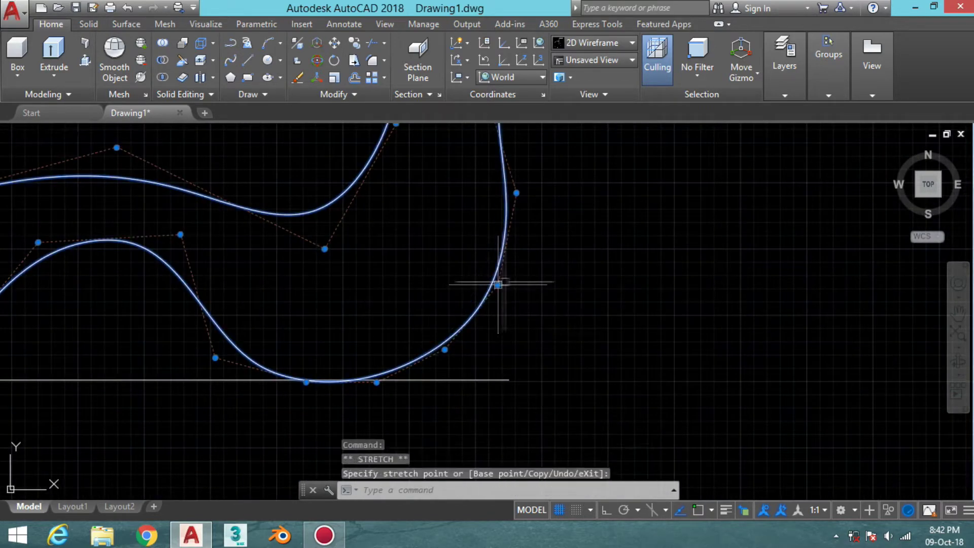
pyautogui.scroll(-2, 499, 284)
pyautogui.scroll(2, 452, 348)
pyautogui.click(452, 348)
pyautogui.scroll(2, 522, 369)
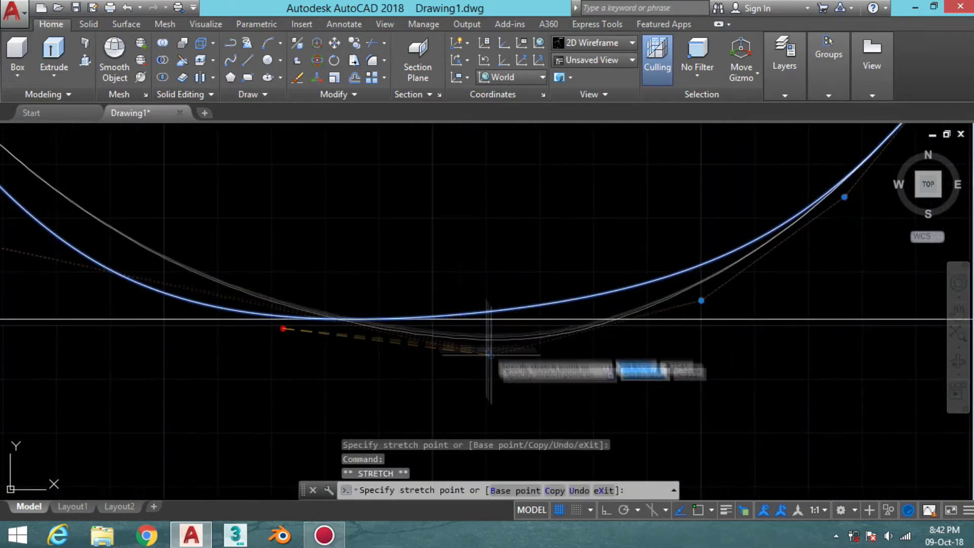
pyautogui.scroll(-3, 490, 354)
pyautogui.press('Escape')
pyautogui.scroll(1, 489, 317)
pyautogui.scroll(2, 482, 275)
pyautogui.click(482, 275)
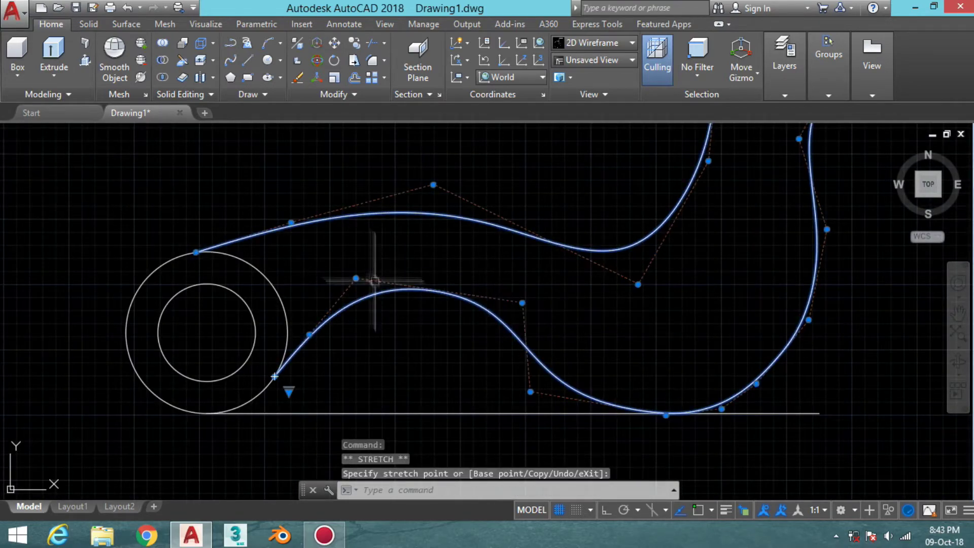
pyautogui.scroll(-2, 457, 266)
pyautogui.scroll(4, 570, 342)
pyautogui.click(480, 347)
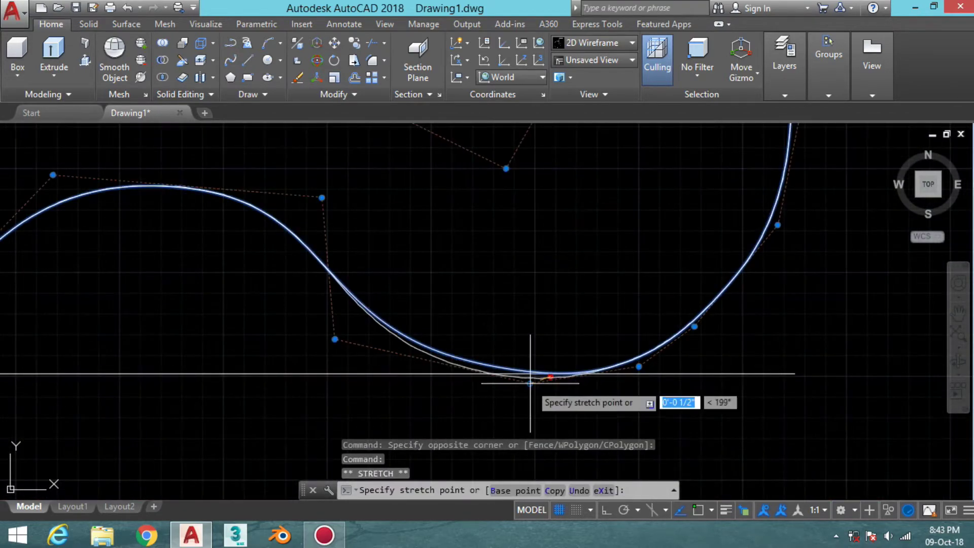
pyautogui.press('Escape')
pyautogui.scroll(-3, 609, 304)
pyautogui.scroll(1, 562, 342)
pyautogui.press('Escape')
pyautogui.scroll(3, 609, 223)
pyautogui.click(522, 217)
pyautogui.press('Escape')
pyautogui.scroll(-3, 456, 355)
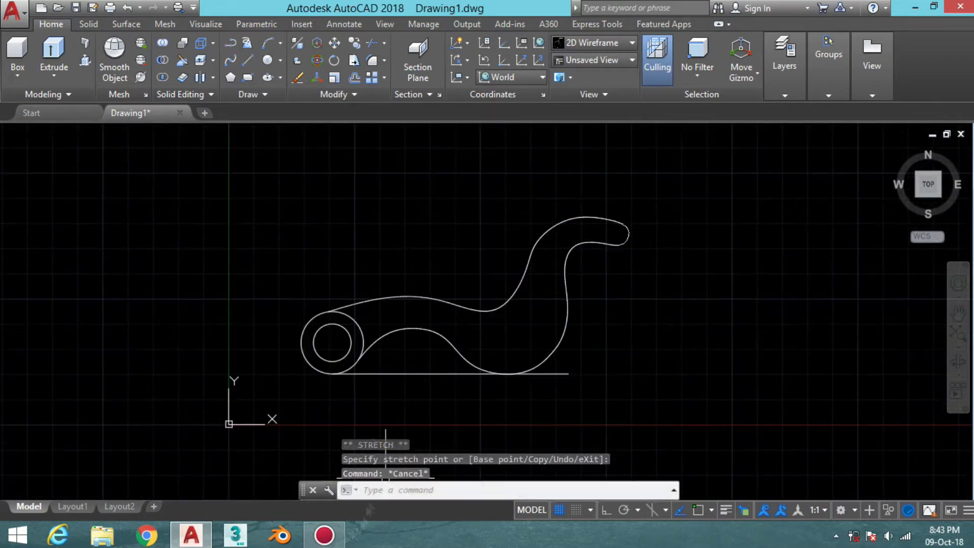
pyautogui.scroll(2, 528, 269)
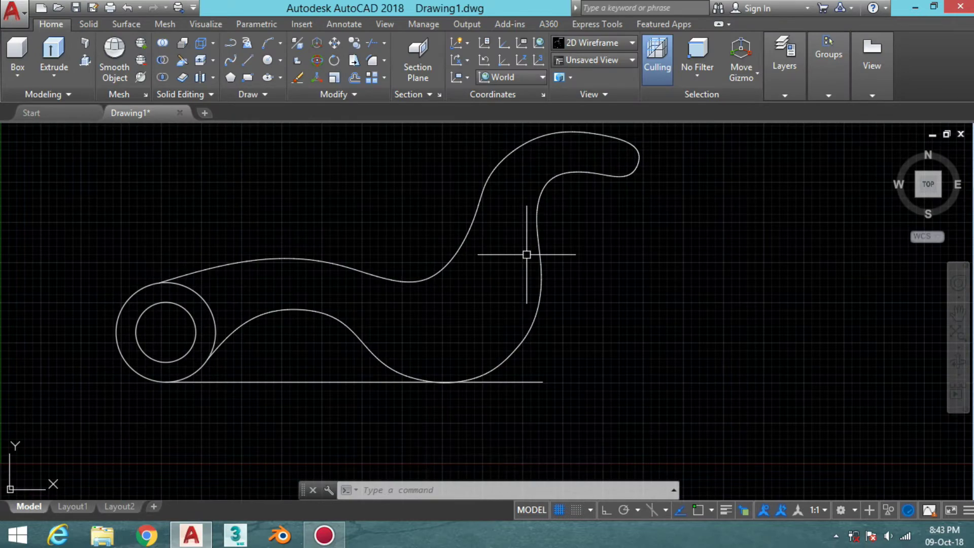
pyautogui.scroll(2, 350, 272)
pyautogui.click(324, 254)
pyautogui.click(271, 247)
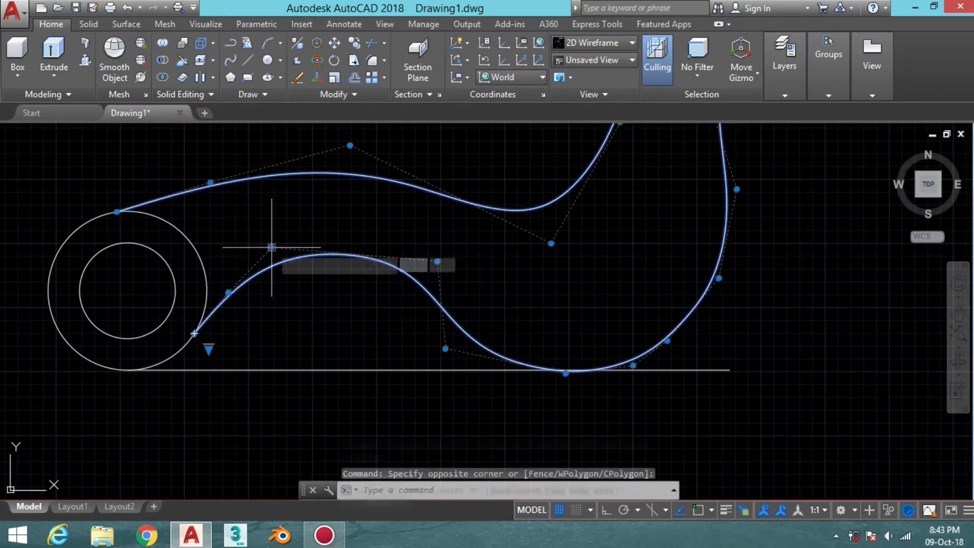
pyautogui.press('Escape')
pyautogui.scroll(-2, 503, 284)
pyautogui.scroll(2, 480, 257)
pyautogui.scroll(2, 452, 282)
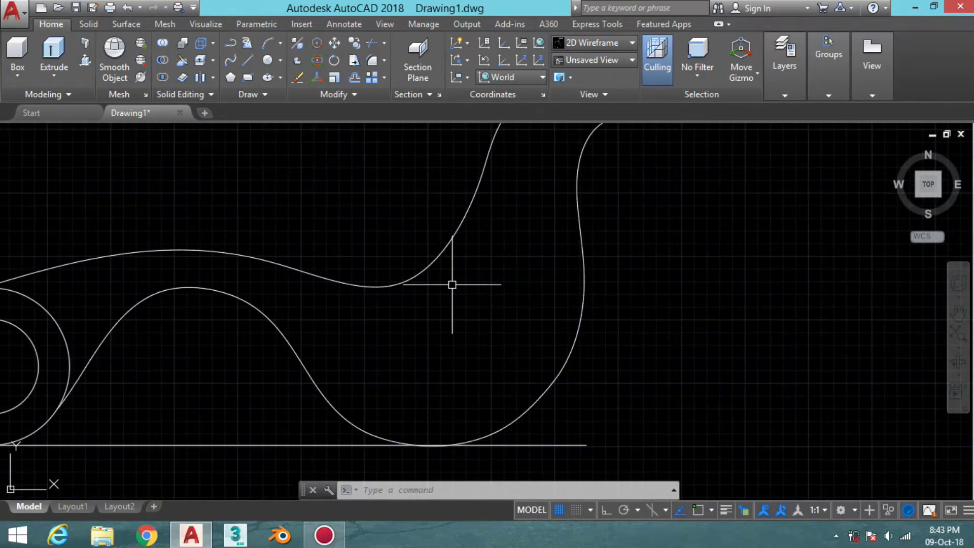
pyautogui.write('spline')
pyautogui.press('Return')
# - Trace an inner spline along the hook, back and seat, then turn object snap off
pyautogui.click(369, 315)
pyautogui.click(434, 299)
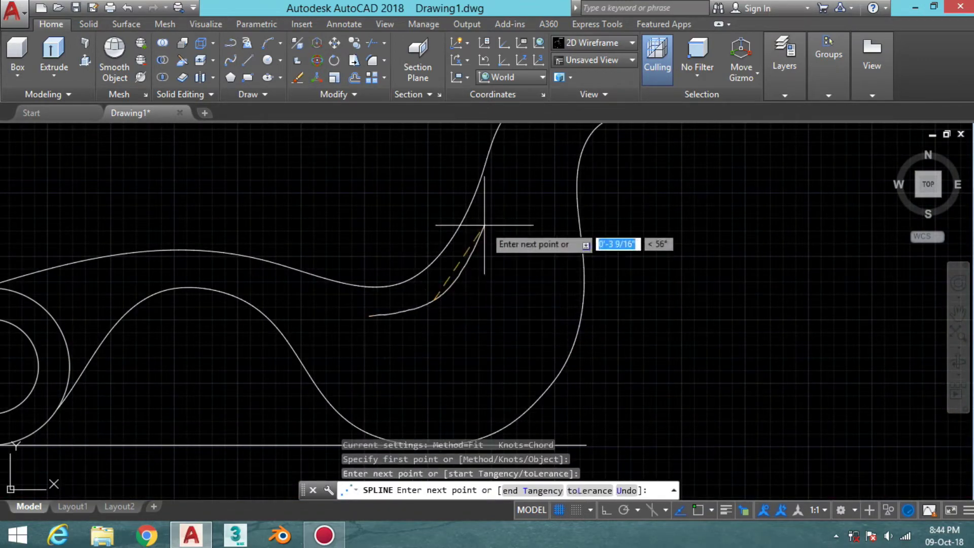
pyautogui.click(486, 224)
pyautogui.moveTo(485, 224); pyautogui.dragTo(448, 281, button='middle')
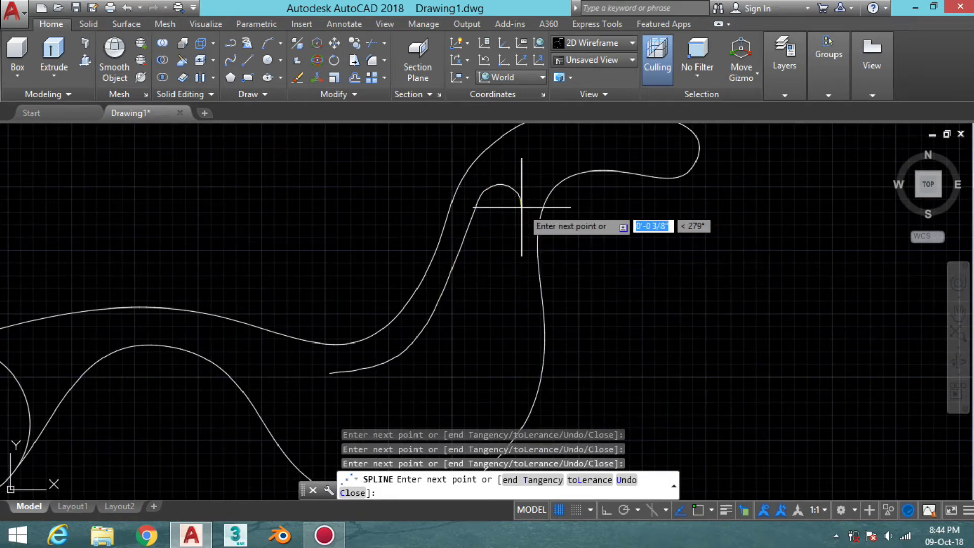
pyautogui.moveTo(517, 308); pyautogui.dragTo(525, 231, button='middle')
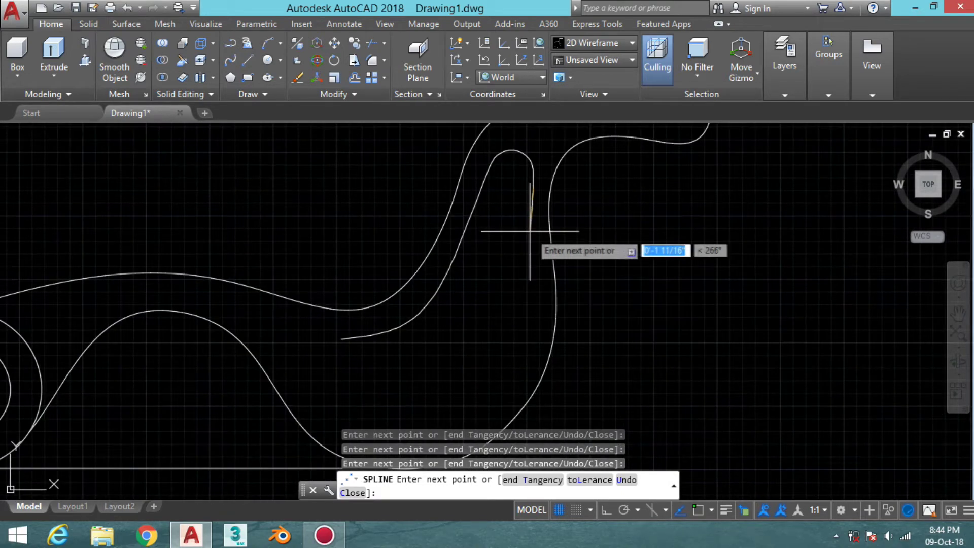
pyautogui.click(539, 315)
pyautogui.moveTo(493, 404); pyautogui.dragTo(526, 338, button='middle')
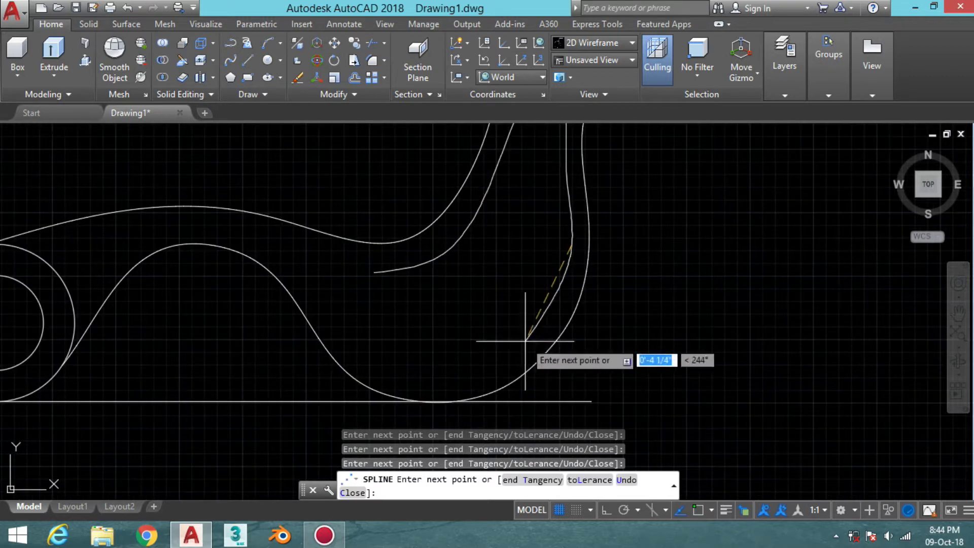
pyautogui.click(532, 335)
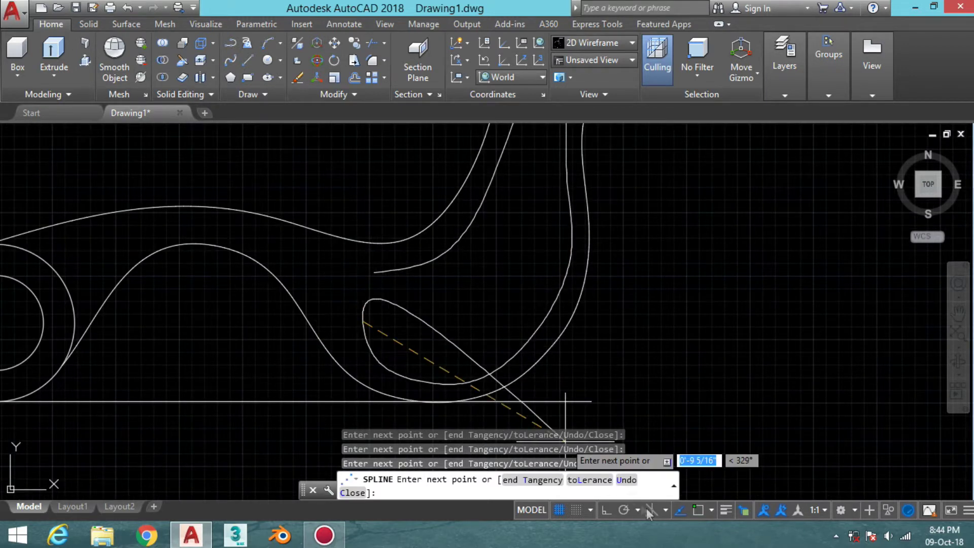
pyautogui.press('Return')
pyautogui.press('F3')
pyautogui.scroll(5, 378, 264)
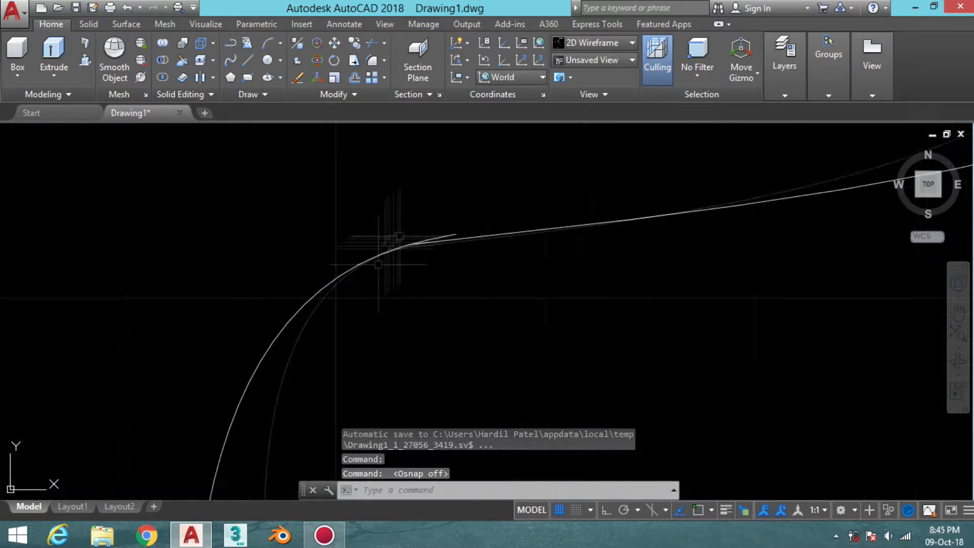
pyautogui.click(445, 243)
# - Move a control point of the inner spline to reshape its curve
pyautogui.scroll(-5, 366, 258)
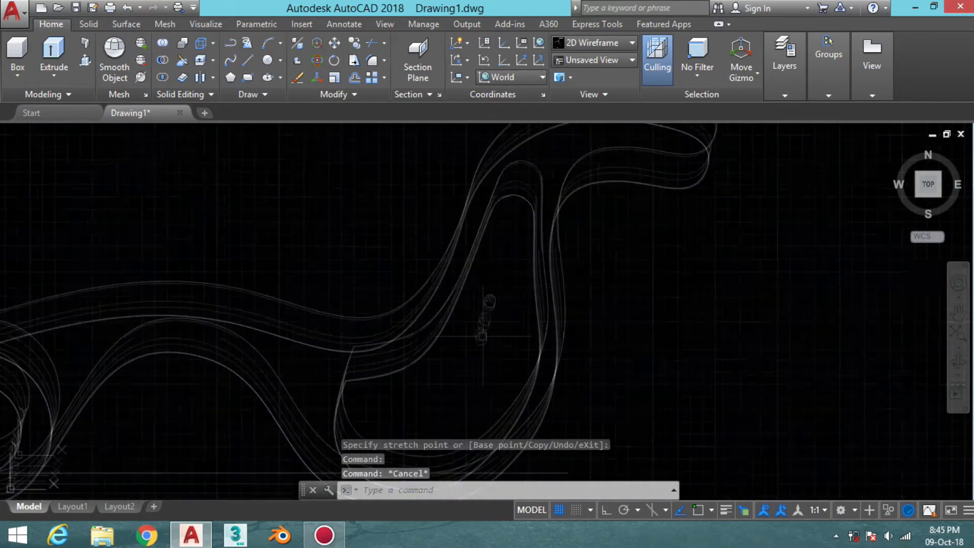
pyautogui.scroll(-3, 334, 272)
pyautogui.scroll(-2, 355, 228)
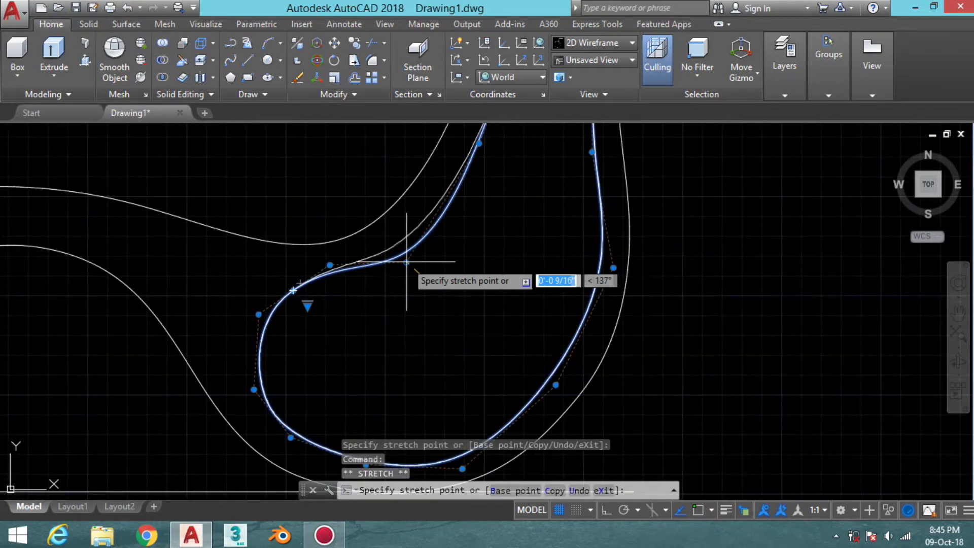
pyautogui.click(411, 254)
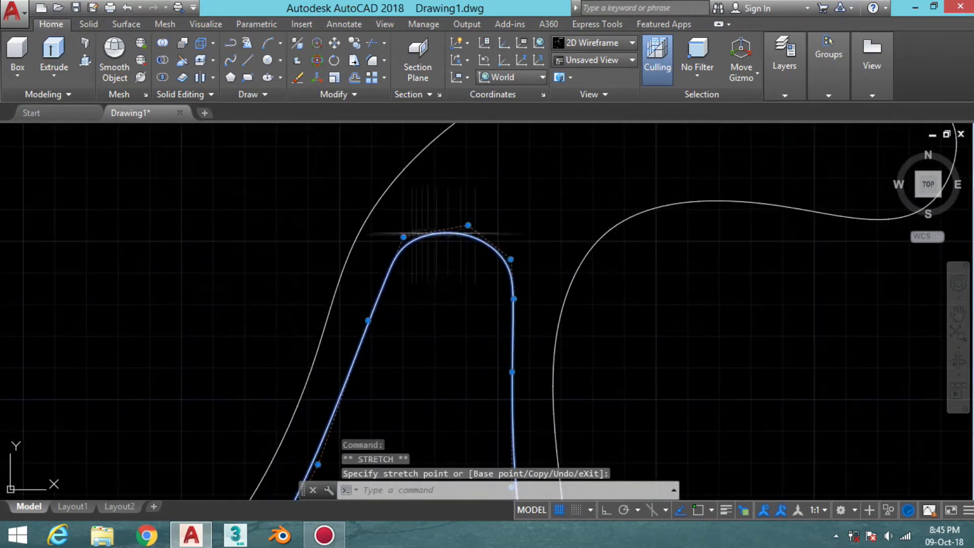
pyautogui.scroll(2, 450, 238)
pyautogui.scroll(3, 445, 242)
pyautogui.click(458, 297)
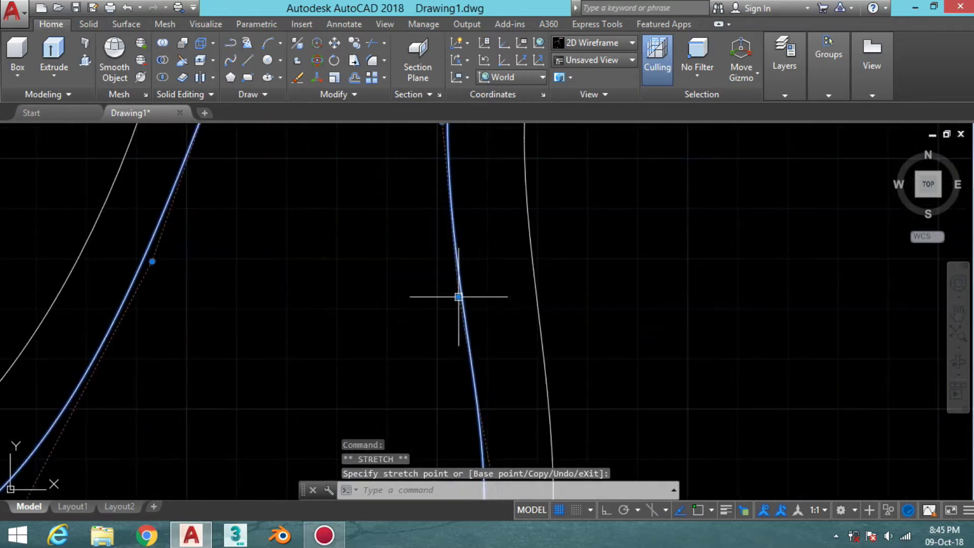
pyautogui.scroll(-2, 425, 325)
pyautogui.press('Escape')
# - Select the inner teardrop curve and try grabbing its control points
pyautogui.scroll(-3, 475, 341)
pyautogui.scroll(2, 496, 224)
pyautogui.scroll(2, 450, 205)
pyautogui.scroll(-2, 450, 204)
pyautogui.scroll(-1, 446, 243)
pyautogui.scroll(-2, 469, 318)
pyautogui.scroll(3, 504, 227)
pyautogui.click(504, 228)
pyautogui.click(569, 293)
pyautogui.press('Escape')
pyautogui.scroll(-3, 631, 211)
pyautogui.scroll(-2, 561, 283)
pyautogui.scroll(2, 543, 191)
pyautogui.click(544, 191)
pyautogui.press('Escape')
# - Try control-point edits on the lower part of the inner curve, then clear the selection
pyautogui.scroll(2, 440, 231)
pyautogui.click(382, 244)
pyautogui.scroll(-3, 383, 243)
pyautogui.scroll(-2, 436, 304)
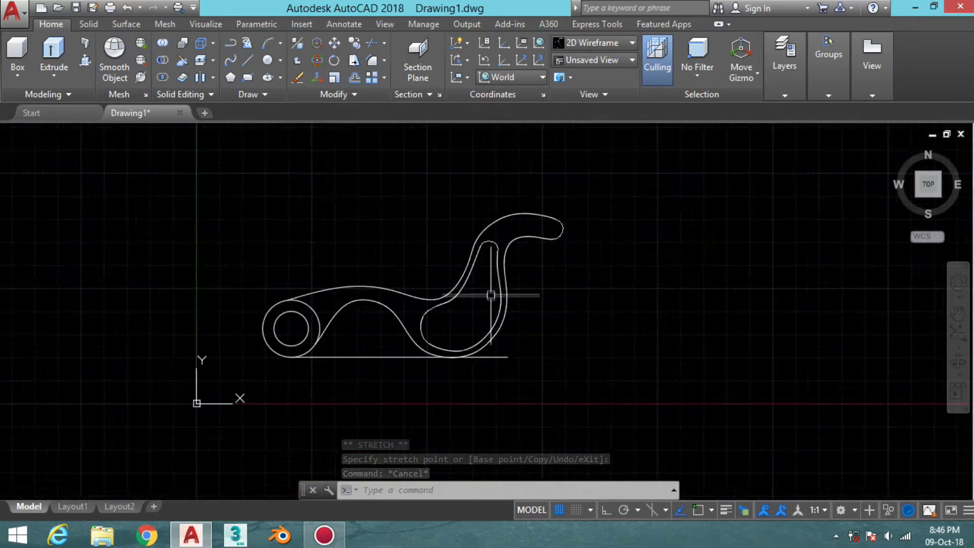
pyautogui.scroll(4, 507, 218)
pyautogui.click(358, 359)
pyautogui.click(459, 409)
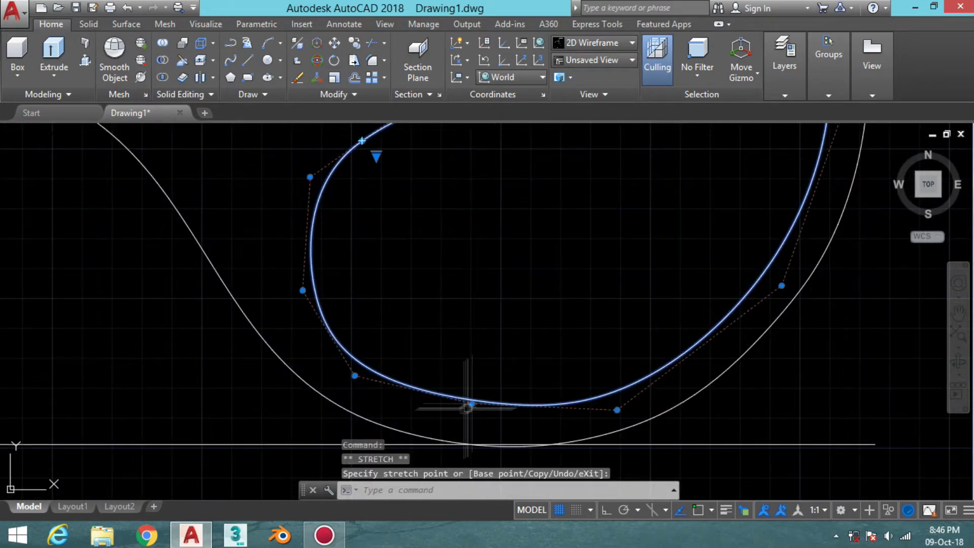
pyautogui.press('Escape')
pyautogui.scroll(-2, 460, 409)
pyautogui.scroll(-2, 468, 311)
pyautogui.click(382, 332)
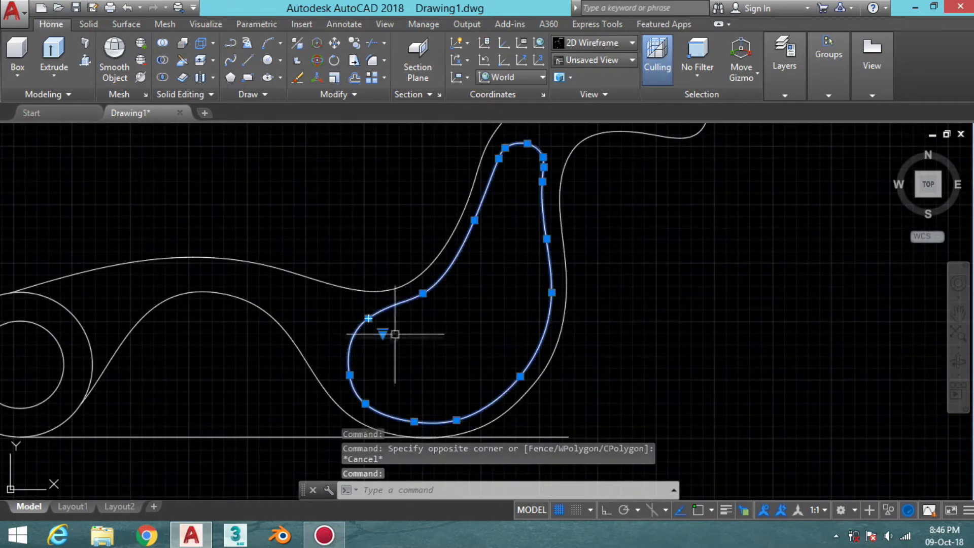
pyautogui.press('Escape')
pyautogui.moveTo(446, 265); pyautogui.dragTo(429, 275, button='middle')
pyautogui.write('o')
pyautogui.press('Return')
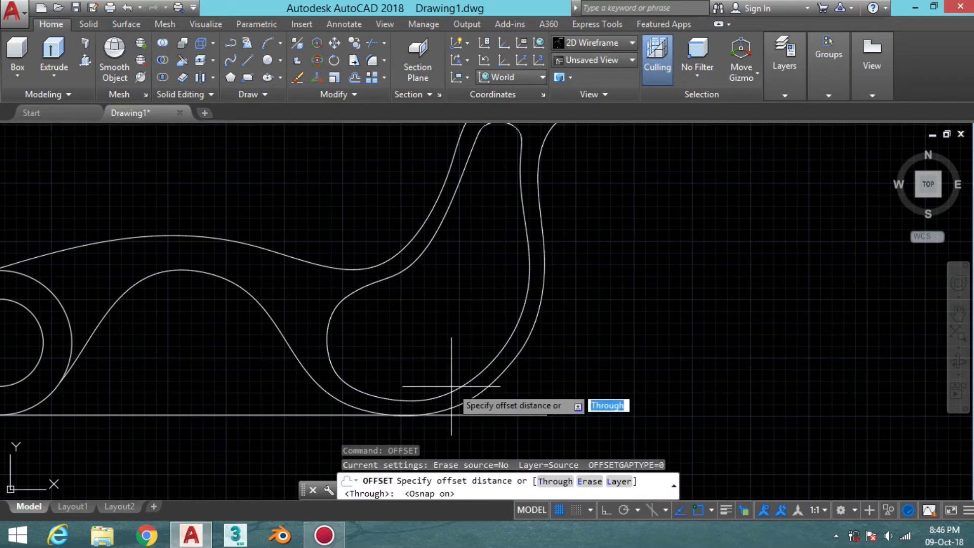
# - Attempt to offset the inner curve, cancelling the first tries
pyautogui.click(445, 289)
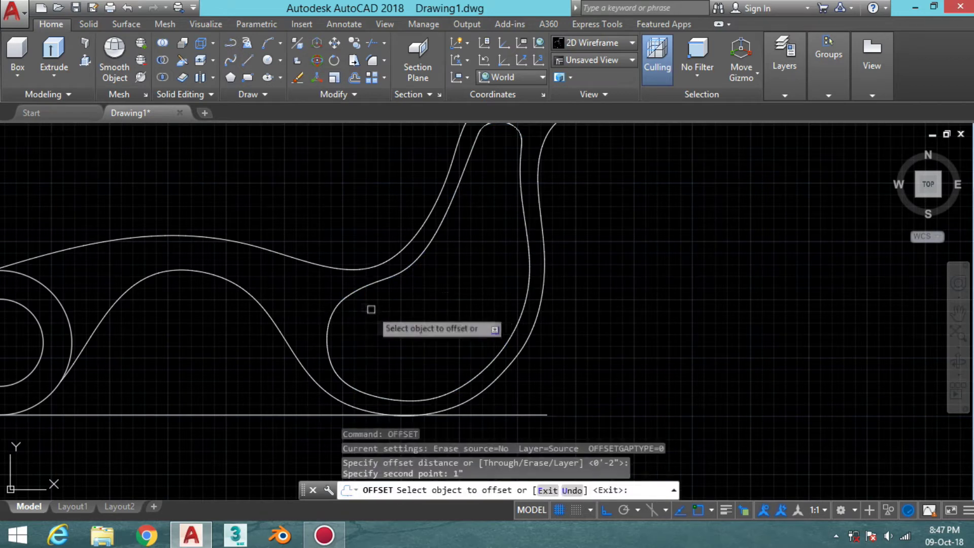
pyautogui.click(347, 296)
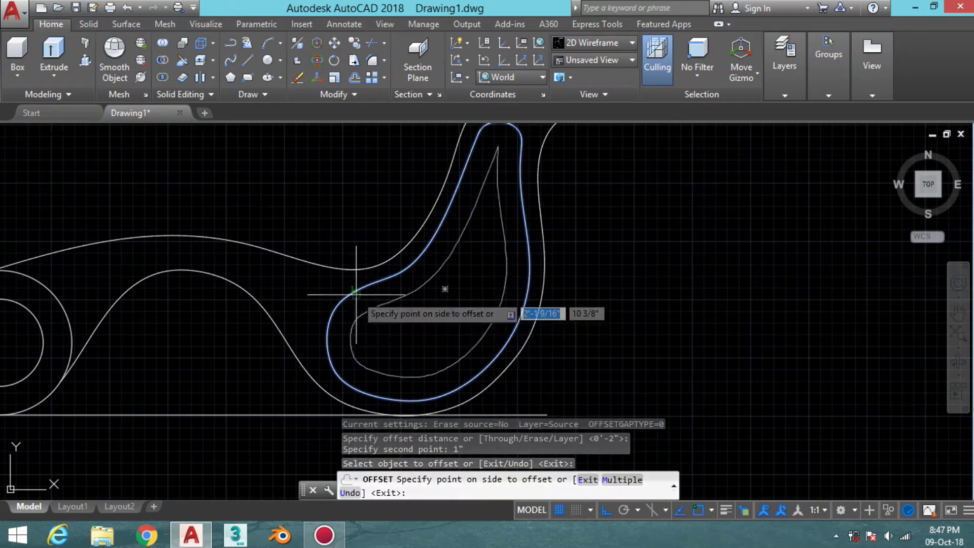
pyautogui.press('Escape')
pyautogui.write('odd')
pyautogui.press('Return')
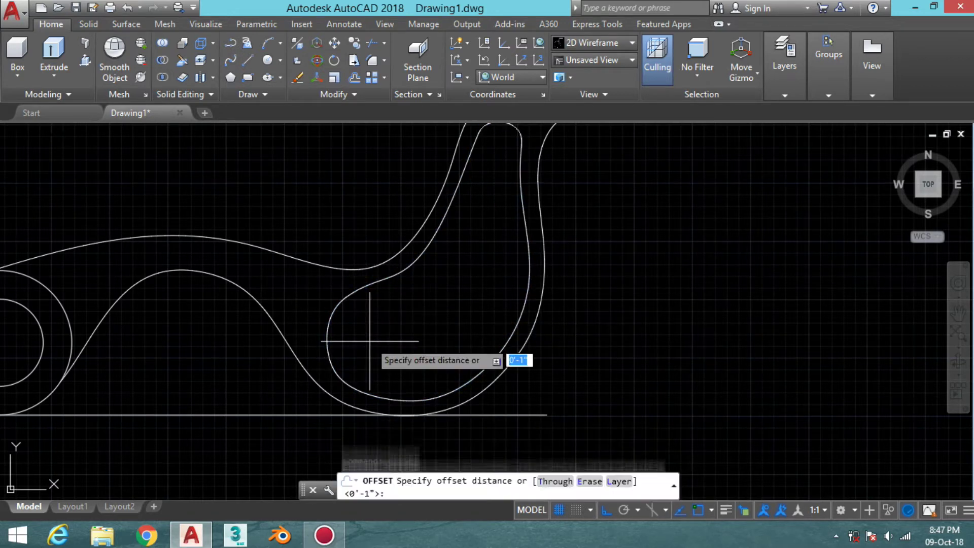
pyautogui.press('Return')
pyautogui.click(373, 304)
pyautogui.press('Escape')
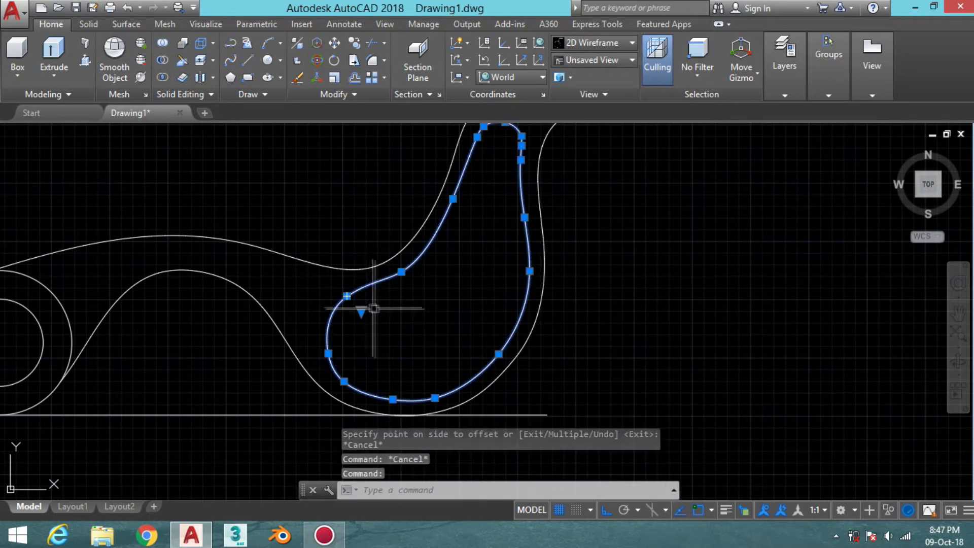
# - Offset the inner curve 0.2" to its inside
pyautogui.write('o')
pyautogui.press('Return')
pyautogui.write('2')
pyautogui.press('Return')
pyautogui.click(329, 325)
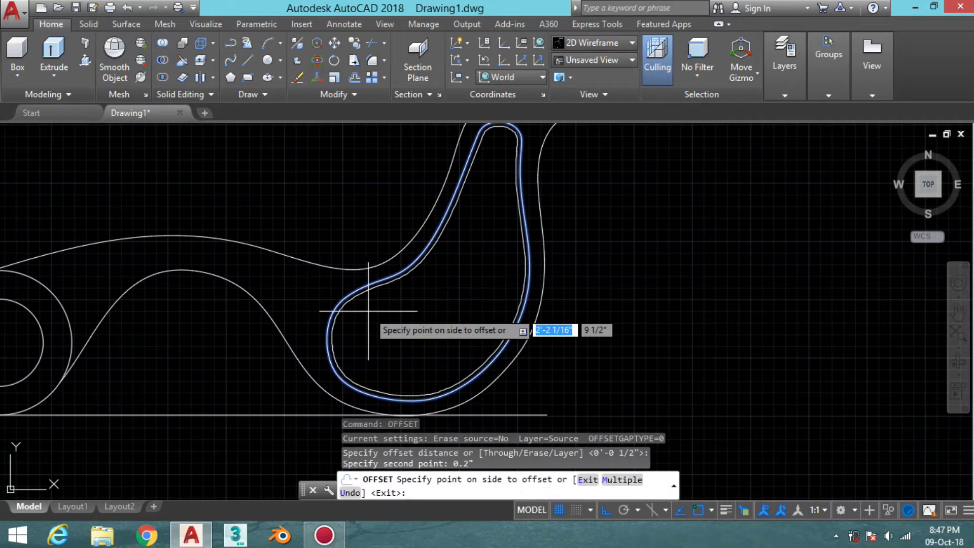
pyautogui.click(368, 310)
pyautogui.press('Escape')
# - Restart Offset with a 0.1 distance and pick the curve
pyautogui.press('o')
pyautogui.press('Return')
pyautogui.write('.1')
pyautogui.click(329, 330)
# - Place the 0.1 offset copy inside the curve
pyautogui.click(452, 322)
pyautogui.press('Escape')
pyautogui.press('Escape')
pyautogui.press('Escape')
pyautogui.press('Escape')
pyautogui.scroll(-3, 516, 250)
pyautogui.scroll(3, 521, 185)
pyautogui.scroll(2, 406, 220)
# - With Ortho off, draw a four-point spline from inside the top hook down toward the seat, and select it
pyautogui.write('spl')
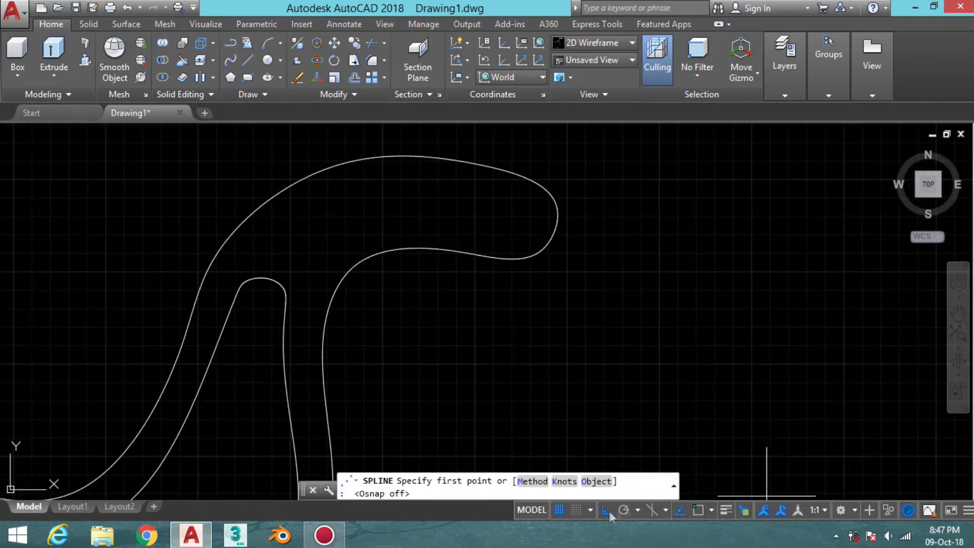
pyautogui.click(608, 511)
pyautogui.click(422, 192)
pyautogui.click(503, 205)
pyautogui.click(531, 218)
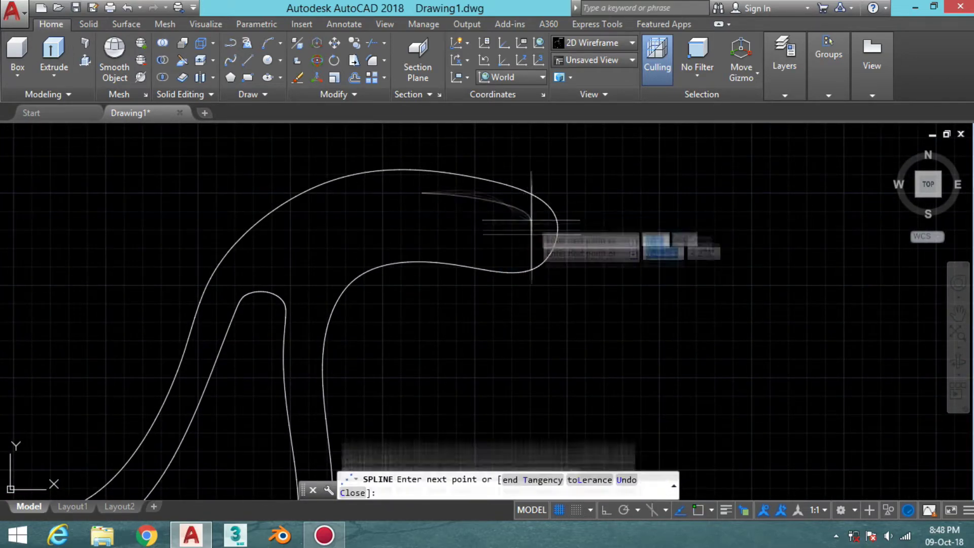
pyautogui.click(530, 247)
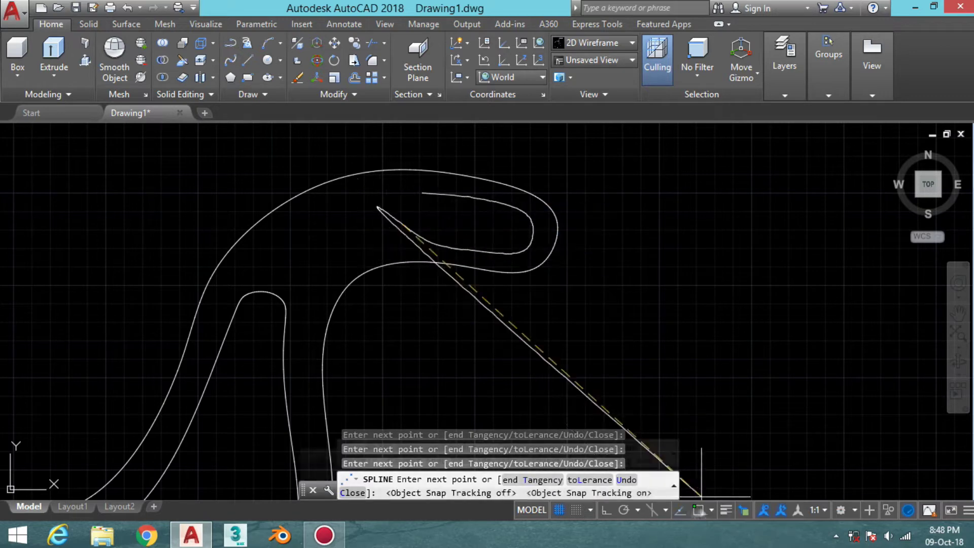
pyautogui.press('Escape')
pyautogui.press('Escape')
pyautogui.scroll(5, 450, 243)
pyautogui.click(421, 214)
pyautogui.click(399, 212)
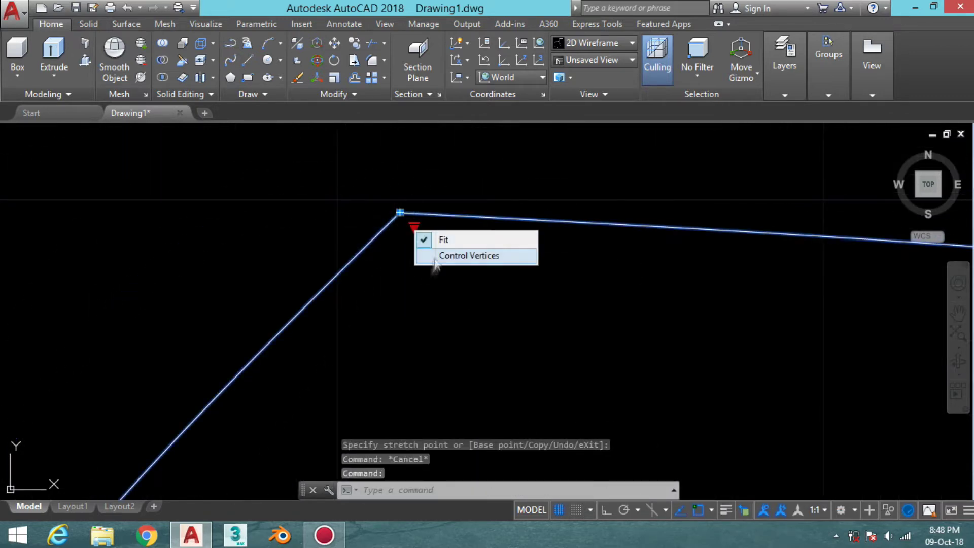
# - Drag the new spline's control-vertex grips to start reshaping the loop in the top hook
pyautogui.click(400, 212)
pyautogui.scroll(-3, 414, 224)
pyautogui.scroll(-2, 466, 257)
pyautogui.scroll(3, 527, 258)
pyautogui.scroll(2, 422, 217)
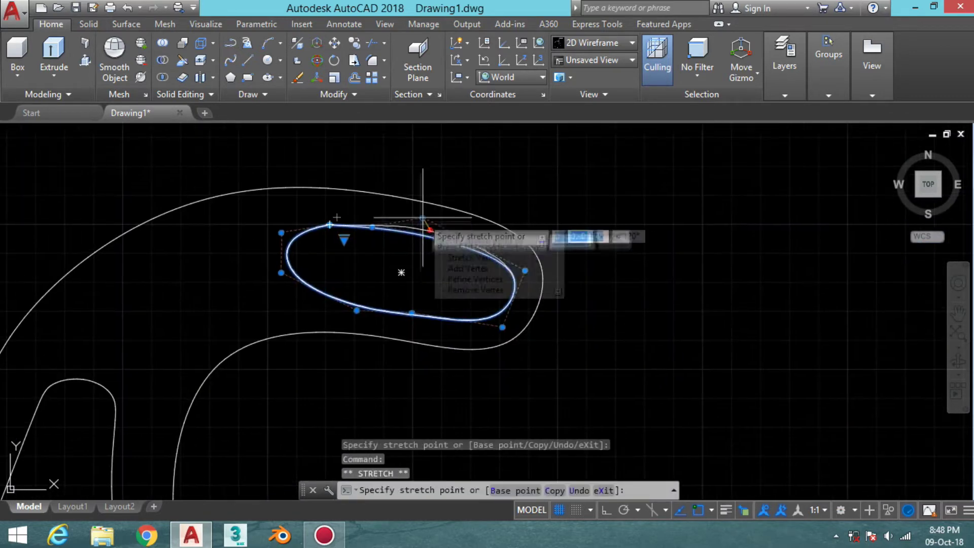
pyautogui.scroll(2, 367, 273)
pyautogui.click(367, 273)
pyautogui.press('Escape')
pyautogui.moveTo(342, 244); pyautogui.dragTo(360, 227, button='middle')
pyautogui.click(429, 242)
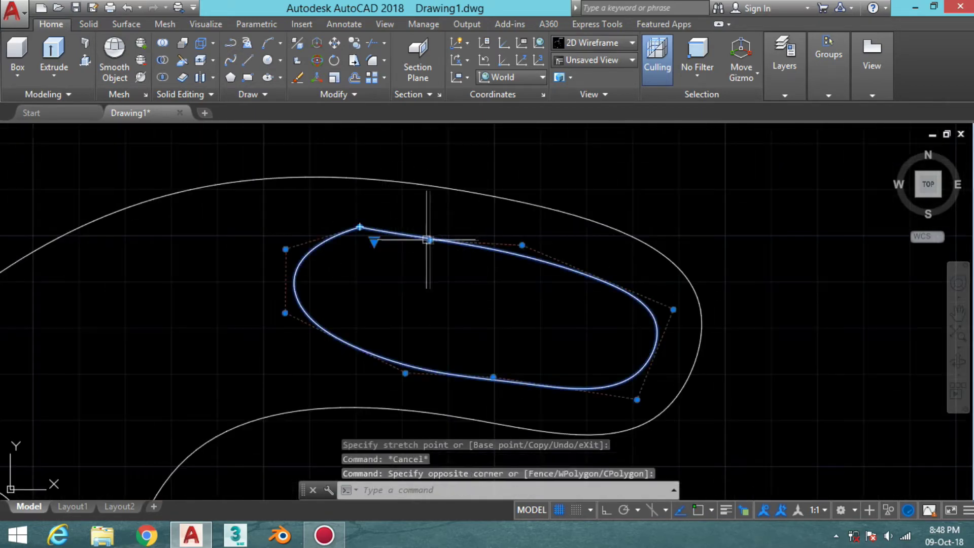
pyautogui.click(444, 214)
pyautogui.scroll(-2, 437, 242)
pyautogui.click(490, 245)
pyautogui.press('Escape')
pyautogui.moveTo(472, 269); pyautogui.dragTo(469, 243, button='middle')
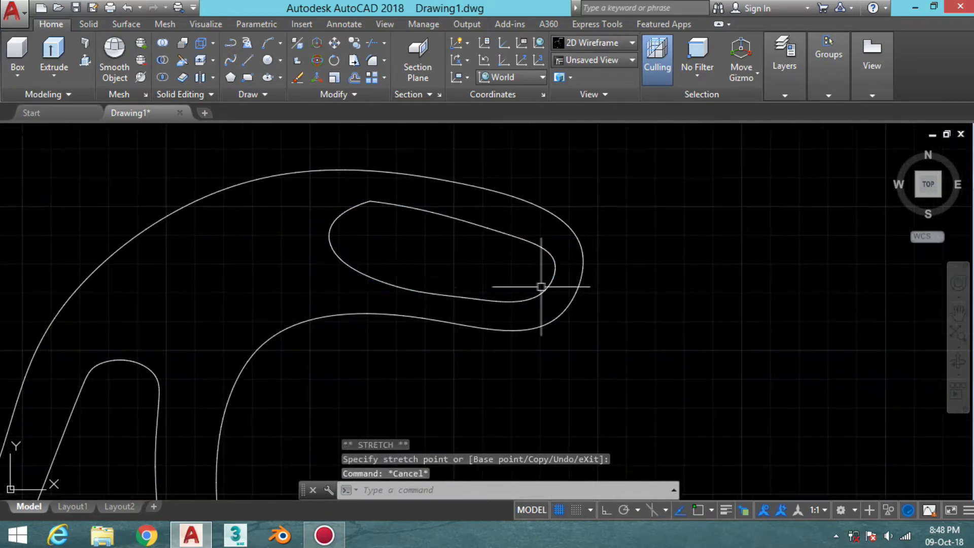
pyautogui.click(390, 215)
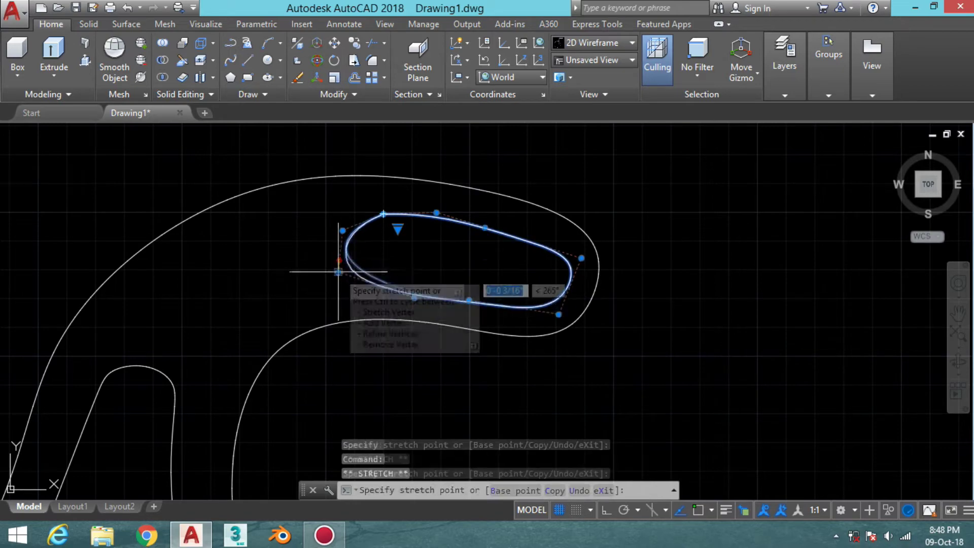
pyautogui.press('Escape')
pyautogui.moveTo(338, 272); pyautogui.dragTo(305, 292, button='middle')
pyautogui.click(381, 227)
pyautogui.press('Escape')
pyautogui.moveTo(391, 239); pyautogui.dragTo(349, 241, button='middle')
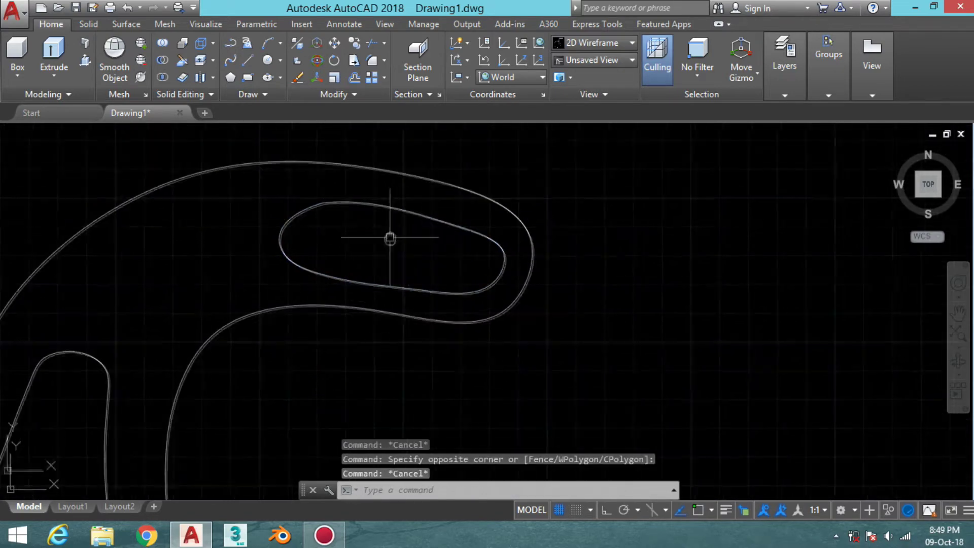
pyautogui.click(411, 250)
pyautogui.press('Escape')
# - Refine the loop's remaining control points into a smooth closed oval beside the circles
pyautogui.scroll(-3, 413, 276)
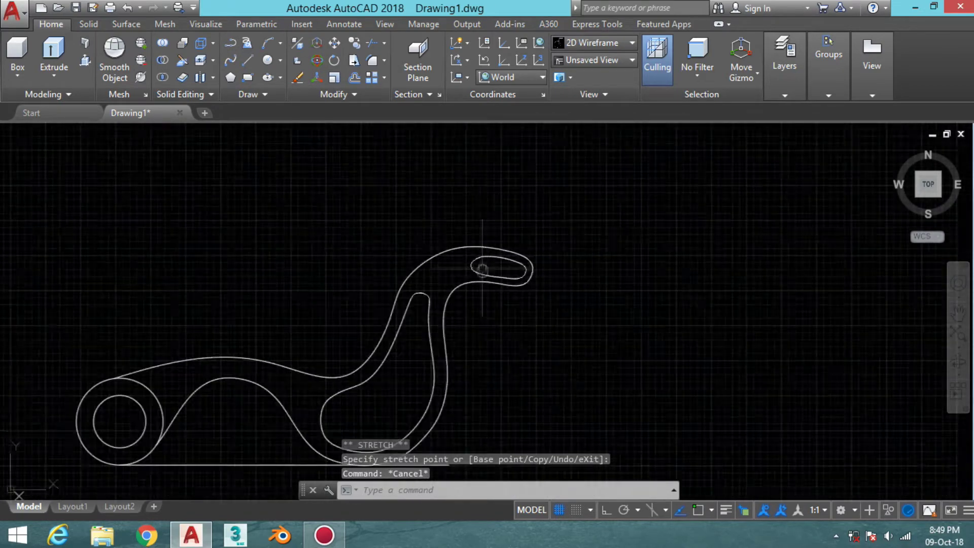
pyautogui.scroll(4, 435, 255)
pyautogui.click(435, 255)
pyautogui.scroll(10, 444, 252)
pyautogui.press('Escape')
pyautogui.scroll(-5, 459, 274)
pyautogui.scroll(2, 538, 265)
pyautogui.scroll(3, 437, 213)
pyautogui.click(404, 262)
pyautogui.press('Escape')
pyautogui.moveTo(378, 282); pyautogui.dragTo(365, 305, button='middle')
pyautogui.click(376, 223)
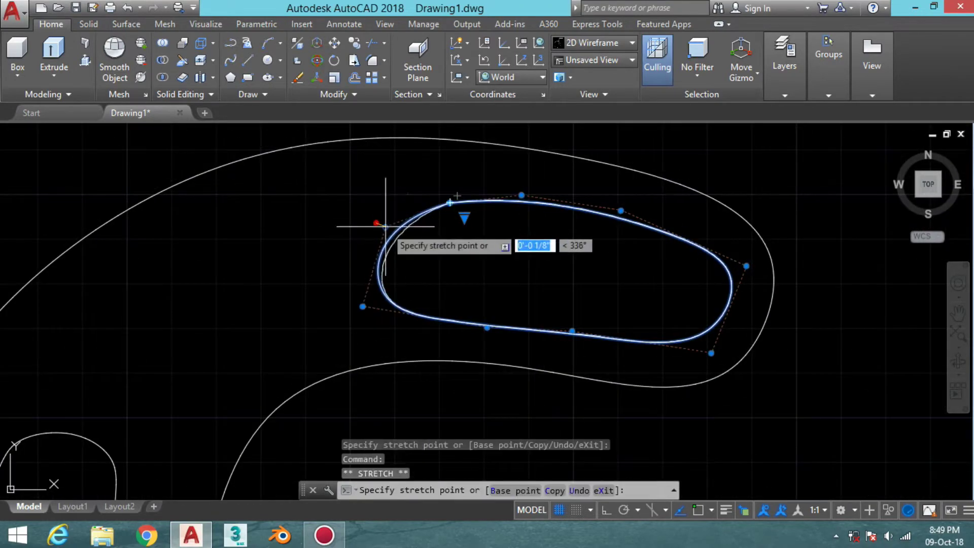
pyautogui.press('Escape')
pyautogui.scroll(-5, 413, 272)
pyautogui.scroll(3, 446, 272)
pyautogui.scroll(-2, 483, 261)
pyautogui.scroll(4, 482, 261)
pyautogui.moveTo(482, 261); pyautogui.dragTo(450, 248, button='middle')
pyautogui.scroll(-2, 450, 249)
pyautogui.scroll(2, 436, 284)
pyautogui.click(473, 305)
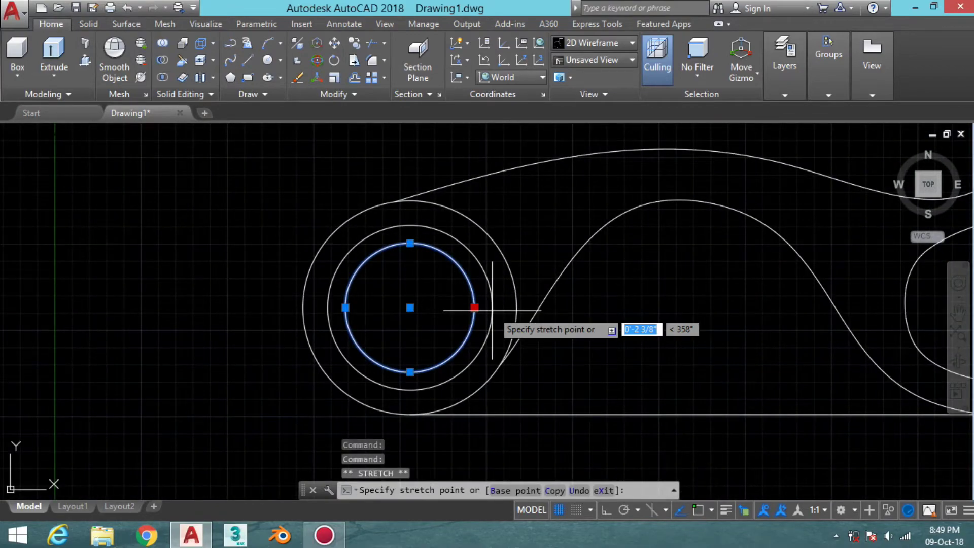
pyautogui.press('Escape')
pyautogui.scroll(-4, 492, 309)
# - Delete the straight horizontal base line beneath the chair profile
pyautogui.moveTo(624, 350); pyautogui.dragTo(568, 375)
pyautogui.press('Delete')
pyautogui.press('Escape')
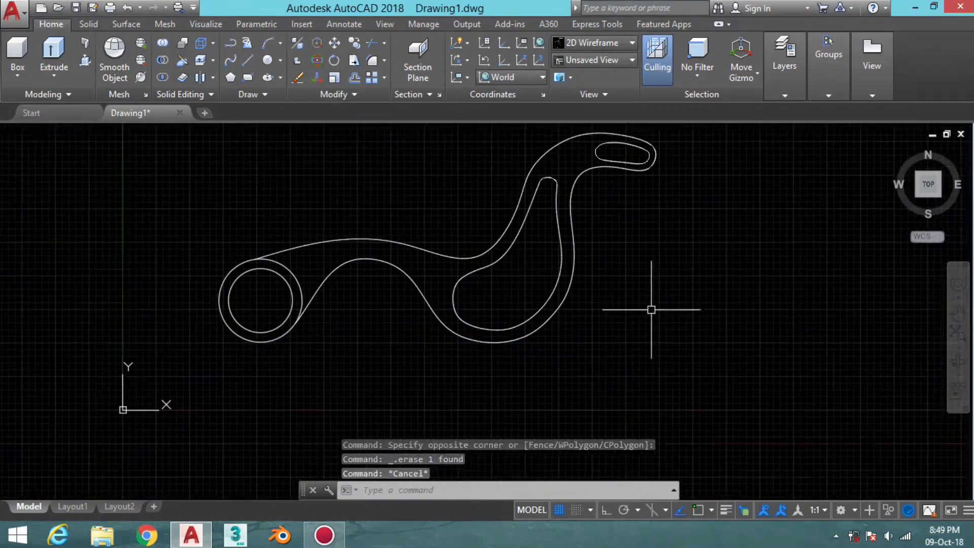
pyautogui.scroll(-2, 474, 232)
pyautogui.scroll(2, 463, 272)
# - Save the drawing as CurveChair_Timelapse.dwg
pyautogui.click(75, 10)
pyautogui.write('CurveChair_Timelapse.dwg')
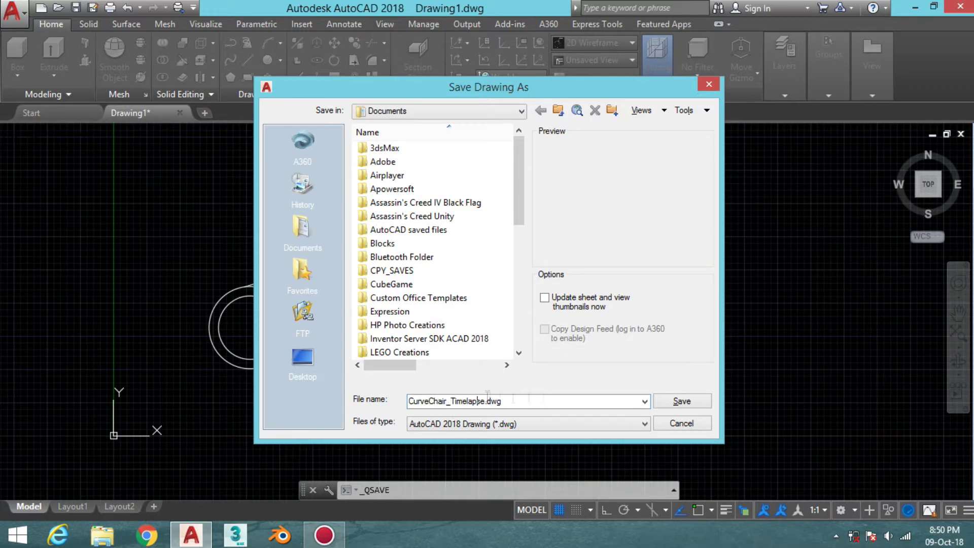
pyautogui.doubleClick(500, 229)
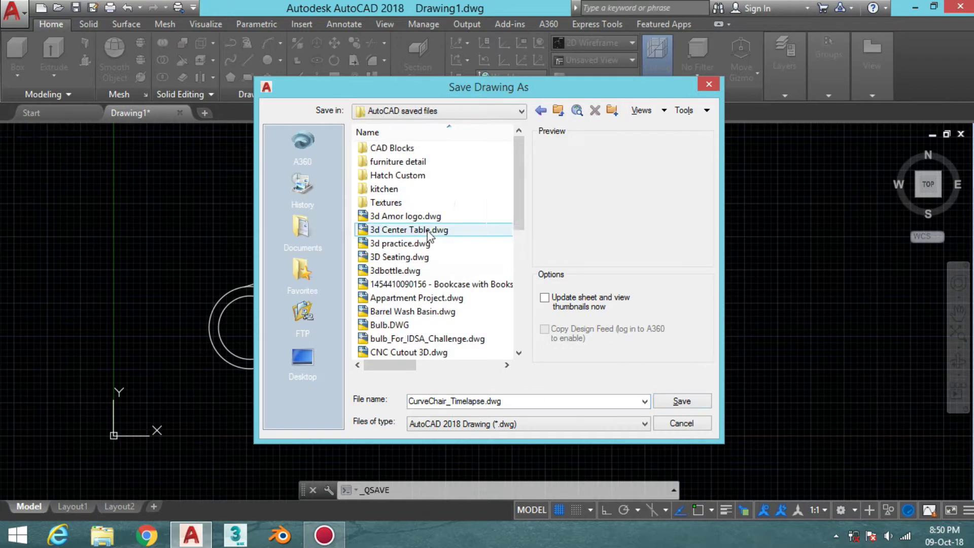
pyautogui.press('Return')
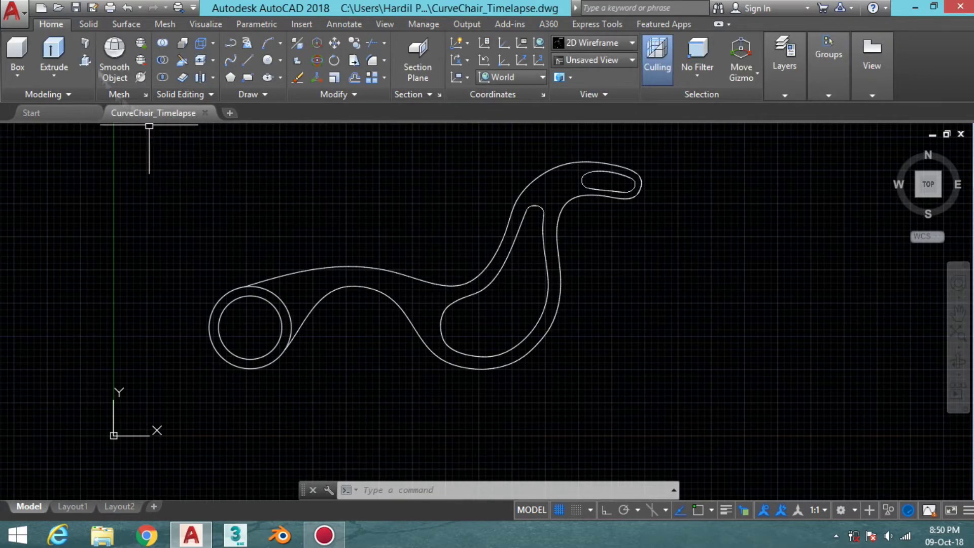
# - Save a copy as CurveChair_Timelapse.dxf in AutoCAD 2018 DXF format on the Desktop
pyautogui.click(93, 9)
pyautogui.click(303, 358)
pyautogui.click(477, 424)
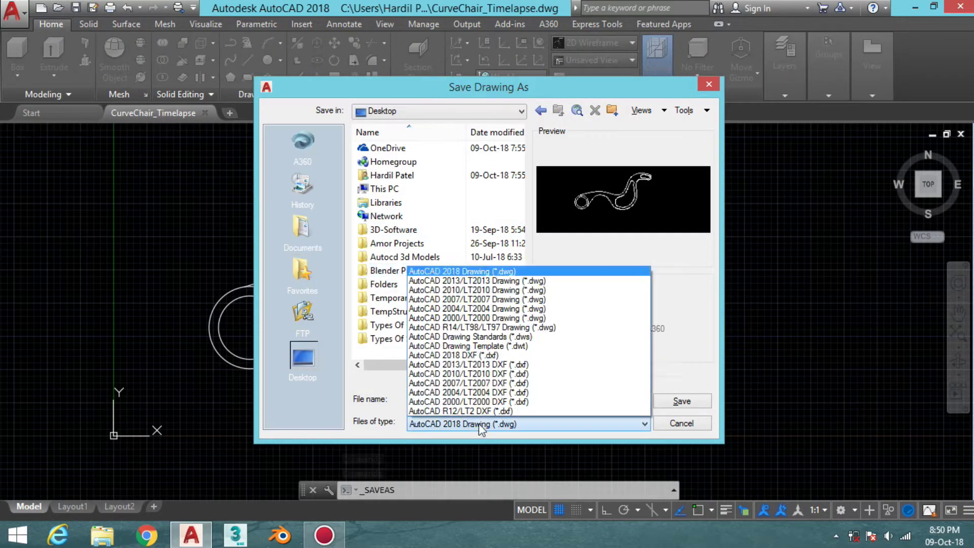
pyautogui.click(487, 355)
pyautogui.click(682, 400)
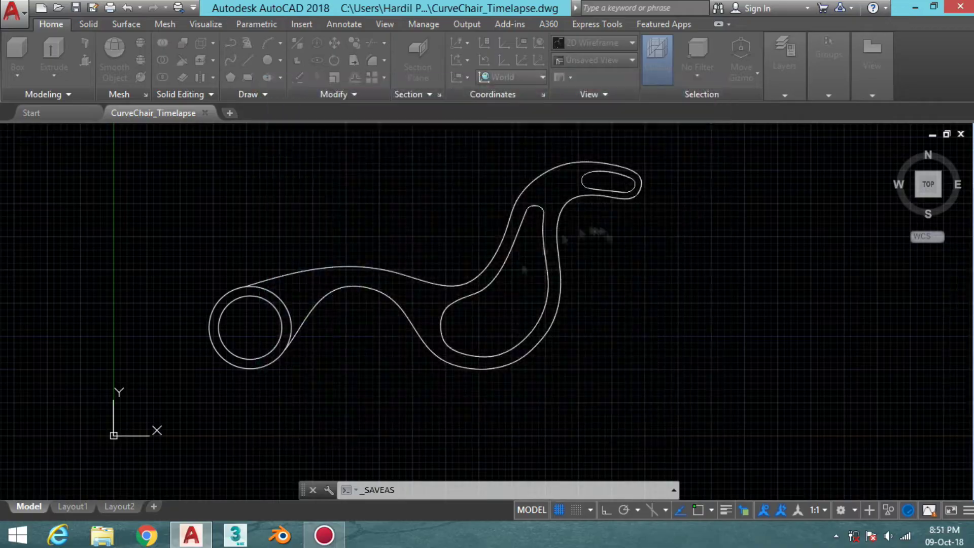
pyautogui.click(280, 535)
# - Switch the render engine to Cycles and import CurveChair_Timelapse.dxf from the Desktop
pyautogui.click(502, 26)
pyautogui.click(493, 75)
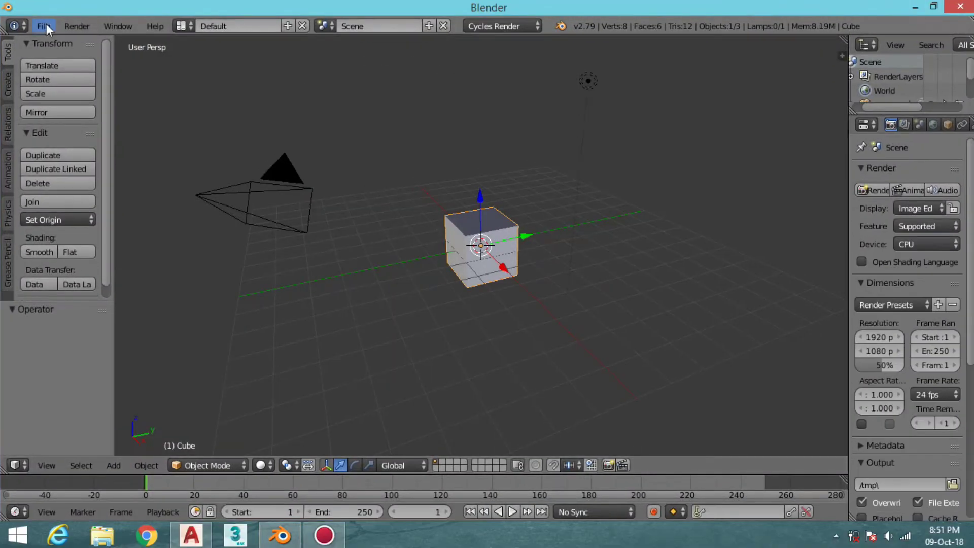
pyautogui.click(44, 26)
pyautogui.click(213, 325)
pyautogui.click(41, 217)
pyautogui.click(222, 240)
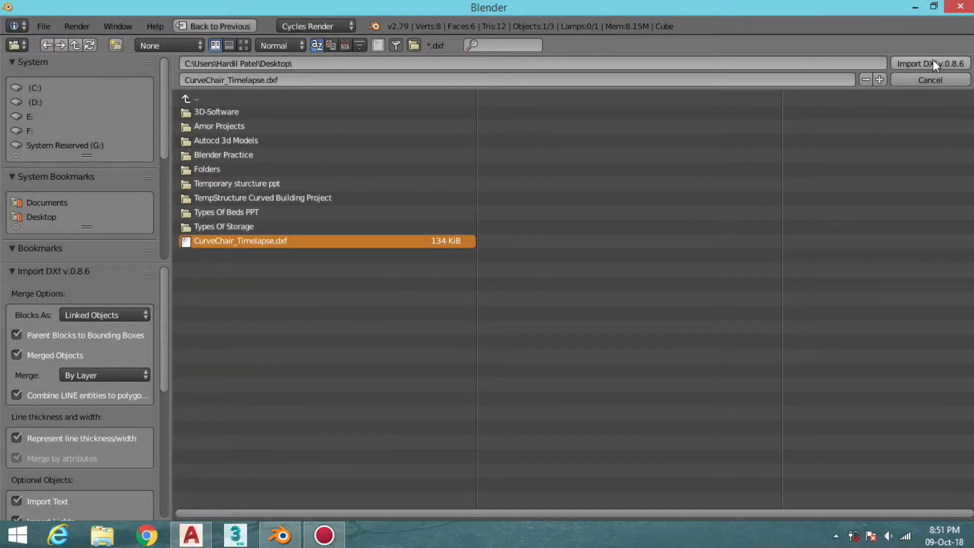
pyautogui.click(933, 64)
# - Set the imported chair curve's origin to its geometry centre
pyautogui.rightClick(462, 226)
pyautogui.moveTo(462, 226); pyautogui.dragTo(516, 261, button='middle')
pyautogui.click(76, 219)
pyautogui.click(98, 254)
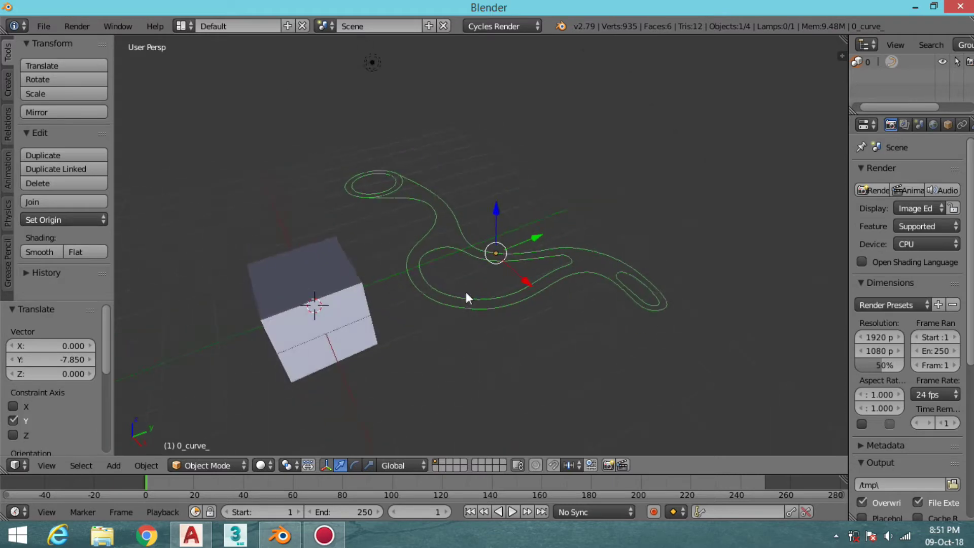
# - Rotate the chair profile 90° about X so it stands upright
pyautogui.press('r')
pyautogui.press('x')
pyautogui.press('9')
pyautogui.press('0')
pyautogui.press('Return')
pyautogui.press('r')
pyautogui.press('z')
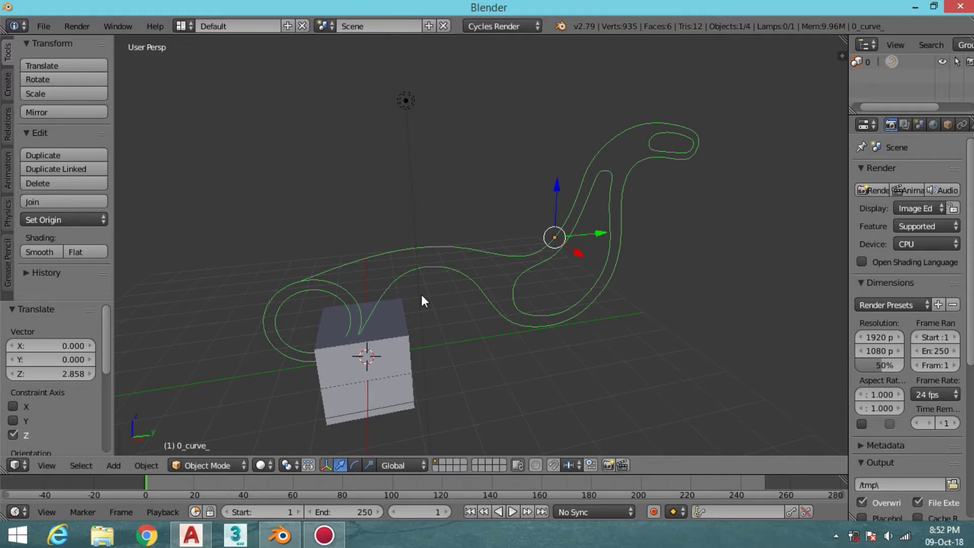
pyautogui.moveTo(424, 301); pyautogui.dragTo(234, 451, button='middle')
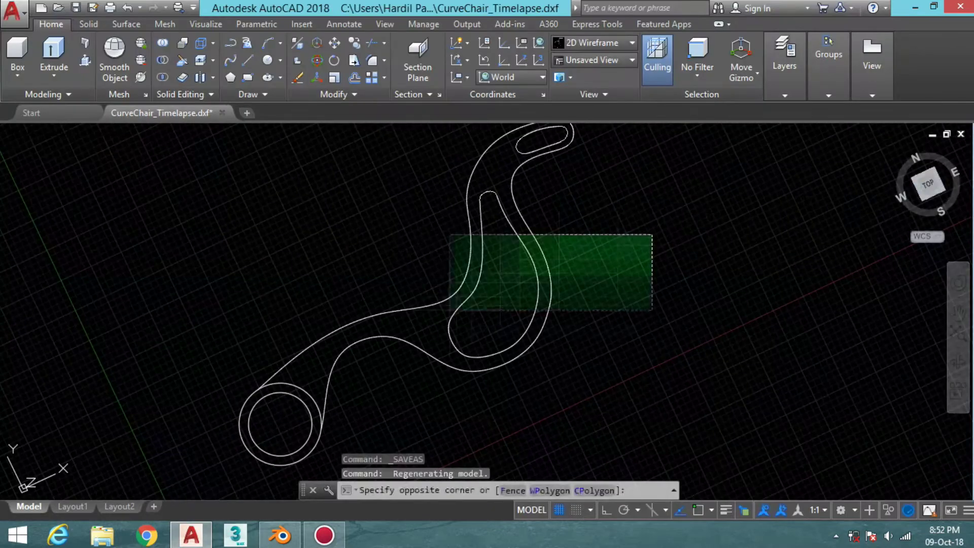
# - Close the AutoCAD chair drawing, discarding unsaved DXF changes
pyautogui.press('Escape')
pyautogui.click(222, 113)
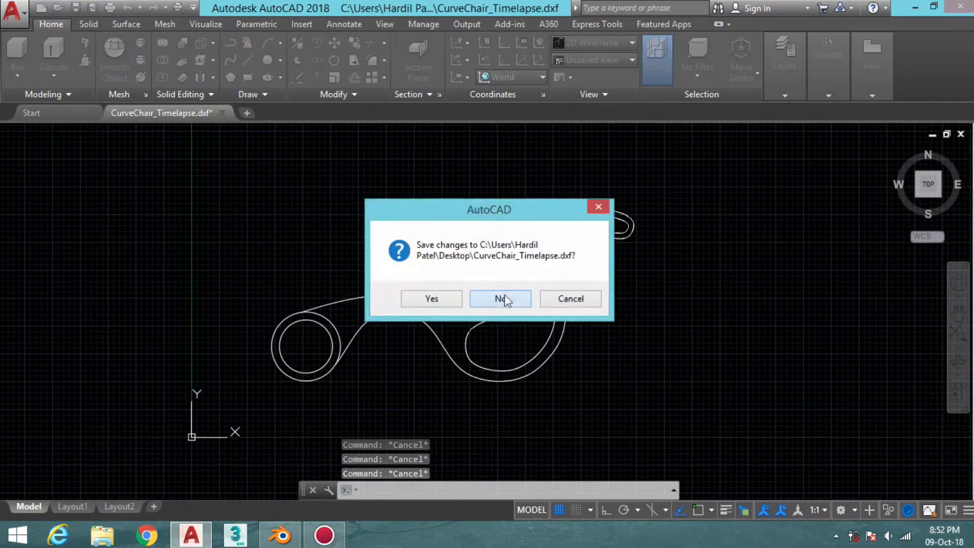
pyautogui.click(502, 298)
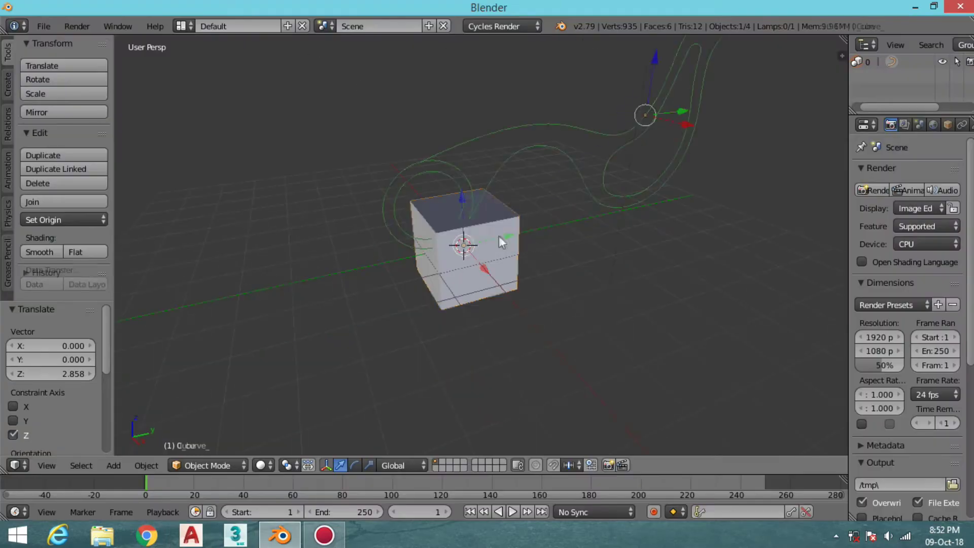
# - Delete the default cube and place a duplicate of the chair curve beside the original along X
pyautogui.press('Delete')
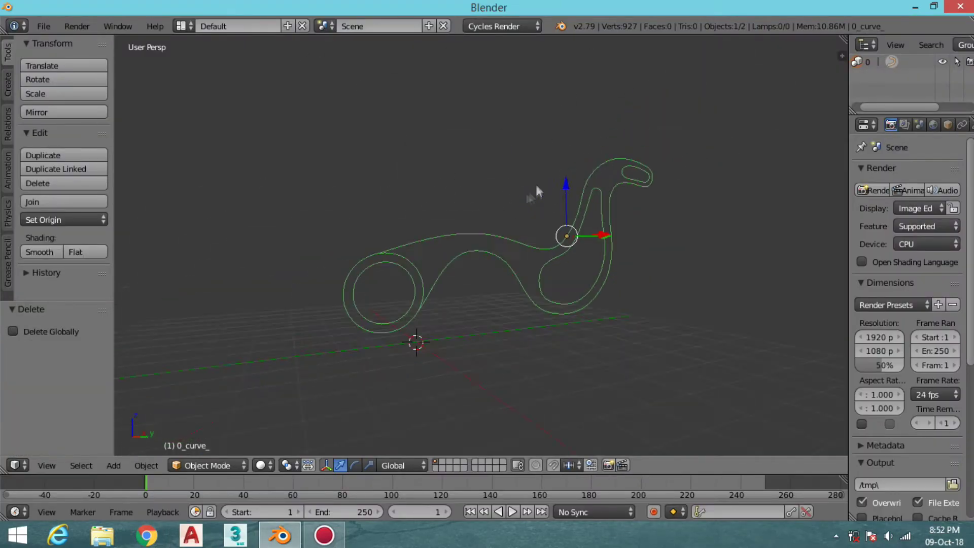
pyautogui.moveTo(537, 190)
pyautogui.mouseDown(button='middle')
pyautogui.moveTo(461, 247)
pyautogui.moveTo(490, 216)
pyautogui.moveTo(520, 231)
pyautogui.moveTo(421, 221)
pyautogui.mouseUp(button='middle')
pyautogui.hotkey('shift', 'd')
pyautogui.press('x')
pyautogui.click(540, 254)
pyautogui.press('a')
pyautogui.moveTo(540, 253); pyautogui.dragTo(659, 213, button='middle')
# - Look through the object, world and render properties with a widened properties panel
pyautogui.click(947, 124)
pyautogui.moveTo(849, 184); pyautogui.dragTo(784, 185)
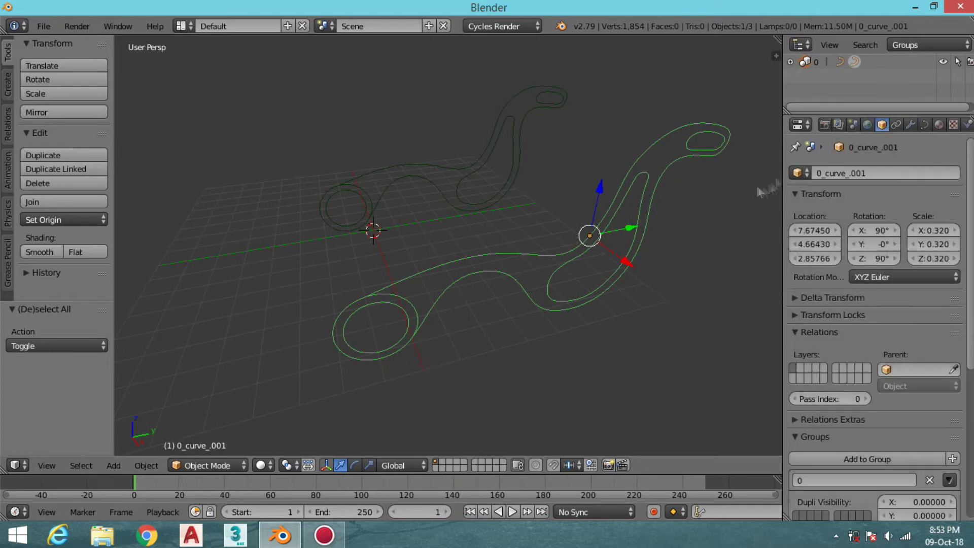
pyautogui.click(867, 124)
pyautogui.click(824, 124)
pyautogui.moveTo(496, 174)
pyautogui.mouseDown(button='middle')
pyautogui.moveTo(491, 226)
pyautogui.moveTo(485, 203)
pyautogui.mouseUp(button='middle')
# - Copy the chair curve to the buffer and convert it to a mesh
pyautogui.press('Tab')
pyautogui.press('Tab')
pyautogui.moveTo(487, 236); pyautogui.dragTo(482, 240, button='middle')
pyautogui.hotkey('ctrl', 'c')
pyautogui.hotkey('alt', 'c')
pyautogui.click(441, 257)
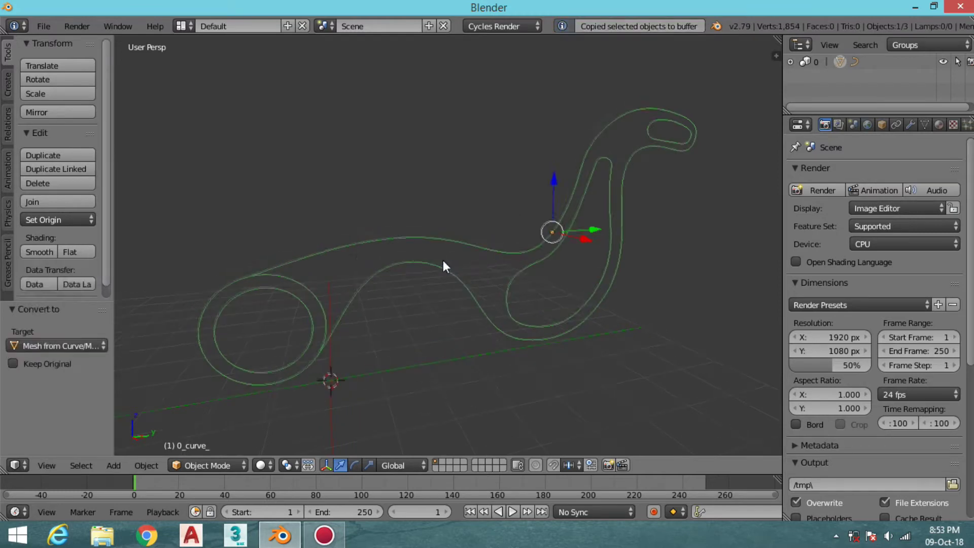
# - In Edit Mode, inspect the mesh's outer profile and circle loops with loop selection
pyautogui.scroll(3, 463, 272)
pyautogui.scroll(-3, 463, 272)
pyautogui.press('Tab')
pyautogui.moveTo(466, 264)
pyautogui.mouseDown(button='middle')
pyautogui.moveTo(480, 258)
pyautogui.moveTo(322, 232)
pyautogui.moveTo(370, 233)
pyautogui.moveTo(463, 267)
pyautogui.moveTo(406, 406)
pyautogui.mouseUp(button='middle')
pyautogui.press('l')
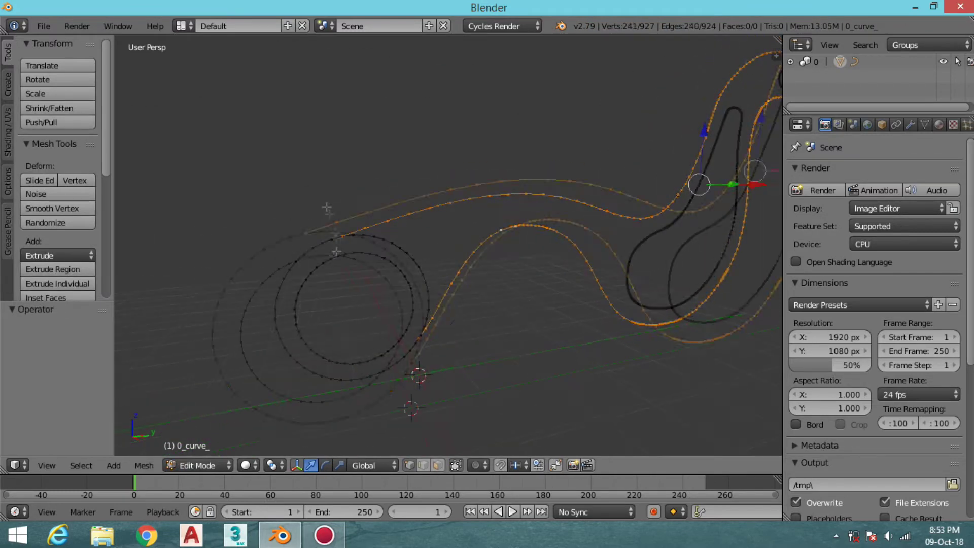
pyautogui.scroll(3, 381, 206)
pyautogui.hotkey('shift', 'l')
pyautogui.moveTo(381, 206); pyautogui.dragTo(421, 381, button='middle')
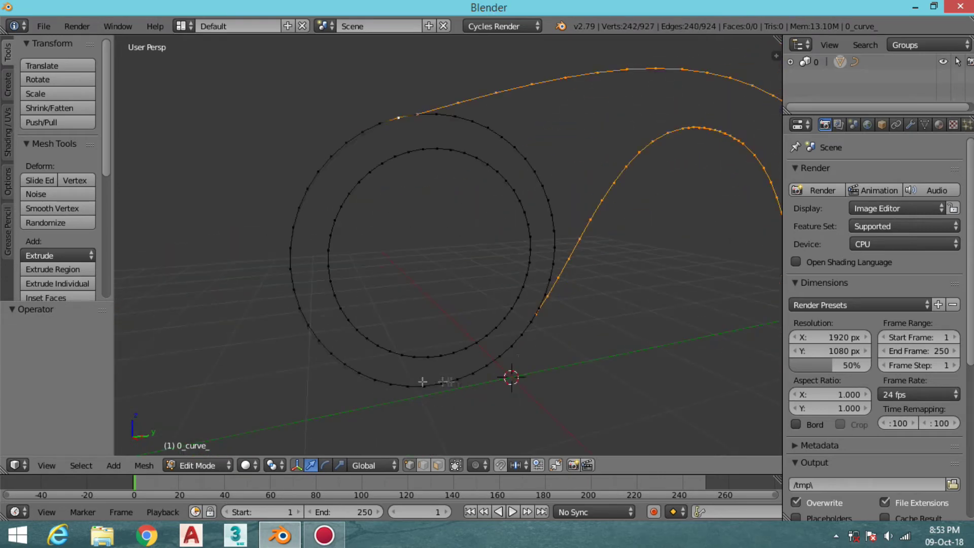
pyautogui.keyDown('ctrl'); pyautogui.click(537, 326); pyautogui.keyUp('ctrl')
pyautogui.scroll(5, 443, 276)
pyautogui.moveTo(443, 276); pyautogui.dragTo(368, 286, button='middle')
pyautogui.press('a')
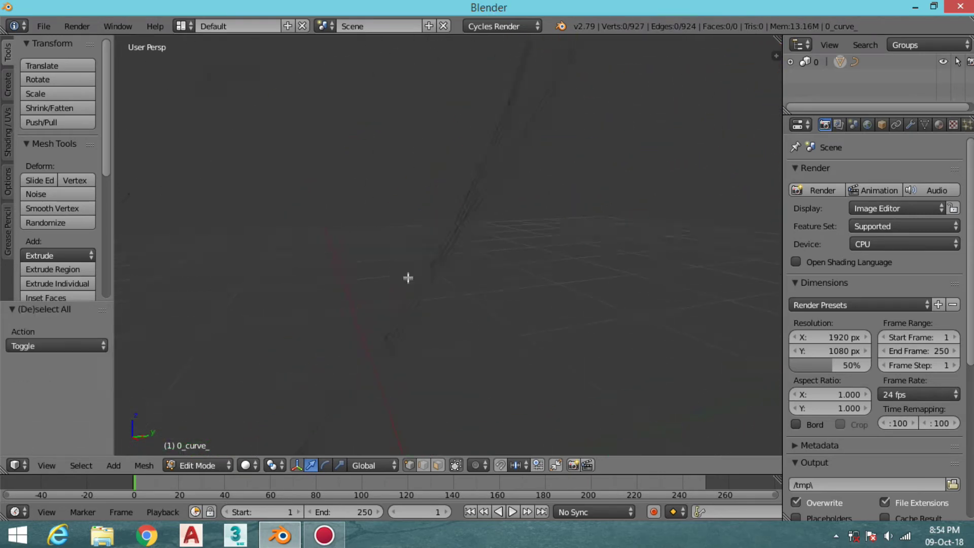
# - Turn on snapping with Vertex as the snap element and nudge a vertex onto its neighbour
pyautogui.click(516, 465)
pyautogui.click(528, 437)
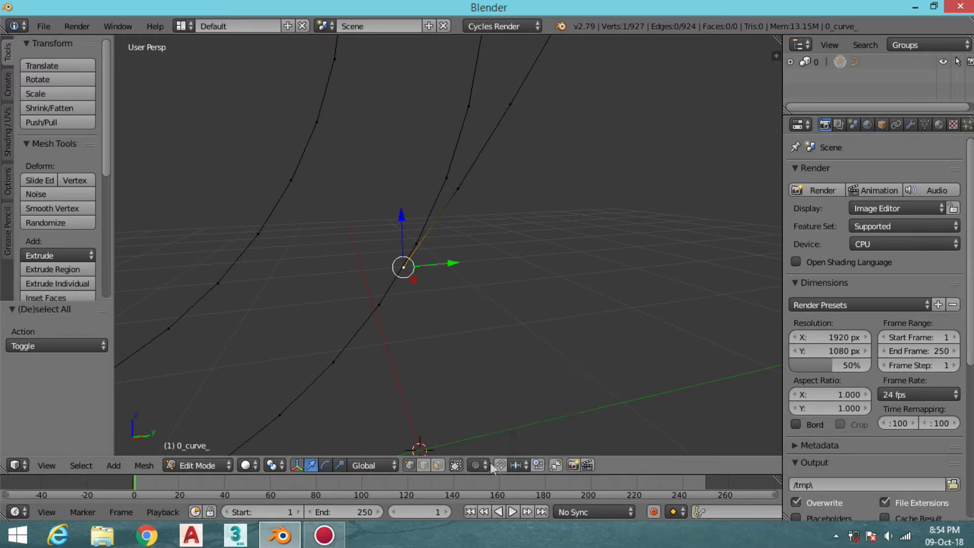
pyautogui.click(555, 465)
pyautogui.click(556, 437)
pyautogui.press('g')
pyautogui.click(406, 284)
pyautogui.scroll(-3, 391, 305)
pyautogui.scroll(5, 391, 294)
pyautogui.scroll(2, 418, 171)
# - Remove the 10 duplicate vertices from the whole mesh and return to Object Mode
pyautogui.press('a')
pyautogui.press('a')
pyautogui.press('w')
pyautogui.click(391, 226)
pyautogui.press('a')
pyautogui.scroll(-3, 512, 256)
pyautogui.scroll(3, 553, 218)
pyautogui.scroll(2, 538, 302)
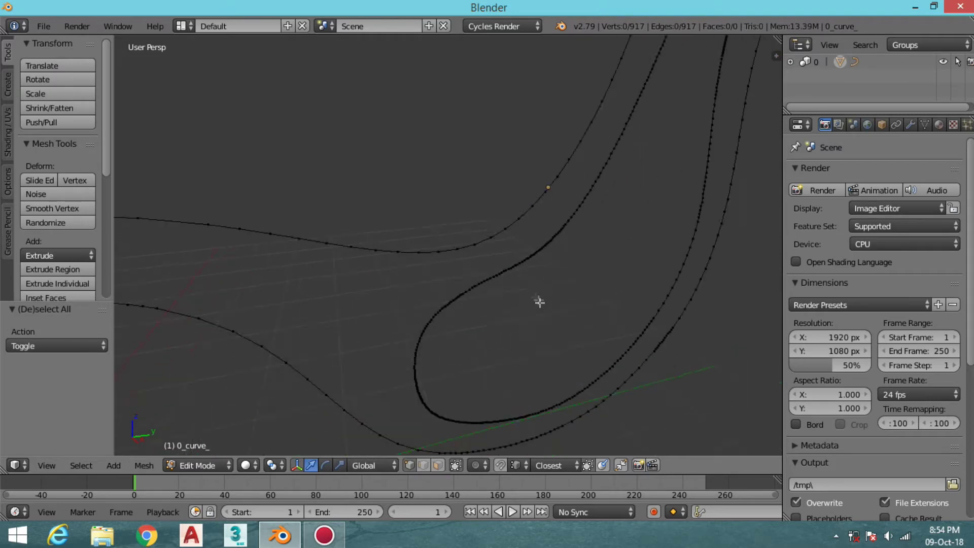
pyautogui.scroll(-3, 566, 233)
pyautogui.scroll(3, 543, 289)
pyautogui.scroll(2, 494, 290)
pyautogui.scroll(-5, 494, 290)
pyautogui.press('KP_3')
pyautogui.moveTo(472, 272); pyautogui.dragTo(466, 236, button='middle')
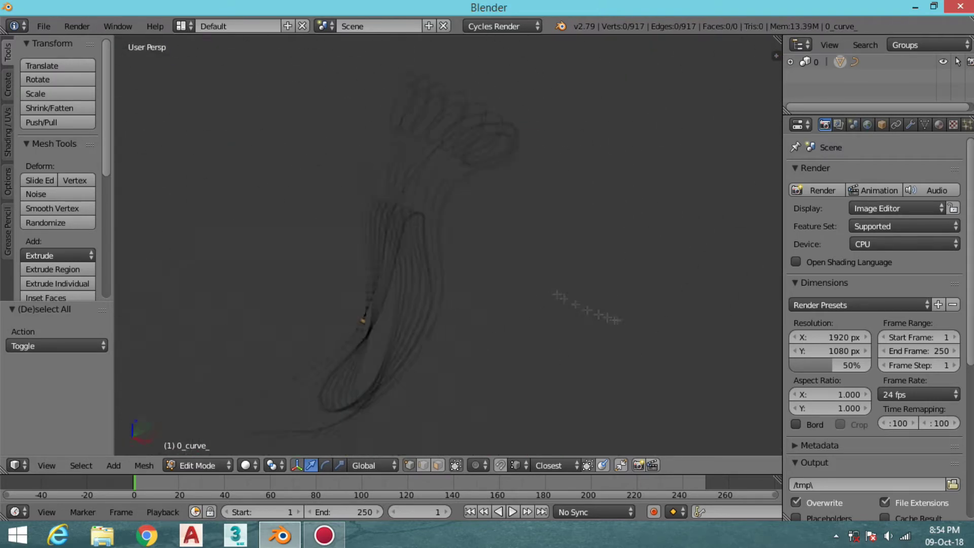
pyautogui.press('Tab')
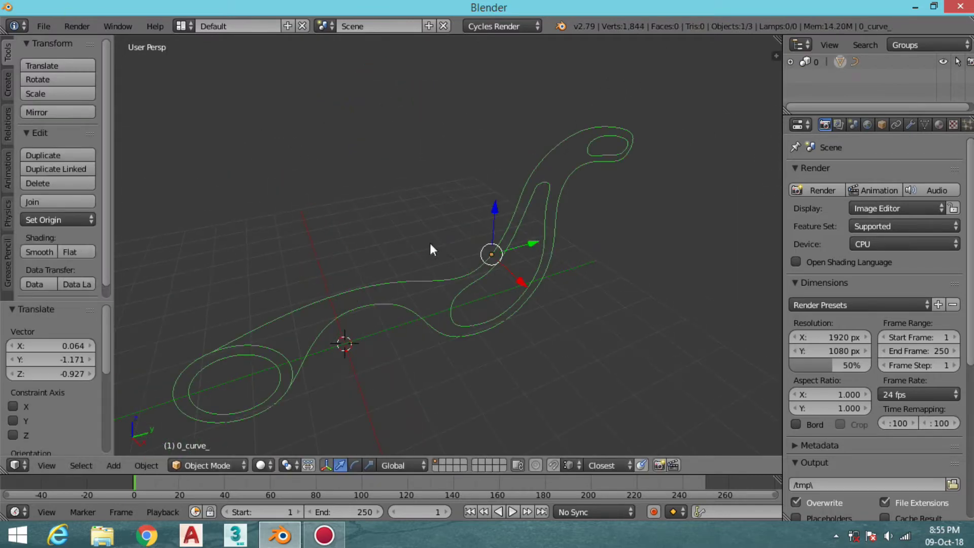
# - In Right Ortho Edit Mode, delete the stray vertices where the profile lines meet
pyautogui.press('KP_3')
pyautogui.press('Tab')
pyautogui.scroll(3, 431, 234)
pyautogui.scroll(3, 353, 180)
pyautogui.scroll(3, 375, 244)
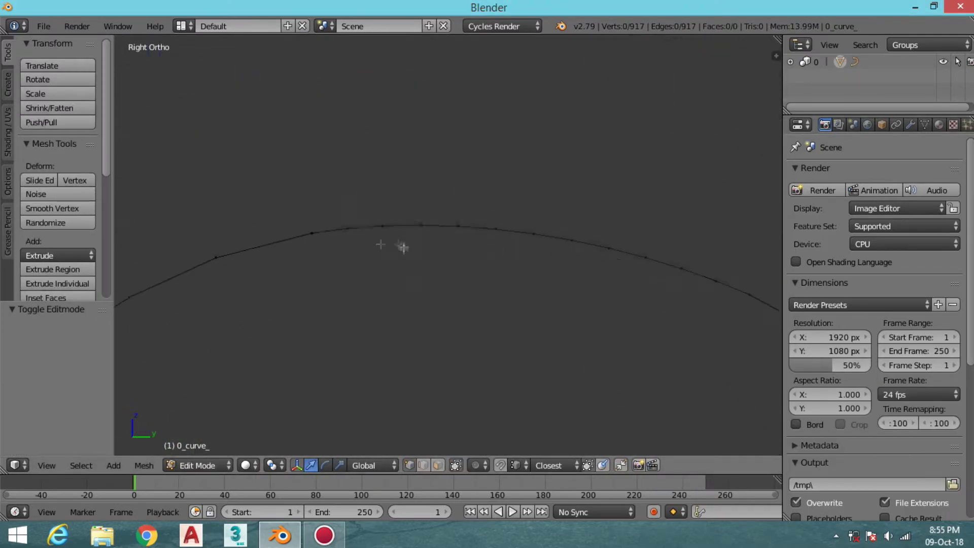
pyautogui.press('x')
pyautogui.click(378, 248)
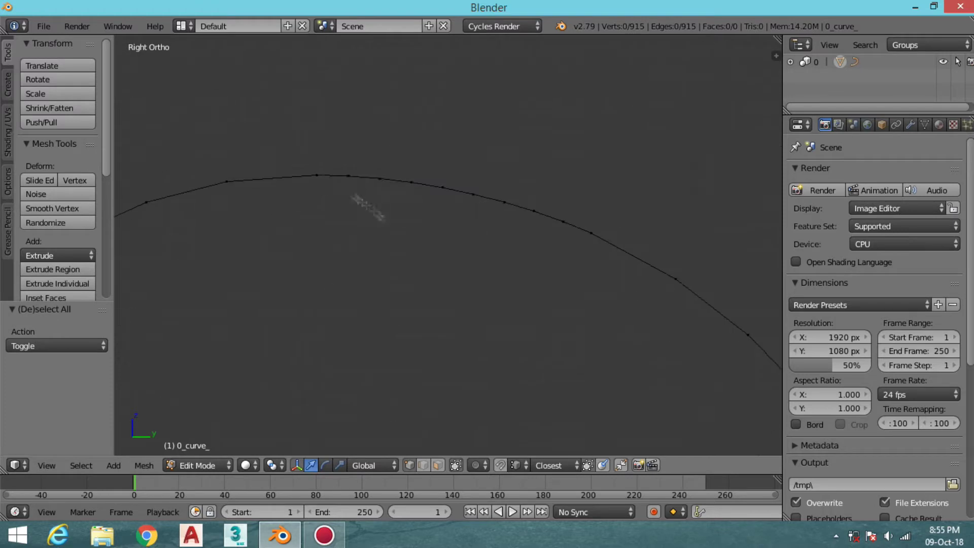
pyautogui.press('x')
pyautogui.click(385, 180)
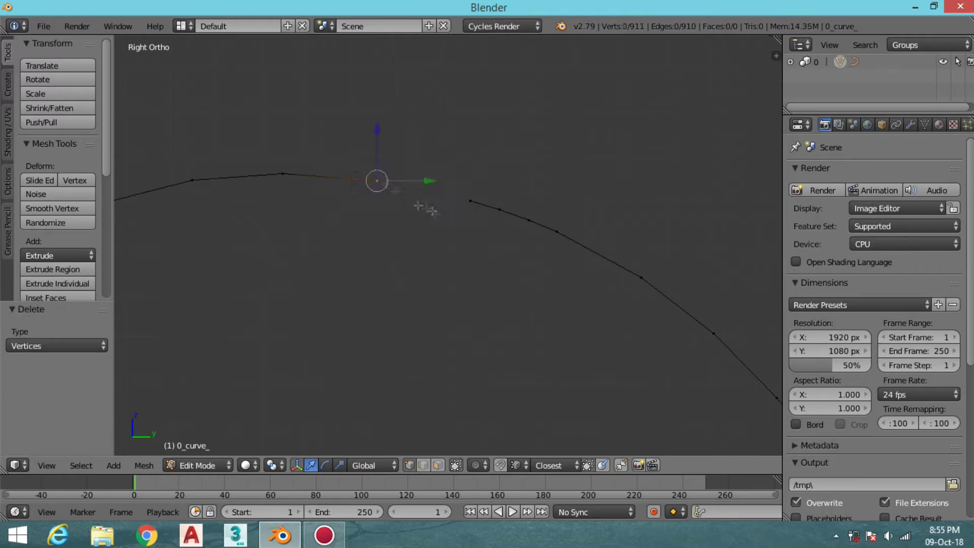
pyautogui.press('x')
pyautogui.press('Escape')
# - Add a vertex to bridge the gap between the broken line ends
pyautogui.scroll(-4, 493, 231)
pyautogui.scroll(4, 323, 291)
pyautogui.scroll(2, 318, 244)
pyautogui.scroll(-2, 350, 239)
pyautogui.keyDown('ctrl'); pyautogui.click(282, 228); pyautogui.keyUp('ctrl')
pyautogui.press('a')
# - Nudge the vertex at the line junction slightly, then delete it
pyautogui.scroll(-1, 298, 239)
pyautogui.scroll(2, 315, 243)
pyautogui.scroll(-2, 301, 109)
pyautogui.scroll(2, 341, 147)
pyautogui.scroll(4, 314, 188)
pyautogui.rightClick(283, 200)
pyautogui.press('g')
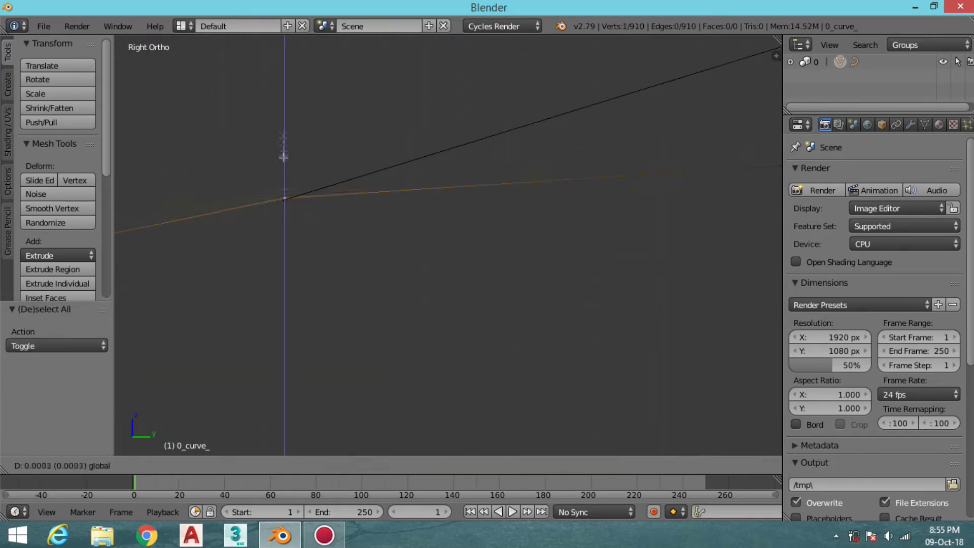
pyautogui.click(302, 199)
pyautogui.press('x')
pyautogui.click(302, 197)
# - Clear the selection around the junction and undo the junction vertex deletion
pyautogui.scroll(1, 337, 211)
pyautogui.rightClick(338, 211)
pyautogui.press('a')
pyautogui.scroll(-2, 427, 226)
pyautogui.scroll(-3, 303, 284)
pyautogui.press('a')
pyautogui.scroll(1, 246, 216)
pyautogui.scroll(5, 403, 196)
pyautogui.scroll(-3, 645, 226)
pyautogui.scroll(4, 365, 233)
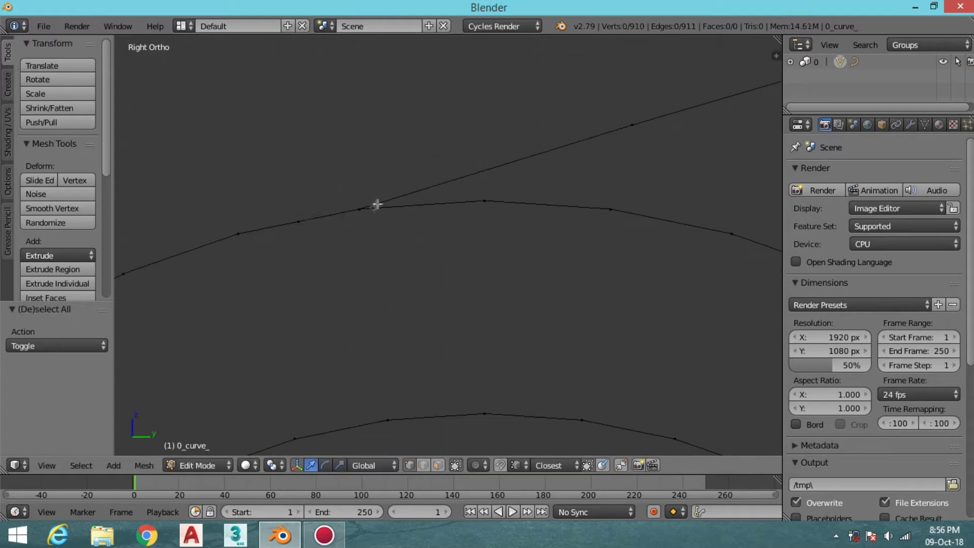
pyautogui.hotkey('ctrl', 'z')
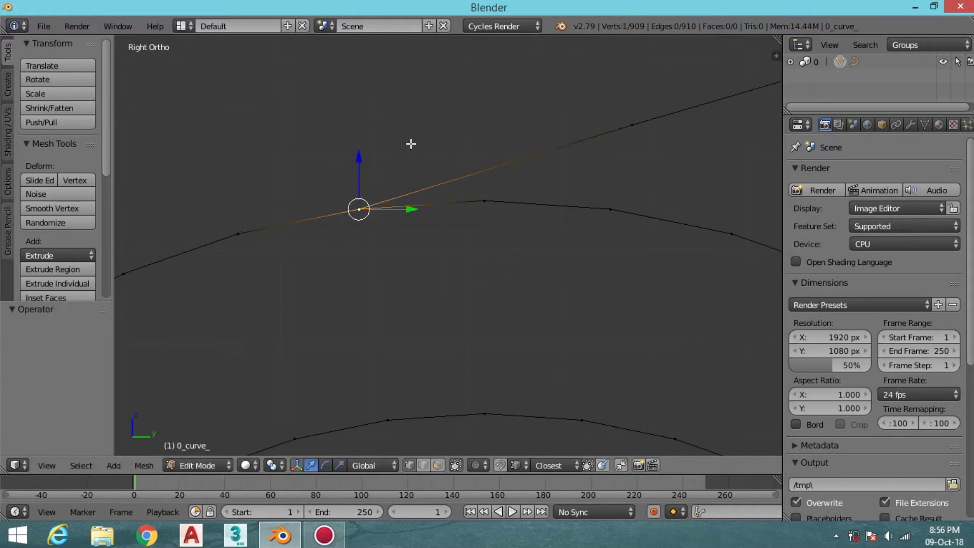
# - Loop-cut a new vertex onto the profile line and delete the unwanted selected vertex
pyautogui.hotkey('ctrl', 'r')
pyautogui.click(301, 204)
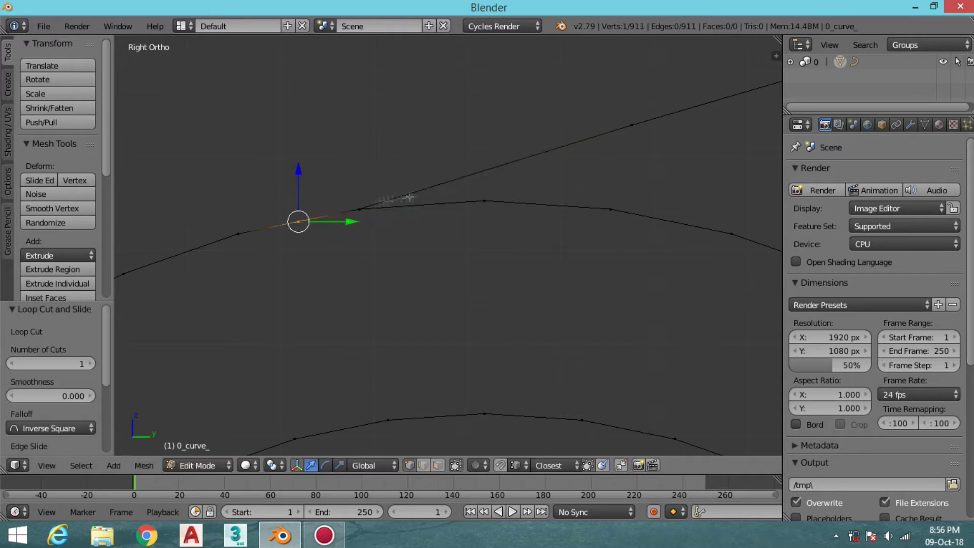
pyautogui.press('a')
pyautogui.scroll(3, 323, 211)
pyautogui.press('a')
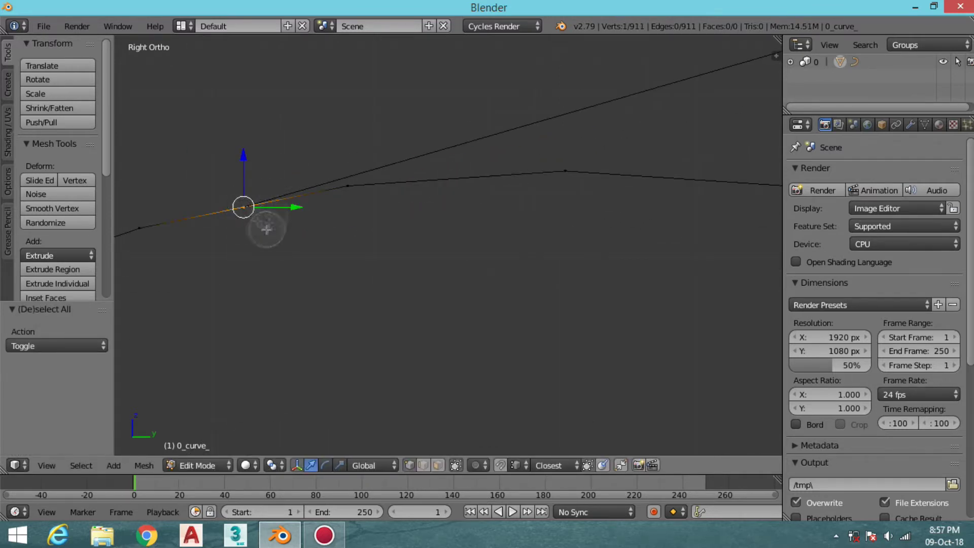
pyautogui.hotkey('ctrl', 'z')
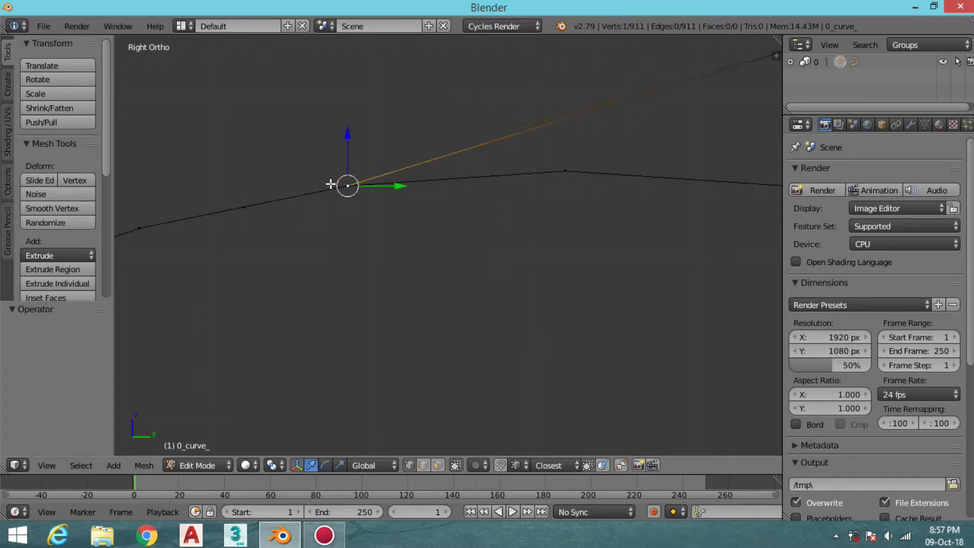
pyautogui.press('x')
pyautogui.click(355, 247)
pyautogui.press('a')
# - Merge the overlapping vertex, add a cut on the line, and extrude the end vertex across the gap
pyautogui.press('a')
pyautogui.press('w')
pyautogui.click(394, 182)
pyautogui.press('a')
pyautogui.scroll(-3, 457, 193)
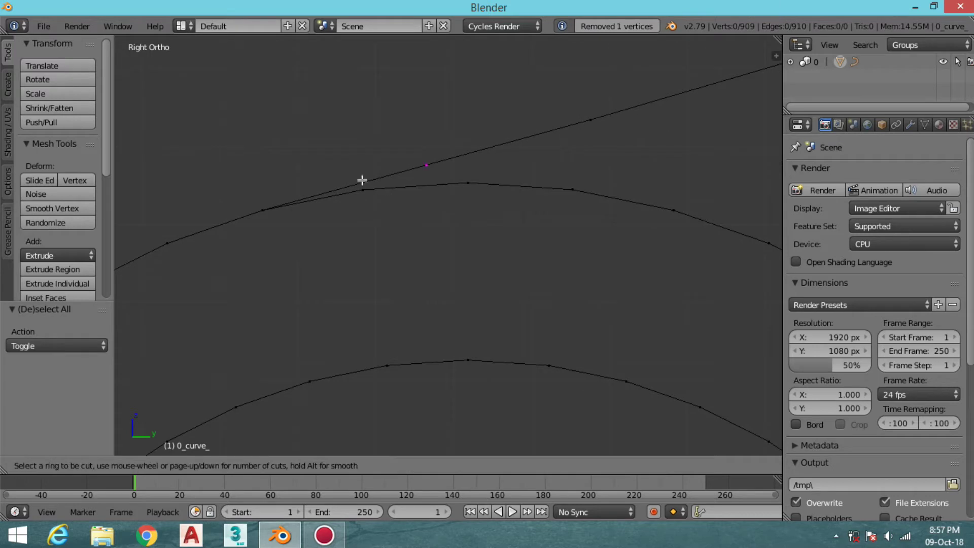
pyautogui.click(430, 161)
pyautogui.rightClick(431, 161)
pyautogui.press('e')
pyautogui.click(367, 186)
# - Move the extruded end vertex into its final place at the joint
pyautogui.press('g')
pyautogui.click(454, 181)
pyautogui.press('a')
pyautogui.scroll(-2, 439, 213)
pyautogui.scroll(-2, 436, 178)
pyautogui.scroll(-2, 492, 180)
pyautogui.scroll(-1, 356, 169)
pyautogui.scroll(2, 474, 152)
pyautogui.scroll(2, 473, 158)
pyautogui.scroll(2, 476, 285)
pyautogui.scroll(2, 394, 246)
pyautogui.scroll(-3, 393, 246)
# - Checker-deselect the inner profile loop and delete the alternating vertices, leaving 662 vertices
pyautogui.press('l')
pyautogui.click(81, 466)
pyautogui.click(139, 364)
pyautogui.scroll(2, 387, 264)
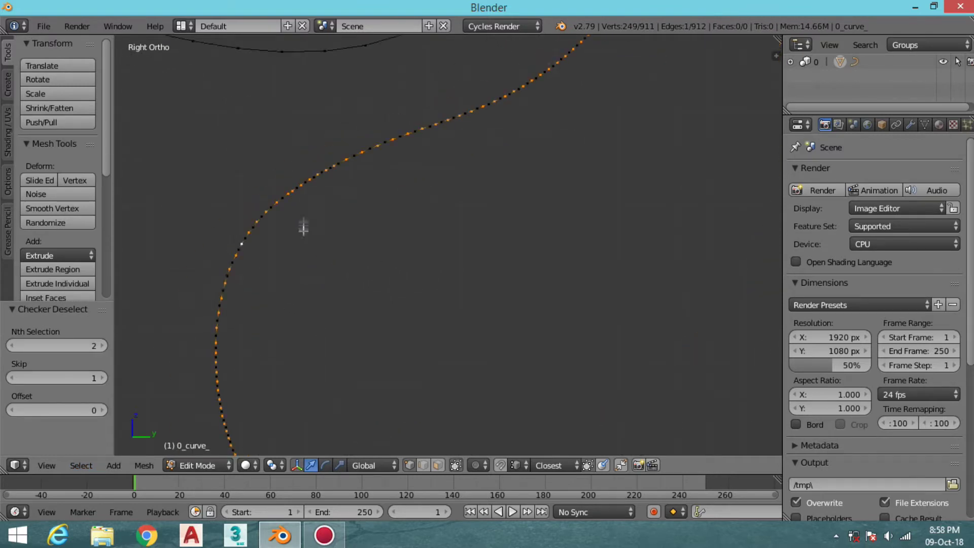
pyautogui.scroll(-1, 342, 213)
pyautogui.press('x')
pyautogui.click(335, 222)
pyautogui.scroll(2, 334, 224)
pyautogui.scroll(-3, 324, 258)
pyautogui.press('a')
pyautogui.press('a')
# - Circle-select the next inner curve's vertices, 245 in total
pyautogui.press('c')
pyautogui.moveTo(350, 274)
pyautogui.mouseDown()
pyautogui.moveTo(386, 234)
pyautogui.moveTo(478, 206)
pyautogui.moveTo(599, 208)
pyautogui.mouseUp()
pyautogui.scroll(-2, 418, 300)
pyautogui.moveTo(418, 300); pyautogui.dragTo(505, 211)
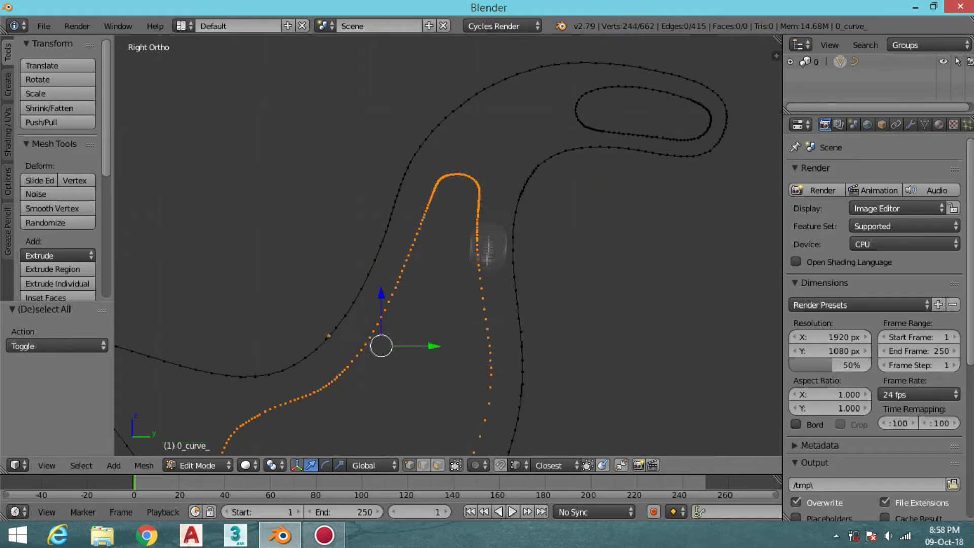
pyautogui.scroll(2, 463, 168)
pyautogui.scroll(3, 462, 167)
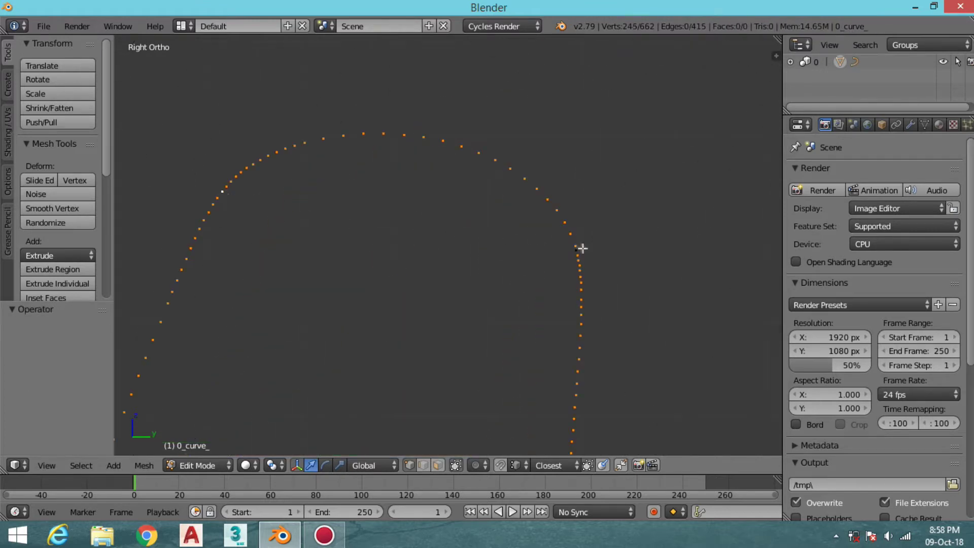
# - Join two close curve end vertices with an edge and extend the curve further
pyautogui.press('a')
pyautogui.scroll(-3, 387, 174)
pyautogui.rightClick(426, 276)
pyautogui.scroll(5, 414, 250)
pyautogui.keyDown('shift'); pyautogui.rightClick(413, 250); pyautogui.keyUp('shift')
pyautogui.press('f')
pyautogui.keyDown('ctrl'); pyautogui.rightClick(324, 180); pyautogui.keyUp('ctrl')
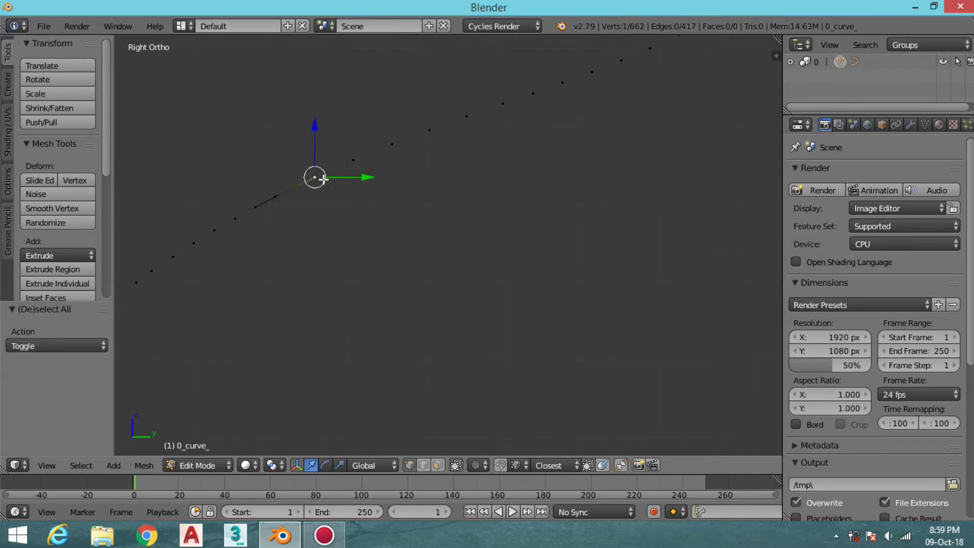
pyautogui.keyDown('ctrl'); pyautogui.rightClick(459, 156); pyautogui.keyUp('ctrl')
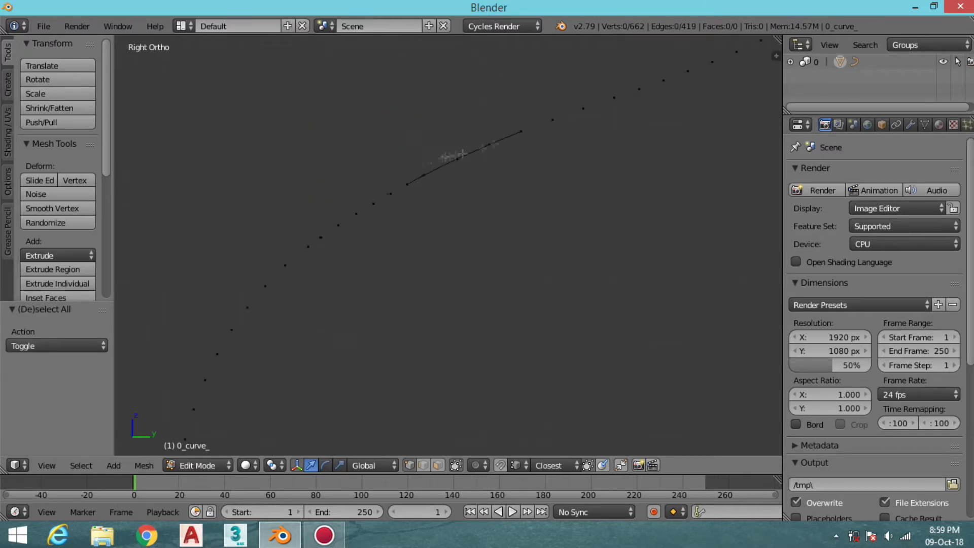
# - Delete a selected stray vertex on the curve
pyautogui.press('x')
pyautogui.click(421, 158)
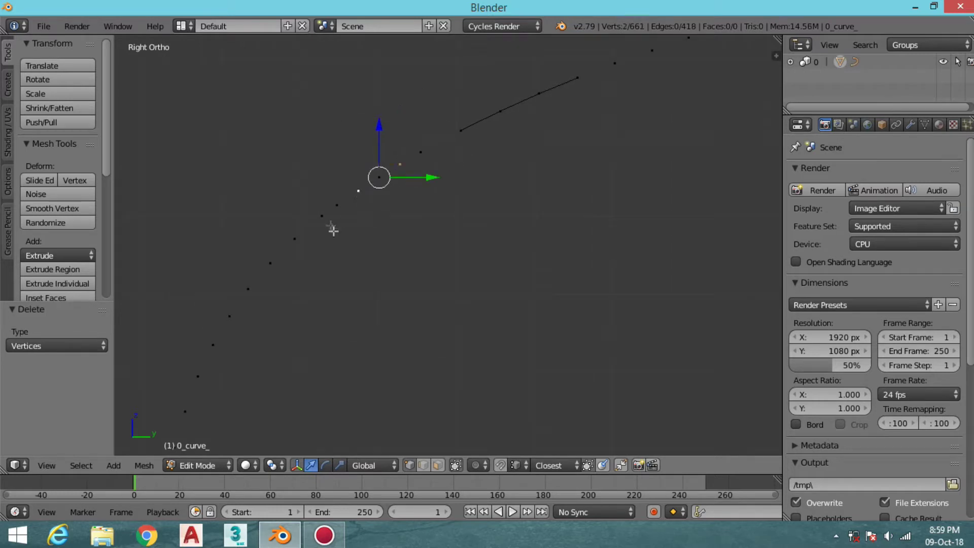
pyautogui.hotkey('ctrl', 'z')
pyautogui.hotkey('ctrl', 'shift', 'z')
pyautogui.press('x')
pyautogui.press('Escape')
# - Undo the recent edge and deletion edits on the curve
pyautogui.hotkey('ctrl', 'z')
pyautogui.hotkey('ctrl', 'z')
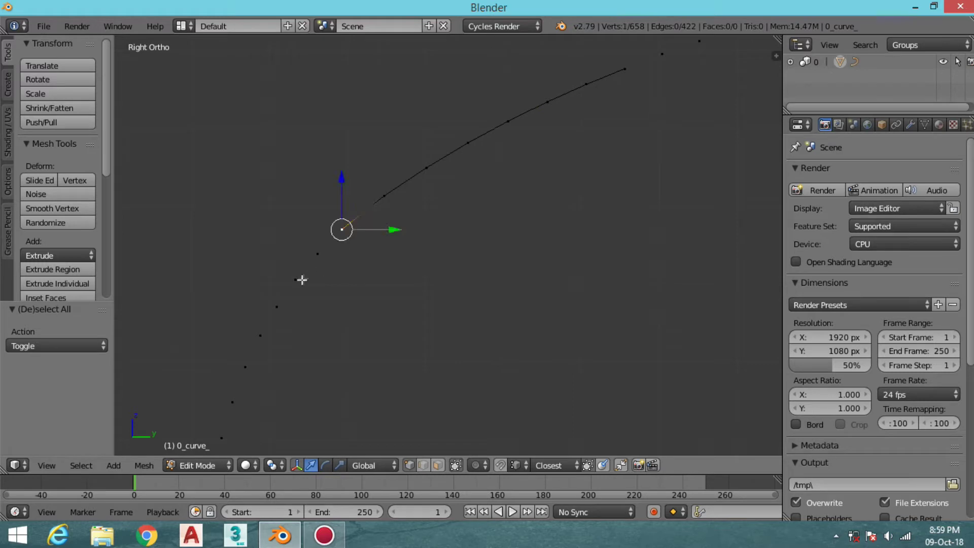
pyautogui.hotkey('ctrl', 'z')
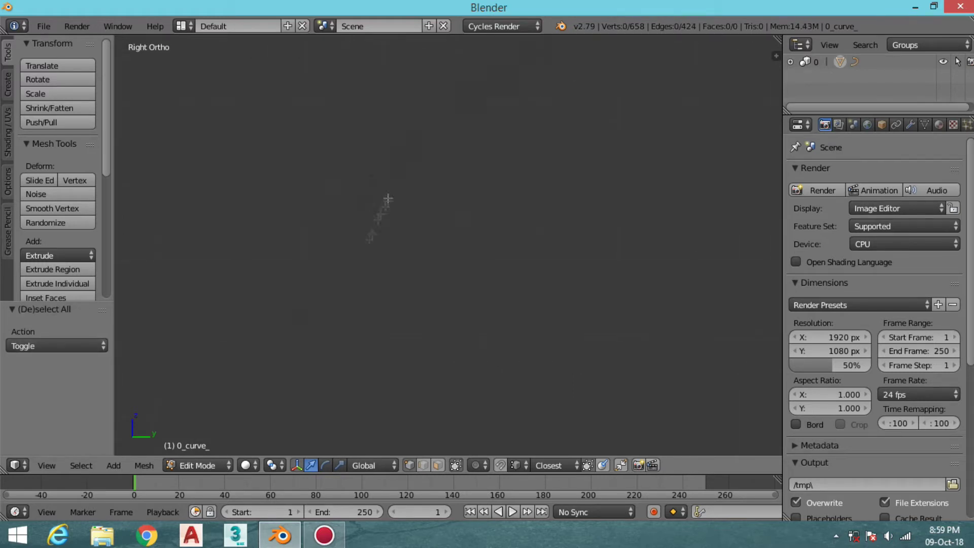
pyautogui.hotkey('ctrl', 'z')
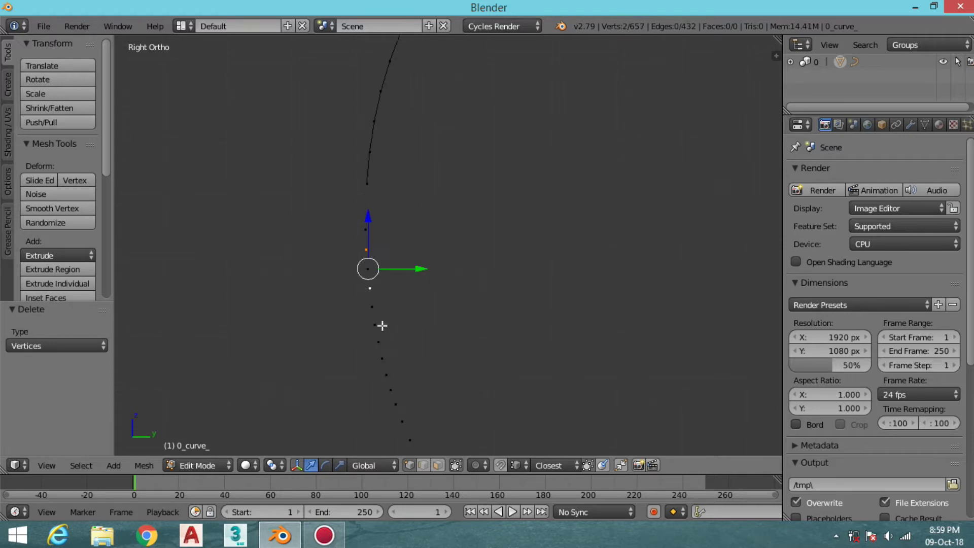
pyautogui.hotkey('ctrl', 'z')
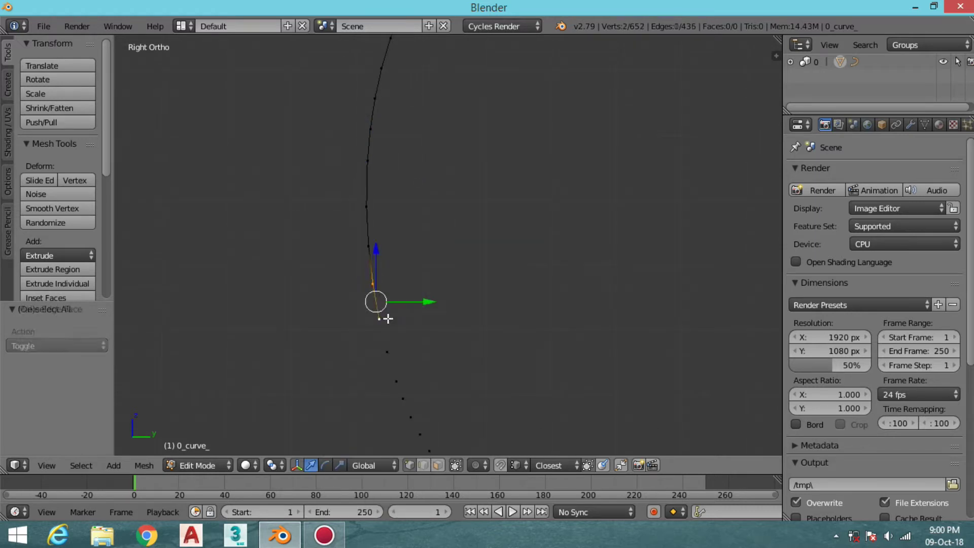
pyautogui.hotkey('ctrl', 'z')
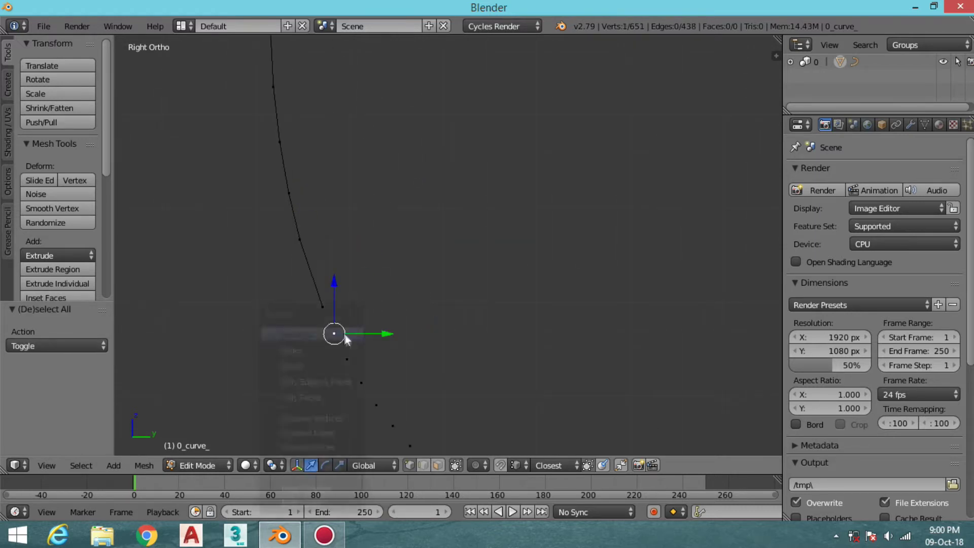
pyautogui.hotkey('ctrl', 'z')
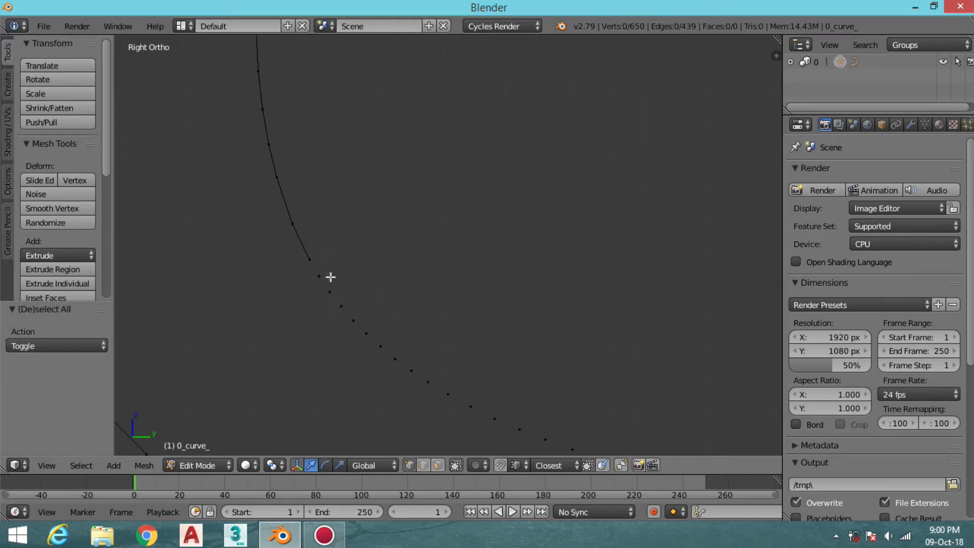
pyautogui.hotkey('ctrl', 'z')
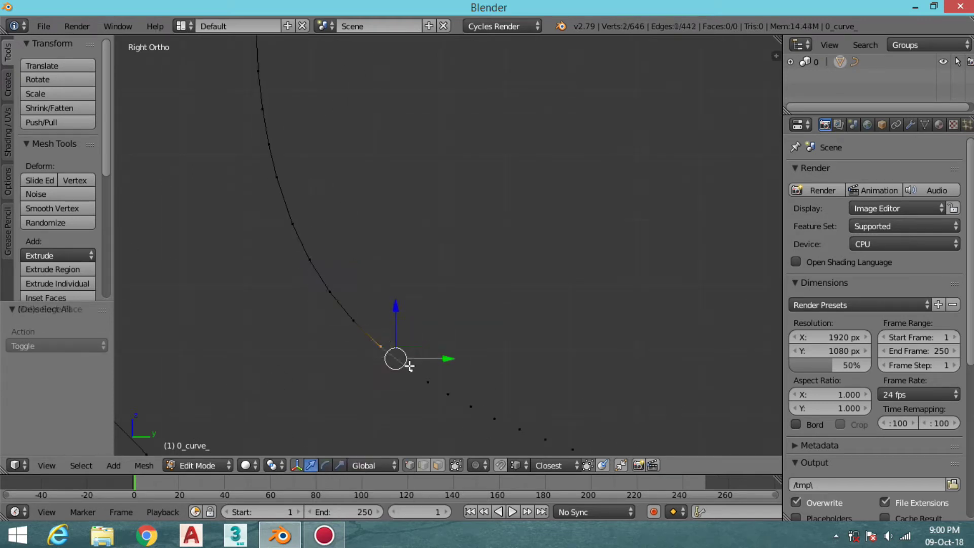
pyautogui.hotkey('ctrl', 'z')
# - Delete two stray vertices, then nine more along the curve
pyautogui.press('x')
pyautogui.click(287, 300)
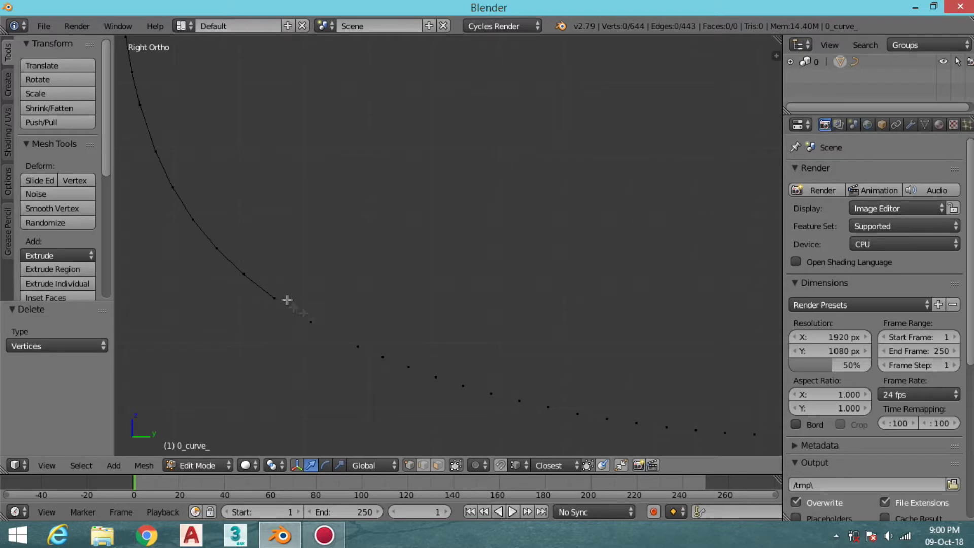
pyautogui.keyDown('shift'); pyautogui.click(490, 393); pyautogui.keyUp('shift')
pyautogui.keyDown('shift'); pyautogui.click(548, 407); pyautogui.keyUp('shift')
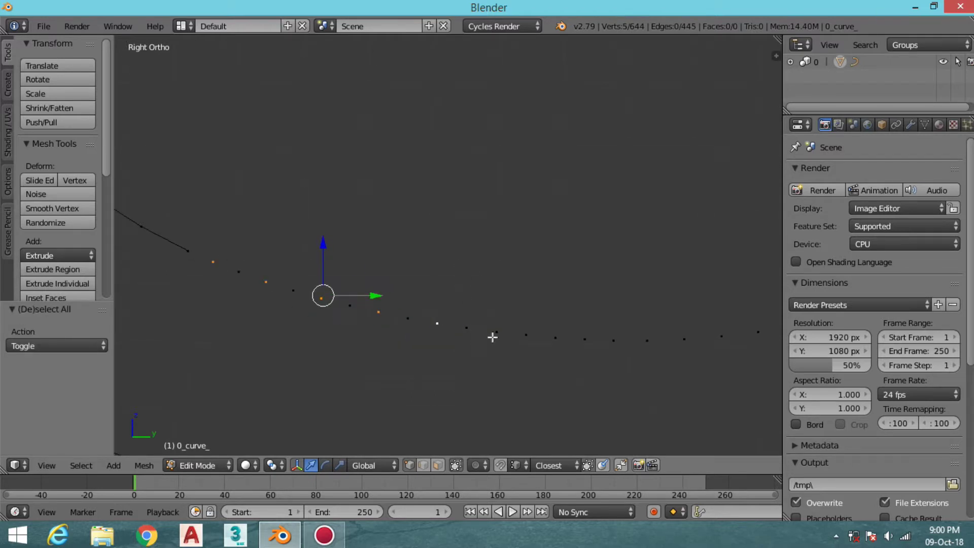
pyautogui.press('x')
pyautogui.click(674, 324)
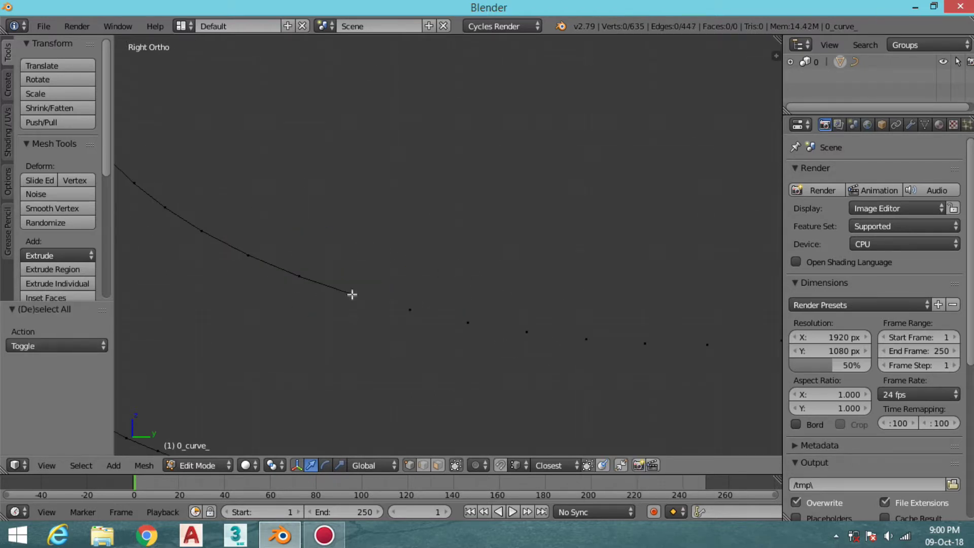
# - Bridge the gap in the curve by joining its two end vertices with an edge
pyautogui.click(527, 332)
pyautogui.keyDown('shift'); pyautogui.click(586, 339); pyautogui.keyUp('shift')
pyautogui.click(645, 343)
pyautogui.keyDown('shift'); pyautogui.click(707, 345); pyautogui.keyUp('shift')
pyautogui.press('f')
pyautogui.keyDown('shift'); pyautogui.moveTo(707, 345); pyautogui.dragTo(345, 309, button='middle'); pyautogui.keyUp('shift')
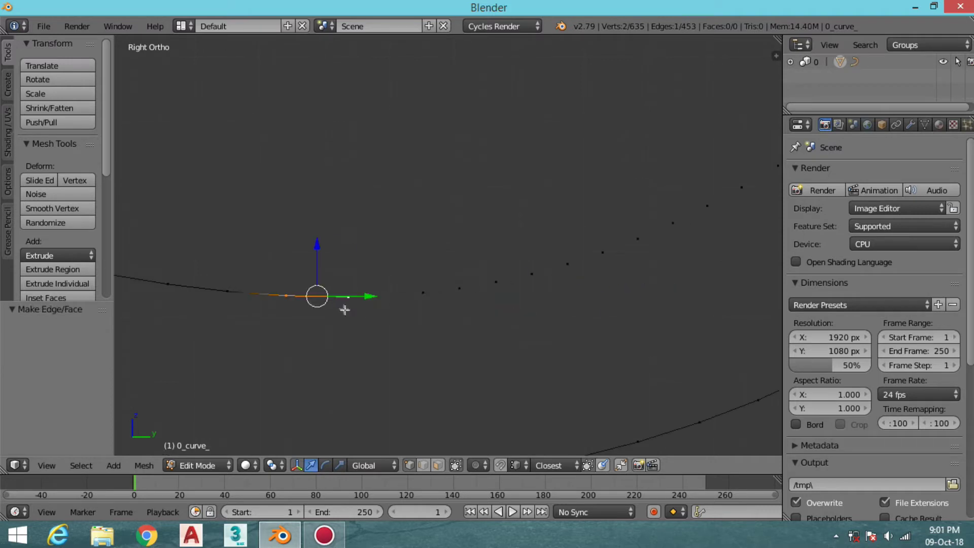
pyautogui.press('a')
# - Delete the remaining stray vertices and join the curve ends, leaving 629 vertices and 464 edges
pyautogui.press('x')
pyautogui.click(614, 236)
pyautogui.press('f')
pyautogui.keyDown('shift'); pyautogui.moveTo(587, 251); pyautogui.dragTo(454, 300, button='middle'); pyautogui.keyUp('shift')
pyautogui.press('x')
pyautogui.click(541, 249)
pyautogui.scroll(-3, 454, 245)
pyautogui.press('f')
pyautogui.press('f')
pyautogui.scroll(2, 430, 261)
pyautogui.press('a')
pyautogui.scroll(-3, 559, 139)
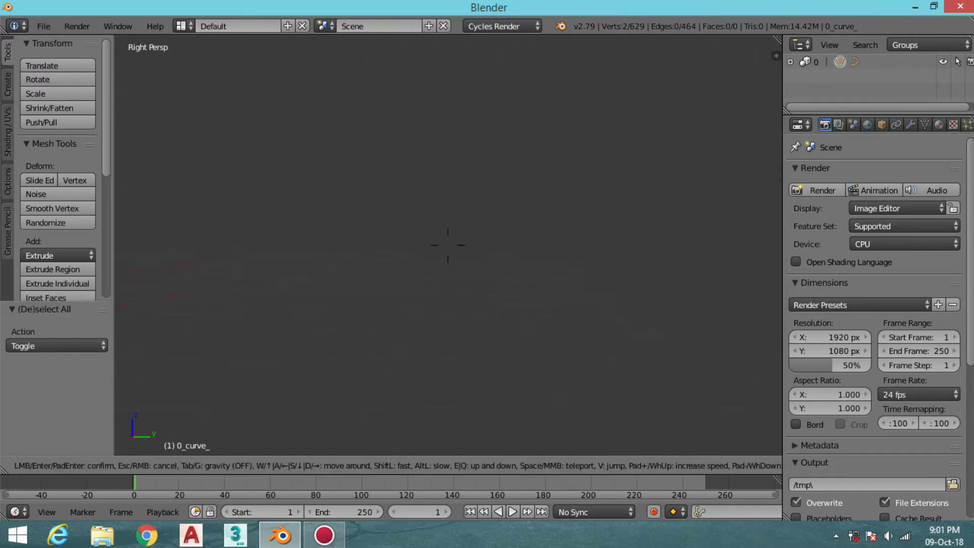
# - Bridge the first gaps along the curve by joining vertices with edges
pyautogui.click(402, 181)
pyautogui.press('f')
pyautogui.press('f')
pyautogui.press('a')
pyautogui.keyDown('shift'); pyautogui.moveTo(427, 180); pyautogui.dragTo(359, 291, button='middle'); pyautogui.keyUp('shift')
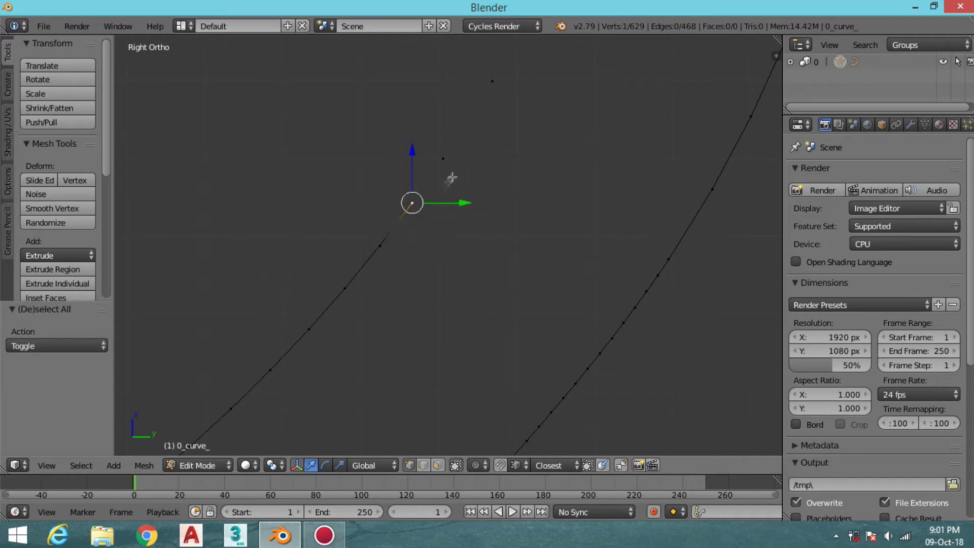
pyautogui.press('f')
pyautogui.keyDown('shift'); pyautogui.moveTo(503, 89); pyautogui.dragTo(490, 130, button='middle'); pyautogui.keyUp('shift')
# - Cut a new vertex into the middle of an edge with a loop cut
pyautogui.hotkey('ctrl', 'r')
pyautogui.click(469, 174)
pyautogui.rightClick(470, 174)
pyautogui.hotkey('ctrl', 'r')
pyautogui.press('Escape')
# - Join a curve vertex with an edge and cut another centred vertex into the next edge
pyautogui.press('a')
pyautogui.rightClick(463, 187)
pyautogui.press('f')
pyautogui.press('a')
pyautogui.hotkey('ctrl', 'r')
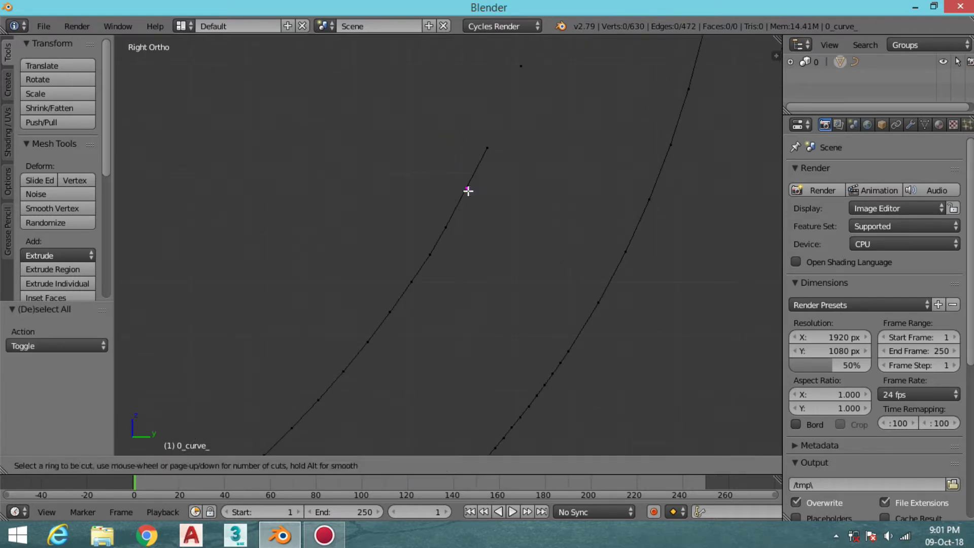
pyautogui.click(479, 213)
pyautogui.rightClick(480, 213)
# - Move a misplaced curve vertex slightly right to line it up with the chain
pyautogui.keyDown('shift'); pyautogui.moveTo(484, 183); pyautogui.dragTo(474, 128, button='middle'); pyautogui.keyUp('shift')
pyautogui.hotkey('ctrl', 'r')
pyautogui.click(461, 174)
pyautogui.press('a')
pyautogui.rightClick(490, 196)
pyautogui.press('g')
pyautogui.click(499, 195)
pyautogui.press('a')
# - Reposition another curve vertex further down so it follows the profile
pyautogui.scroll(-3, 460, 271)
pyautogui.scroll(2, 479, 221)
pyautogui.rightClick(474, 265)
pyautogui.press('g')
pyautogui.click(483, 266)
pyautogui.keyDown('shift'); pyautogui.moveTo(482, 265); pyautogui.dragTo(474, 279, button='middle'); pyautogui.keyUp('shift')
pyautogui.press('a')
# - Join the next vertices down the curve into a continuous chain of edges
pyautogui.rightClick(472, 220)
pyautogui.keyDown('shift'); pyautogui.rightClick(478, 151); pyautogui.keyUp('shift')
pyautogui.press('f')
pyautogui.keyDown('shift'); pyautogui.moveTo(509, 96); pyautogui.dragTo(523, 256, button='middle'); pyautogui.keyUp('shift')
pyautogui.rightClick(480, 264)
pyautogui.keyDown('ctrl'); pyautogui.rightClick(477, 227); pyautogui.keyUp('ctrl')
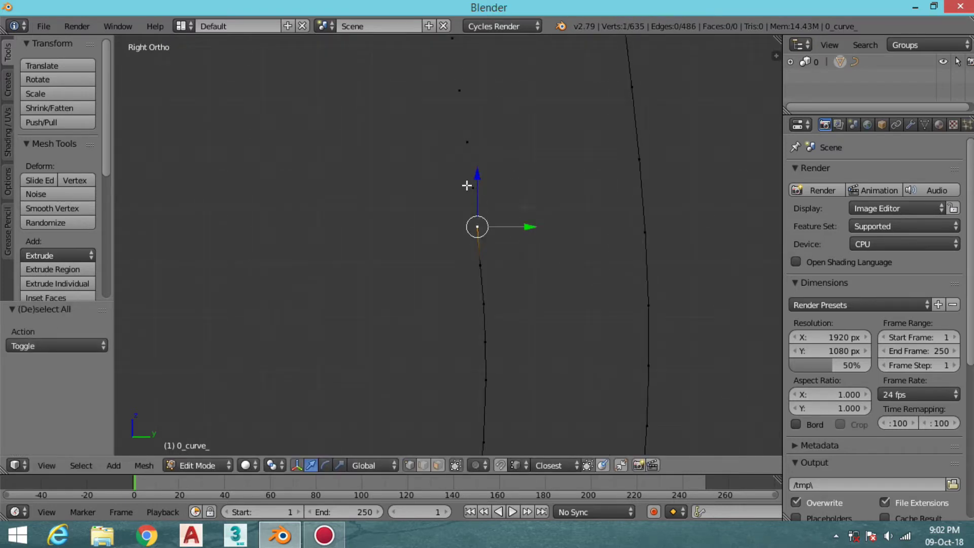
pyautogui.keyDown('shift'); pyautogui.moveTo(472, 141); pyautogui.dragTo(482, 219, button='middle'); pyautogui.keyUp('shift')
pyautogui.press('f')
pyautogui.moveTo(473, 126)
pyautogui.keyDown('shift'); pyautogui.mouseDown(button='middle')
pyautogui.moveTo(461, 148)
pyautogui.moveTo(498, 251)
pyautogui.mouseUp(button='middle'); pyautogui.keyUp('shift')
pyautogui.press('a')
pyautogui.keyDown('shift'); pyautogui.moveTo(486, 217); pyautogui.dragTo(493, 237, button='middle'); pyautogui.keyUp('shift')
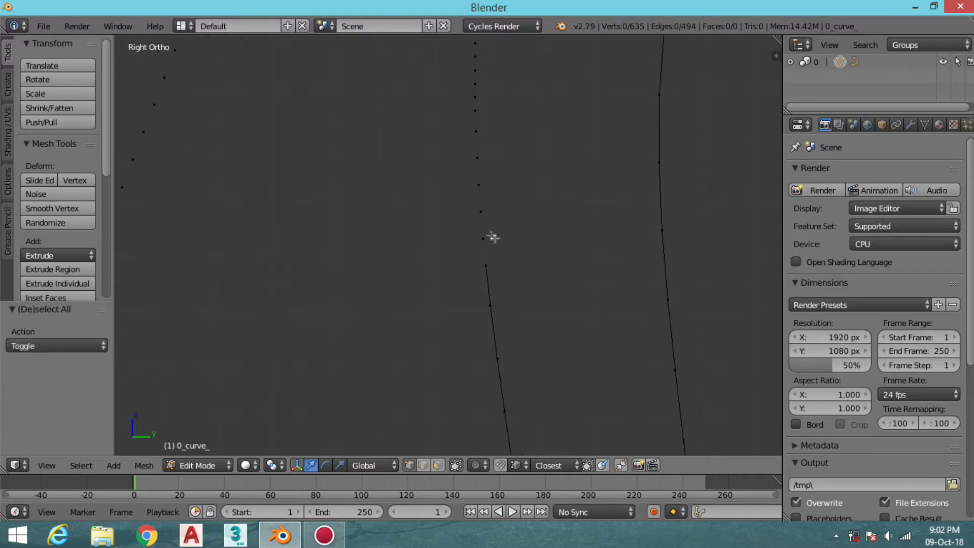
# - Delete the loose stray vertices beside the curve
pyautogui.press('x')
pyautogui.click(468, 135)
pyautogui.rightClick(468, 273)
pyautogui.press('x')
pyautogui.click(467, 256)
# - Join the next vertex across the gap with an edge
pyautogui.rightClick(466, 216)
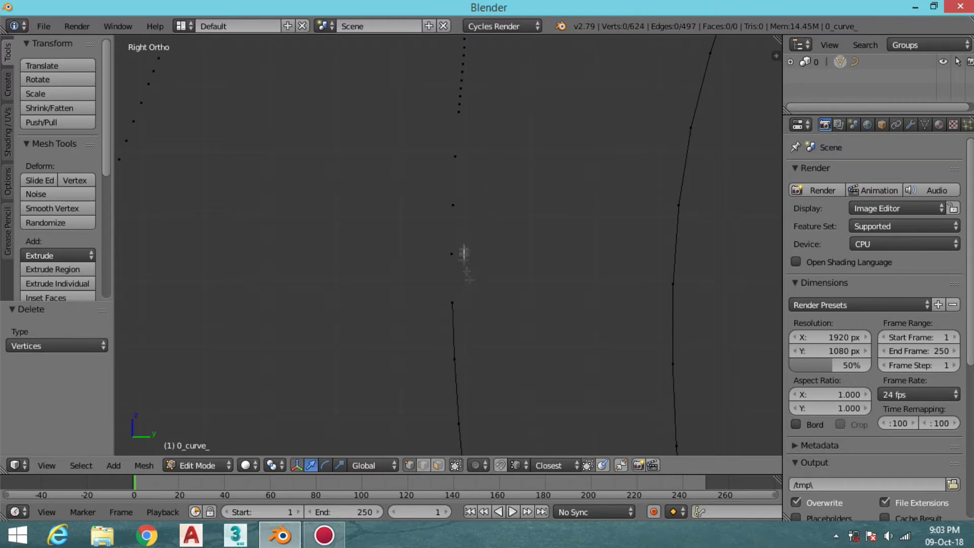
pyautogui.scroll(2, 470, 151)
pyautogui.keyDown('shift'); pyautogui.moveTo(469, 150); pyautogui.dragTo(439, 227, button='middle'); pyautogui.keyUp('shift')
pyautogui.press('f')
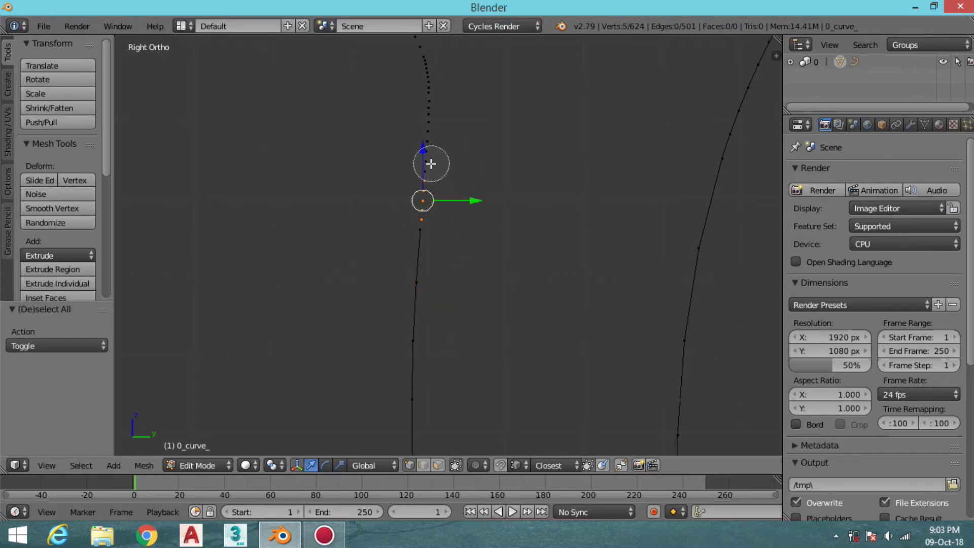
# - Delete the cluster of clustered vertices at the bend
pyautogui.moveTo(451, 149); pyautogui.dragTo(470, 139)
pyautogui.hotkey('ctrl', 'z')
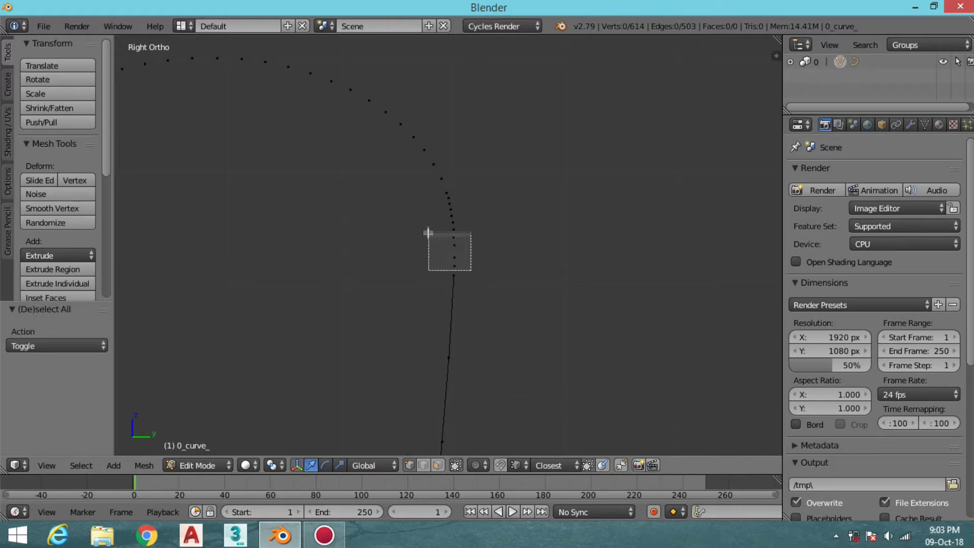
pyautogui.press('x')
pyautogui.click(427, 227)
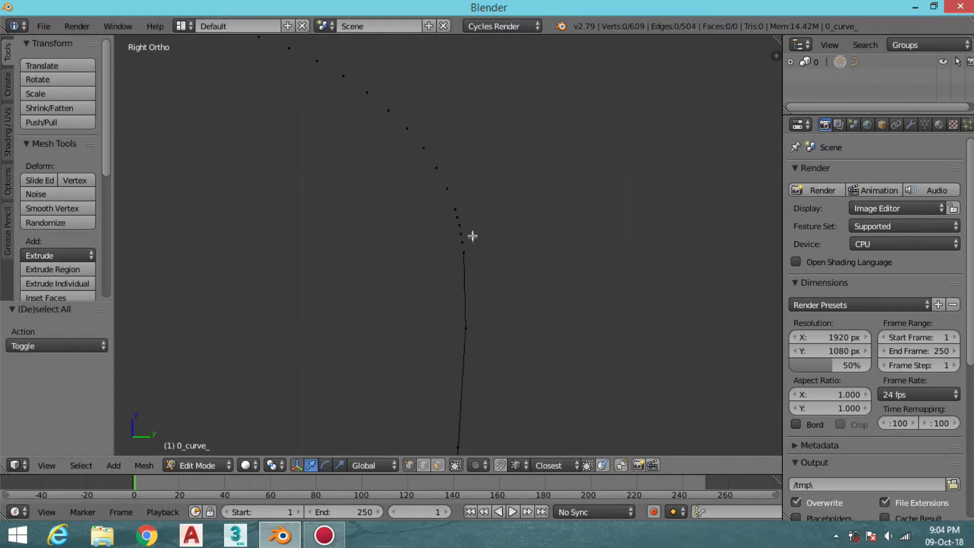
# - Box-select and delete four tangled vertices at the bend, then bridge the gap with an edge
pyautogui.press('b')
pyautogui.moveTo(470, 245); pyautogui.dragTo(449, 229)
pyautogui.press('x')
pyautogui.click(446, 218)
pyautogui.rightClick(455, 209)
pyautogui.press('f')
# - Delete the stray vertex at the gap, then undo that deletion
pyautogui.moveTo(366, 87)
pyautogui.keyDown('shift'); pyautogui.mouseDown(button='middle')
pyautogui.moveTo(386, 158)
pyautogui.moveTo(458, 140)
pyautogui.mouseUp(button='middle'); pyautogui.keyUp('shift')
pyautogui.rightClick(390, 160)
pyautogui.press('x')
pyautogui.click(398, 158)
pyautogui.hotkey('ctrl', 'z')
pyautogui.hotkey('ctrl', 'z')
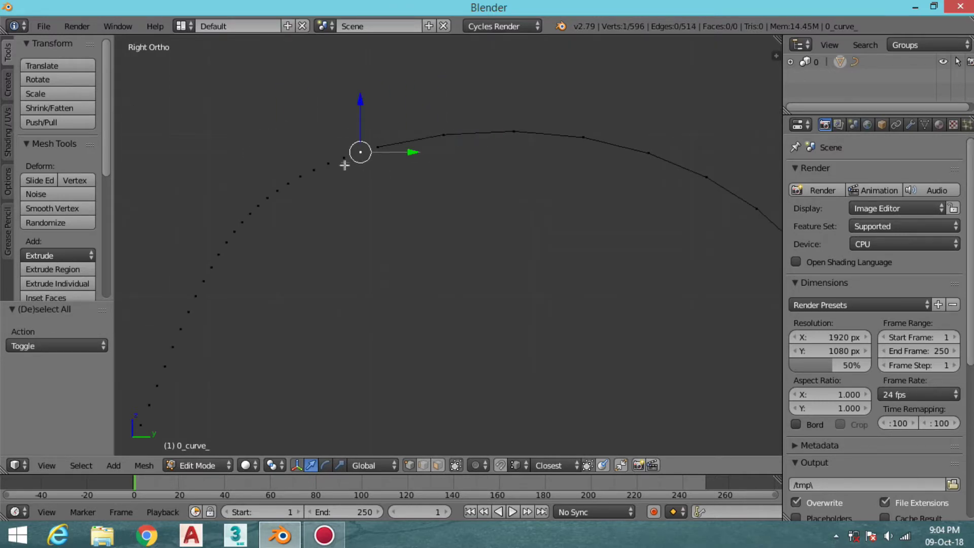
# - Delete the extra duplicate vertices along the curve
pyautogui.keyDown('shift'); pyautogui.rightClick(344, 158); pyautogui.keyUp('shift')
pyautogui.press('x')
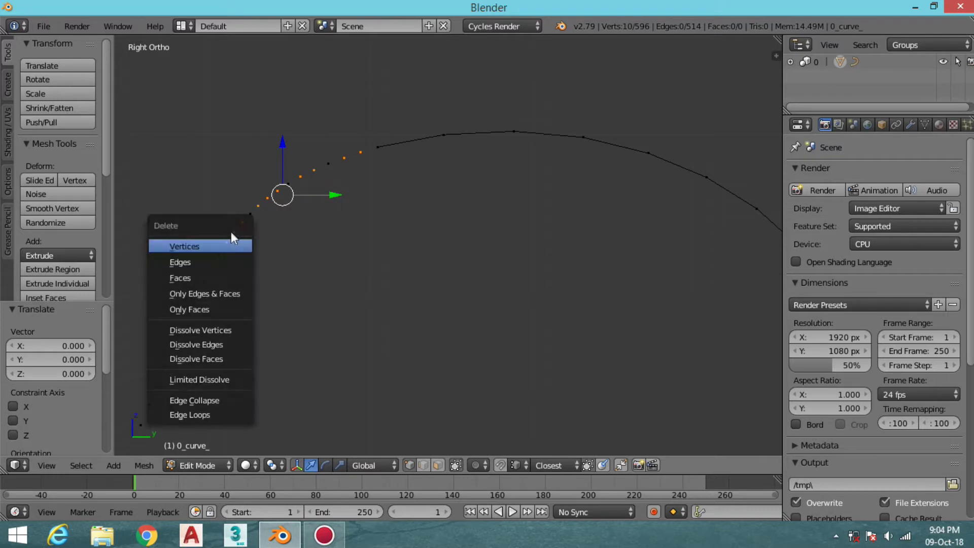
pyautogui.click(231, 245)
pyautogui.press('a')
pyautogui.press('a')
pyautogui.press('x')
pyautogui.click(254, 336)
pyautogui.press('x')
pyautogui.click(305, 217)
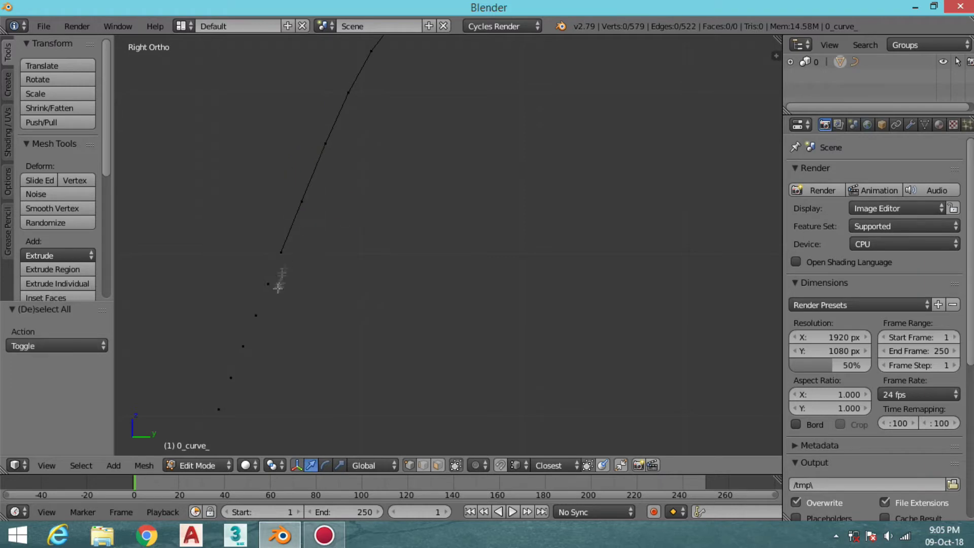
# - Remove the two stray vertices at the break in the curve
pyautogui.rightClick(300, 231)
pyautogui.press('x')
pyautogui.click(296, 255)
pyautogui.rightClick(273, 289)
pyautogui.press('x')
pyautogui.click(273, 287)
# - Join two vertices with an edge and split an edge with new vertices
pyautogui.hotkey('ctrl', 'r')
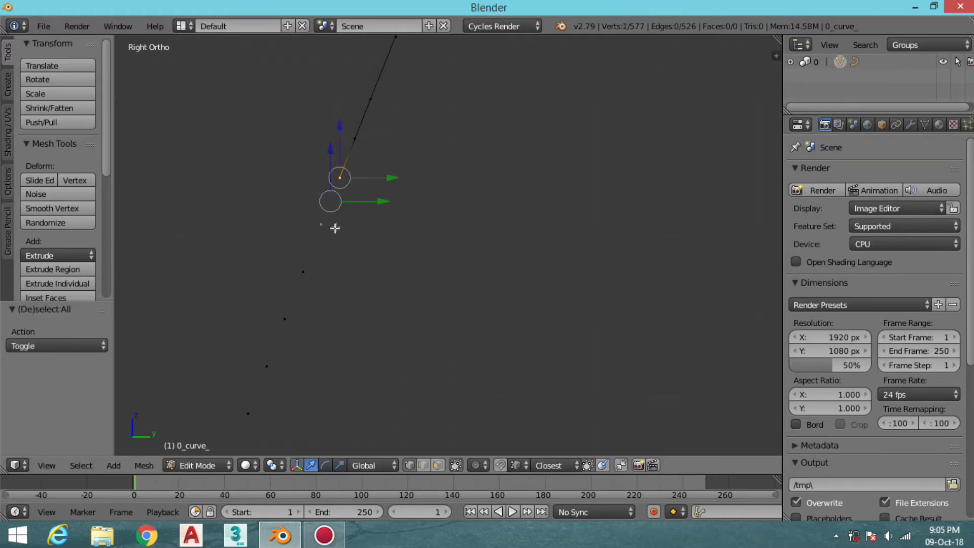
pyautogui.keyDown('shift'); pyautogui.rightClick(360, 164); pyautogui.keyUp('shift')
pyautogui.press('f')
pyautogui.press('a')
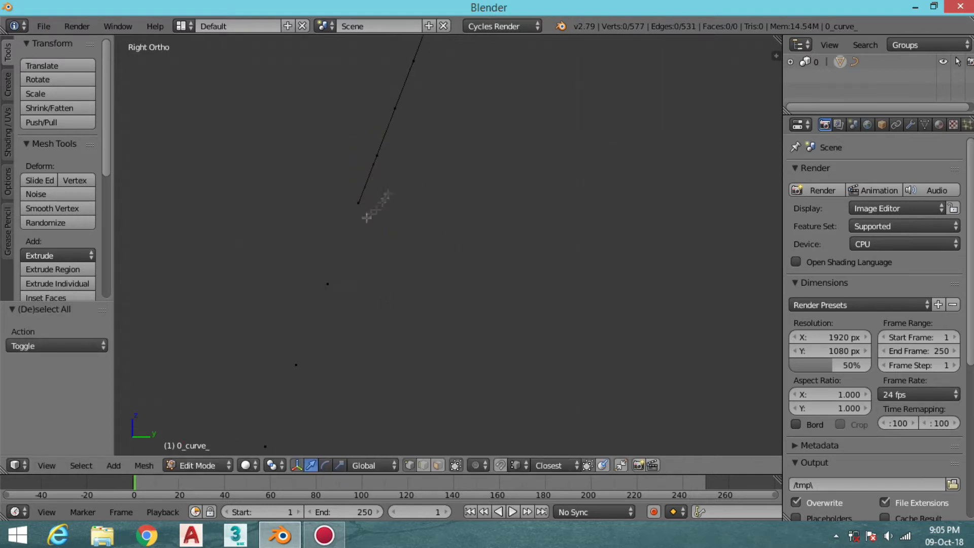
pyautogui.hotkey('ctrl', 'e')
pyautogui.click(346, 256)
pyautogui.press('a')
# - Connect the curve end to the lone point with a new edge
pyautogui.keyDown('ctrl'); pyautogui.rightClick(362, 264); pyautogui.keyUp('ctrl')
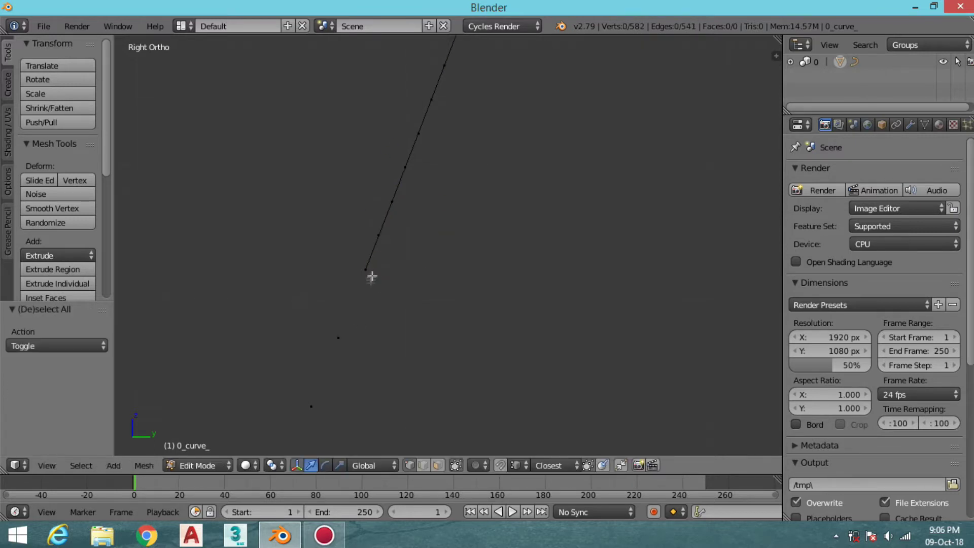
pyautogui.press('a')
pyautogui.keyDown('shift'); pyautogui.moveTo(368, 290); pyautogui.dragTo(391, 228, button='middle'); pyautogui.keyUp('shift')
pyautogui.hotkey('ctrl', 'z')
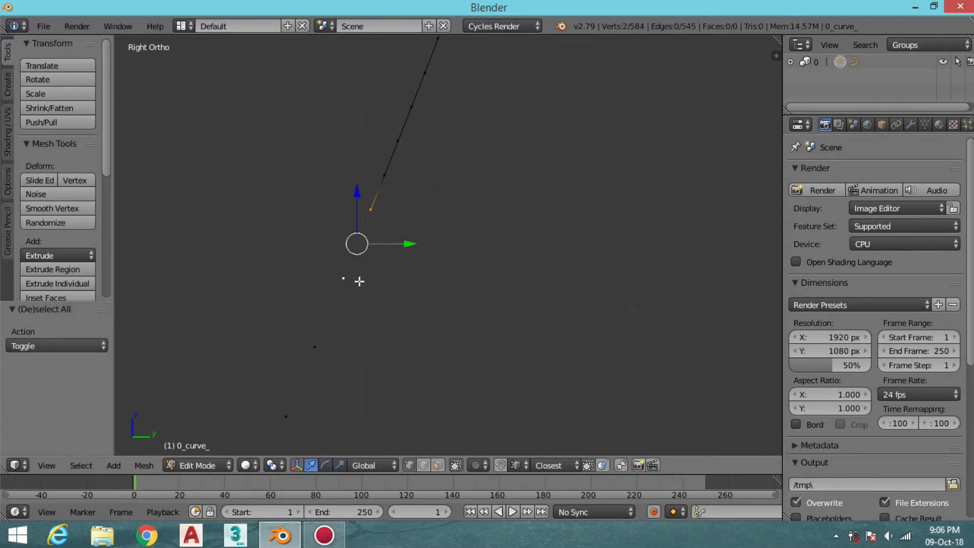
pyautogui.hotkey('ctrl', 'f')
pyautogui.click(345, 398)
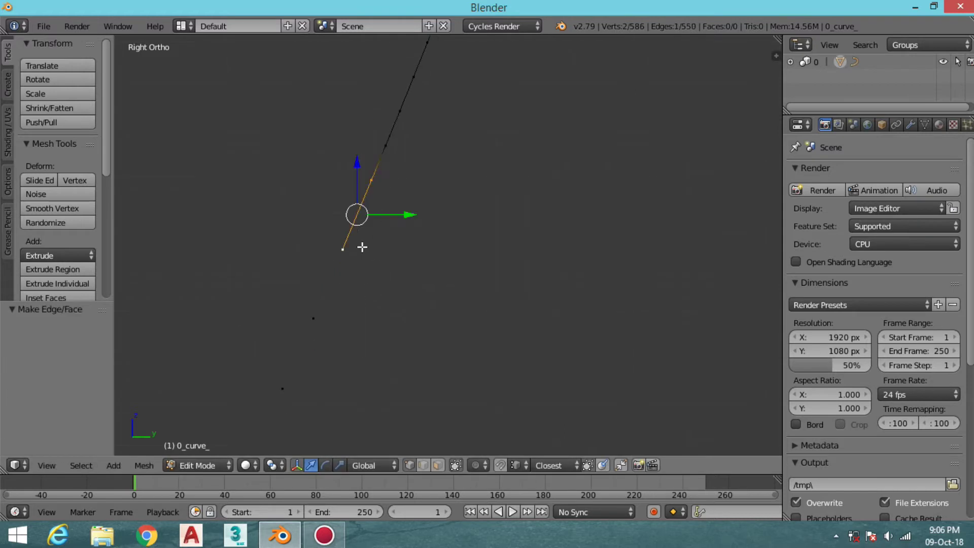
pyautogui.press('f')
# - Join another pair of vertices along the curve, cancelling a stray loop cut
pyautogui.keyDown('shift'); pyautogui.moveTo(332, 305); pyautogui.dragTo(326, 269, button='middle'); pyautogui.keyUp('shift')
pyautogui.keyDown('shift'); pyautogui.moveTo(371, 175); pyautogui.dragTo(333, 226, button='middle'); pyautogui.keyUp('shift')
pyautogui.press('f')
pyautogui.hotkey('ctrl', 'r')
pyautogui.click(321, 232)
pyautogui.press('a')
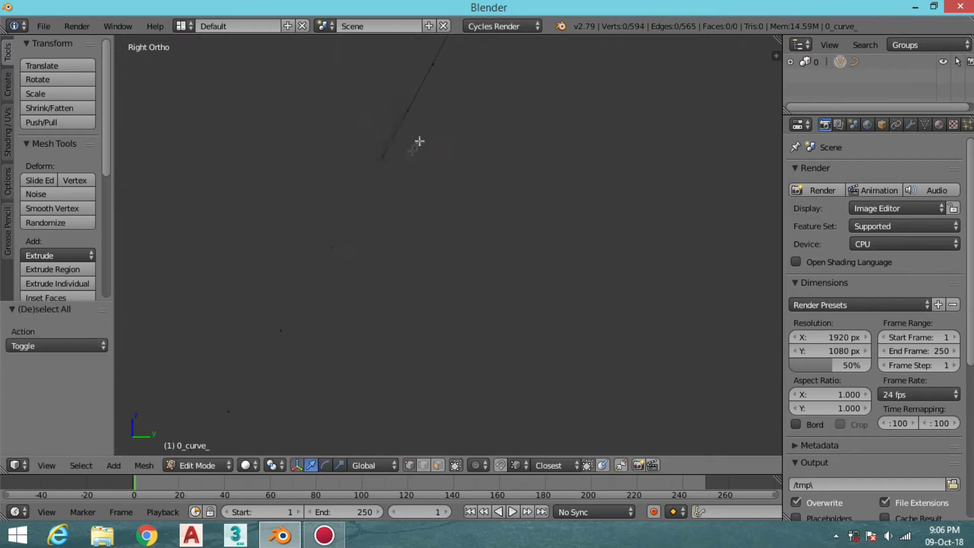
# - Bridge the remaining curve-end gaps by joining opposite end vertices with edges
pyautogui.rightClick(332, 246)
pyautogui.keyDown('shift'); pyautogui.rightClick(296, 331); pyautogui.keyUp('shift')
pyautogui.press('f')
pyautogui.rightClick(324, 293)
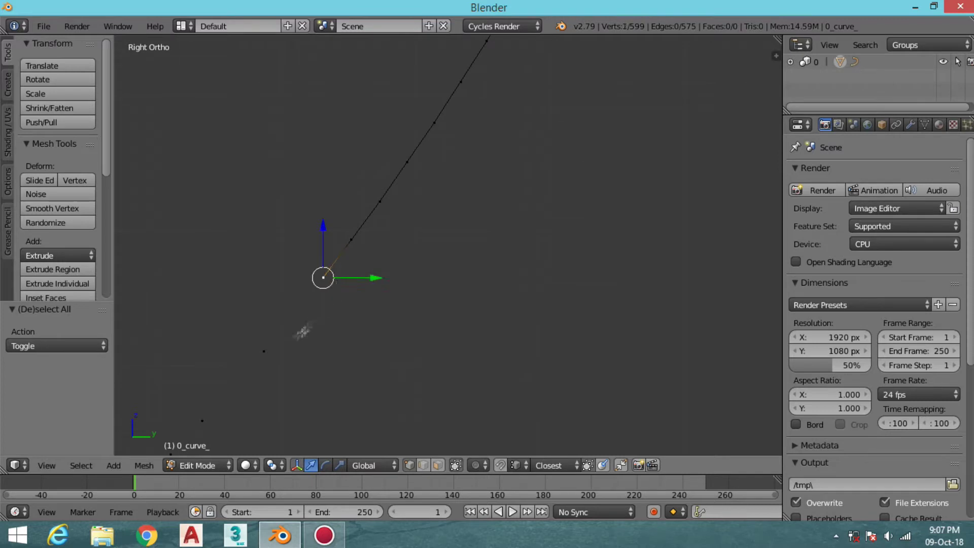
pyautogui.keyDown('ctrl'); pyautogui.rightClick(322, 252); pyautogui.keyUp('ctrl')
pyautogui.rightClick(291, 287)
pyautogui.keyDown('shift'); pyautogui.rightClick(260, 321); pyautogui.keyUp('shift')
pyautogui.press('f')
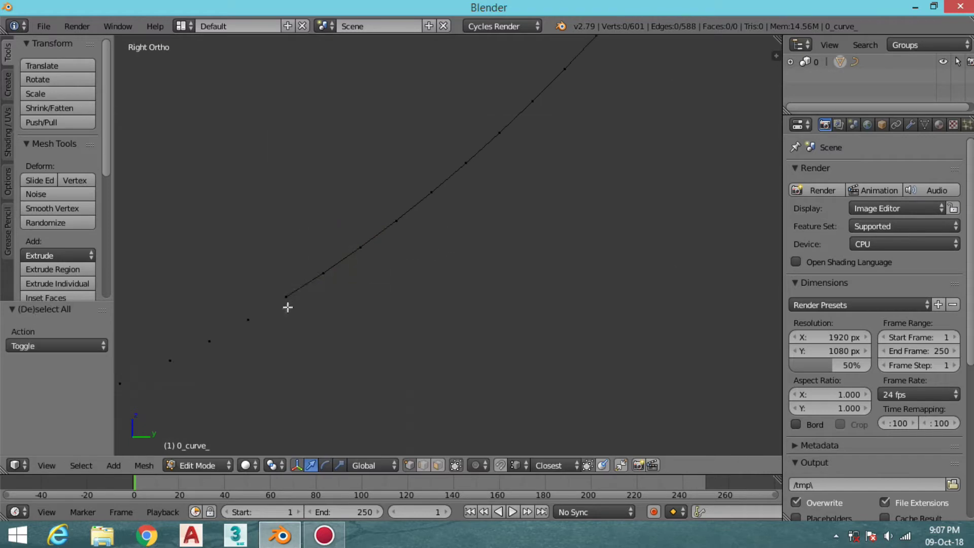
# - Select the end vertices across the next gap to check it, then deselect
pyautogui.press('a')
pyautogui.keyDown('ctrl'); pyautogui.rightClick(357, 135); pyautogui.keyUp('ctrl')
pyautogui.keyDown('ctrl'); pyautogui.rightClick(328, 152); pyautogui.keyUp('ctrl')
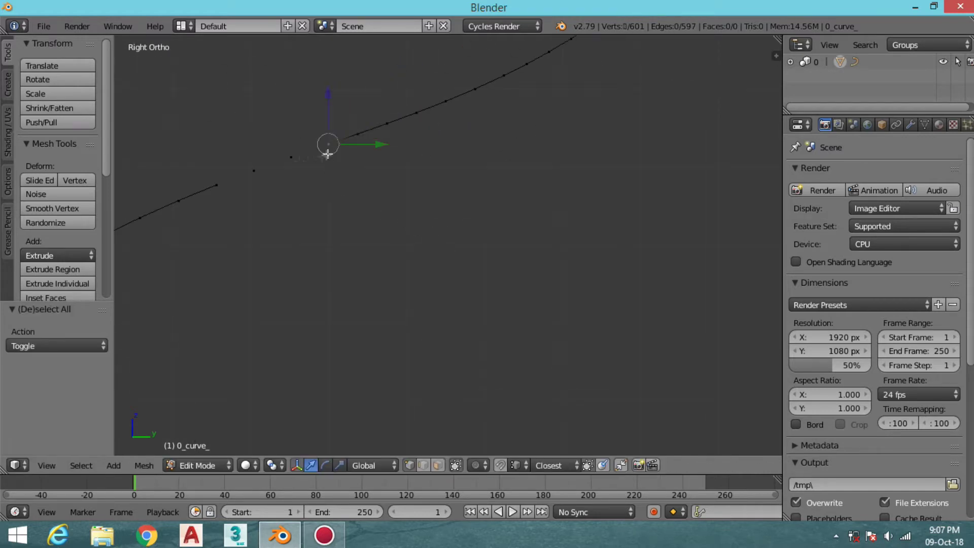
pyautogui.press('a')
pyautogui.scroll(-3, 355, 168)
pyautogui.scroll(5, 396, 184)
pyautogui.scroll(3, 311, 215)
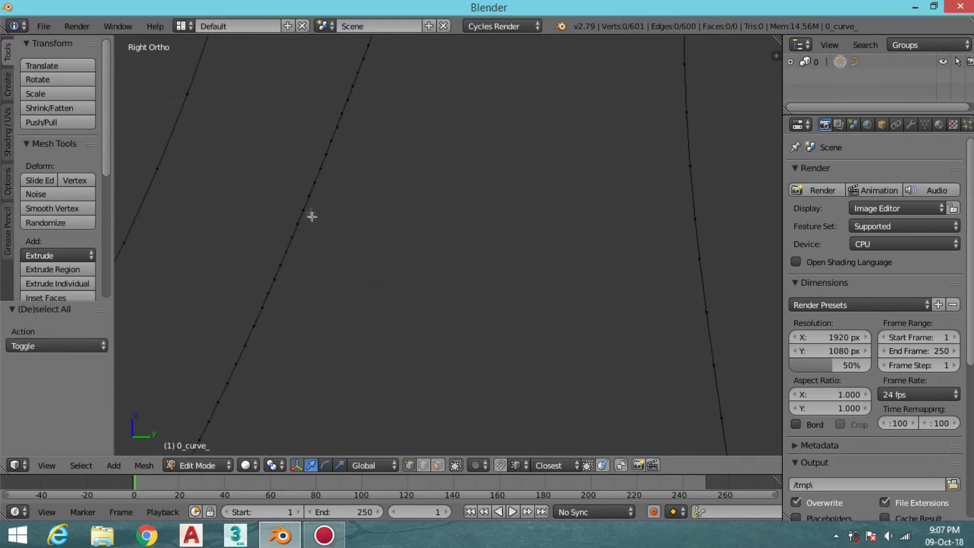
# - Delete the already-selected stray vertices and curve vertices from the chair outline
pyautogui.scroll(-4, 436, 203)
pyautogui.scroll(5, 457, 217)
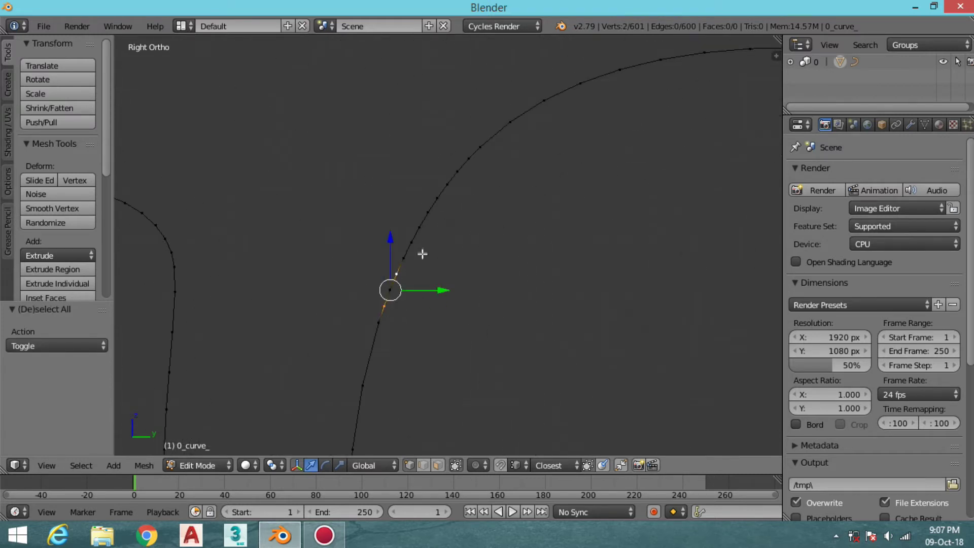
pyautogui.press('x')
pyautogui.click(475, 167)
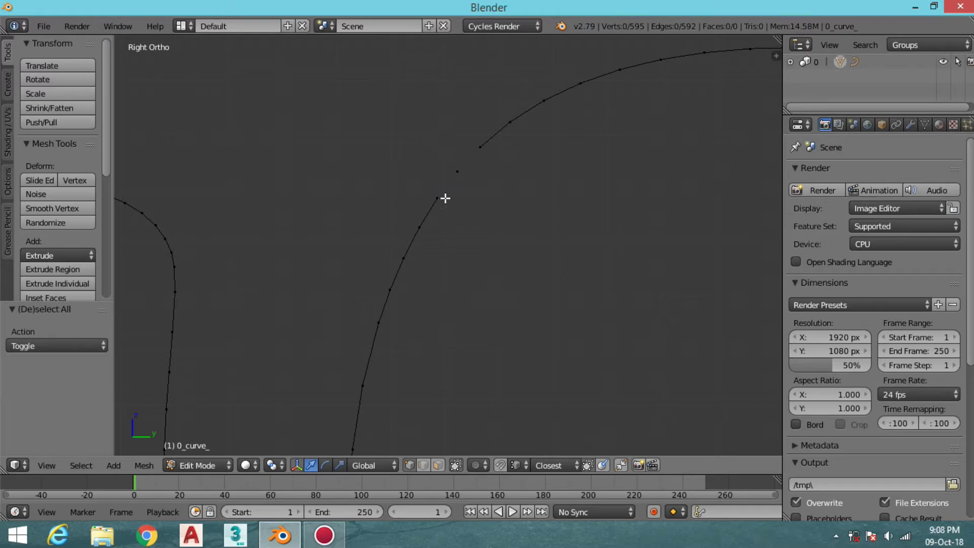
pyautogui.scroll(3, 388, 192)
pyautogui.scroll(2, 390, 230)
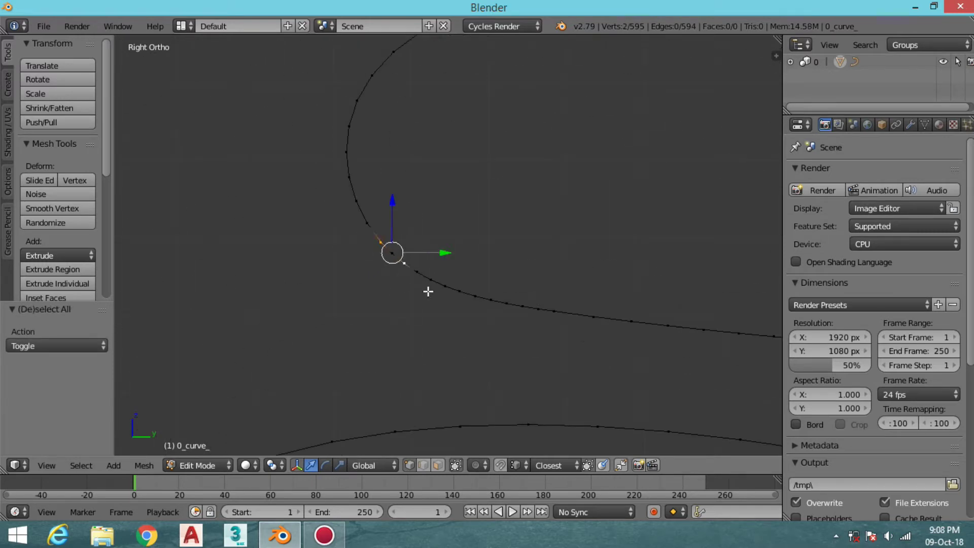
pyautogui.press('x')
pyautogui.click(487, 311)
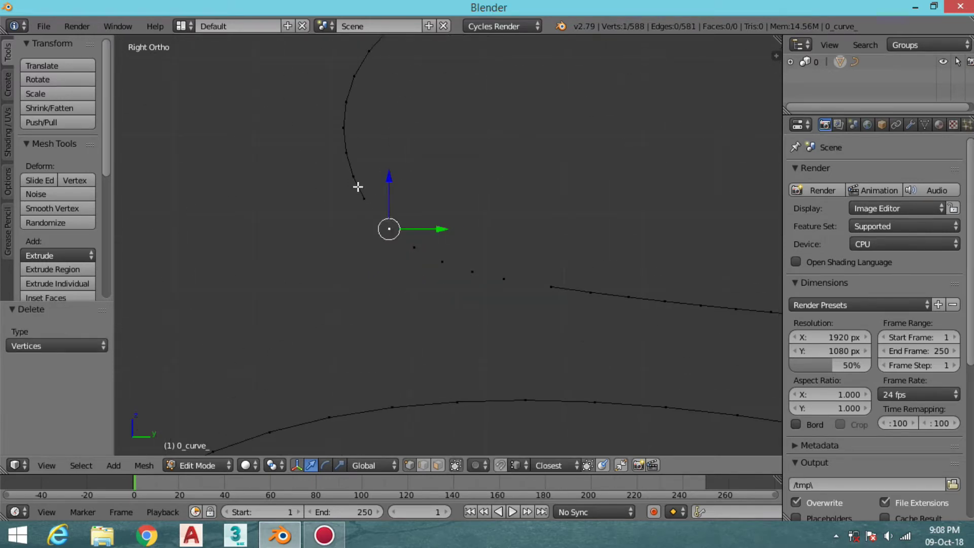
# - Remove a stray vertex on the curve and bring the right-pointing bends into view
pyautogui.rightClick(332, 207)
pyautogui.press('x')
pyautogui.click(348, 241)
pyautogui.scroll(-3, 345, 226)
pyautogui.keyDown('shift'); pyautogui.moveTo(345, 226); pyautogui.dragTo(435, 190, button='middle'); pyautogui.keyUp('shift')
# - Delete the overlapping and doubled vertices along the right-pointing bends
pyautogui.rightClick(427, 188)
pyautogui.press('x')
pyautogui.click(435, 199)
pyautogui.rightClick(478, 202)
pyautogui.press('x')
pyautogui.click(435, 211)
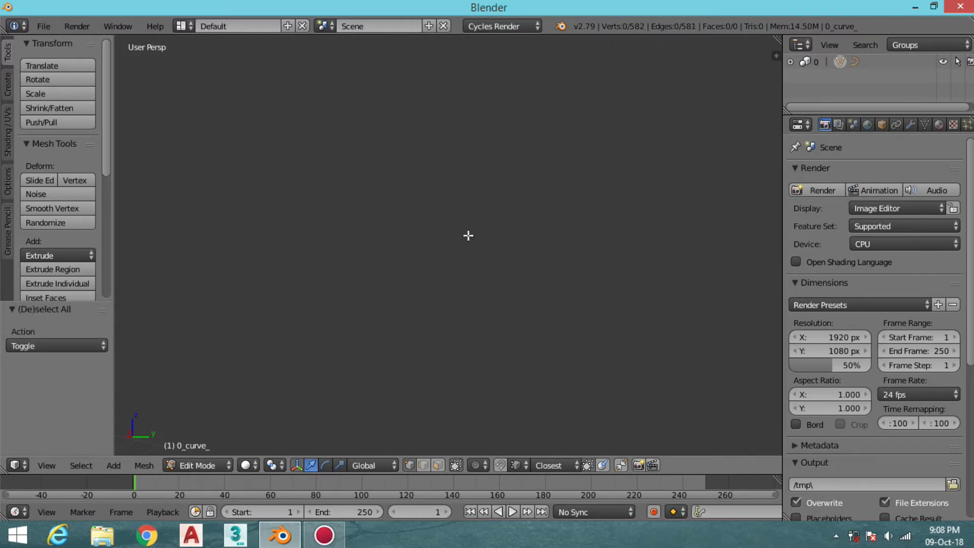
pyautogui.rightClick(438, 206)
pyautogui.press('x')
pyautogui.click(437, 211)
# - Work up along the curve, deleting each stray vertex encountered
pyautogui.keyDown('shift'); pyautogui.moveTo(474, 257); pyautogui.dragTo(466, 249, button='middle'); pyautogui.keyUp('shift')
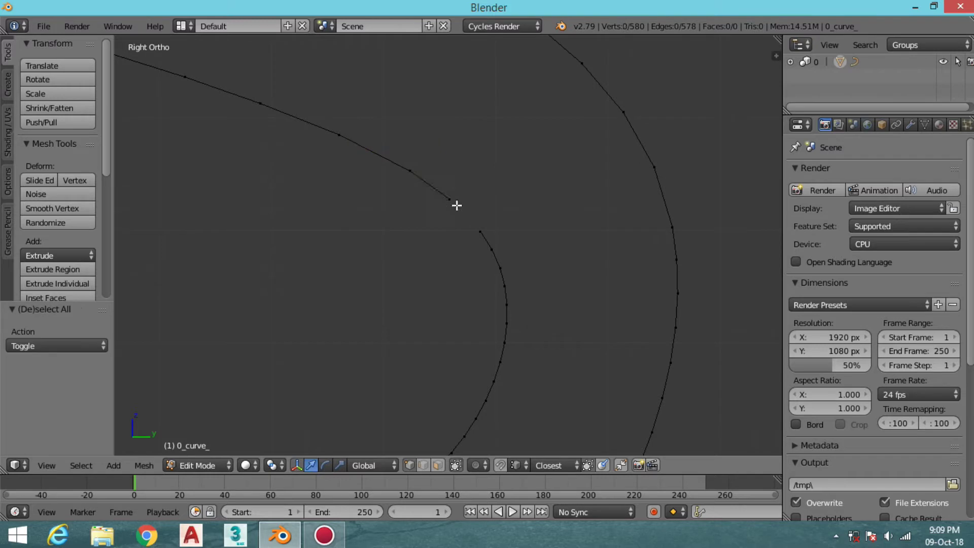
pyautogui.press('x')
pyautogui.click(493, 245)
pyautogui.keyDown('shift'); pyautogui.moveTo(514, 287); pyautogui.dragTo(514, 196, button='middle'); pyautogui.keyUp('shift')
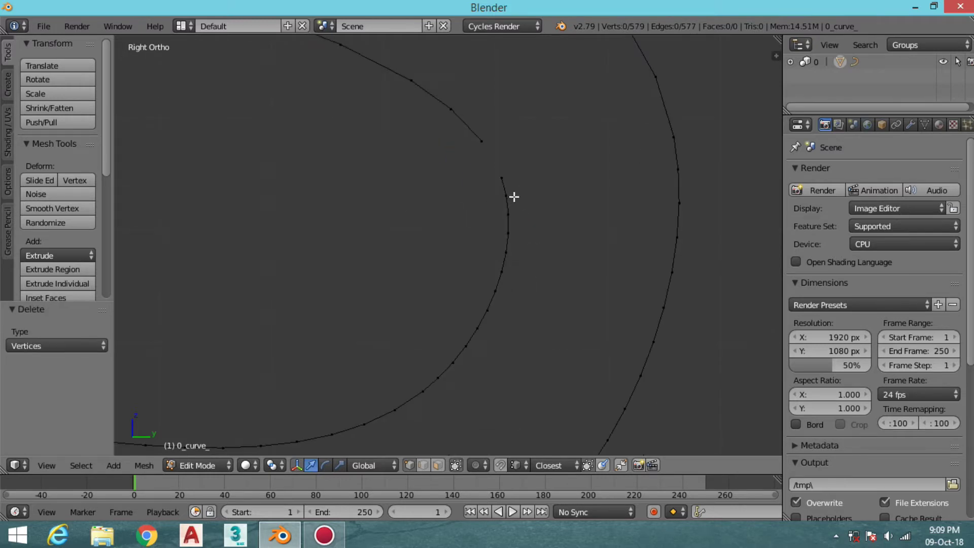
pyautogui.press('x')
pyautogui.click(487, 217)
pyautogui.keyDown('shift'); pyautogui.moveTo(550, 259); pyautogui.dragTo(564, 220, button='middle'); pyautogui.keyUp('shift')
pyautogui.rightClick(480, 307)
pyautogui.press('x')
pyautogui.click(480, 313)
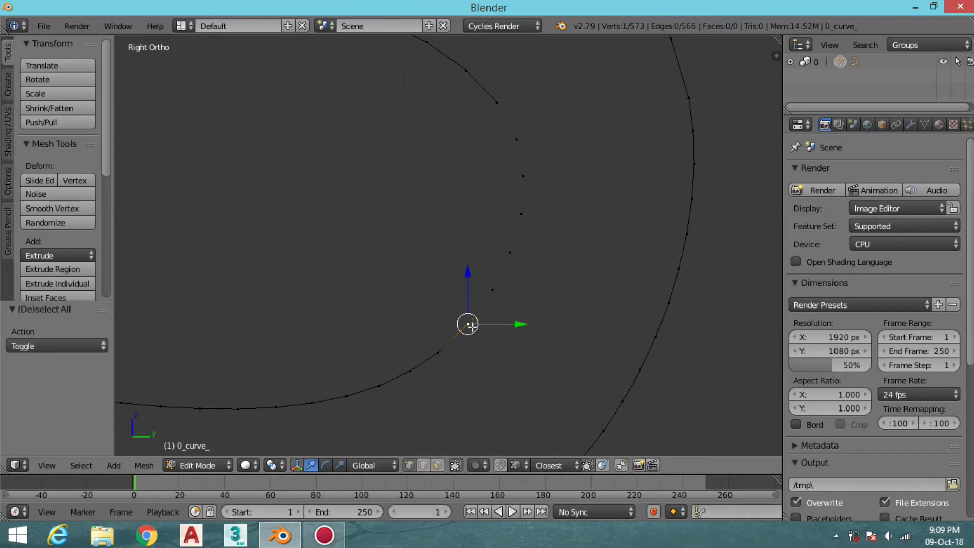
# - Delete more selected stray vertices, including one lower on the curve
pyautogui.scroll(-5, 512, 137)
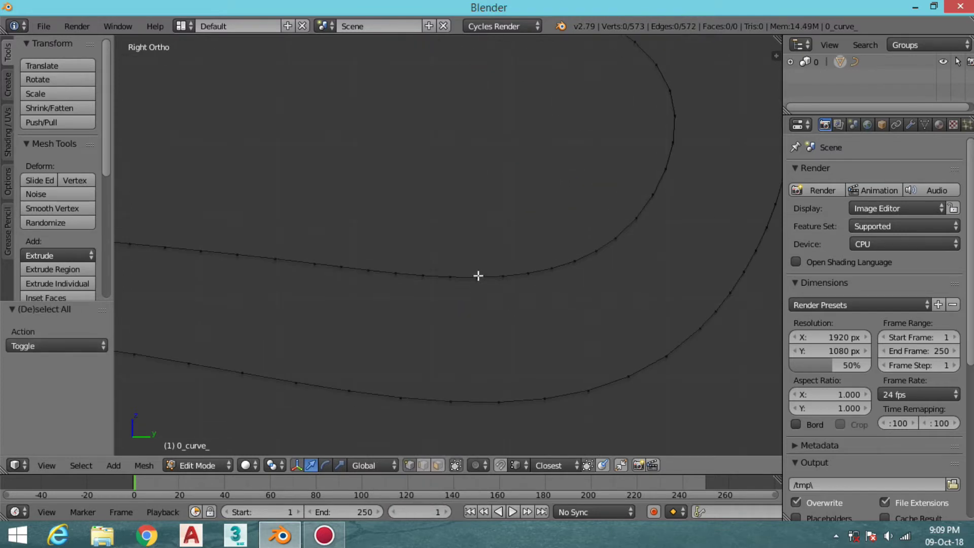
pyautogui.scroll(-3, 394, 294)
pyautogui.scroll(4, 576, 246)
pyautogui.press('x')
pyautogui.click(502, 262)
pyautogui.rightClick(507, 318)
pyautogui.press('x')
pyautogui.click(495, 350)
# - Clear the selection and delete three further stray vertices one at a time
pyautogui.press('a')
pyautogui.scroll(-3, 528, 228)
pyautogui.scroll(3, 485, 261)
pyautogui.press('x')
pyautogui.click(498, 240)
pyautogui.rightClick(484, 244)
pyautogui.press('x')
pyautogui.click(530, 226)
pyautogui.scroll(3, 578, 243)
pyautogui.rightClick(616, 247)
pyautogui.press('x')
pyautogui.click(615, 246)
pyautogui.scroll(-3, 558, 244)
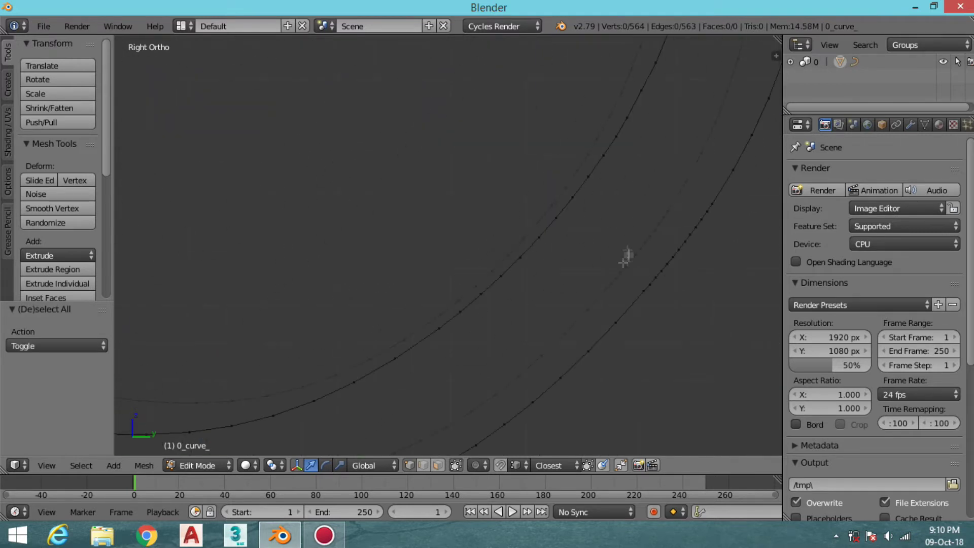
# - Rejoin two pairs of curve end vertices with edges, including along the horizontal part
pyautogui.keyDown('shift'); pyautogui.rightClick(520, 251); pyautogui.keyUp('shift')
pyautogui.press('f')
pyautogui.keyDown('shift'); pyautogui.moveTo(563, 196); pyautogui.dragTo(514, 267, button='middle'); pyautogui.keyUp('shift')
pyautogui.keyDown('shift'); pyautogui.rightClick(552, 280); pyautogui.keyUp('shift')
pyautogui.press('f')
# - Box-select and delete a run of surplus vertices along the lower curve
pyautogui.keyDown('shift'); pyautogui.moveTo(297, 303); pyautogui.dragTo(351, 275, button='middle'); pyautogui.keyUp('shift')
pyautogui.keyDown('ctrl'); pyautogui.rightClick(351, 275); pyautogui.keyUp('ctrl')
pyautogui.press('x')
pyautogui.click(238, 242)
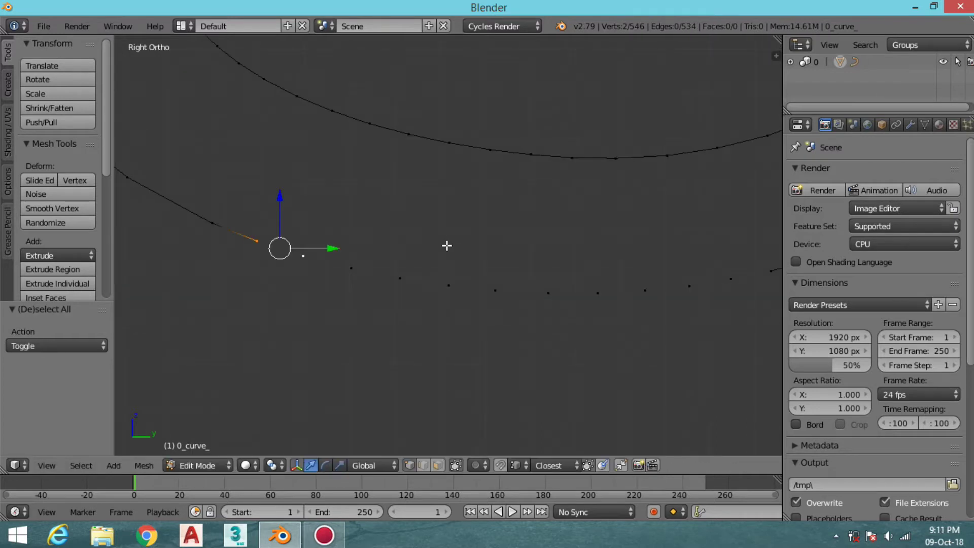
# - Fill a gap in the curve with an edge, then select a single end vertex
pyautogui.keyDown('shift'); pyautogui.rightClick(645, 291); pyautogui.keyUp('shift')
pyautogui.press('f')
pyautogui.press('a')
pyautogui.rightClick(689, 286)
# - Delete the selected vertices and extrude the curve end to connect to a target vertex
pyautogui.scroll(-6, 387, 211)
pyautogui.moveTo(387, 211)
pyautogui.keyDown('shift'); pyautogui.mouseDown(button='middle')
pyautogui.moveTo(583, 172)
pyautogui.moveTo(493, 189)
pyautogui.mouseUp(button='middle'); pyautogui.keyUp('shift')
pyautogui.scroll(6, 494, 189)
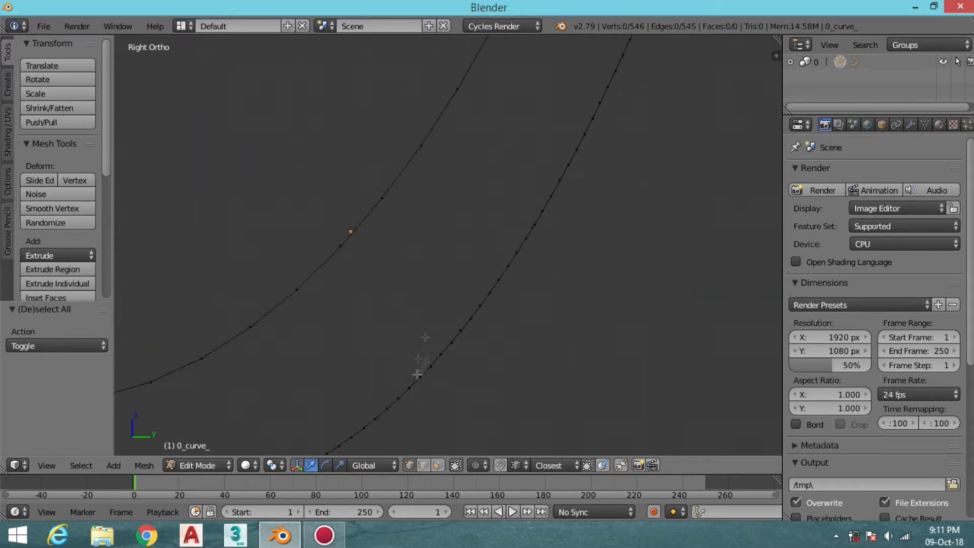
pyautogui.scroll(-2, 333, 305)
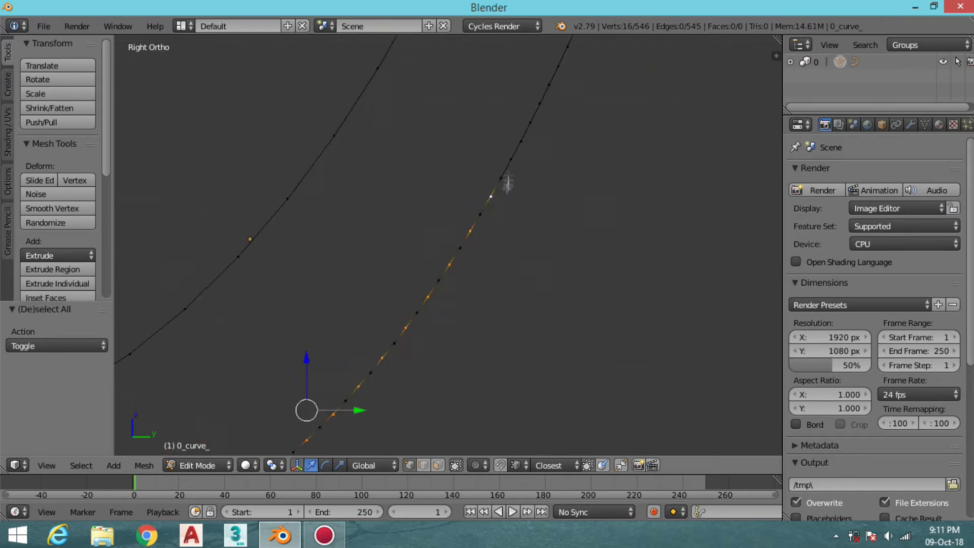
pyautogui.press('x')
pyautogui.click(487, 80)
pyautogui.rightClick(442, 243)
pyautogui.press('e')
pyautogui.click(510, 192)
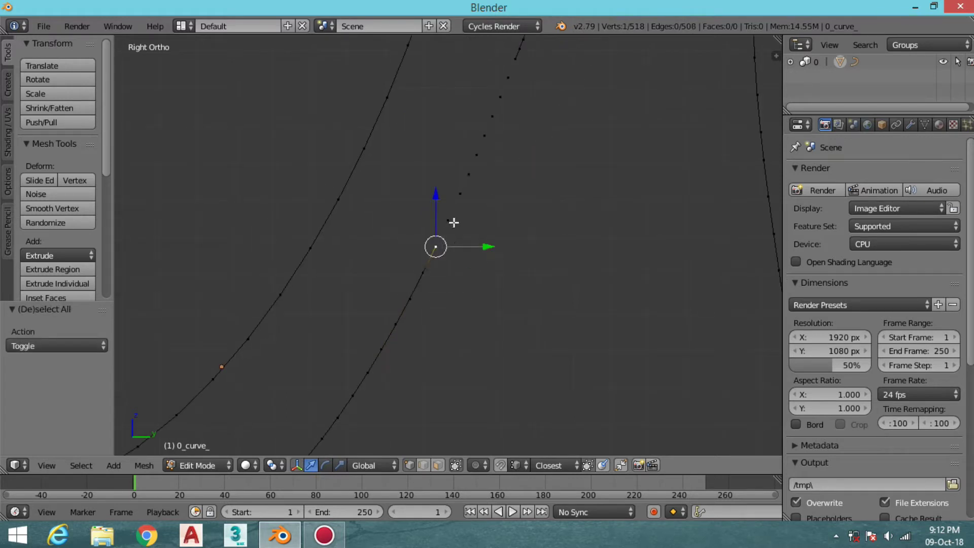
# - Delete another cluster of stray vertices and clear the selection
pyautogui.rightClick(439, 251)
pyautogui.press('x')
pyautogui.click(441, 249)
pyautogui.press('x')
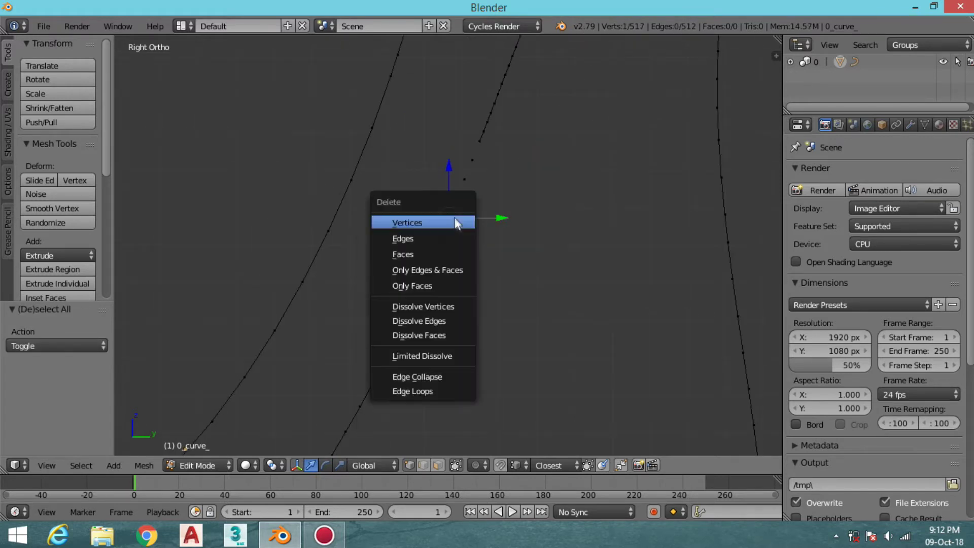
pyautogui.click(454, 217)
pyautogui.press('x')
pyautogui.click(470, 180)
pyautogui.press('a')
pyautogui.scroll(-1, 417, 244)
# - Delete two stray vertices and a box-selected group
pyautogui.click(408, 242)
pyautogui.press('x')
pyautogui.click(408, 261)
pyautogui.scroll(1, 420, 241)
pyautogui.press('x')
pyautogui.click(405, 217)
pyautogui.scroll(-1, 423, 223)
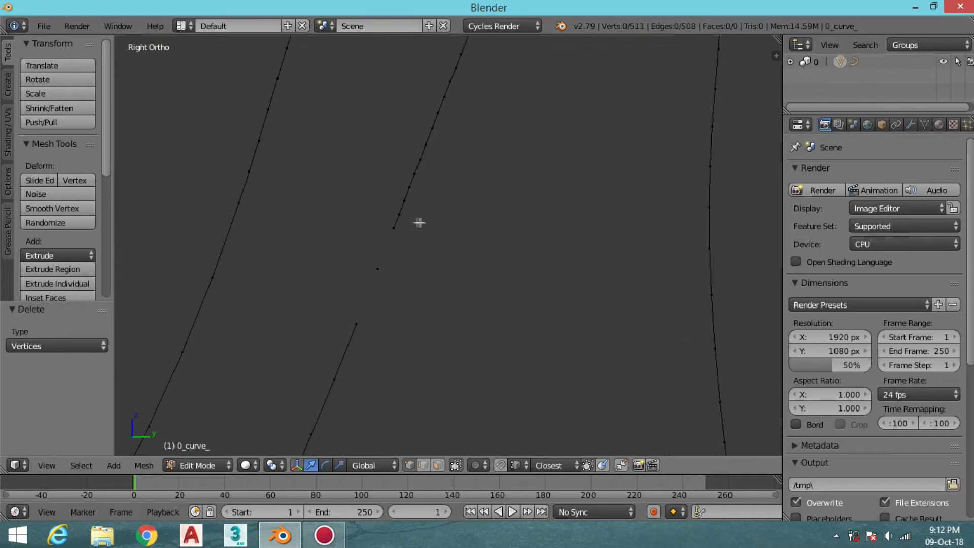
# - Delete the remaining box-selected vertices and rejoin the two open ends with an edge
pyautogui.press('x')
pyautogui.click(401, 213)
pyautogui.scroll(1, 408, 237)
pyautogui.press('x')
pyautogui.click(391, 229)
pyautogui.scroll(-1, 382, 235)
pyautogui.press('x')
pyautogui.click(355, 228)
pyautogui.keyDown('shift'); pyautogui.rightClick(301, 430); pyautogui.keyUp('shift')
pyautogui.press('f')
# - Nudge a vertex on the top of the arch into a smoother position
pyautogui.scroll(2, 344, 250)
pyautogui.scroll(-2, 340, 243)
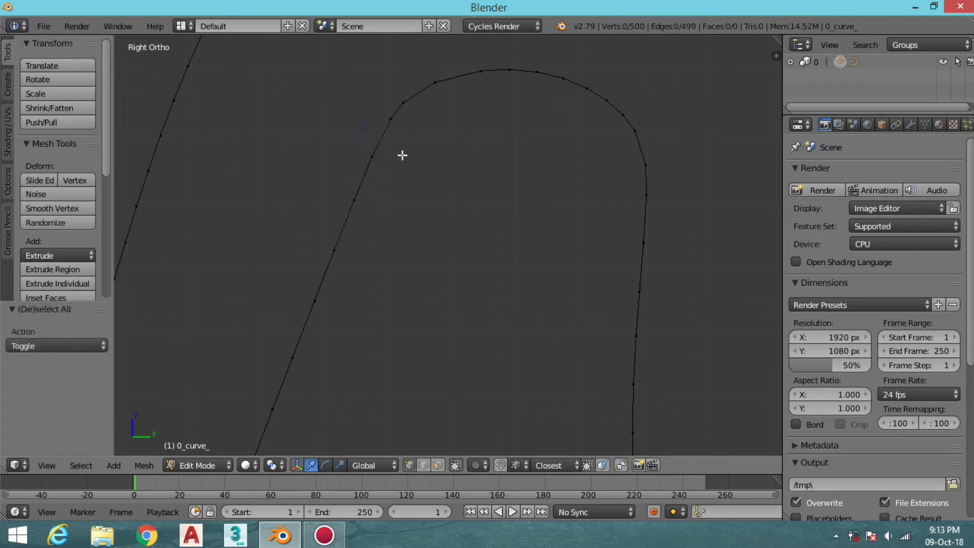
pyautogui.scroll(1, 413, 104)
pyautogui.scroll(1, 385, 132)
pyautogui.rightClick(381, 138)
pyautogui.press('g')
pyautogui.click(392, 135)
pyautogui.press('s')
pyautogui.press('Escape')
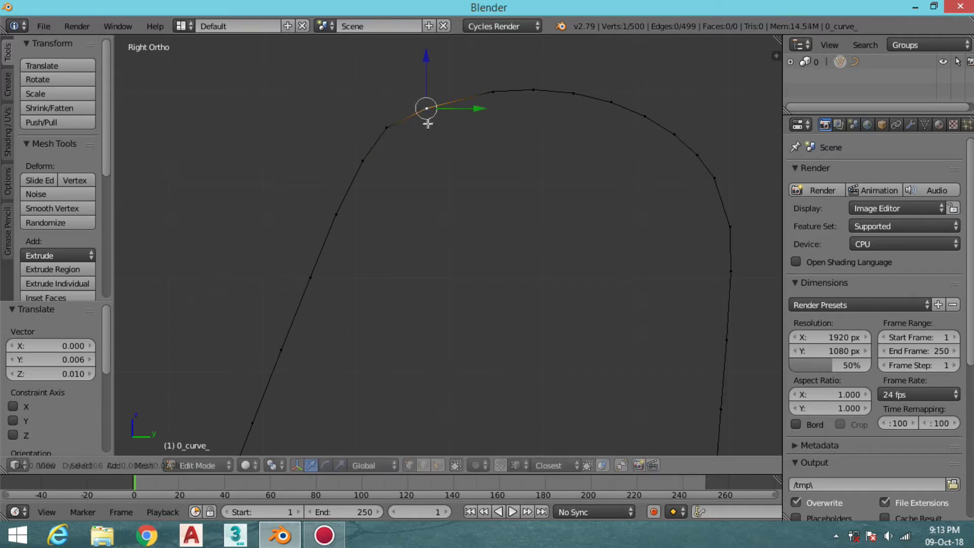
pyautogui.press('a')
# - Reposition a vertex on the arch's bend to smooth the curve
pyautogui.scroll(-1, 564, 156)
pyautogui.scroll(1, 564, 155)
pyautogui.rightClick(675, 182)
pyautogui.press('g')
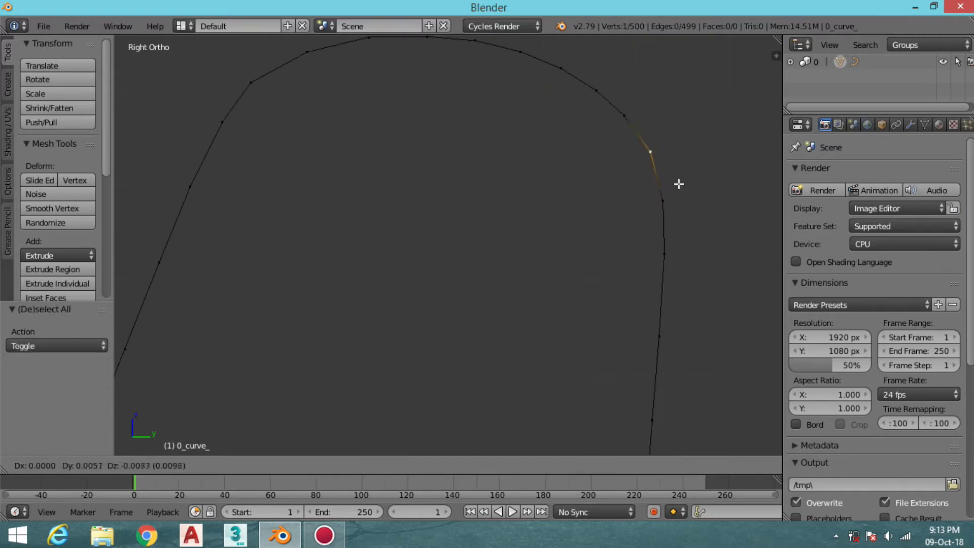
pyautogui.click(670, 178)
pyautogui.press('a')
pyautogui.scroll(-5, 507, 189)
# - Inspect the outline in perspective, then return to side view and select a leftover vertex
pyautogui.press('Tab')
pyautogui.press('Tab')
pyautogui.moveTo(350, 165); pyautogui.dragTo(481, 225, button='middle')
pyautogui.press('Tab')
pyautogui.press('Tab')
pyautogui.moveTo(543, 174); pyautogui.dragTo(496, 178, button='middle')
pyautogui.press('KP_3')
pyautogui.scroll(3, 254, 171)
pyautogui.rightClick(255, 171)
pyautogui.keyDown('shift'); pyautogui.moveTo(255, 171); pyautogui.dragTo(368, 200, button='middle'); pyautogui.keyUp('shift')
pyautogui.scroll(-3, 281, 191)
# - Delete the leftover vertices and fill the chair outline with a single face
pyautogui.press('x')
pyautogui.press('a')
pyautogui.scroll(-2, 417, 202)
pyautogui.press('a')
pyautogui.scroll(-1, 441, 202)
pyautogui.scroll(-1, 468, 224)
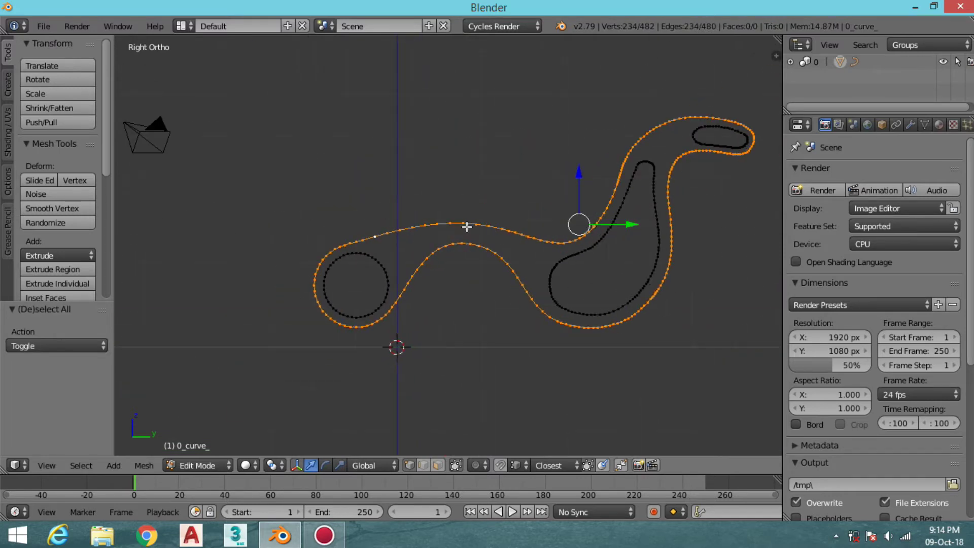
pyautogui.press('f')
pyautogui.press('a')
pyautogui.scroll(2, 457, 226)
pyautogui.press('Tab')
pyautogui.moveTo(435, 230)
pyautogui.mouseDown(button='middle')
pyautogui.moveTo(489, 271)
pyautogui.moveTo(566, 224)
pyautogui.moveTo(474, 236)
pyautogui.mouseUp(button='middle')
pyautogui.scroll(-1, 487, 229)
# - Duplicate the two hole loops along X and separate them into their own object
pyautogui.press('Tab')
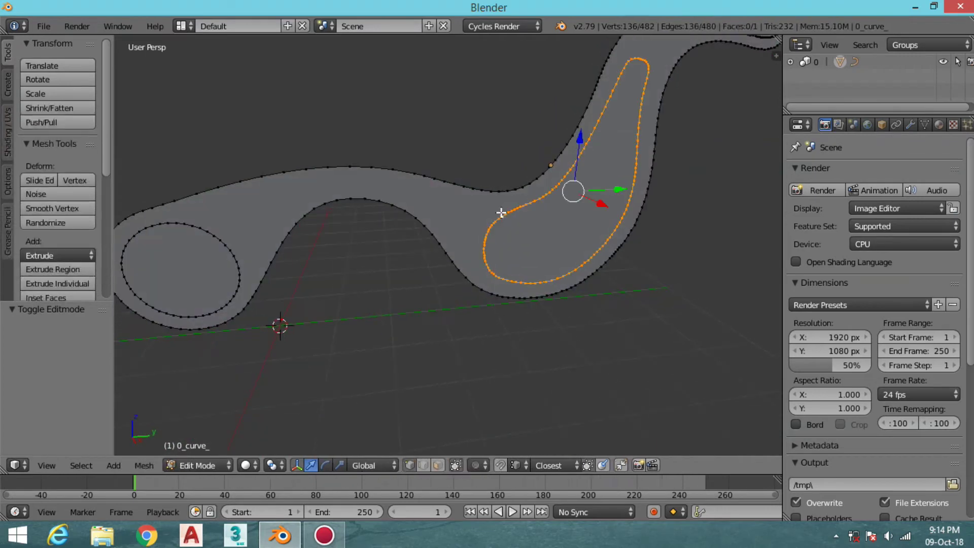
pyautogui.scroll(-2, 500, 213)
pyautogui.keyDown('alt'); pyautogui.rightClick(309, 224); pyautogui.keyUp('alt')
pyautogui.scroll(-2, 648, 178)
pyautogui.keyDown('alt'); pyautogui.keyDown('shift'); pyautogui.rightClick(642, 174); pyautogui.keyUp('shift'); pyautogui.keyUp('alt')
pyautogui.scroll(3, 539, 218)
pyautogui.scroll(-3, 539, 218)
pyautogui.moveTo(539, 218); pyautogui.dragTo(433, 248, button='middle')
pyautogui.hotkey('shift', 'd')
pyautogui.press('x')
pyautogui.click(523, 325)
pyautogui.moveTo(522, 324)
pyautogui.mouseDown(button='middle')
pyautogui.moveTo(537, 256)
pyautogui.moveTo(479, 266)
pyautogui.moveTo(619, 182)
pyautogui.mouseUp(button='middle')
pyautogui.press('p')
pyautogui.click(538, 258)
# - Extrude the chair face sideways along X into a solid, flat-shaded chair
pyautogui.press('Tab')
pyautogui.press('Tab')
pyautogui.press('Tab')
pyautogui.press('Tab')
pyautogui.moveTo(475, 324); pyautogui.dragTo(477, 284, button='middle')
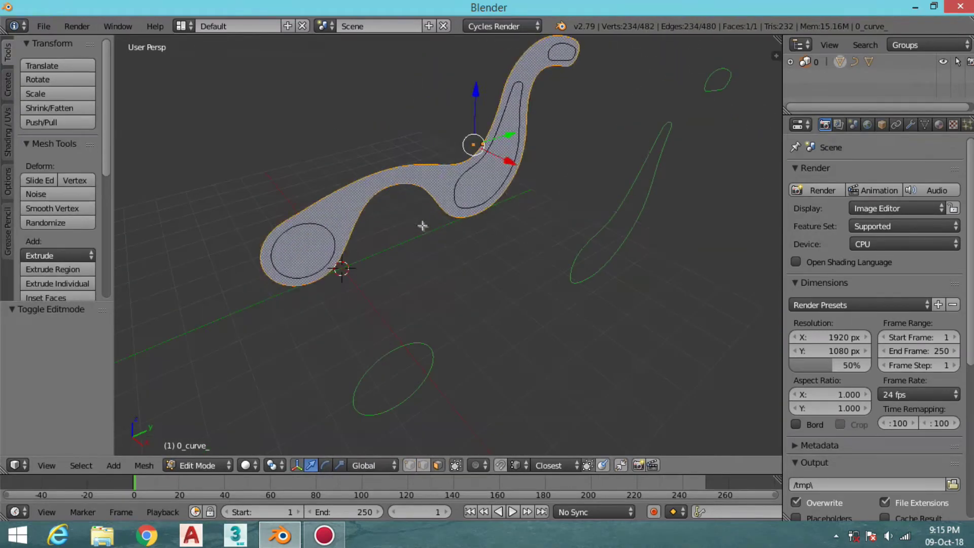
pyautogui.press('a')
pyautogui.press('e')
pyautogui.press('x')
pyautogui.click(504, 285)
pyautogui.moveTo(504, 284)
pyautogui.mouseDown(button='middle')
pyautogui.moveTo(650, 235)
pyautogui.moveTo(483, 291)
pyautogui.moveTo(348, 256)
pyautogui.moveTo(314, 189)
pyautogui.moveTo(433, 162)
pyautogui.moveTo(461, 209)
pyautogui.moveTo(437, 223)
pyautogui.moveTo(446, 207)
pyautogui.mouseUp(button='middle')
pyautogui.press('Tab')
pyautogui.click(69, 251)
# - Fill the separated hole outlines with faces
pyautogui.rightClick(272, 181)
pyautogui.press('Tab')
pyautogui.moveTo(271, 180)
pyautogui.mouseDown(button='middle')
pyautogui.moveTo(338, 264)
pyautogui.moveTo(276, 372)
pyautogui.mouseUp(button='middle')
pyautogui.press('c')
pyautogui.press('a')
pyautogui.press('f')
pyautogui.press('a')
pyautogui.moveTo(432, 287)
pyautogui.mouseDown(button='middle')
pyautogui.moveTo(451, 202)
pyautogui.moveTo(437, 470)
pyautogui.mouseUp(button='middle')
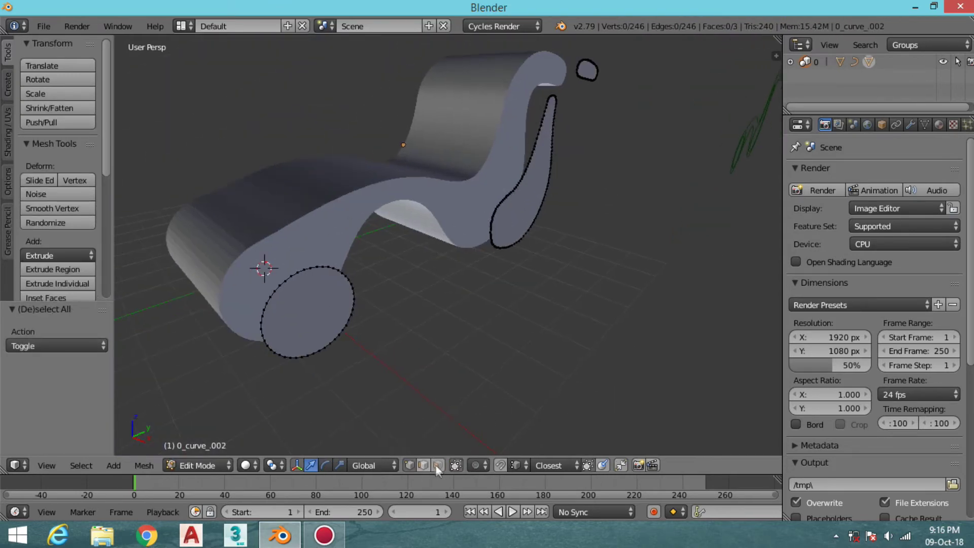
# - Extrude the hole shapes along X to form the cutter object
pyautogui.press('a')
pyautogui.moveTo(416, 305)
pyautogui.mouseDown(button='middle')
pyautogui.moveTo(507, 228)
pyautogui.moveTo(370, 152)
pyautogui.mouseUp(button='middle')
pyautogui.press('e')
pyautogui.press('x')
pyautogui.press('Escape')
pyautogui.hotkey('ctrl', 'z')
pyautogui.press('g')
pyautogui.press('x')
pyautogui.click(442, 165)
pyautogui.moveTo(441, 166)
pyautogui.mouseDown(button='middle')
pyautogui.moveTo(469, 206)
pyautogui.moveTo(391, 206)
pyautogui.moveTo(523, 258)
pyautogui.moveTo(463, 285)
pyautogui.mouseUp(button='middle')
pyautogui.press('Tab')
# - Add a Difference Boolean modifier to the chair using cutter 0_curve_.002
pyautogui.click(911, 124)
pyautogui.click(879, 173)
pyautogui.click(675, 250)
pyautogui.click(832, 252)
pyautogui.click(814, 205)
pyautogui.moveTo(736, 253)
pyautogui.mouseDown(button='middle')
pyautogui.moveTo(650, 269)
pyautogui.moveTo(699, 257)
pyautogui.mouseUp(button='middle')
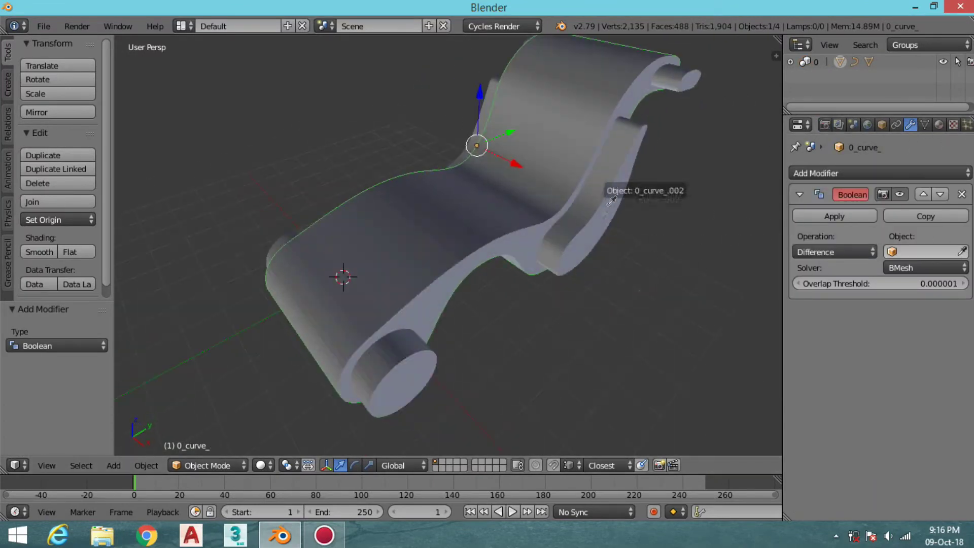
pyautogui.click(447, 358)
# - Apply the Boolean cut and delete the leftover cutter object
pyautogui.click(834, 216)
pyautogui.rightClick(413, 357)
pyautogui.press('g')
pyautogui.press('x')
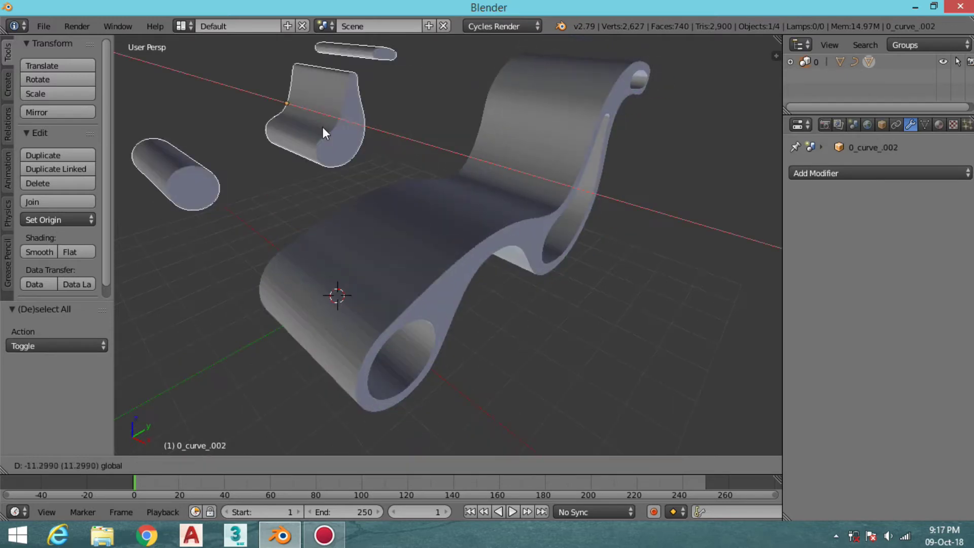
pyautogui.click(323, 127)
pyautogui.moveTo(273, 212); pyautogui.dragTo(482, 297, button='middle')
pyautogui.press('x')
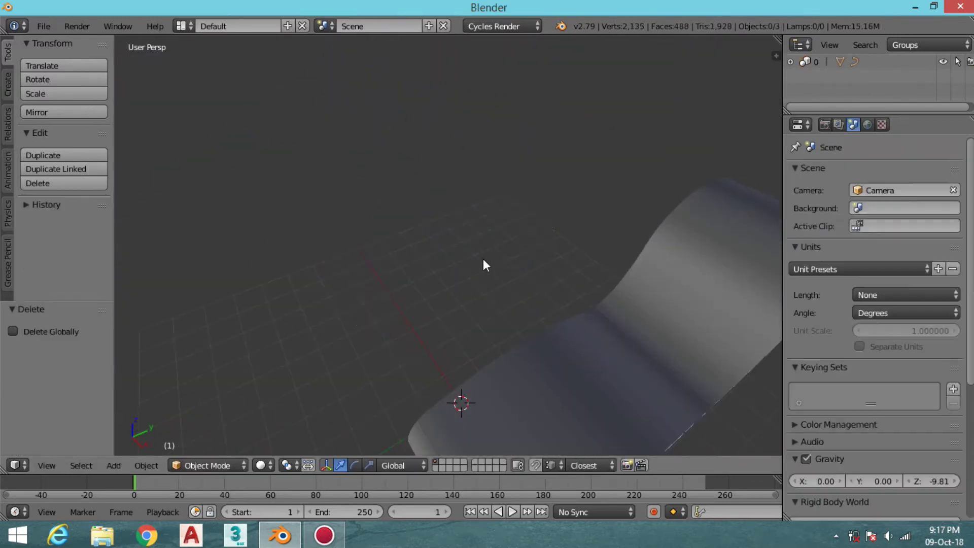
pyautogui.click(483, 258)
# - Reselect the chair and hide the tool shelf to widen the view
pyautogui.rightClick(382, 236)
pyautogui.moveTo(382, 236)
pyautogui.mouseDown(button='middle')
pyautogui.moveTo(424, 278)
pyautogui.moveTo(482, 264)
pyautogui.moveTo(507, 274)
pyautogui.mouseUp(button='middle')
pyautogui.scroll(3, 545, 256)
pyautogui.scroll(-3, 431, 251)
pyautogui.press('t')
pyautogui.click(880, 173)
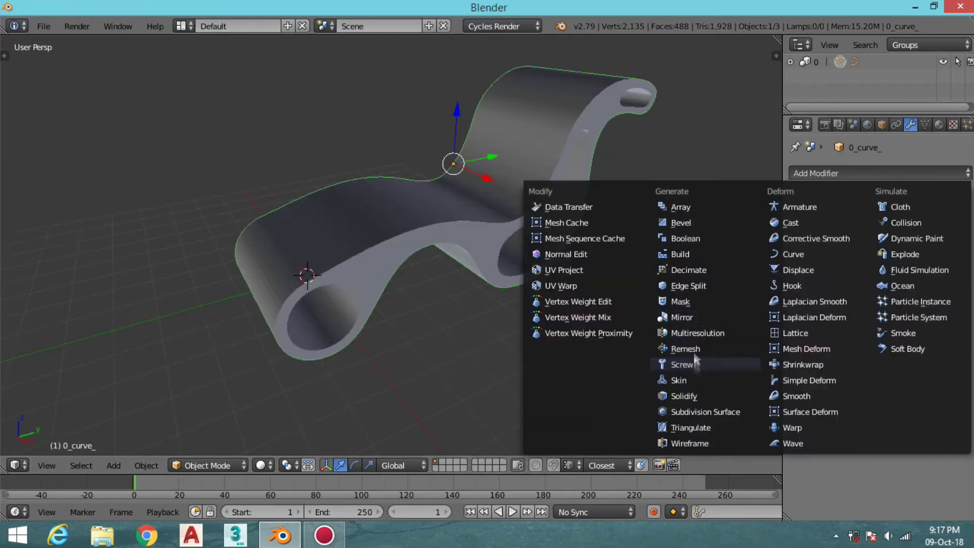
# - Add a Bevel modifier to the chair and enter mesh Edit Mode
pyautogui.click(696, 421)
pyautogui.hotkey('ctrl', '3')
pyautogui.moveTo(553, 319); pyautogui.dragTo(442, 234, button='middle')
pyautogui.press('Tab')
# - Try edge loop cuts, then set bevel width 0.1950 and shade the chair smooth
pyautogui.hotkey('ctrl', 'r')
pyautogui.moveTo(337, 167); pyautogui.dragTo(467, 264, button='middle')
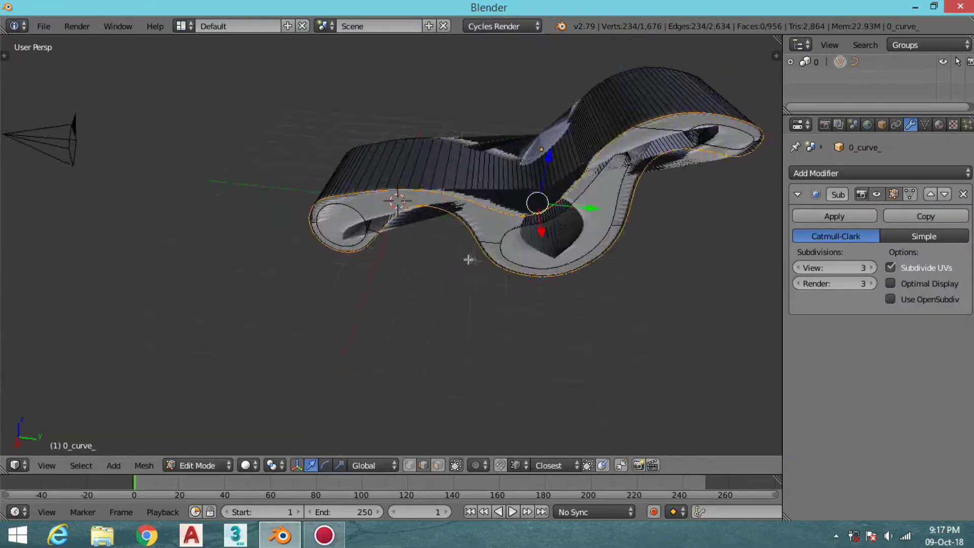
pyautogui.hotkey('ctrl', 'r')
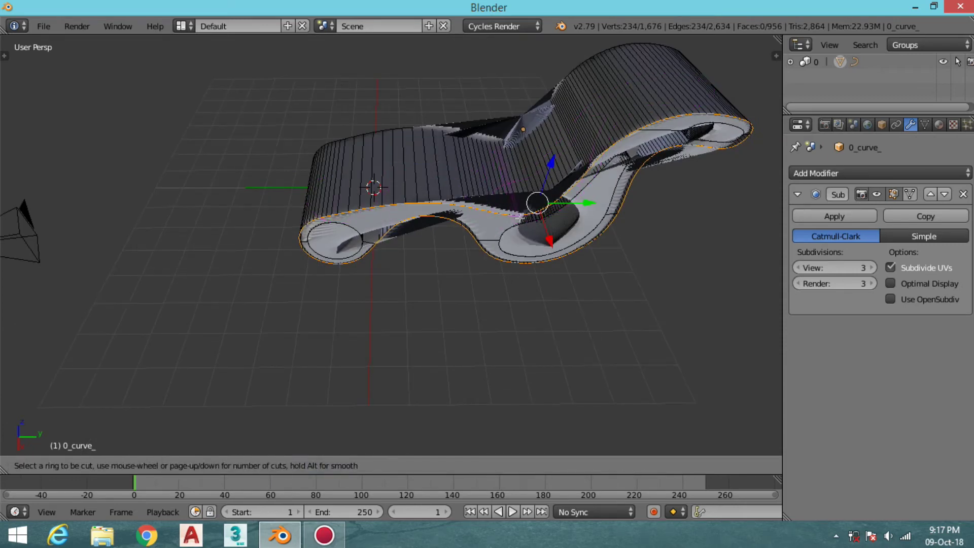
pyautogui.moveTo(472, 250); pyautogui.dragTo(508, 258, button='middle')
pyautogui.scroll(3, 531, 272)
pyautogui.hotkey('ctrl', 'r')
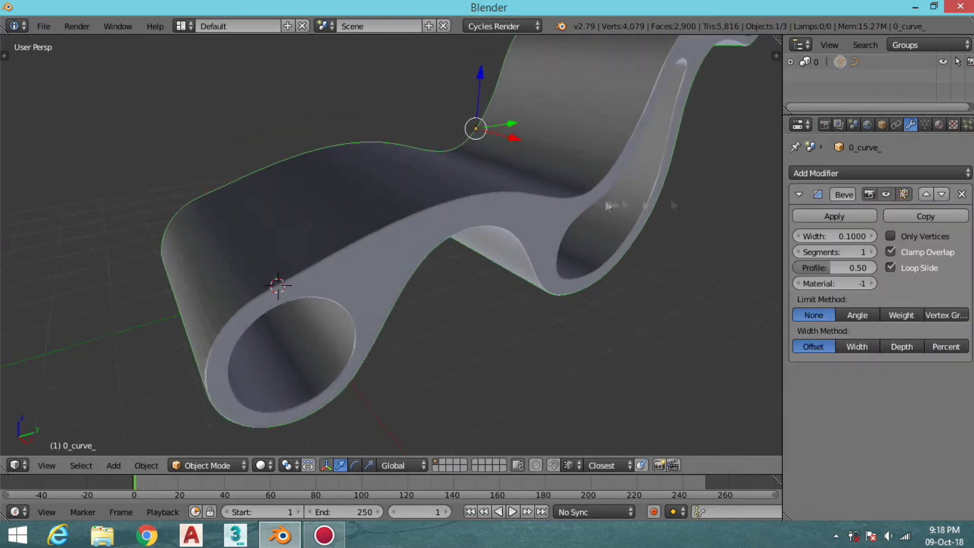
pyautogui.moveTo(835, 236); pyautogui.dragTo(852, 236)
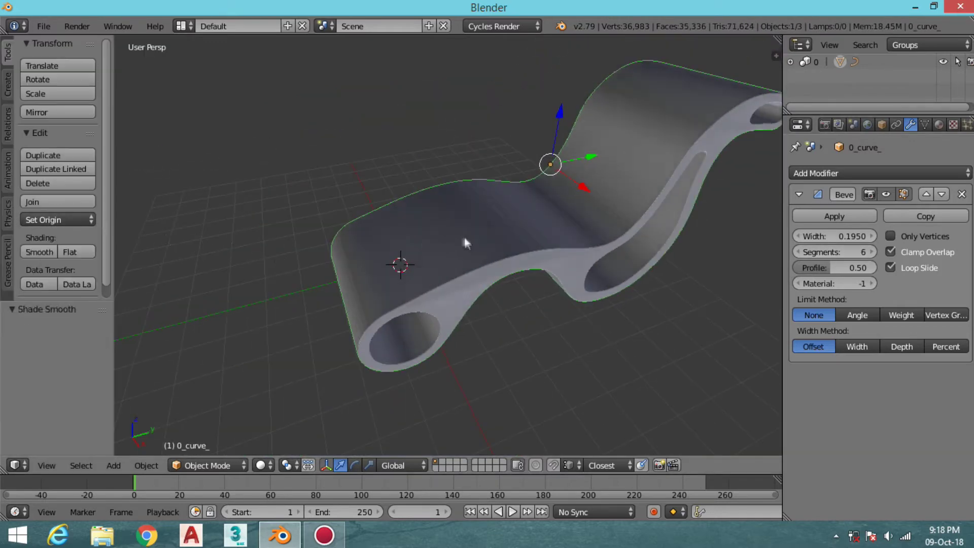
pyautogui.click(70, 251)
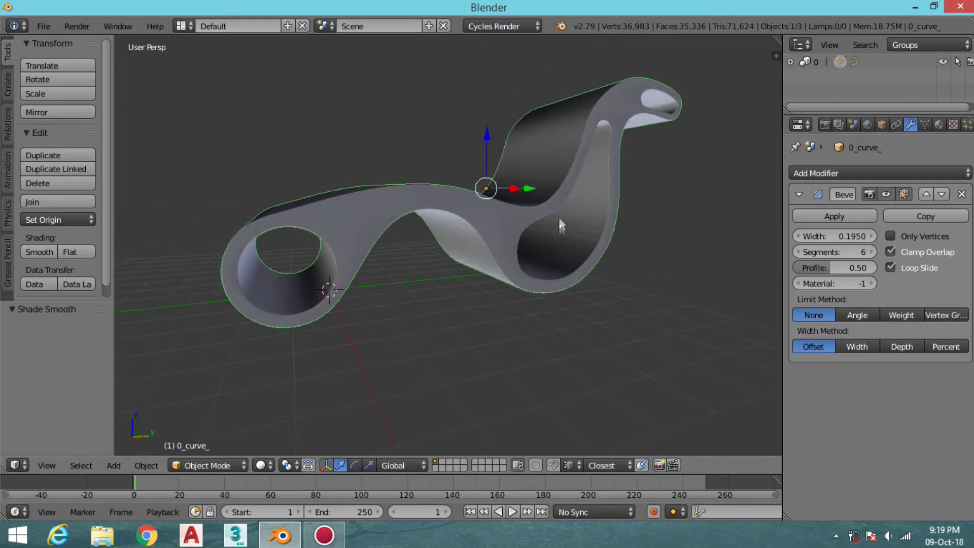
pyautogui.moveTo(545, 146); pyautogui.dragTo(430, 161, button='middle')
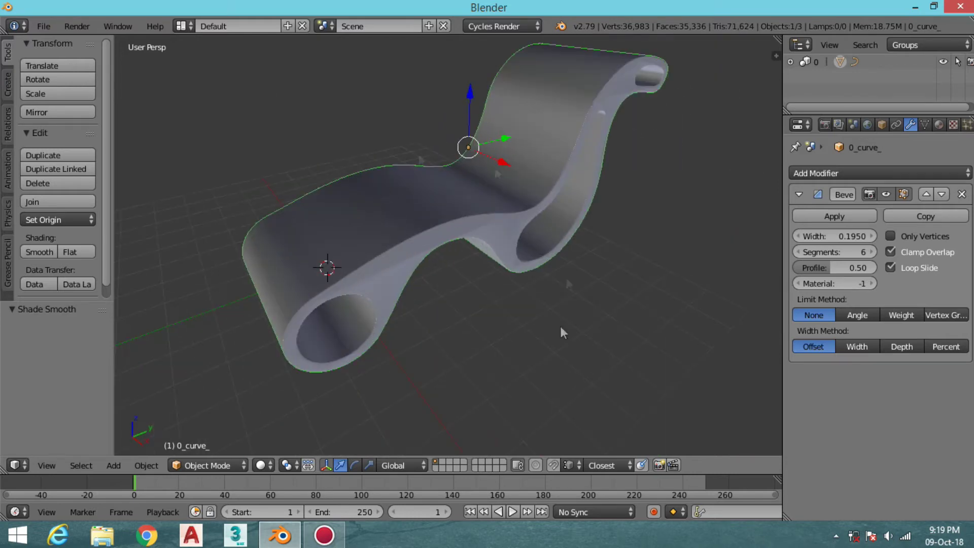
# - Preview the chair with a silver Matcap, then turn Matcap shading off
pyautogui.moveTo(563, 332)
pyautogui.mouseDown(button='middle')
pyautogui.moveTo(532, 245)
pyautogui.moveTo(507, 223)
pyautogui.mouseUp(button='middle')
pyautogui.press('n')
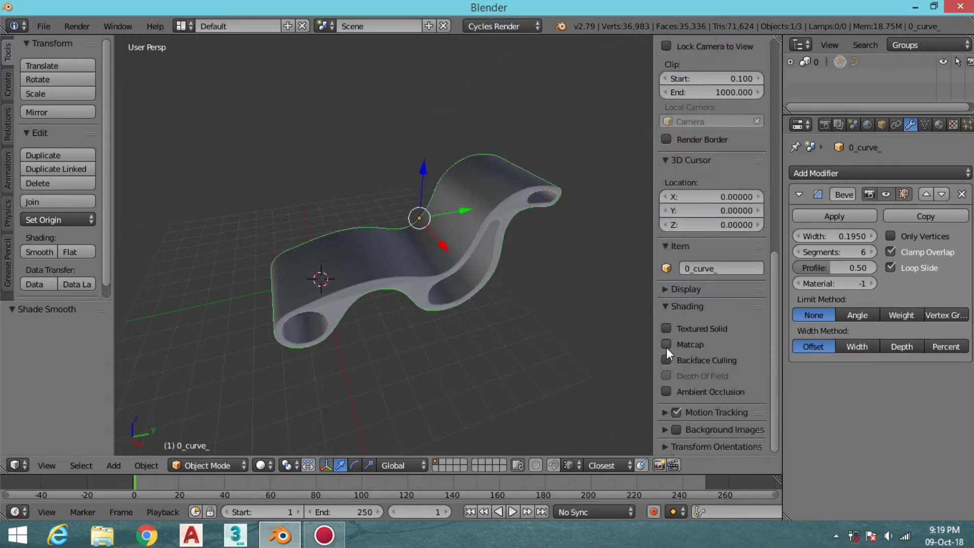
pyautogui.click(666, 344)
pyautogui.click(710, 396)
pyautogui.click(724, 240)
pyautogui.moveTo(507, 304); pyautogui.dragTo(538, 284, button='middle')
pyautogui.click(710, 396)
pyautogui.click(652, 254)
pyautogui.moveTo(348, 329)
pyautogui.mouseDown(button='middle')
pyautogui.moveTo(184, 185)
pyautogui.moveTo(355, 274)
pyautogui.mouseUp(button='middle')
pyautogui.click(666, 345)
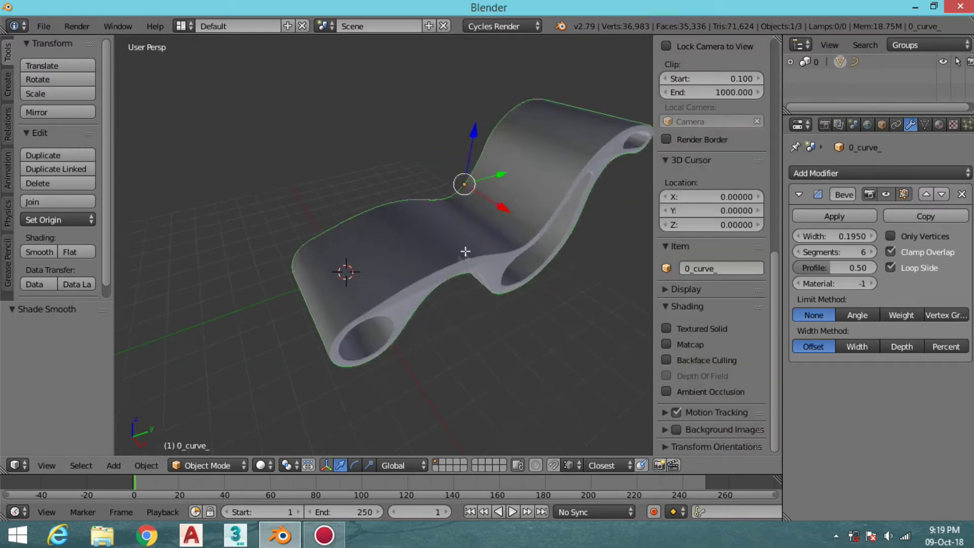
# - Reduce the chair's bevel width to 0.1470
pyautogui.press('Tab')
pyautogui.moveTo(447, 261); pyautogui.dragTo(421, 278, button='middle')
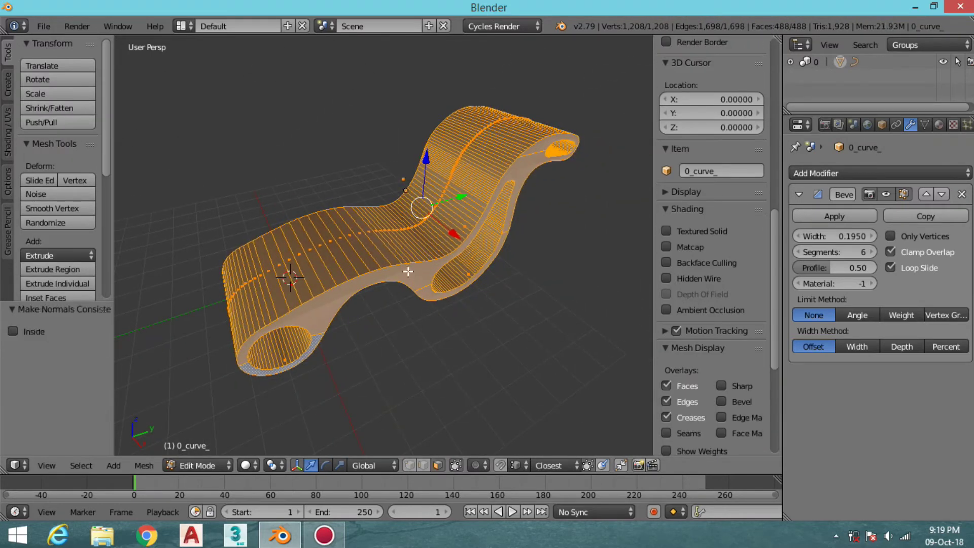
pyautogui.press('Tab')
pyautogui.scroll(3, 424, 246)
pyautogui.press('Tab')
pyautogui.scroll(2, 375, 225)
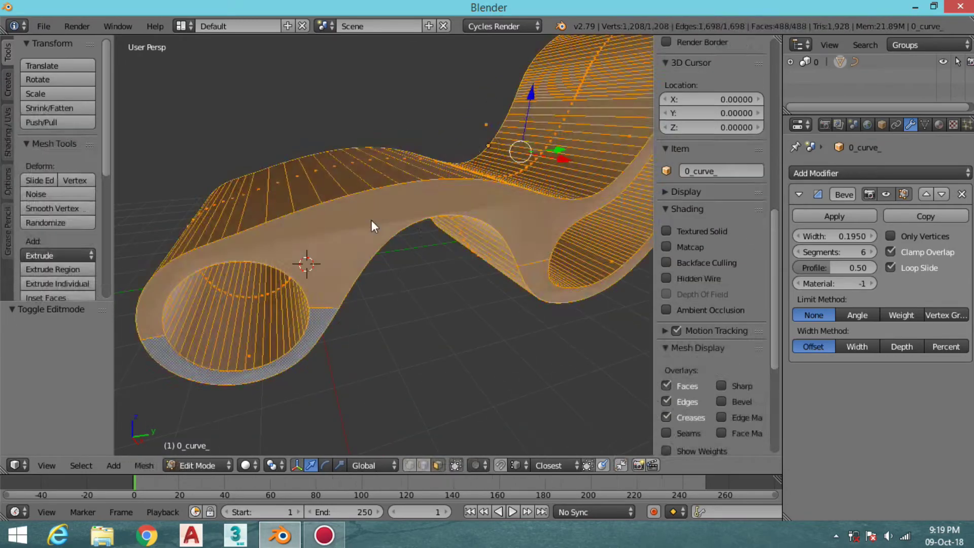
pyautogui.press('Tab')
pyautogui.moveTo(852, 237); pyautogui.dragTo(832, 236)
pyautogui.scroll(-3, 515, 265)
pyautogui.scroll(-2, 502, 254)
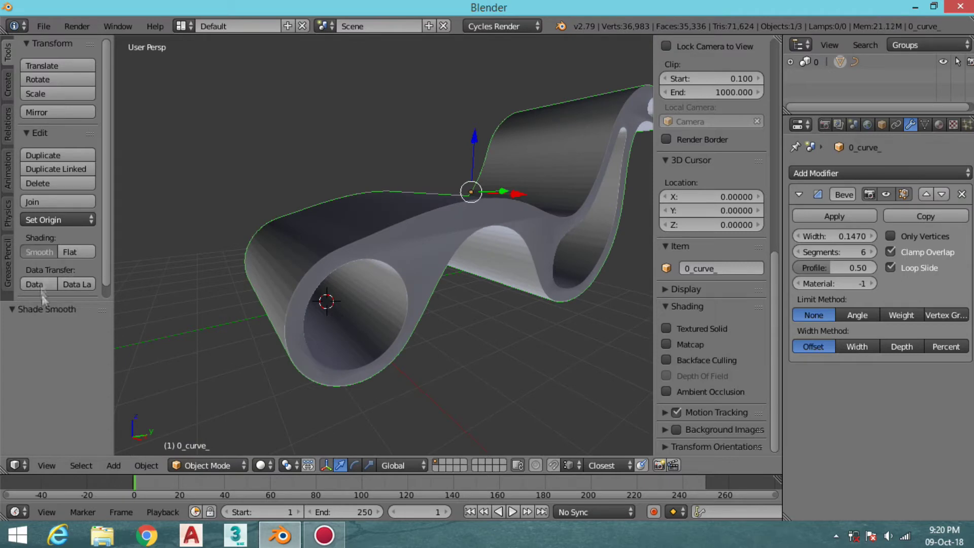
# - Compare the unbevelled shape, apply smooth shading, and close the properties panel
pyautogui.moveTo(337, 268); pyautogui.dragTo(457, 276, button='middle')
pyautogui.press('a')
pyautogui.click(886, 194)
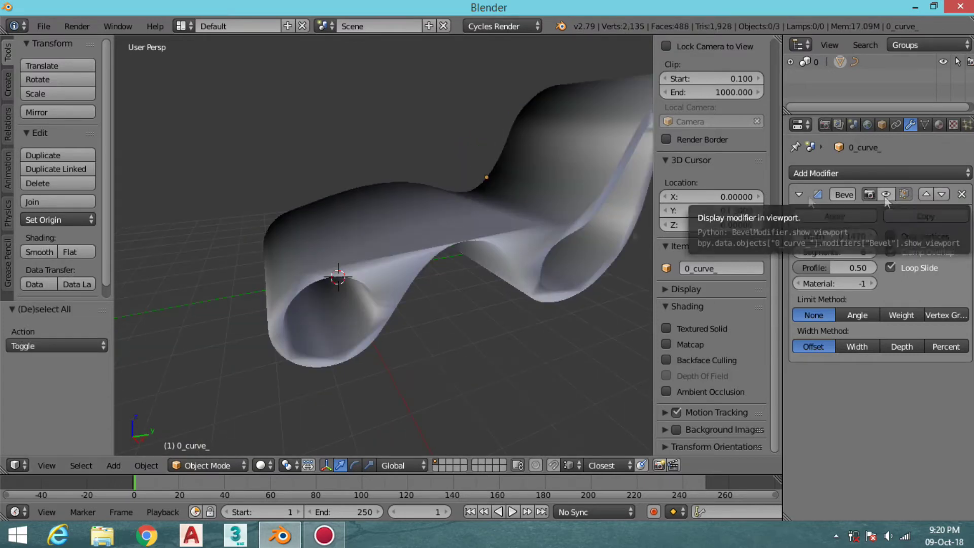
pyautogui.moveTo(507, 244); pyautogui.dragTo(65, 263, button='middle')
pyautogui.click(39, 252)
pyautogui.moveTo(355, 253)
pyautogui.mouseDown(button='middle')
pyautogui.moveTo(494, 296)
pyautogui.moveTo(499, 284)
pyautogui.moveTo(480, 256)
pyautogui.mouseUp(button='middle')
pyautogui.press('n')
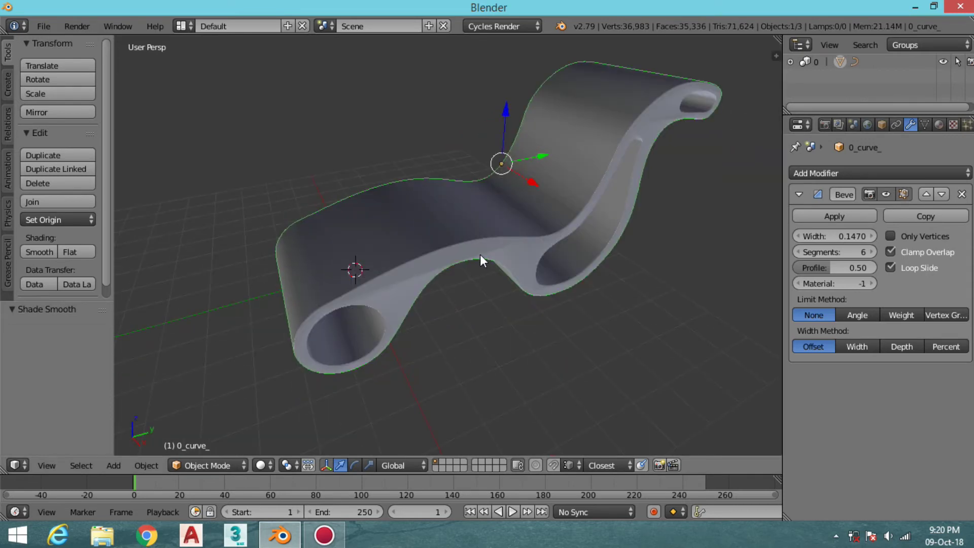
# - Add a plane scaled by 24.96 as the floor
pyautogui.moveTo(636, 431); pyautogui.dragTo(475, 263, button='middle')
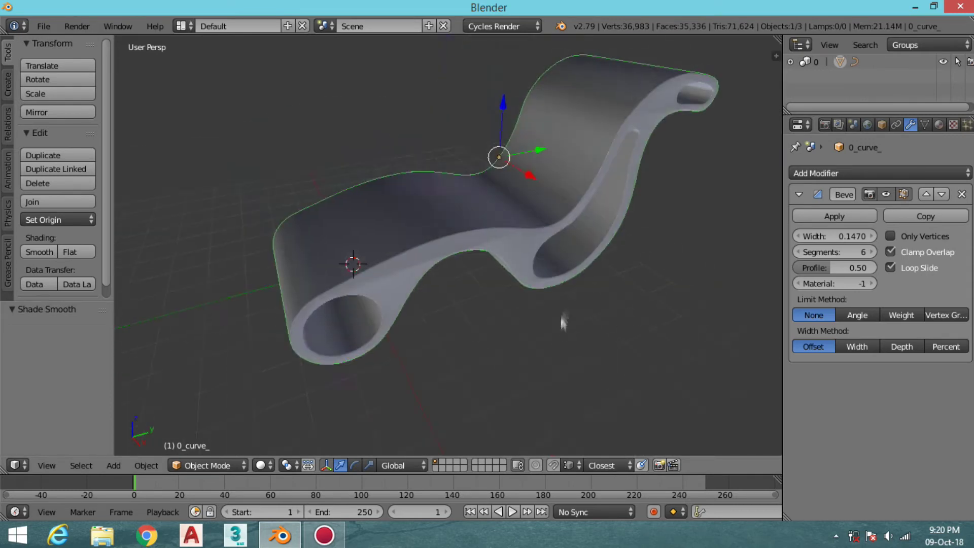
pyautogui.hotkey('shift', 'a')
pyautogui.press('s')
pyautogui.click(610, 239)
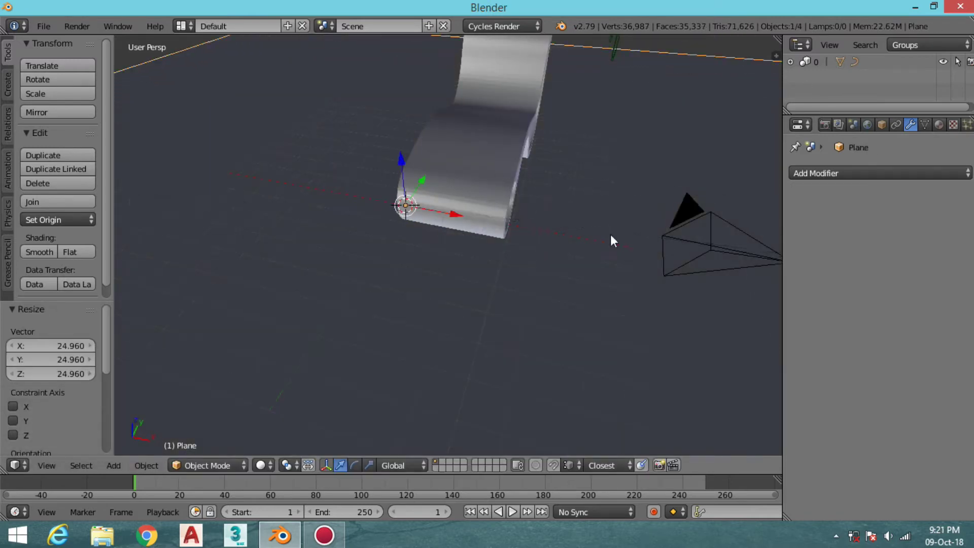
# - Set the chair's origin to its geometry and lower it along Z
pyautogui.press('s')
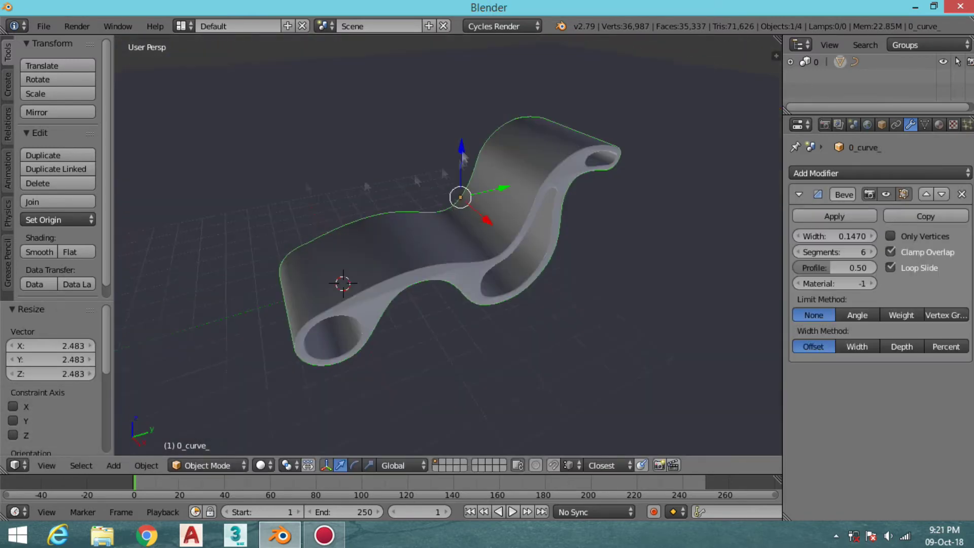
pyautogui.click(76, 253)
pyautogui.press('g')
pyautogui.press('z')
pyautogui.click(473, 162)
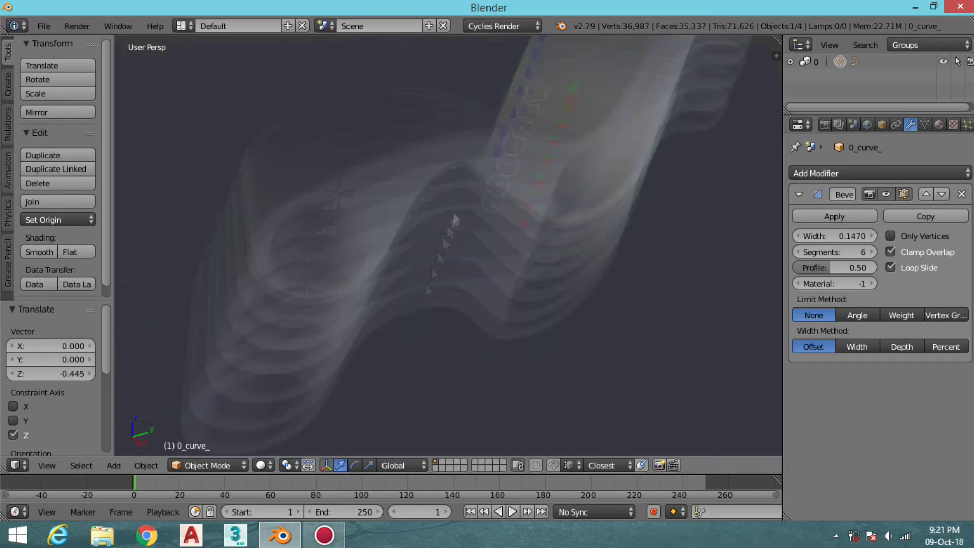
# - Settle the chair onto the floor plane and add a Sun lamp above it
pyautogui.scroll(5, 472, 168)
pyautogui.moveTo(419, 171); pyautogui.dragTo(598, 91, button='middle')
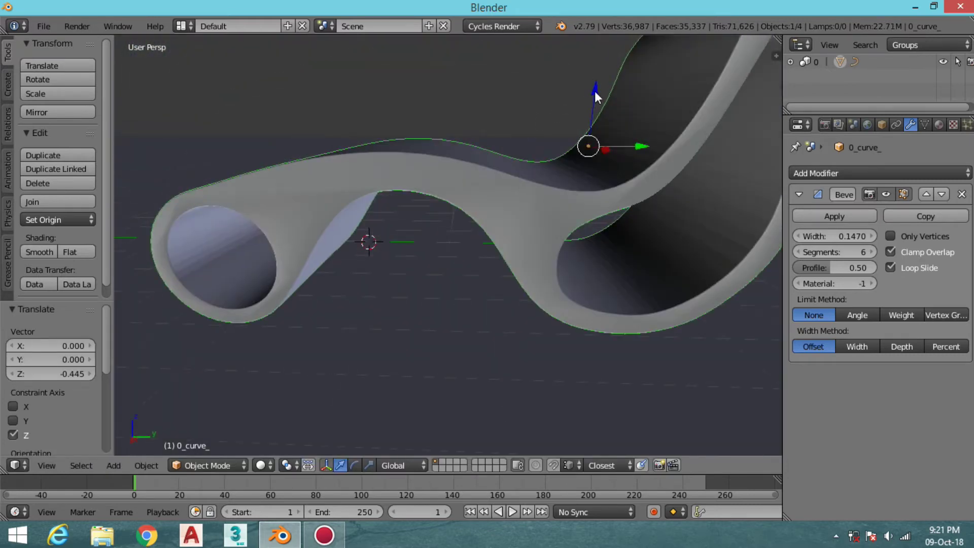
pyautogui.press('g')
pyautogui.press('z')
pyautogui.click(382, 283)
pyautogui.moveTo(382, 283); pyautogui.dragTo(398, 234, button='middle')
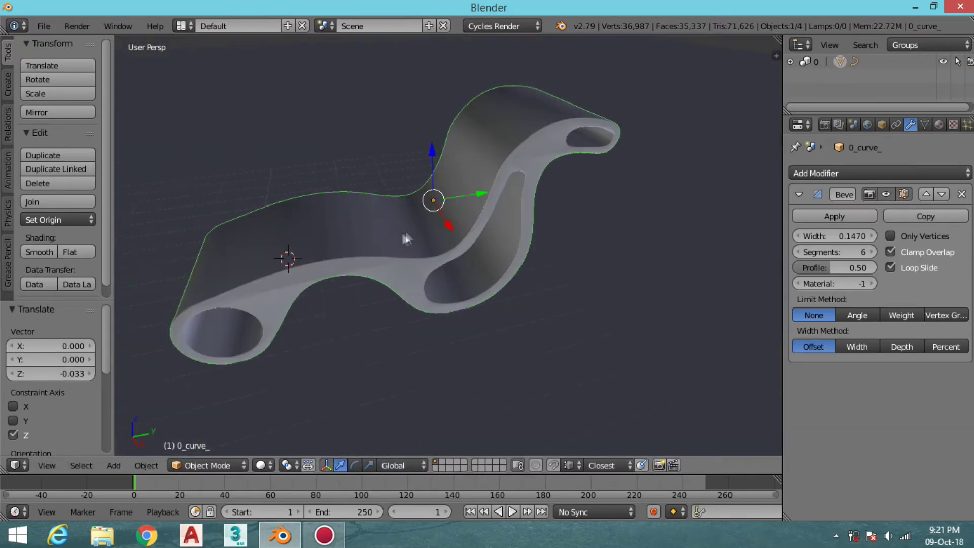
pyautogui.hotkey('shift', 'a')
pyautogui.click(437, 385)
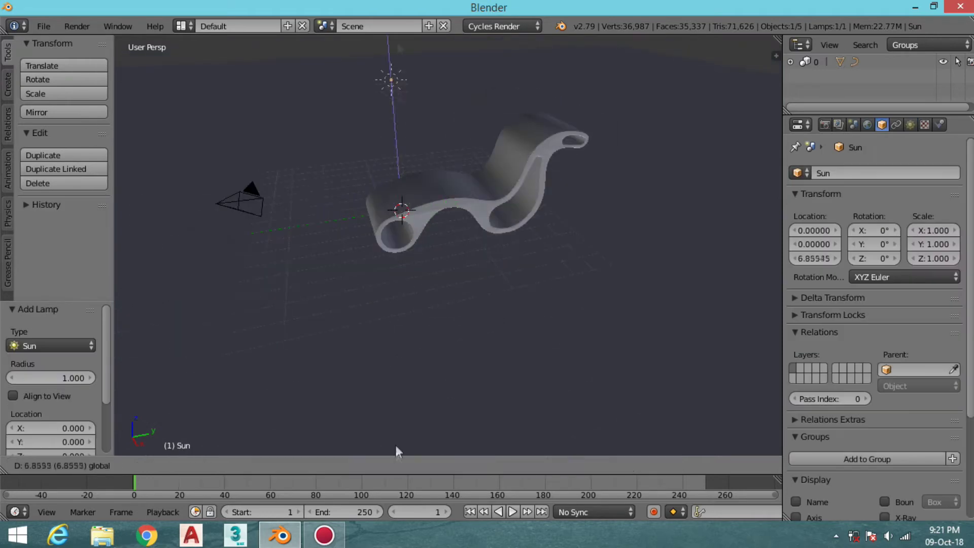
# - Move the Sun lamp along the X axis to a new position
pyautogui.moveTo(438, 385); pyautogui.dragTo(435, 157, button='middle')
pyautogui.press('g')
pyautogui.press('x')
pyautogui.click(550, 269)
pyautogui.moveTo(551, 269); pyautogui.dragTo(545, 279, button='middle')
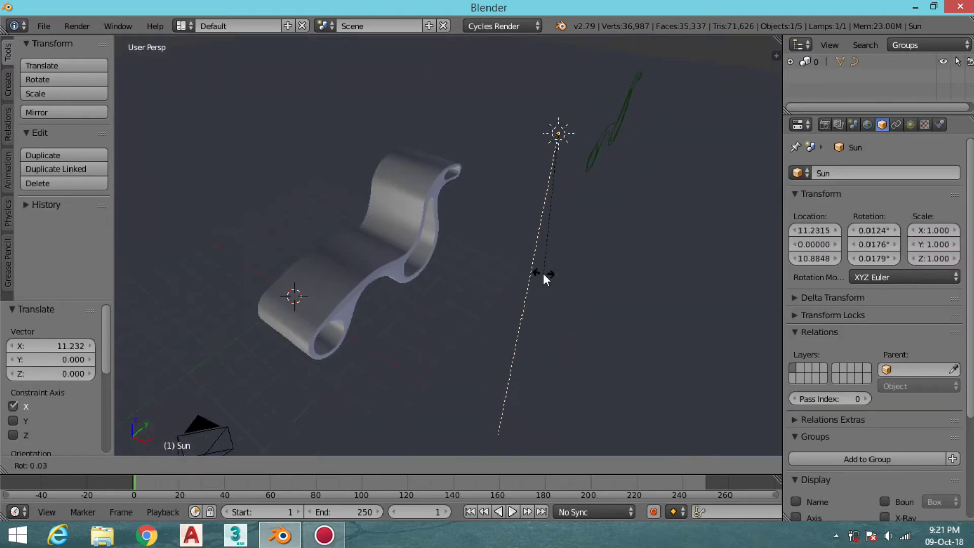
pyautogui.press('g')
pyautogui.press('x')
pyautogui.click(446, 315)
# - Set the Sun lamp's strength to 4
pyautogui.scroll(2, 446, 315)
pyautogui.click(911, 124)
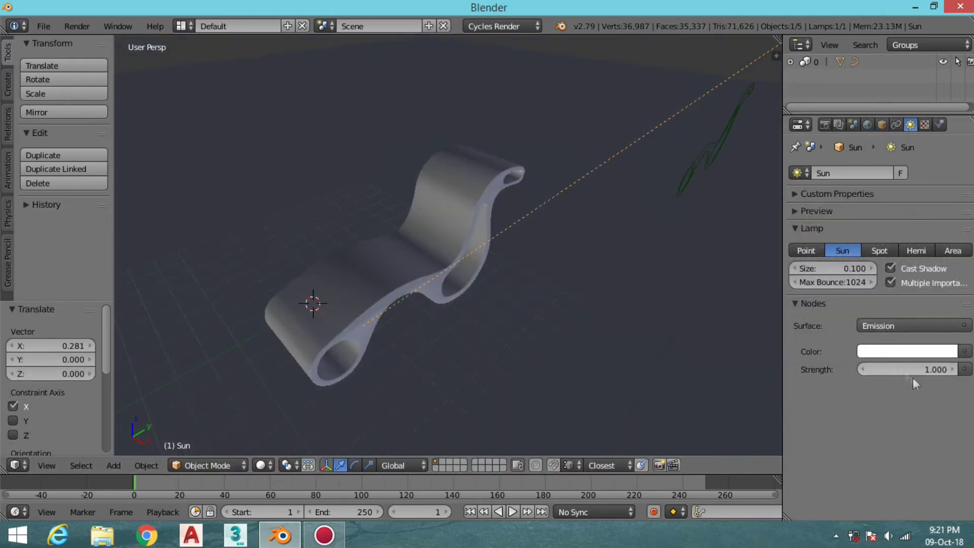
pyautogui.write('4')
pyautogui.press('Return')
pyautogui.scroll(2, 419, 283)
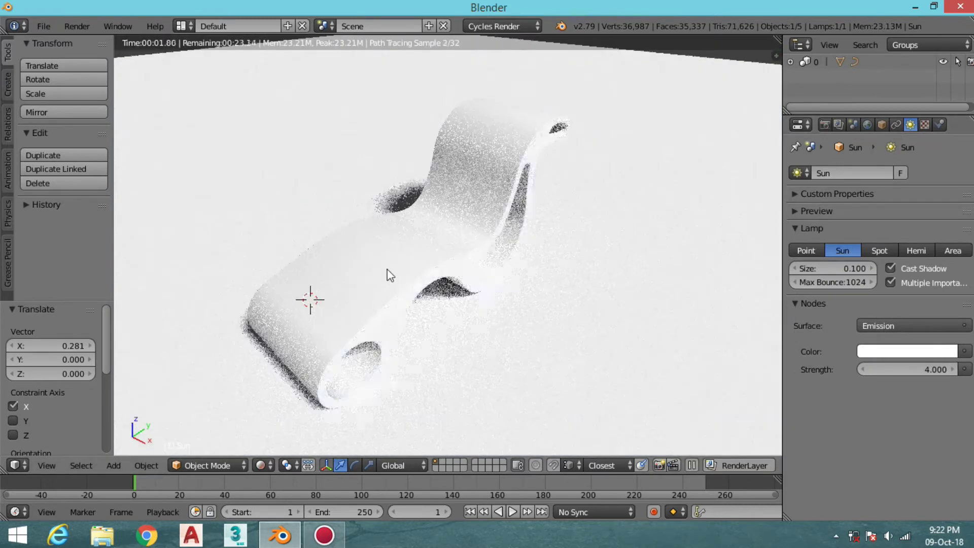
pyautogui.click(925, 368)
# - Set the Color Management Look to Base Contrast and briefly preview rendered shading
pyautogui.click(853, 124)
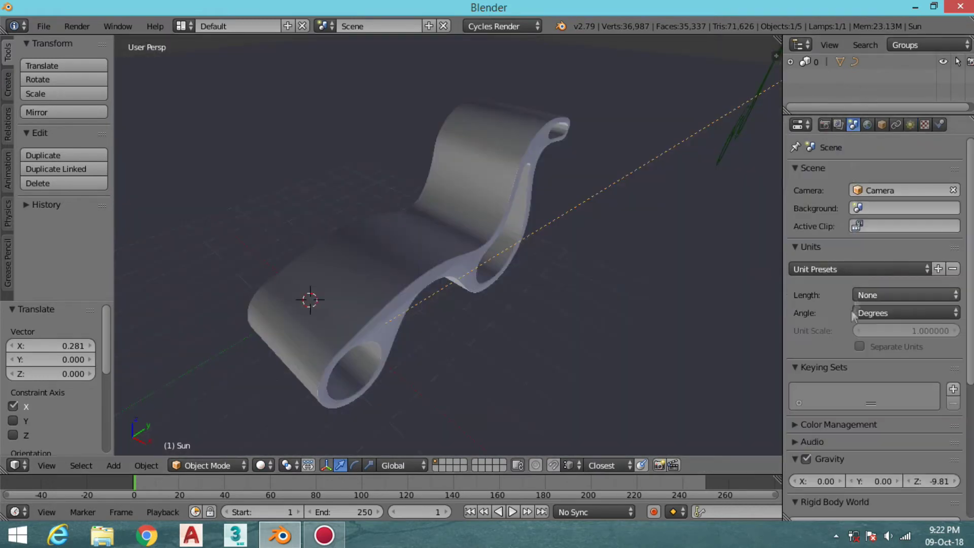
pyautogui.scroll(-5, 885, 363)
pyautogui.click(904, 434)
pyautogui.click(903, 322)
pyautogui.hotkey('shift', 'z')
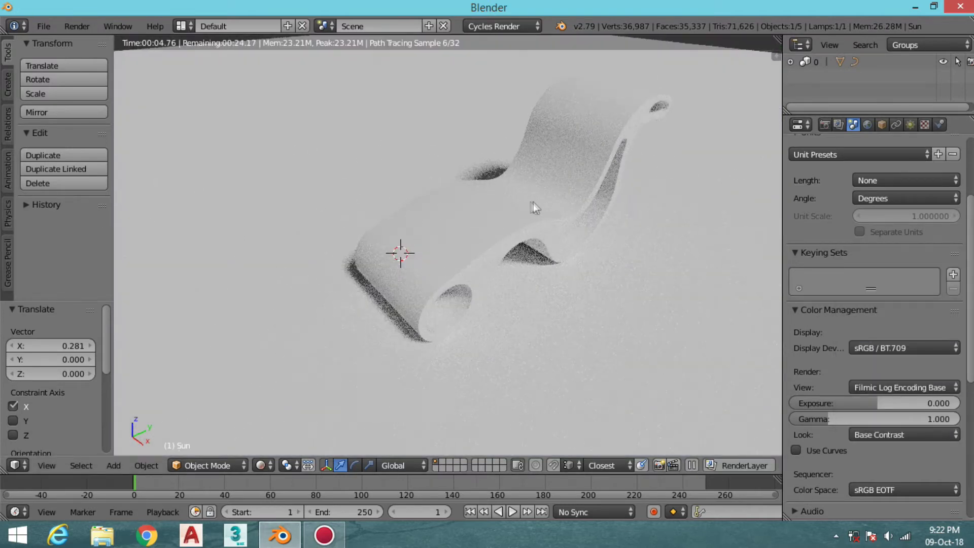
pyautogui.hotkey('shift', 'z')
# - Select the chair, preview it rendered, and give it a new material
pyautogui.moveTo(531, 208)
pyautogui.mouseDown(button='middle')
pyautogui.moveTo(554, 223)
pyautogui.moveTo(515, 120)
pyautogui.mouseUp(button='middle')
pyautogui.click(911, 124)
pyautogui.rightClick(533, 290)
pyautogui.moveTo(521, 319); pyautogui.dragTo(491, 313, button='middle')
pyautogui.hotkey('shift', 'z')
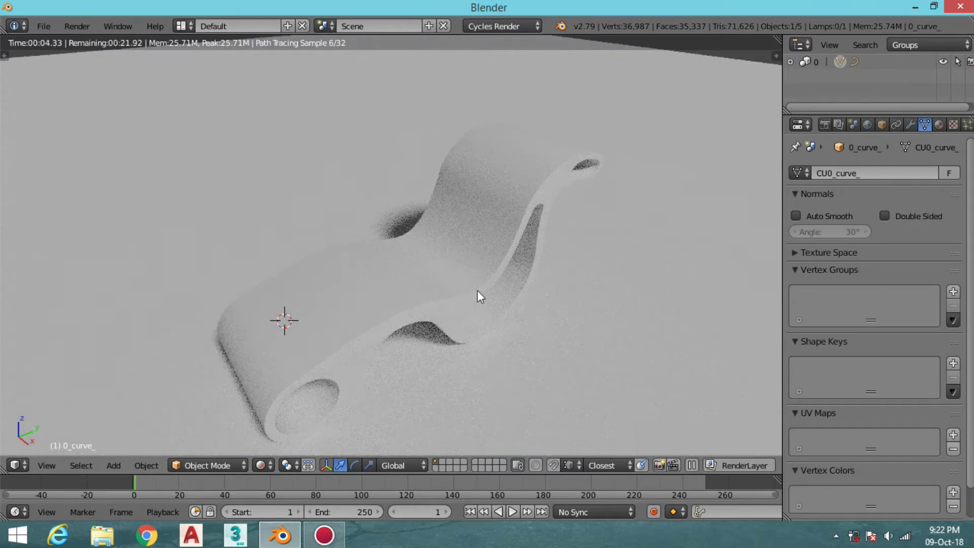
pyautogui.hotkey('shift', 'z')
pyautogui.moveTo(454, 279); pyautogui.dragTo(436, 259, button='middle')
pyautogui.click(939, 124)
pyautogui.click(837, 220)
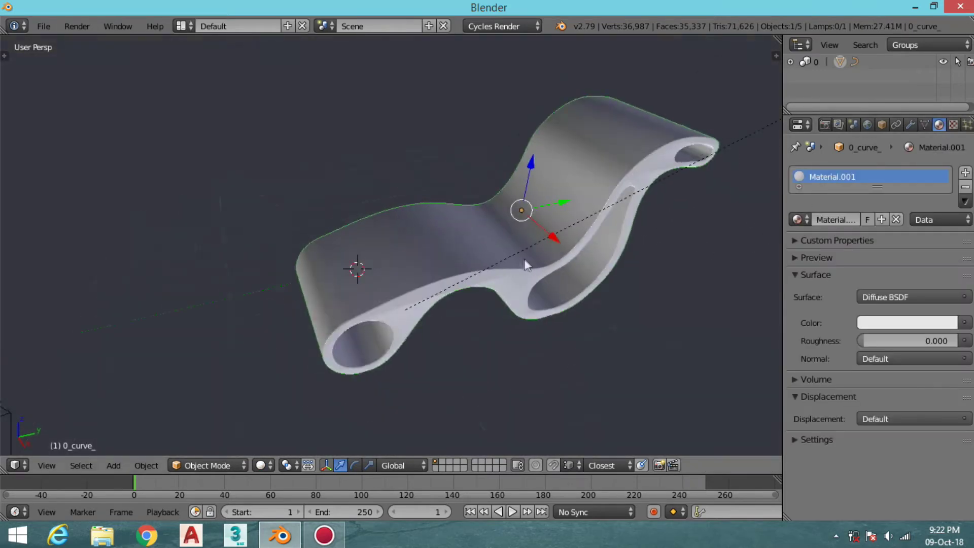
# - Split the 3D view and turn the top half into the shader Node Editor
pyautogui.moveTo(523, 258); pyautogui.dragTo(544, 186, button='middle')
pyautogui.moveTo(778, 40); pyautogui.dragTo(778, 223)
pyautogui.click(16, 216)
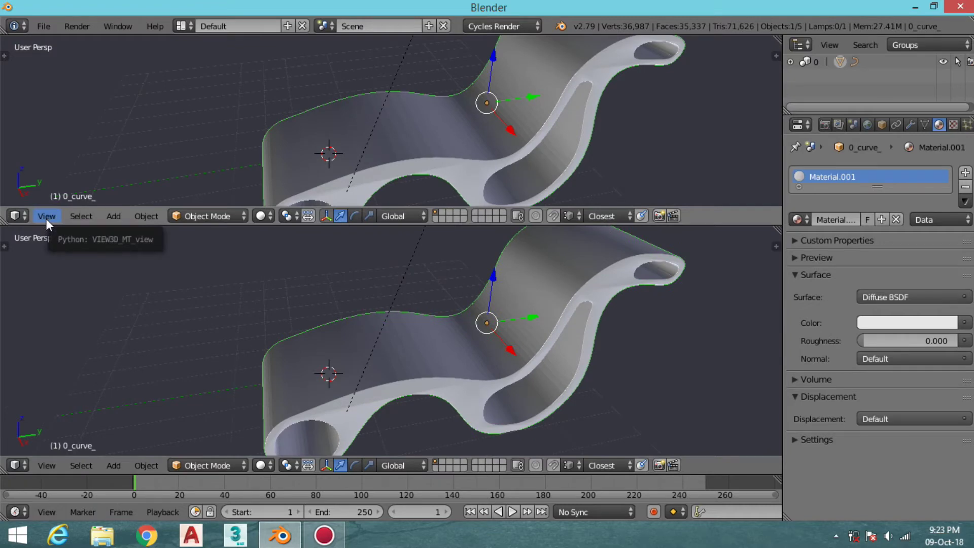
pyautogui.click(15, 216)
pyautogui.click(51, 374)
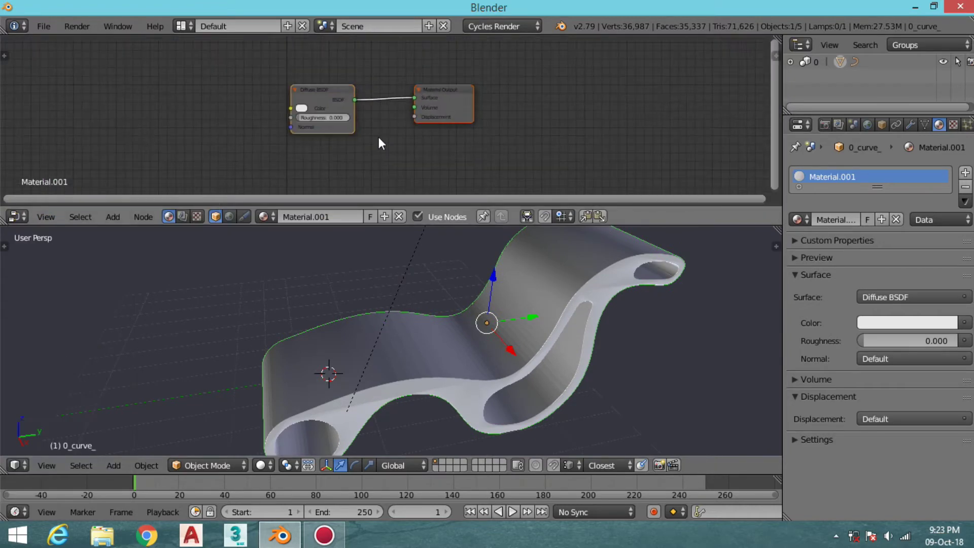
# - Add an Image Texture node wired into the Diffuse BSDF colour
pyautogui.hotkey('shift', 'a')
pyautogui.write('image')
pyautogui.press('Return')
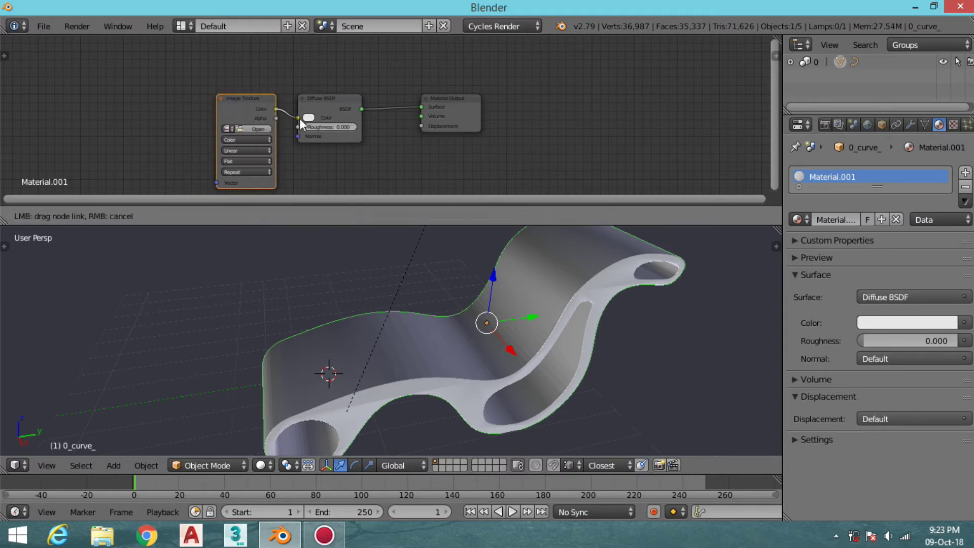
pyautogui.moveTo(300, 117); pyautogui.dragTo(299, 118)
pyautogui.press('Home')
# - Add Texture Coordinate and Mapping nodes feeding Generated coordinates into the image's Vector input
pyautogui.hotkey('shift', 'a')
pyautogui.press('Return')
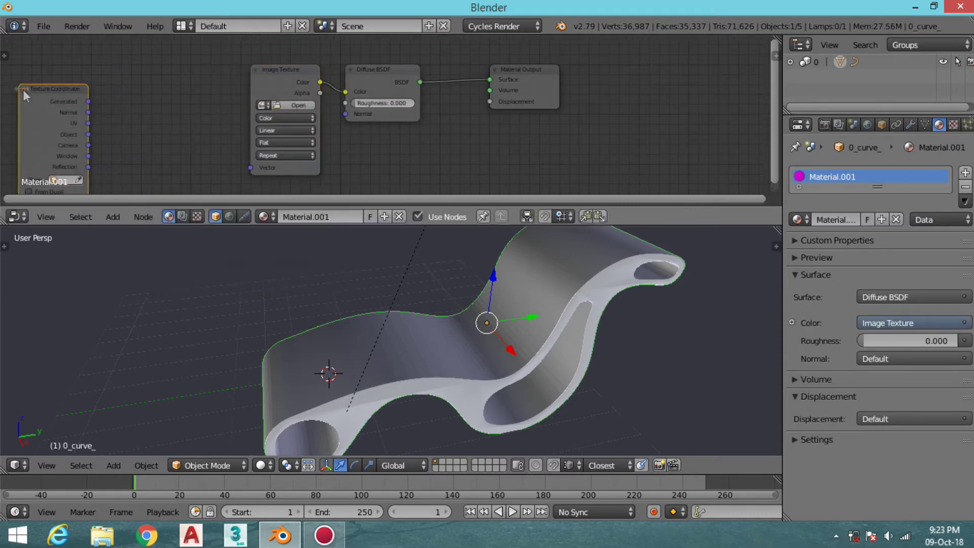
pyautogui.click(23, 89)
pyautogui.hotkey('shift', 'a')
pyautogui.write('map')
pyautogui.press('Return')
pyautogui.press('Home')
pyautogui.moveTo(104, 81); pyautogui.dragTo(60, 60)
pyautogui.moveTo(244, 51); pyautogui.dragTo(208, 43)
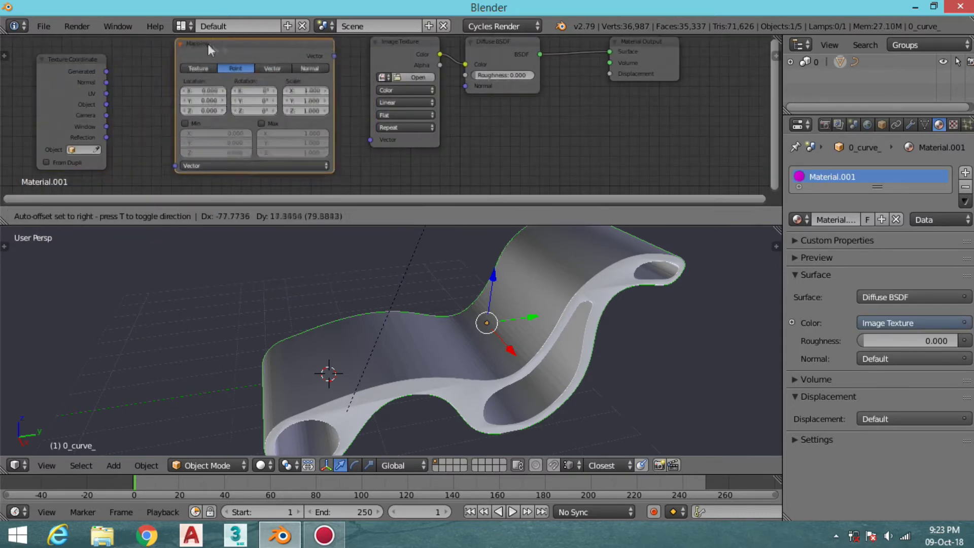
pyautogui.moveTo(314, 67); pyautogui.dragTo(354, 154)
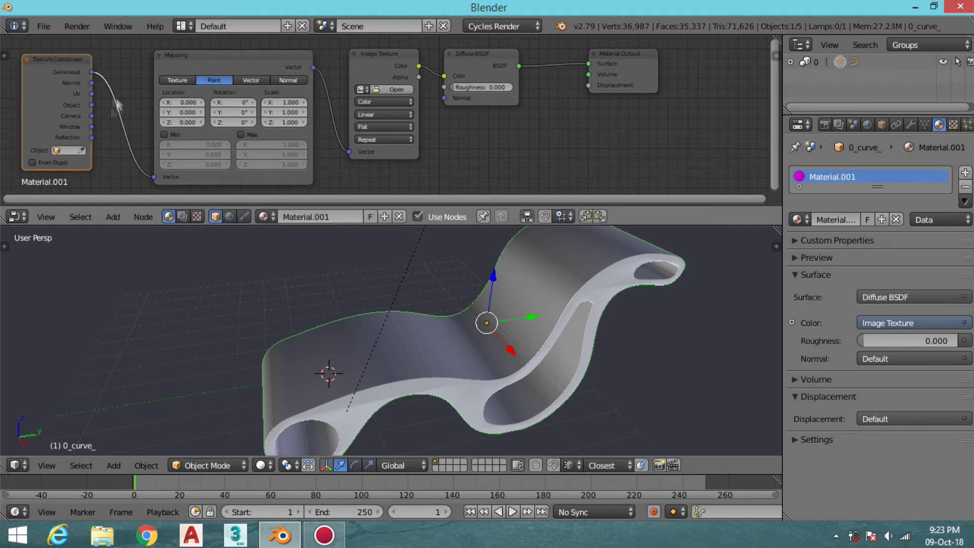
pyautogui.moveTo(152, 177); pyautogui.dragTo(154, 177)
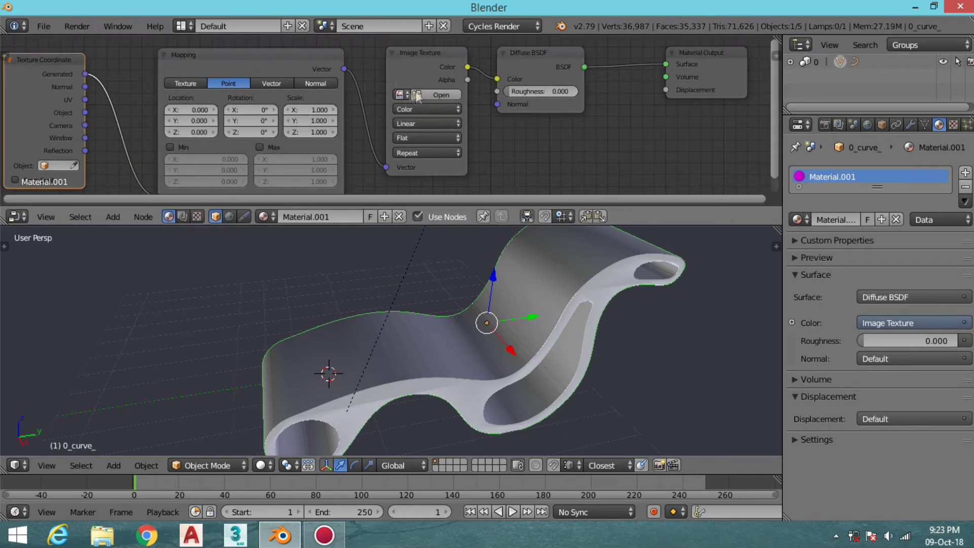
# - Browse for an image via C drive, Documents and AutoCAD files to the Textures folder
pyautogui.click(434, 93)
pyautogui.click(29, 202)
pyautogui.click(257, 176)
pyautogui.click(221, 164)
pyautogui.click(244, 45)
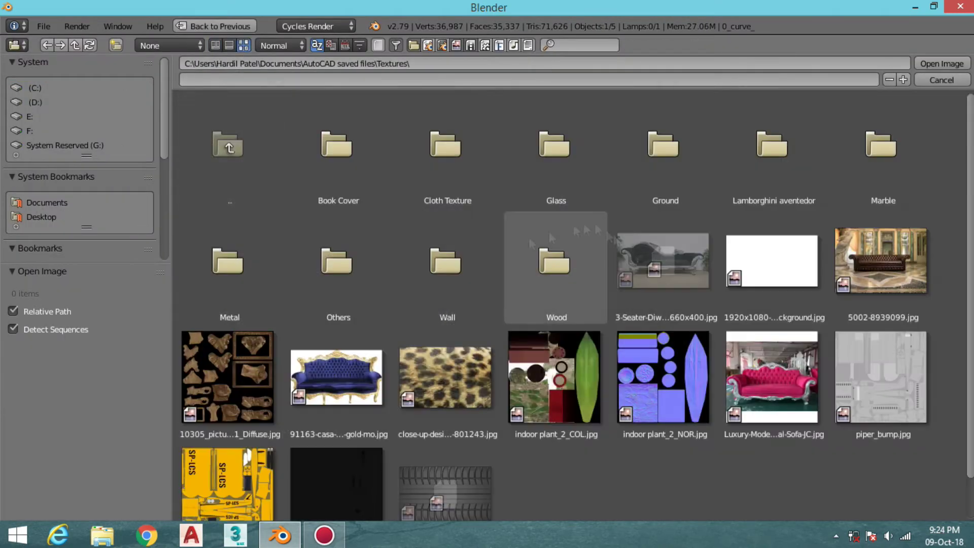
# - Load board-carpentry-colors-172280.jpg from the Wood folder and view the textured chair from the top
pyautogui.click(522, 248)
pyautogui.scroll(-5, 583, 284)
pyautogui.scroll(2, 485, 335)
pyautogui.scroll(-1, 485, 335)
pyautogui.scroll(5, 485, 334)
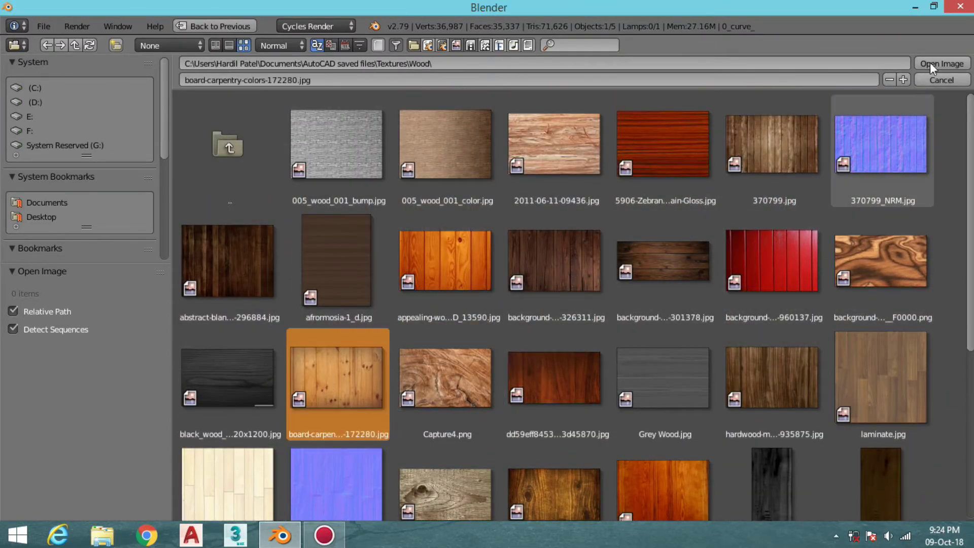
pyautogui.click(932, 67)
pyautogui.press('Return')
pyautogui.moveTo(395, 340)
pyautogui.mouseDown(button='middle')
pyautogui.moveTo(467, 292)
pyautogui.moveTo(413, 348)
pyautogui.moveTo(435, 319)
pyautogui.mouseUp(button='middle')
pyautogui.scroll(3, 425, 305)
pyautogui.press('KP_7')
# - In Edit Mode, box-select the chair surface and Project From View from the top
pyautogui.press('Tab')
pyautogui.press('a')
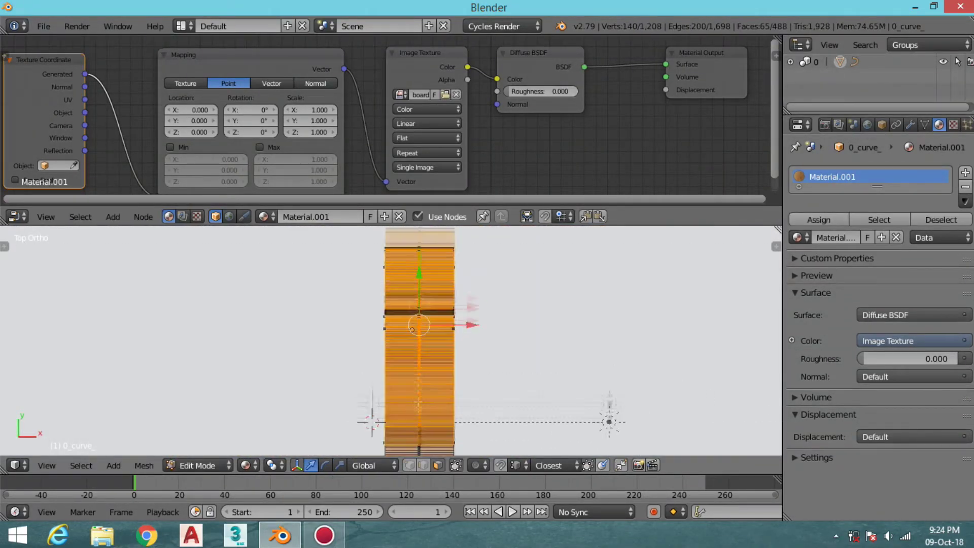
pyautogui.moveTo(407, 353); pyautogui.dragTo(407, 352)
pyautogui.scroll(4, 407, 352)
pyautogui.scroll(-3, 428, 374)
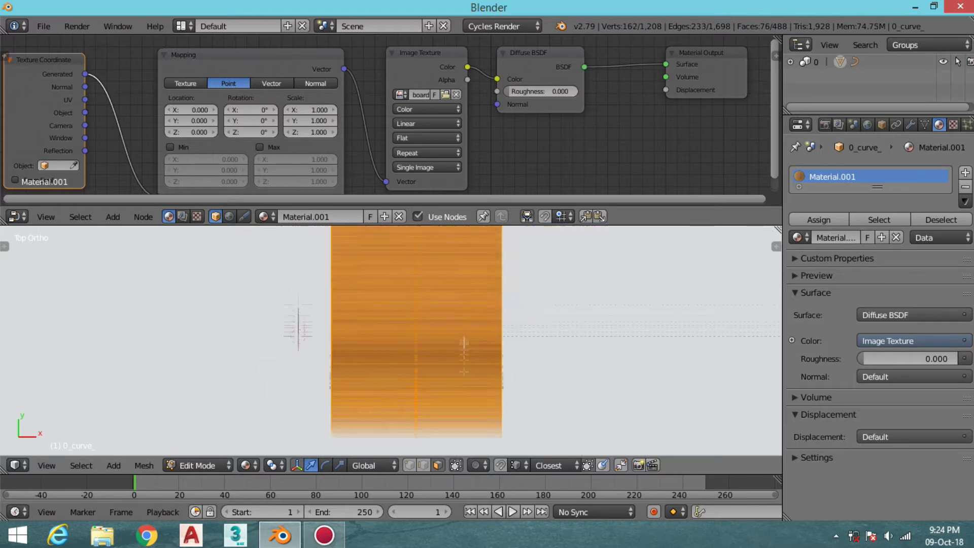
pyautogui.scroll(2, 441, 341)
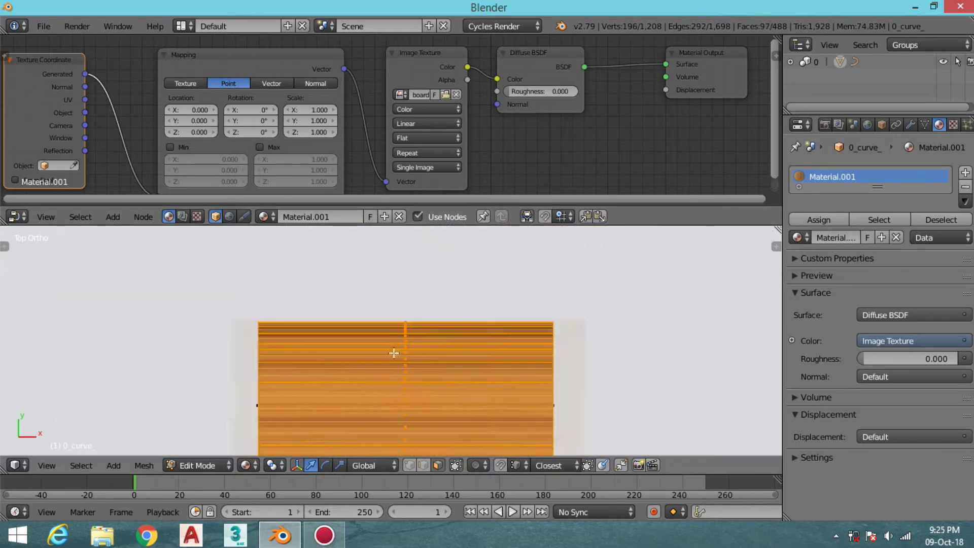
pyautogui.scroll(-6, 470, 284)
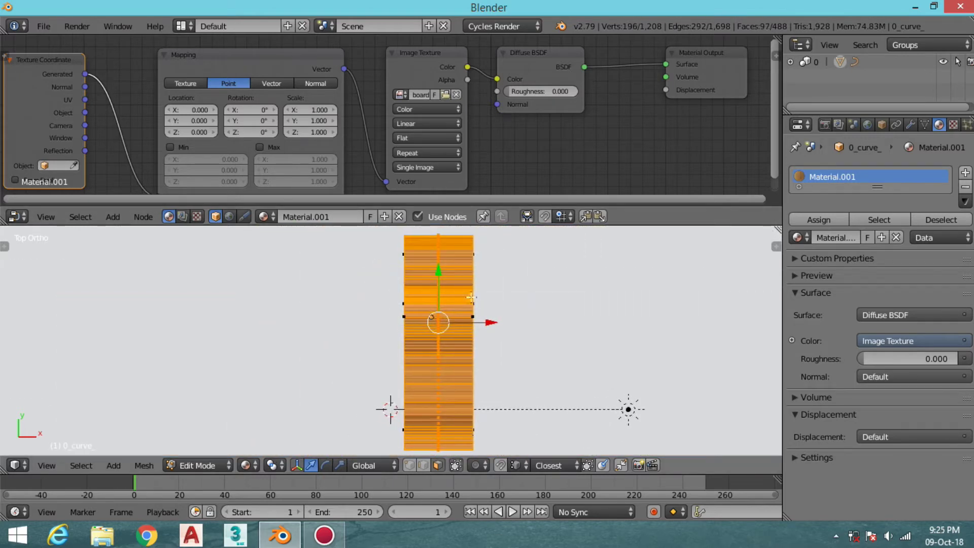
pyautogui.press('u')
pyautogui.click(413, 427)
# - Split the node editor into a UV/Image Editor showing the board carpentry image
pyautogui.moveTo(777, 41); pyautogui.dragTo(528, 76)
pyautogui.click(546, 217)
pyautogui.click(584, 329)
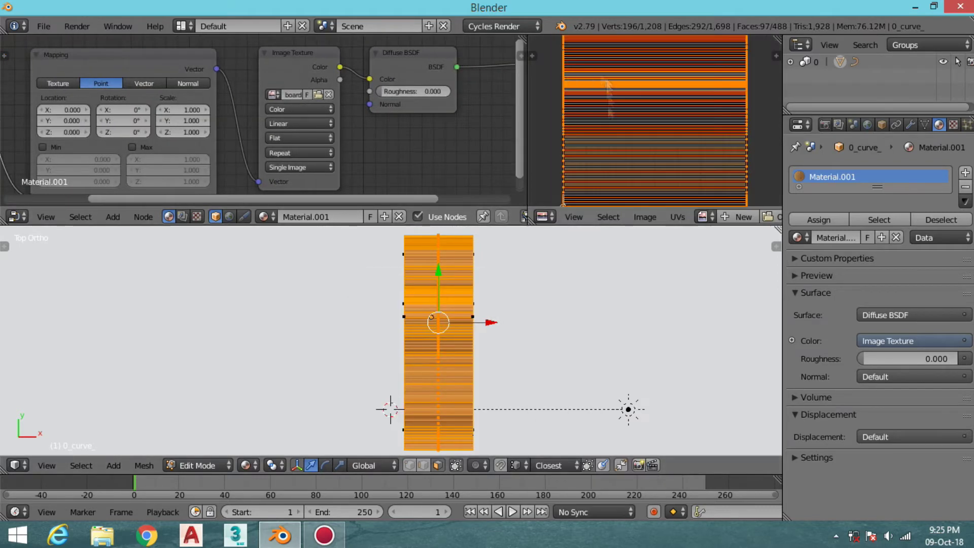
pyautogui.click(704, 215)
pyautogui.click(761, 239)
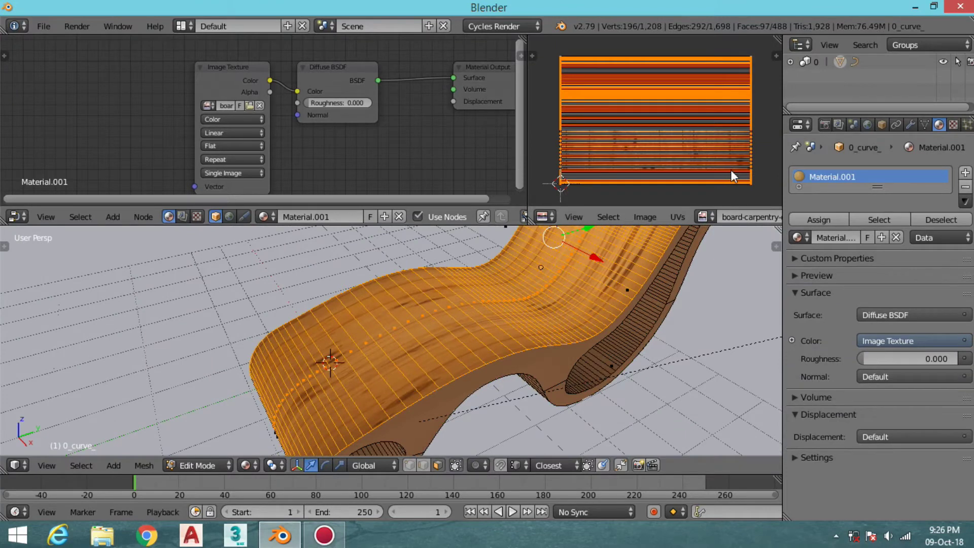
# - Scale the UVs wider along X and leave Edit Mode
pyautogui.press('s')
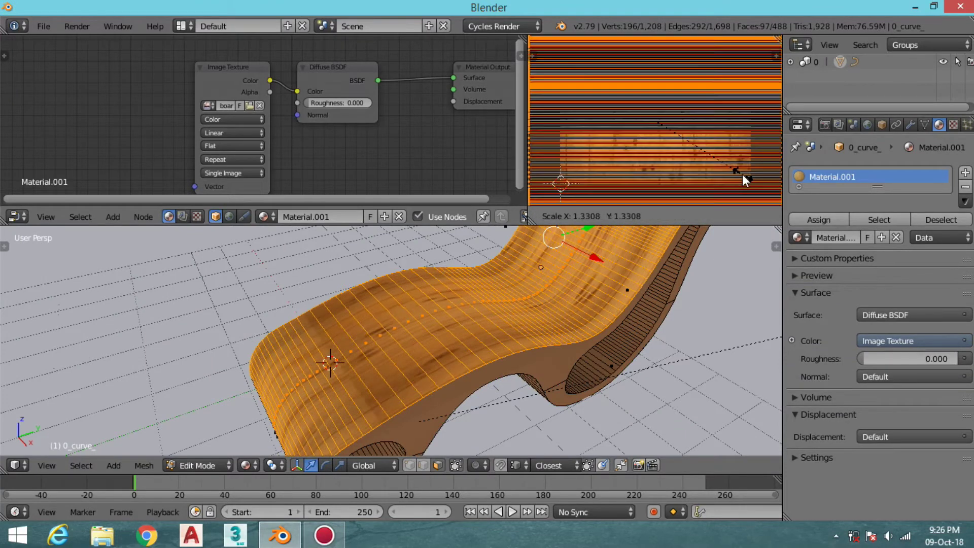
pyautogui.press('x')
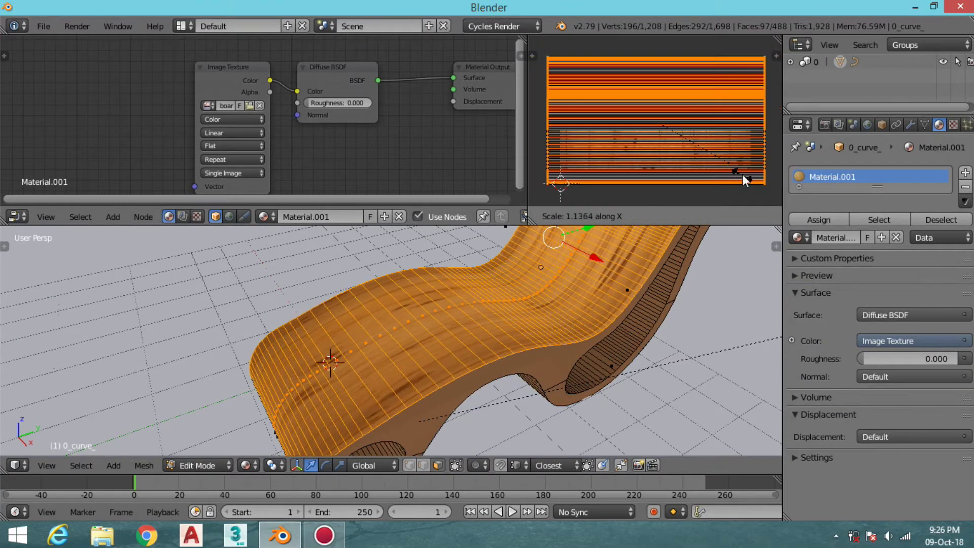
pyautogui.click(746, 178)
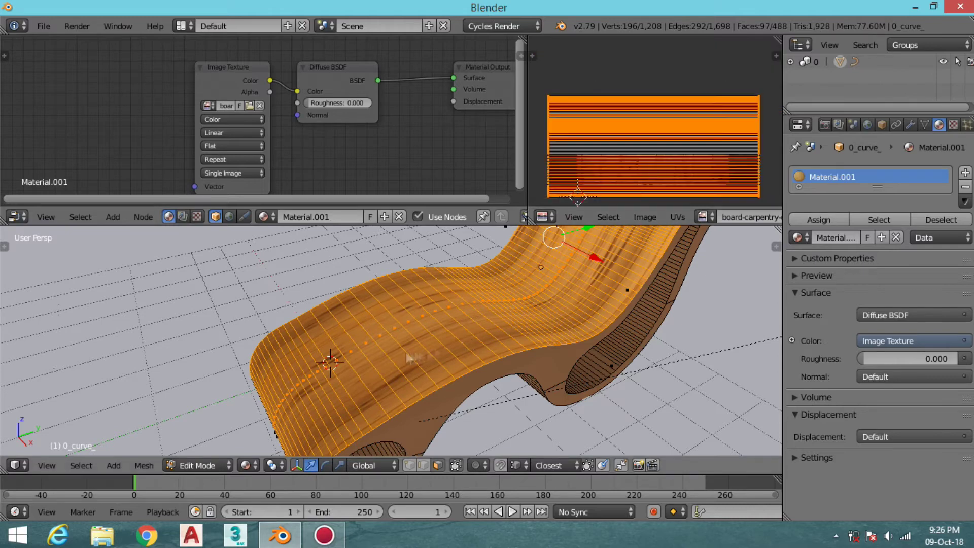
pyautogui.press('Tab')
# - In Front Ortho view, box-select the band of faces and Project From View (Bounds)
pyautogui.moveTo(484, 297); pyautogui.dragTo(508, 306, button='middle')
pyautogui.press('KP_1')
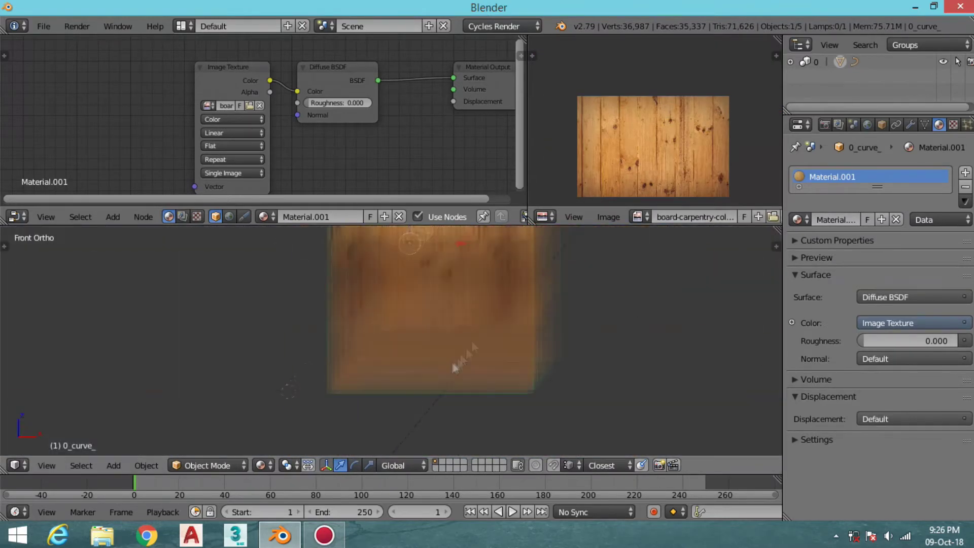
pyautogui.press('Tab')
pyautogui.press('b')
pyautogui.press('a')
pyautogui.press('b')
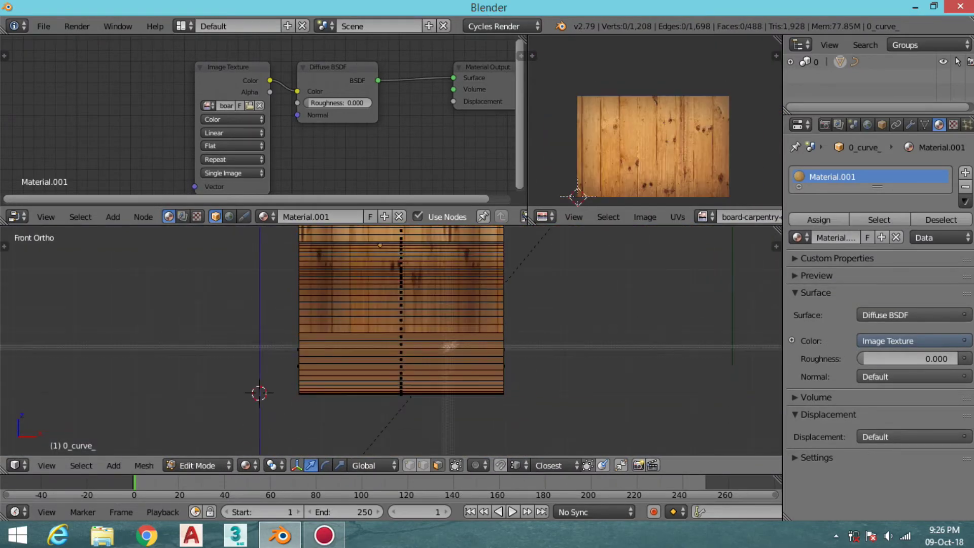
pyautogui.moveTo(342, 335); pyautogui.dragTo(516, 426)
pyautogui.scroll(3, 408, 338)
pyautogui.scroll(2, 417, 240)
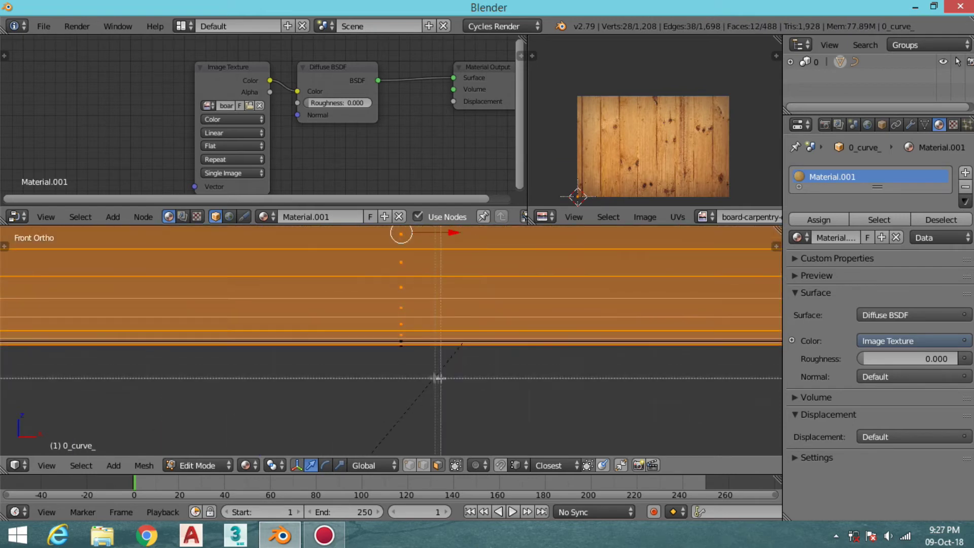
pyautogui.scroll(-3, 409, 357)
pyautogui.press('u')
pyautogui.click(410, 351)
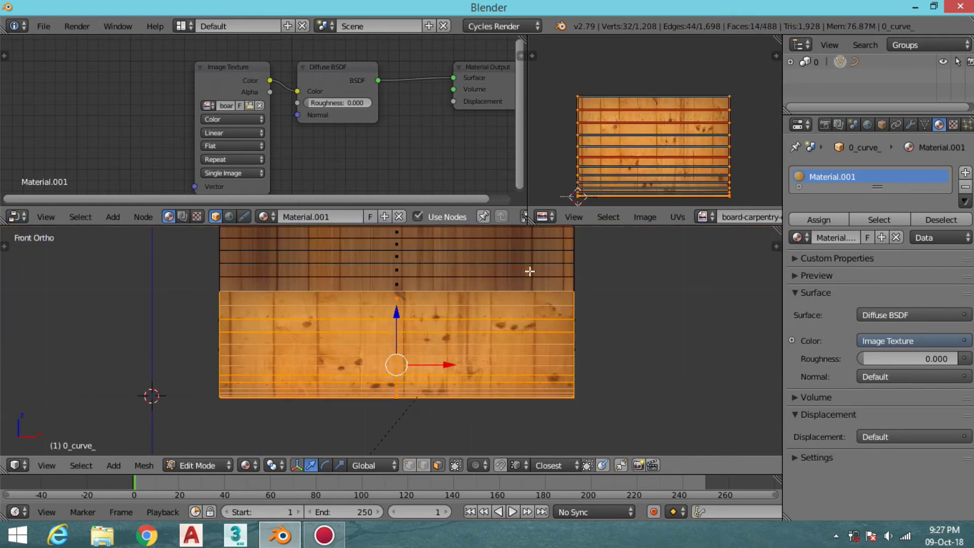
# - Stretch the projected UVs about 1.39 times along X
pyautogui.press('s')
pyautogui.press('x')
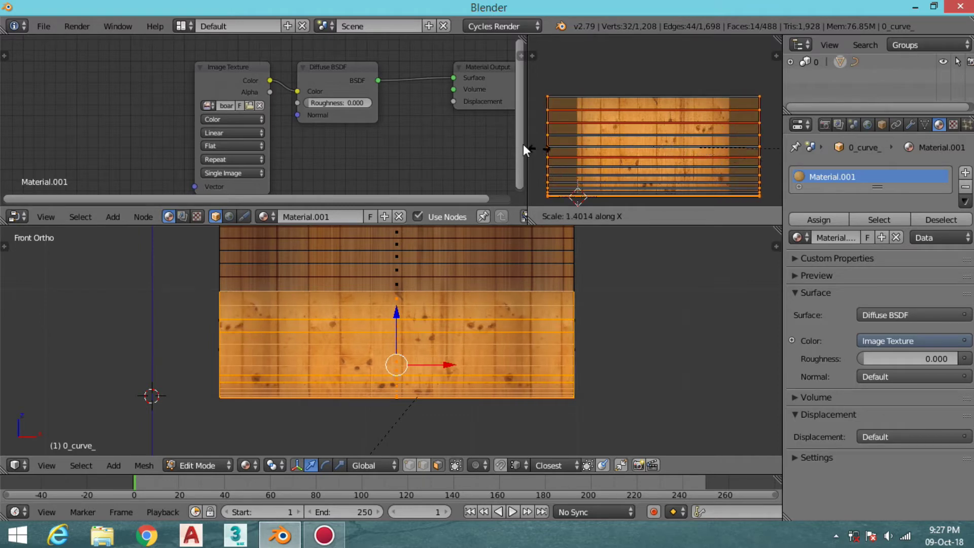
pyautogui.click(778, 138)
pyautogui.moveTo(540, 314)
pyautogui.keyDown('shift'); pyautogui.mouseDown(button='middle')
pyautogui.moveTo(552, 310)
pyautogui.moveTo(448, 317)
pyautogui.mouseUp(button='middle'); pyautogui.keyUp('shift')
# - Enter Edit Mode in Right Ortho view and frame the chair's curved profile
pyautogui.press('Tab')
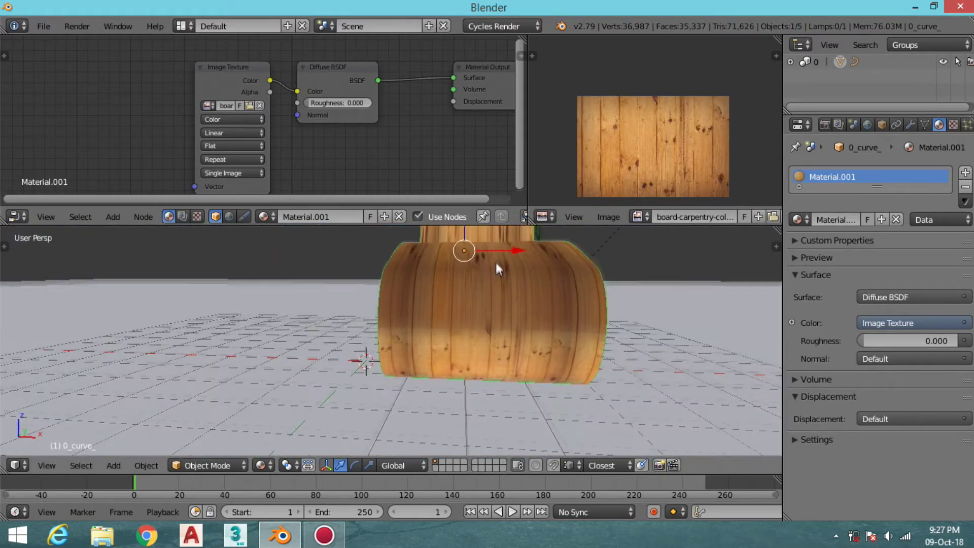
pyautogui.moveTo(449, 317)
pyautogui.mouseDown(button='middle')
pyautogui.moveTo(462, 299)
pyautogui.moveTo(508, 284)
pyautogui.mouseUp(button='middle')
pyautogui.press('KP_3')
pyautogui.press('Tab')
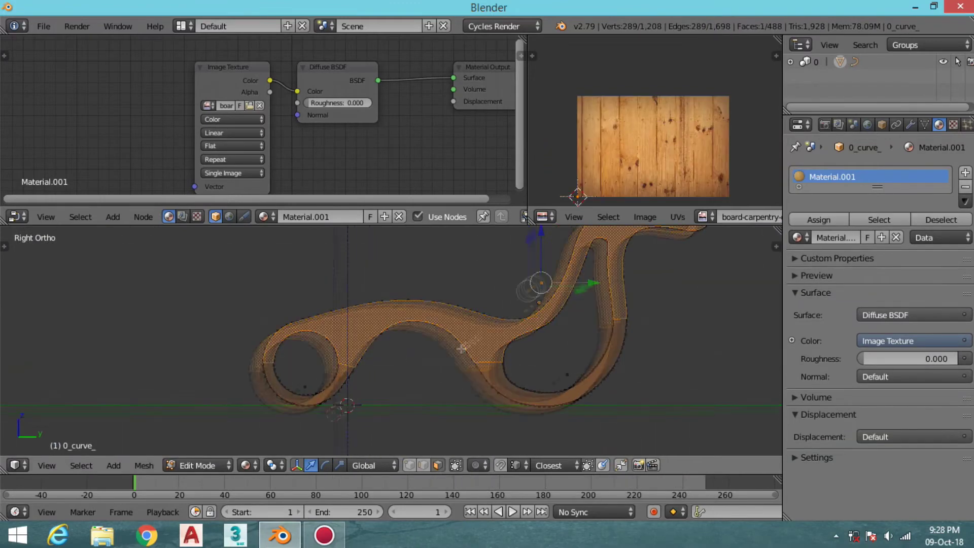
pyautogui.press('KP_3')
pyautogui.keyDown('shift'); pyautogui.moveTo(659, 259); pyautogui.dragTo(573, 280, button='middle'); pyautogui.keyUp('shift')
pyautogui.scroll(2, 562, 297)
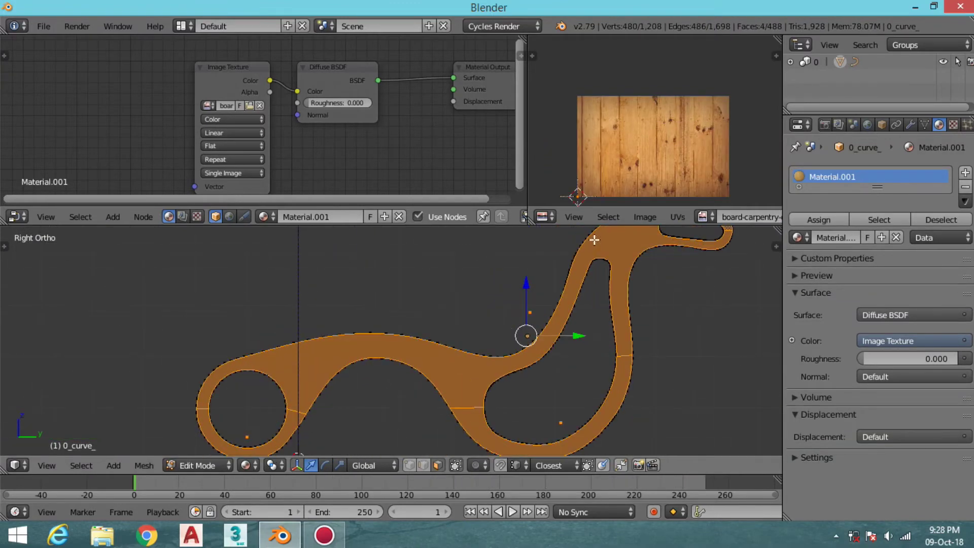
pyautogui.press('a')
pyautogui.scroll(4, 503, 325)
# - Delete the faces around two selected edges on the curve
pyautogui.rightClick(457, 311)
pyautogui.press('x')
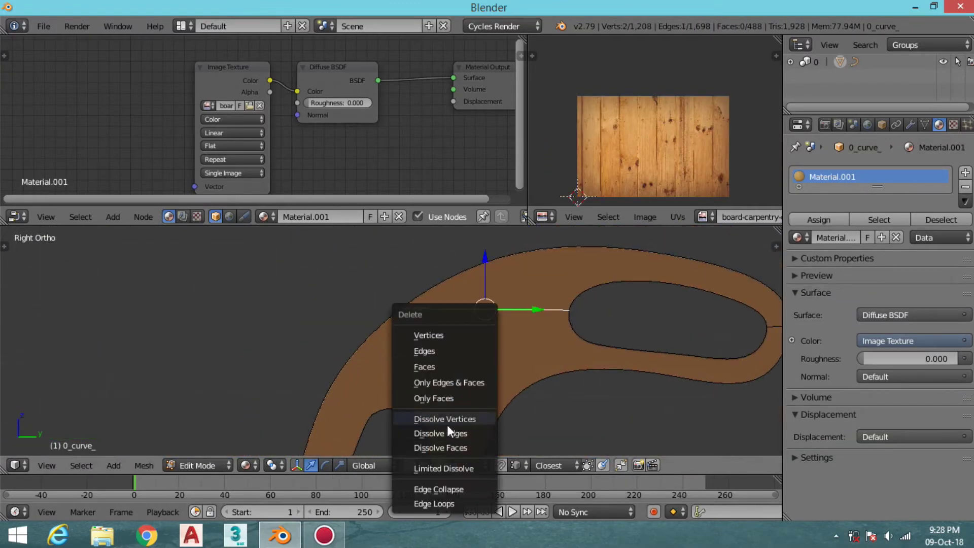
pyautogui.press('Escape')
pyautogui.press('x')
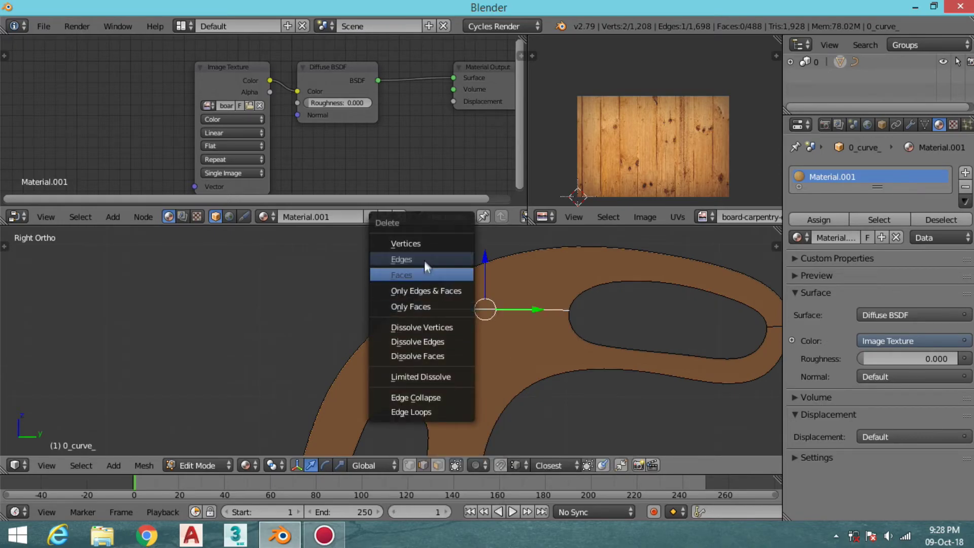
pyautogui.click(424, 260)
pyautogui.moveTo(424, 260)
pyautogui.mouseDown(button='middle')
pyautogui.moveTo(386, 304)
pyautogui.moveTo(174, 348)
pyautogui.moveTo(305, 387)
pyautogui.mouseUp(button='middle')
pyautogui.keyDown('shift'); pyautogui.rightClick(174, 347); pyautogui.keyUp('shift')
pyautogui.press('x')
pyautogui.click(139, 369)
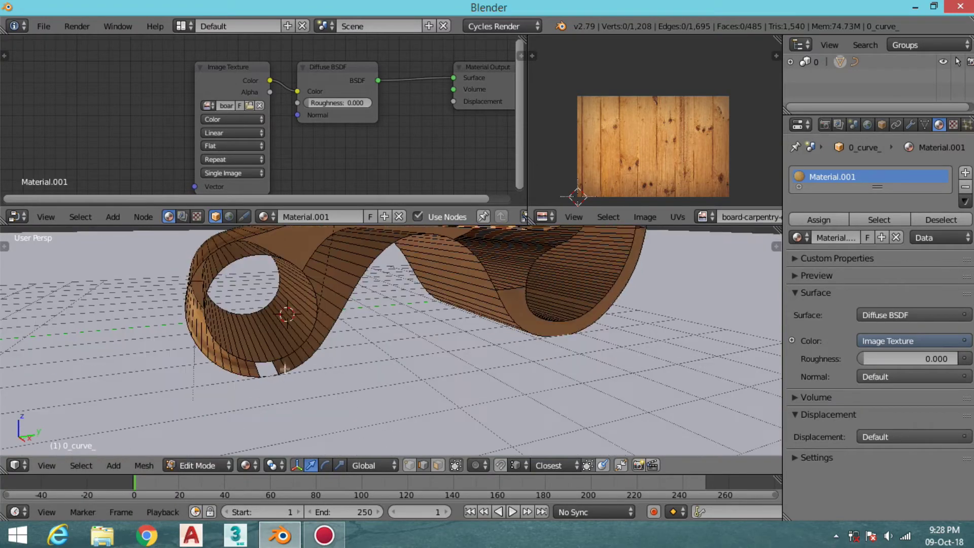
# - Delete another face along an edge of the opening
pyautogui.keyDown('alt'); pyautogui.rightClick(385, 372); pyautogui.keyUp('alt')
pyautogui.moveTo(384, 372); pyautogui.dragTo(405, 360, button='middle')
pyautogui.press('a')
pyautogui.press('x')
pyautogui.click(555, 309)
pyautogui.moveTo(555, 309)
pyautogui.mouseDown(button='middle')
pyautogui.moveTo(482, 333)
pyautogui.moveTo(366, 323)
pyautogui.moveTo(383, 440)
pyautogui.mouseUp(button='middle')
# - Select the opening's two boundary edge loops and bridge them with Ctrl+E
pyautogui.keyDown('alt'); pyautogui.rightClick(366, 323); pyautogui.keyUp('alt')
pyautogui.moveTo(338, 318)
pyautogui.mouseDown(button='middle')
pyautogui.moveTo(326, 322)
pyautogui.moveTo(426, 366)
pyautogui.mouseUp(button='middle')
pyautogui.keyDown('alt'); pyautogui.keyDown('shift'); pyautogui.rightClick(326, 322); pyautogui.keyUp('shift'); pyautogui.keyUp('alt')
pyautogui.scroll(3, 355, 345)
pyautogui.keyDown('alt'); pyautogui.keyDown('shift'); pyautogui.rightClick(426, 365); pyautogui.keyUp('shift'); pyautogui.keyUp('alt')
pyautogui.hotkey('ctrl', 'e')
pyautogui.click(329, 133)
pyautogui.press('a')
pyautogui.press('a')
pyautogui.press('a')
pyautogui.scroll(-4, 451, 339)
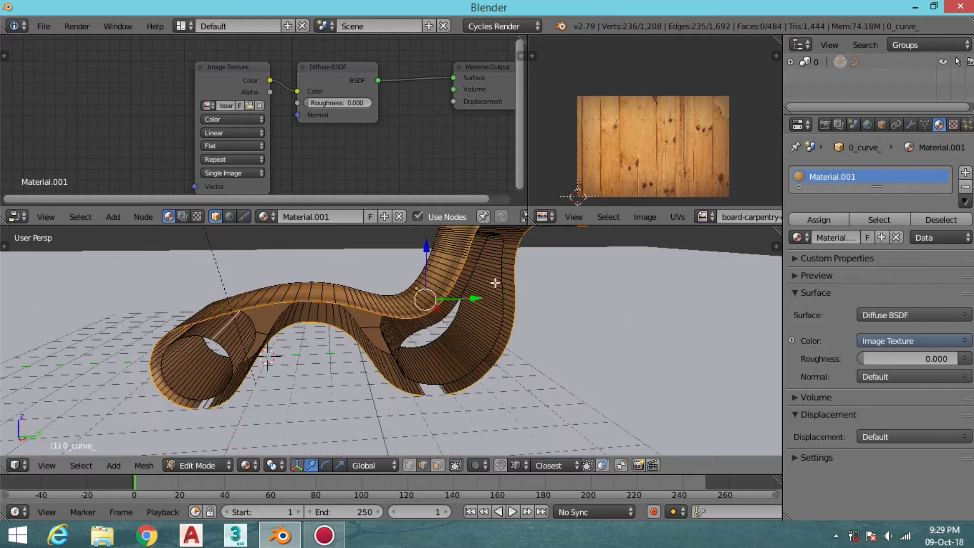
# - Select the flat S-shaped side faces and view them in Right Ortho
pyautogui.keyDown('alt'); pyautogui.rightClick(486, 308); pyautogui.keyUp('alt')
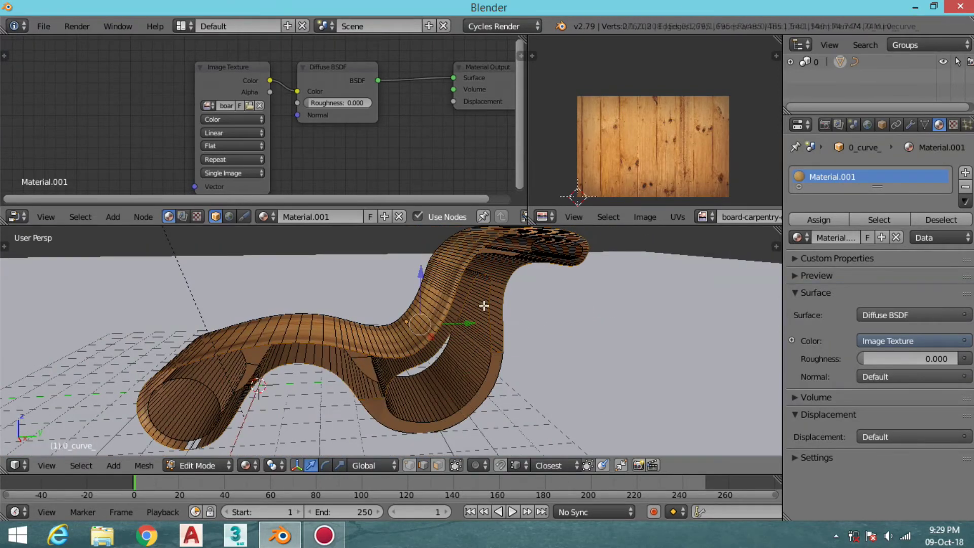
pyautogui.keyDown('alt'); pyautogui.rightClick(484, 306); pyautogui.keyUp('alt')
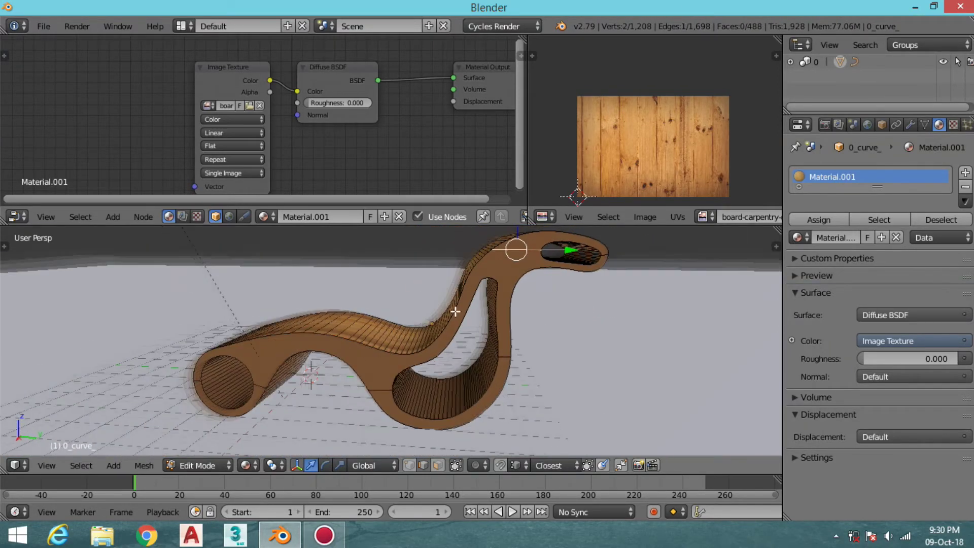
pyautogui.press('KP_3')
pyautogui.scroll(3, 446, 333)
pyautogui.keyDown('shift'); pyautogui.moveTo(563, 233); pyautogui.dragTo(482, 298, button='middle'); pyautogui.keyUp('shift')
pyautogui.keyDown('alt'); pyautogui.keyDown('shift'); pyautogui.rightClick(490, 262); pyautogui.keyUp('shift'); pyautogui.keyUp('alt')
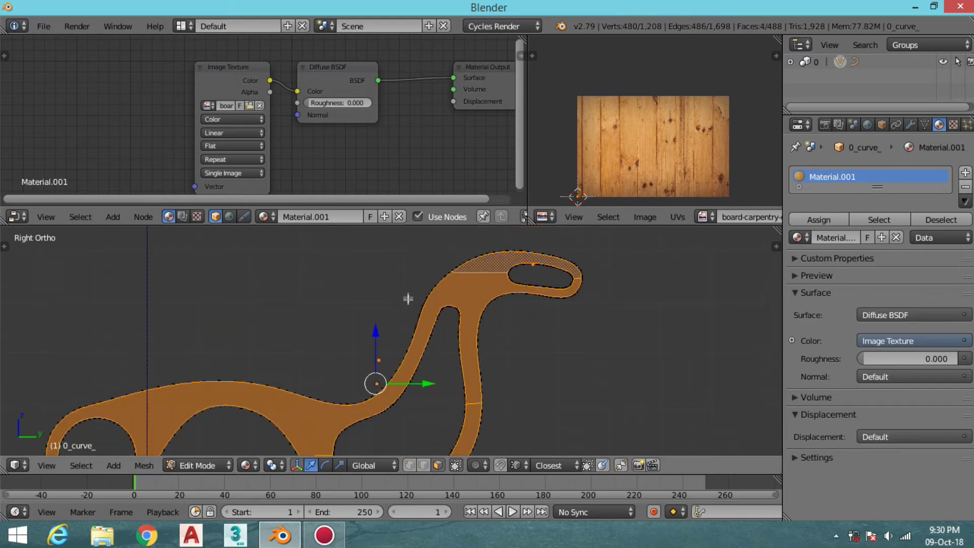
# - Project the side faces' UVs from the side view (Bounds) and stretch them about 2.29 times along X
pyautogui.scroll(-2, 438, 311)
pyautogui.keyDown('shift'); pyautogui.moveTo(403, 289); pyautogui.dragTo(421, 304, button='middle'); pyautogui.keyUp('shift')
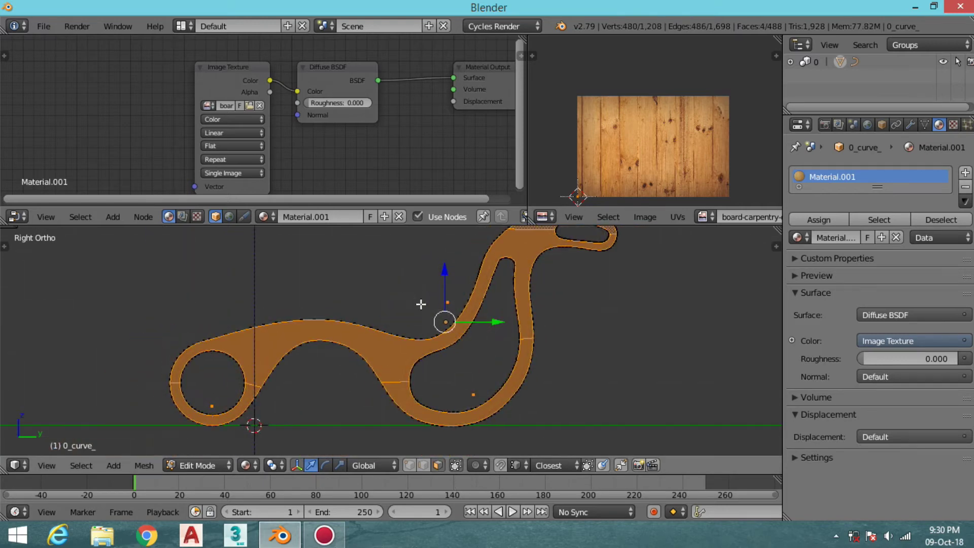
pyautogui.press('u')
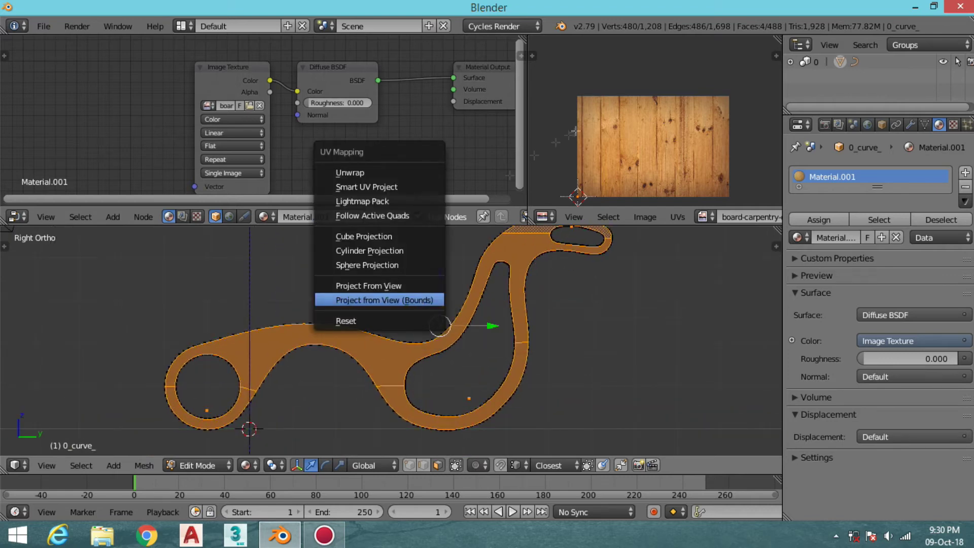
pyautogui.click(411, 298)
pyautogui.press('s')
pyautogui.press('x')
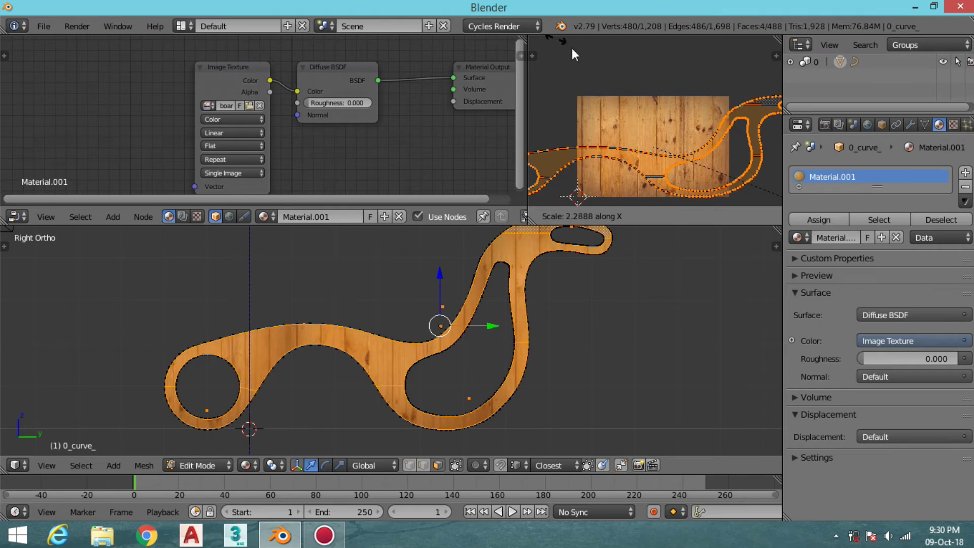
pyautogui.click(585, 63)
pyautogui.moveTo(456, 315)
pyautogui.mouseDown(button='middle')
pyautogui.moveTo(509, 333)
pyautogui.moveTo(385, 324)
pyautogui.mouseUp(button='middle')
pyautogui.scroll(-5, 509, 333)
pyautogui.press('Tab')
pyautogui.scroll(3, 386, 323)
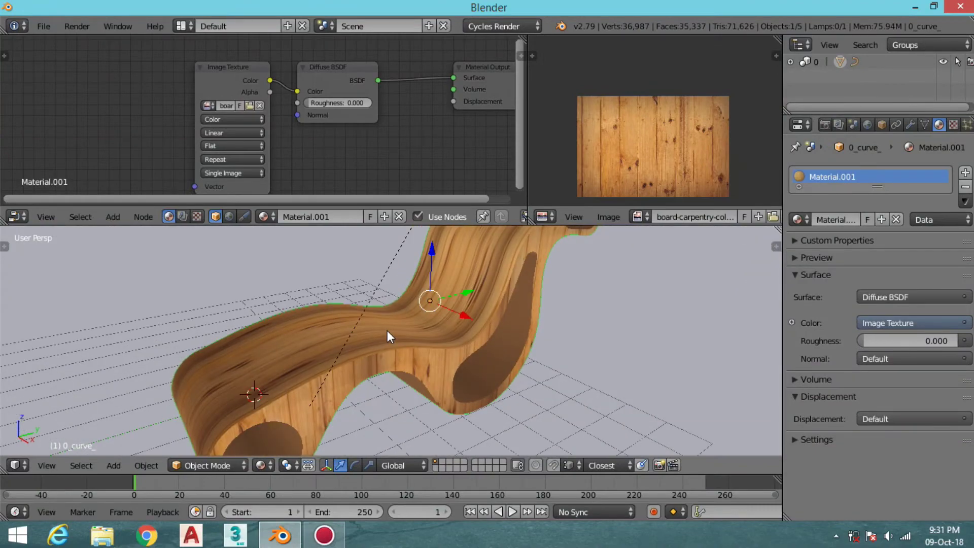
# - Orbit around the wooden chair to inspect the grain from several angles
pyautogui.moveTo(344, 356)
pyautogui.mouseDown(button='middle')
pyautogui.moveTo(234, 308)
pyautogui.moveTo(514, 263)
pyautogui.moveTo(417, 338)
pyautogui.moveTo(421, 330)
pyautogui.moveTo(436, 340)
pyautogui.moveTo(426, 336)
pyautogui.mouseUp(button='middle')
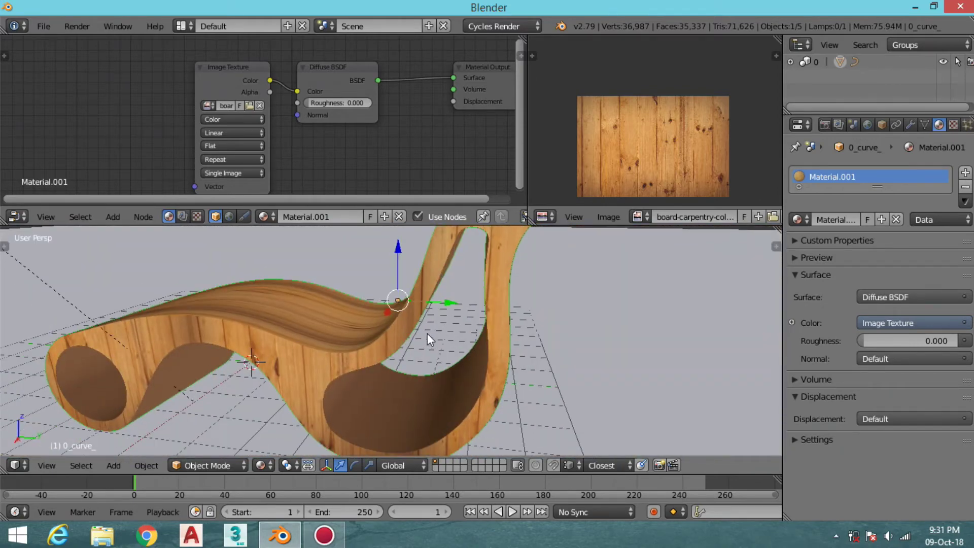
pyautogui.scroll(3, 441, 339)
pyautogui.scroll(3, 487, 355)
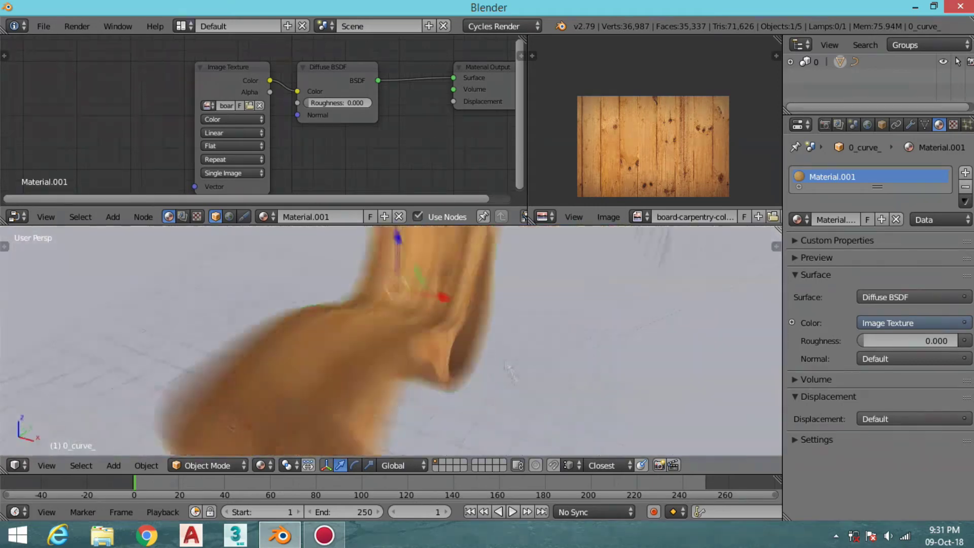
pyautogui.scroll(-3, 424, 329)
pyautogui.moveTo(424, 329)
pyautogui.mouseDown(button='middle')
pyautogui.moveTo(412, 377)
pyautogui.moveTo(420, 348)
pyautogui.mouseUp(button='middle')
pyautogui.scroll(2, 381, 386)
pyautogui.scroll(2, 396, 348)
pyautogui.press('Tab')
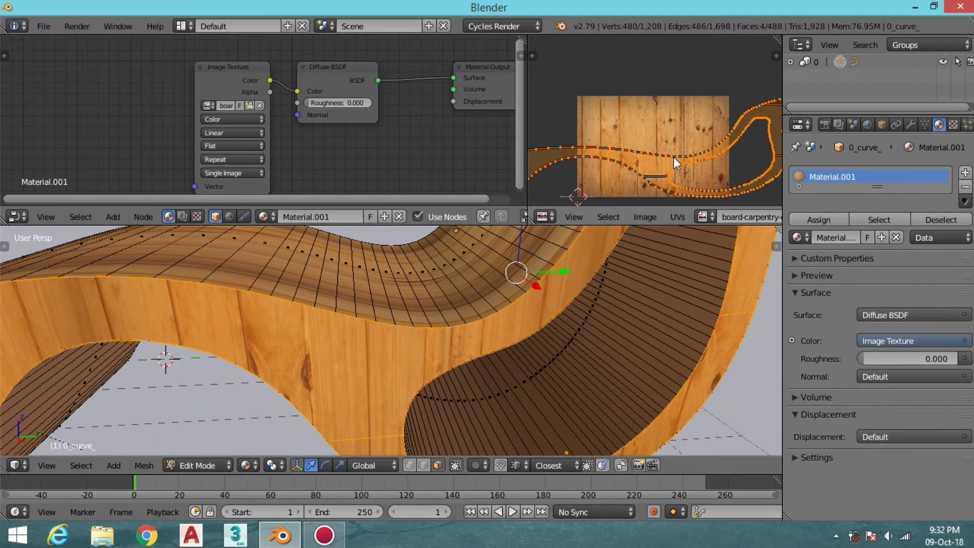
pyautogui.press('Tab')
# - Enter Edit Mode and orbit to look into the tube end
pyautogui.moveTo(382, 367)
pyautogui.mouseDown(button='middle')
pyautogui.moveTo(468, 328)
pyautogui.moveTo(537, 315)
pyautogui.moveTo(426, 355)
pyautogui.moveTo(355, 357)
pyautogui.mouseUp(button='middle')
pyautogui.scroll(3, 336, 360)
pyautogui.scroll(-5, 386, 353)
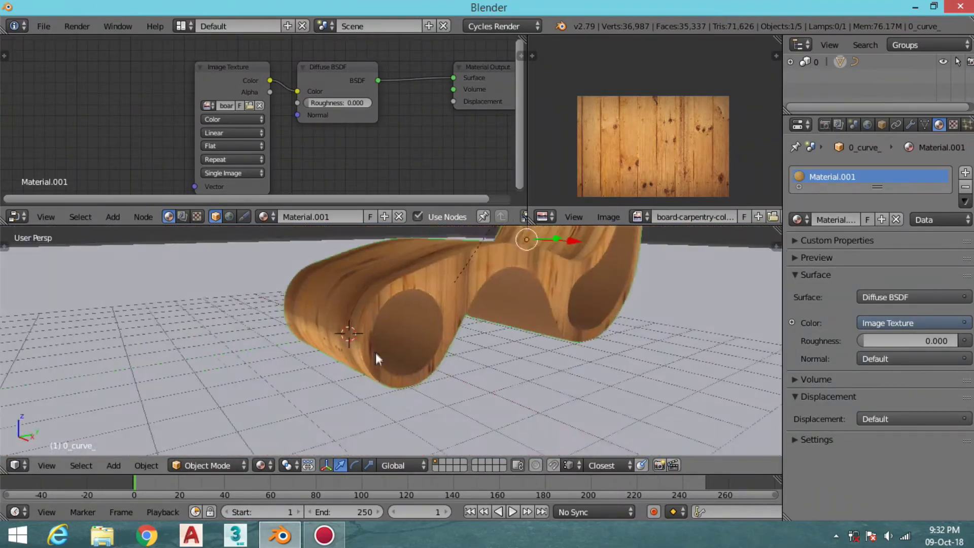
pyautogui.press('Tab')
pyautogui.scroll(3, 375, 351)
pyautogui.scroll(2, 377, 348)
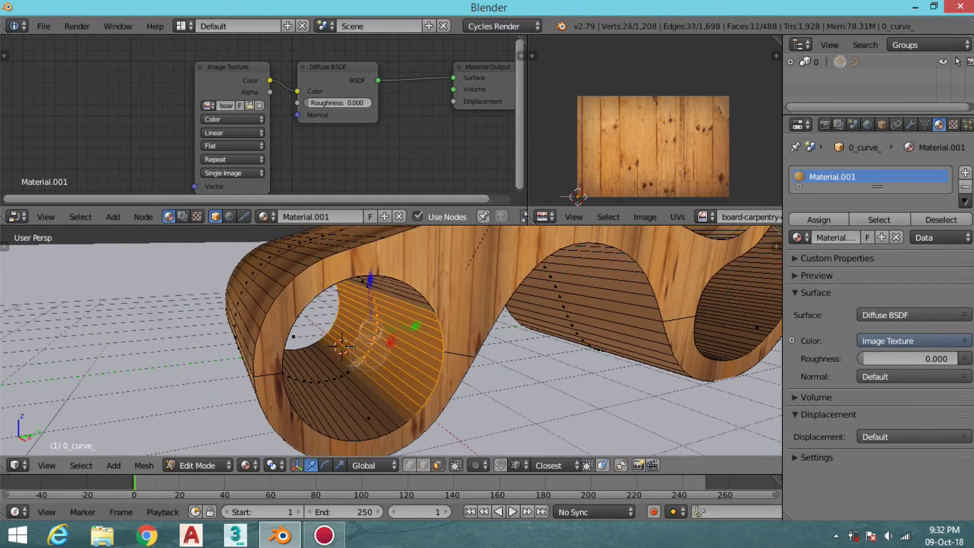
pyautogui.moveTo(354, 378); pyautogui.dragTo(354, 372, button='middle')
# - Inspect the tube end from the front, toggling solid and textured shading
pyautogui.press('KP_1')
pyautogui.press('x')
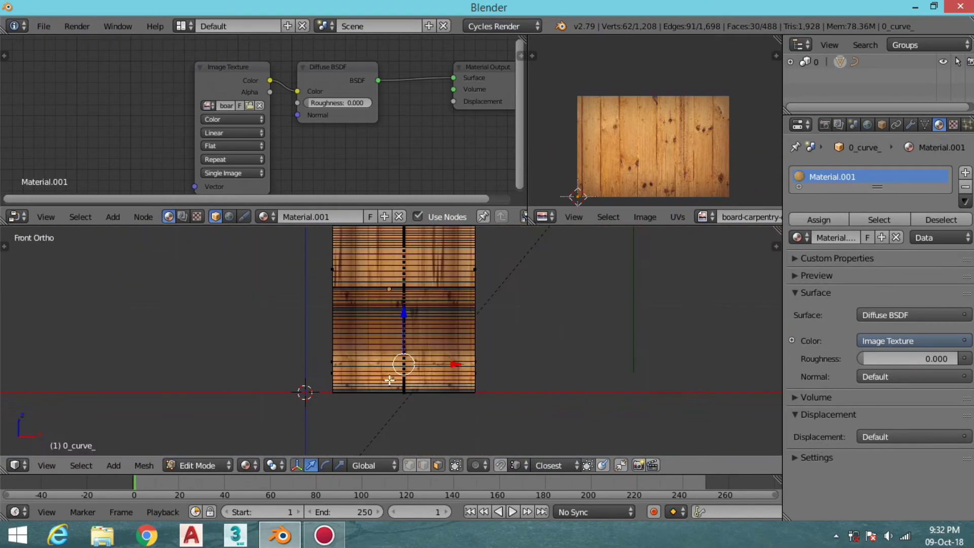
pyautogui.click(370, 363)
pyautogui.hotkey('alt', 'z')
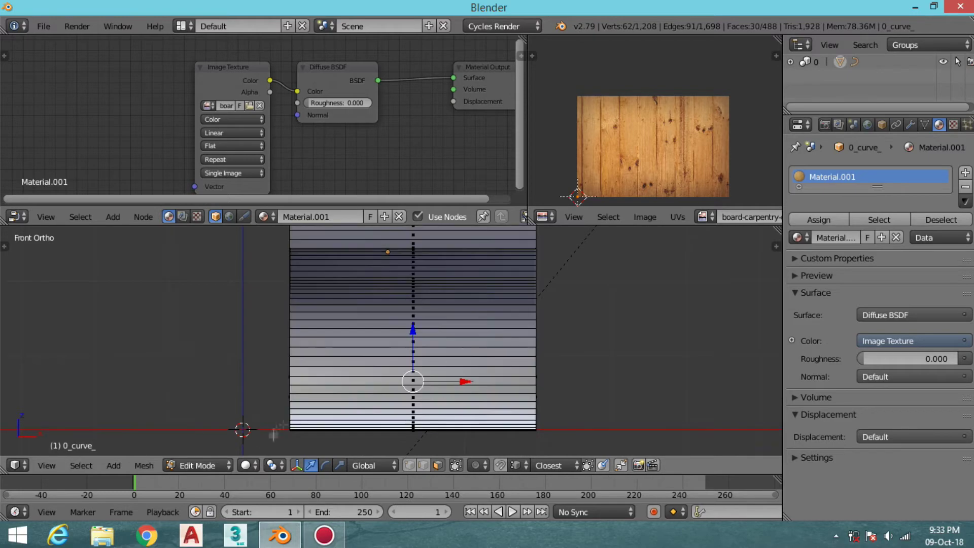
pyautogui.click(277, 400)
pyautogui.moveTo(276, 400); pyautogui.dragTo(431, 325, button='middle')
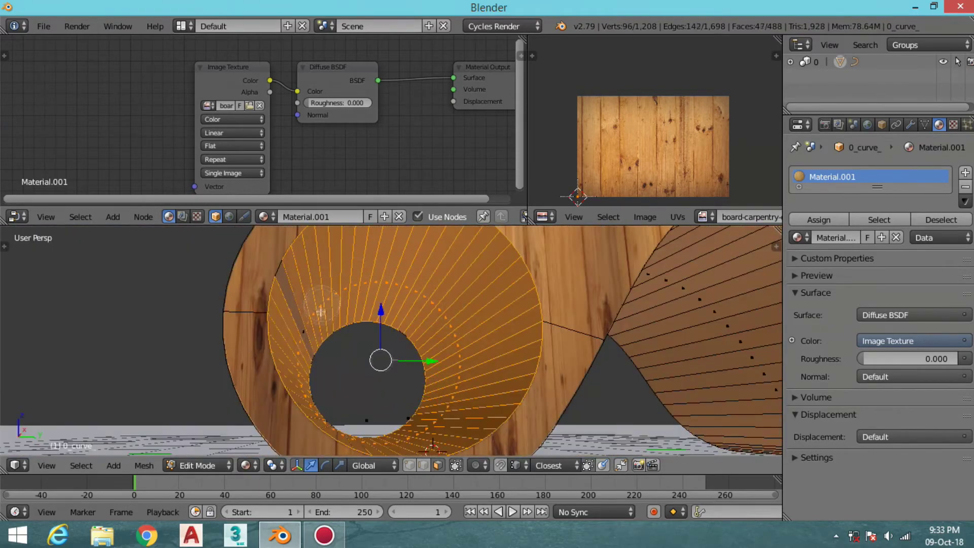
pyautogui.moveTo(322, 303); pyautogui.dragTo(455, 323, button='middle')
# - Project the hole faces' UVs from the front, stretch them horizontally, and preview rendered
pyautogui.press('KP_1')
pyautogui.press('u')
pyautogui.click(424, 386)
pyautogui.moveTo(424, 385); pyautogui.dragTo(487, 314, button='middle')
pyautogui.press('s')
pyautogui.press('x')
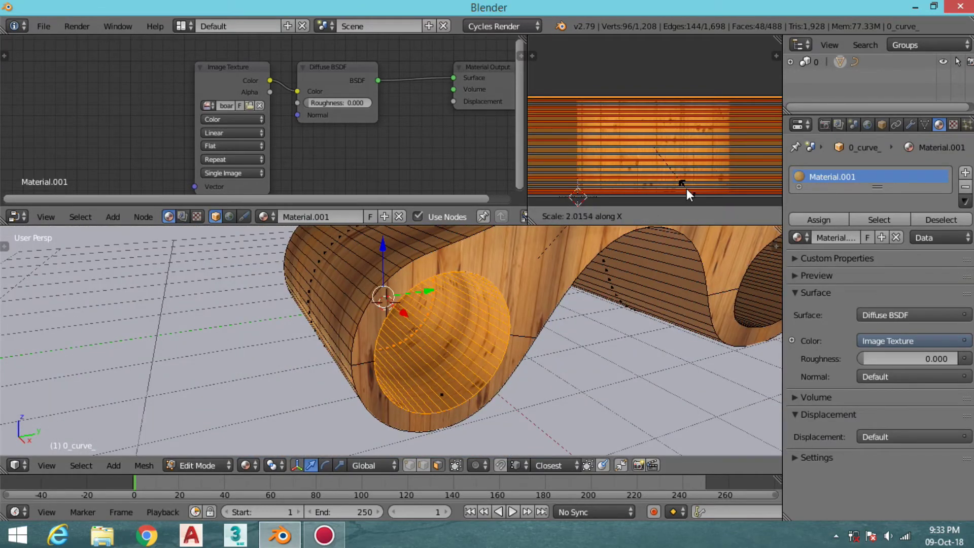
pyautogui.click(685, 185)
pyautogui.press('Tab')
pyautogui.hotkey('shift', 'z')
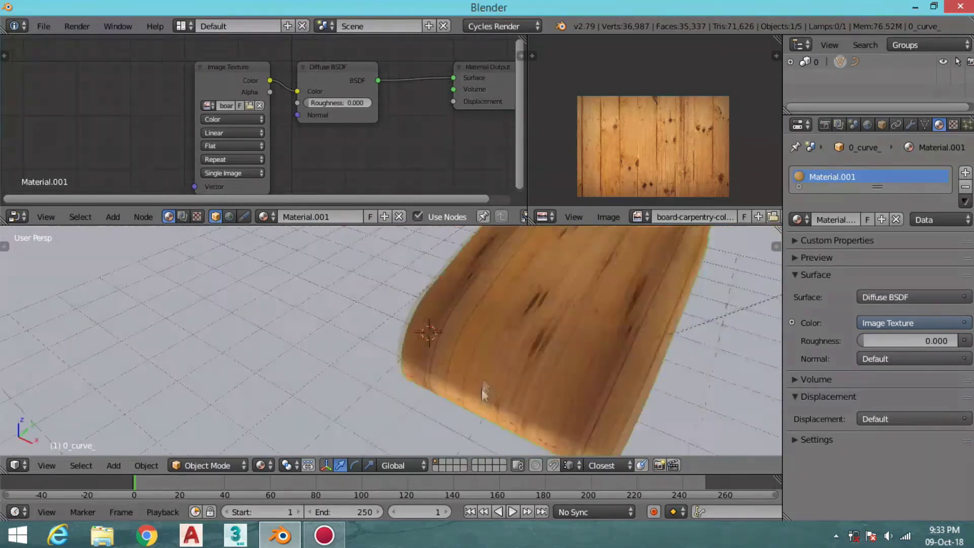
pyautogui.moveTo(477, 398)
pyautogui.mouseDown(button='middle')
pyautogui.moveTo(468, 344)
pyautogui.moveTo(462, 364)
pyautogui.moveTo(430, 352)
pyautogui.mouseUp(button='middle')
pyautogui.hotkey('shift', 'z')
# - Select the curved inner faces, project their UVs from the front, and stretch them horizontally
pyautogui.press('Tab')
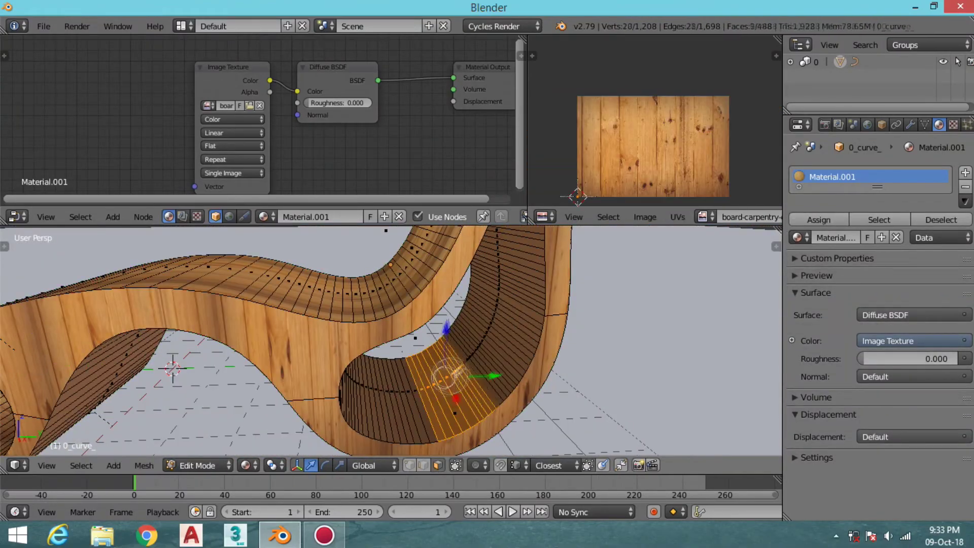
pyautogui.moveTo(418, 386); pyautogui.dragTo(421, 376)
pyautogui.moveTo(421, 375)
pyautogui.mouseDown(button='middle')
pyautogui.moveTo(425, 345)
pyautogui.moveTo(605, 292)
pyautogui.mouseUp(button='middle')
pyautogui.scroll(5, 425, 345)
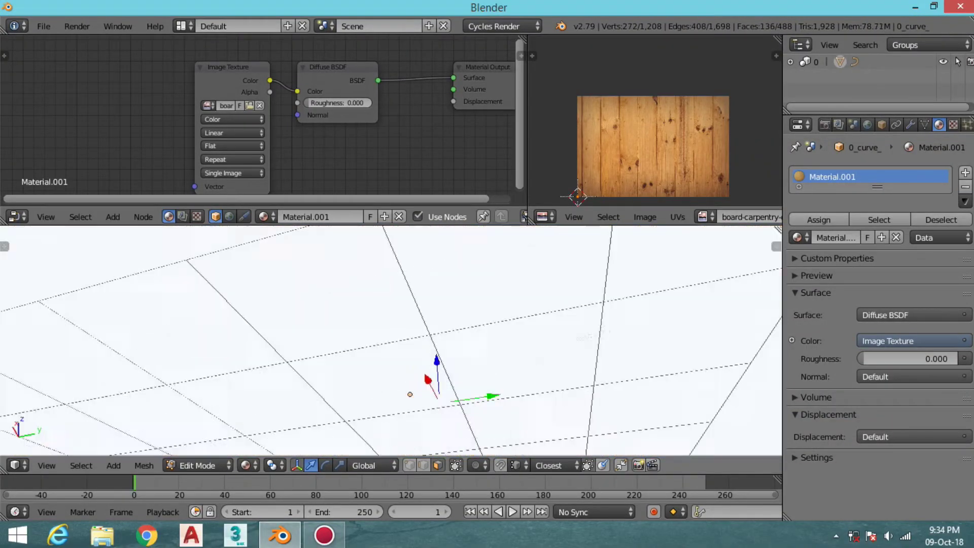
pyautogui.moveTo(612, 277)
pyautogui.mouseDown(button='middle')
pyautogui.moveTo(500, 317)
pyautogui.moveTo(511, 364)
pyautogui.moveTo(685, 148)
pyautogui.mouseUp(button='middle')
pyautogui.press('KP_1')
pyautogui.press('u')
pyautogui.click(500, 317)
pyautogui.press('s')
pyautogui.press('x')
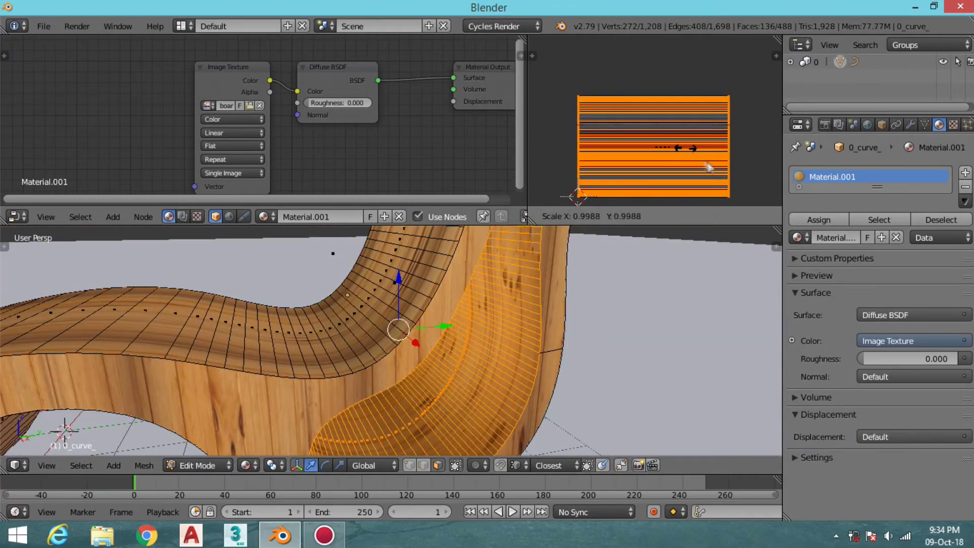
pyautogui.click(710, 163)
pyautogui.press('Tab')
pyautogui.moveTo(540, 339)
pyautogui.mouseDown(button='middle')
pyautogui.moveTo(508, 321)
pyautogui.moveTo(448, 376)
pyautogui.moveTo(486, 332)
pyautogui.moveTo(322, 311)
pyautogui.moveTo(453, 321)
pyautogui.moveTo(496, 343)
pyautogui.mouseUp(button='middle')
# - Brush-select the hole's lining faces and view them from the front
pyautogui.press('Tab')
pyautogui.press('c')
pyautogui.scroll(3, 592, 352)
pyautogui.moveTo(592, 352); pyautogui.dragTo(609, 313)
pyautogui.moveTo(609, 313); pyautogui.dragTo(555, 329, button='middle')
pyautogui.press('KP_1')
# - Project the lining faces' UVs from the front and stretch them horizontally
pyautogui.press('u')
pyautogui.click(355, 412)
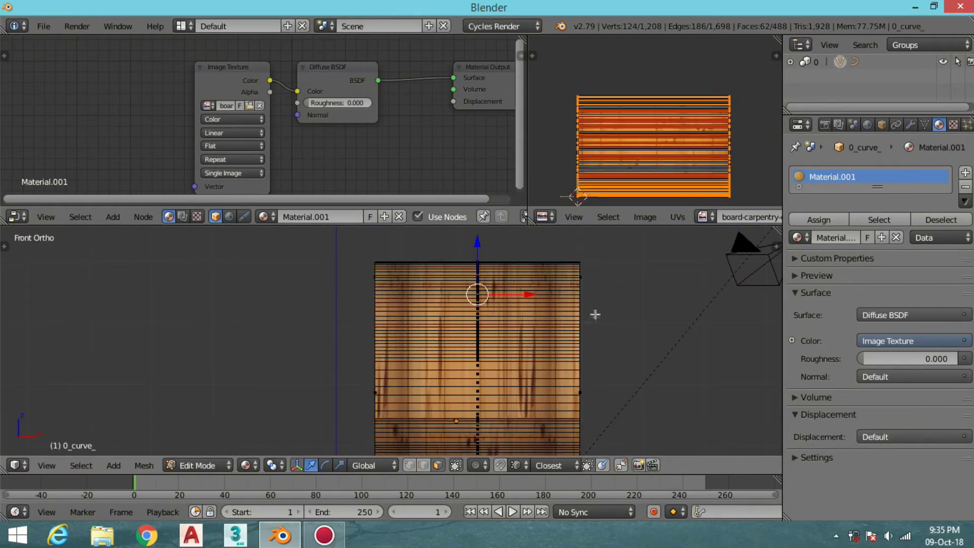
pyautogui.moveTo(355, 412); pyautogui.dragTo(456, 355, button='middle')
pyautogui.press('s')
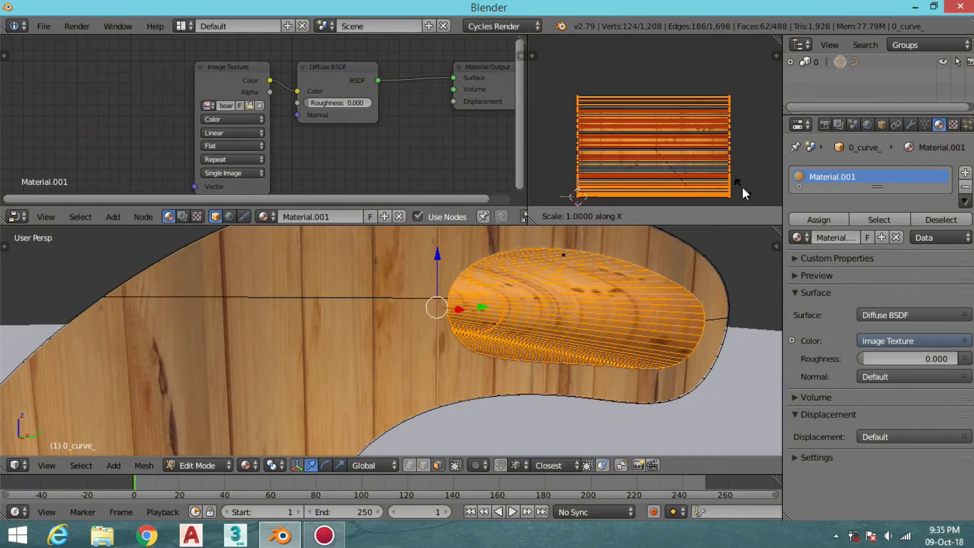
pyautogui.press('x')
pyautogui.click(761, 193)
pyautogui.moveTo(584, 284)
pyautogui.mouseDown(button='middle')
pyautogui.moveTo(469, 346)
pyautogui.moveTo(515, 346)
pyautogui.moveTo(464, 336)
pyautogui.moveTo(457, 340)
pyautogui.moveTo(465, 346)
pyautogui.moveTo(373, 350)
pyautogui.moveTo(581, 322)
pyautogui.mouseUp(button='middle')
pyautogui.press('Tab')
pyautogui.press('ctrl+KP_3')
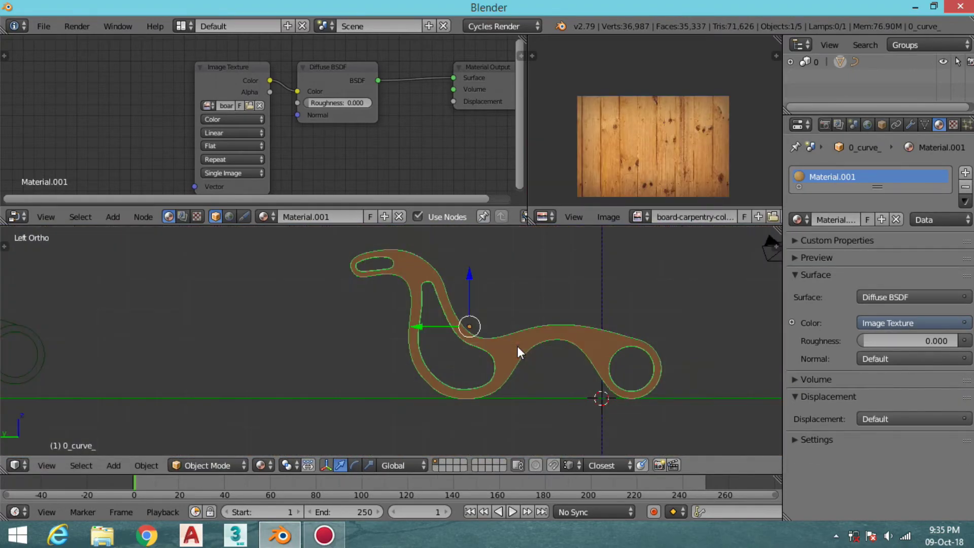
# - Project the side faces' UVs from the left view with a horizontal stretch
pyautogui.scroll(3, 518, 346)
pyautogui.press('Tab')
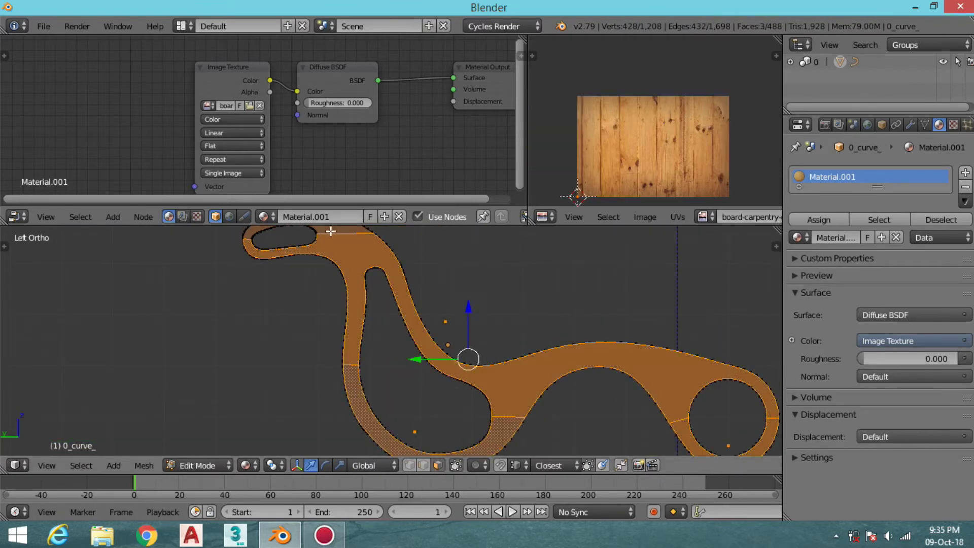
pyautogui.scroll(-1, 418, 315)
pyautogui.press('u')
pyautogui.click(380, 371)
pyautogui.scroll(-1, 580, 241)
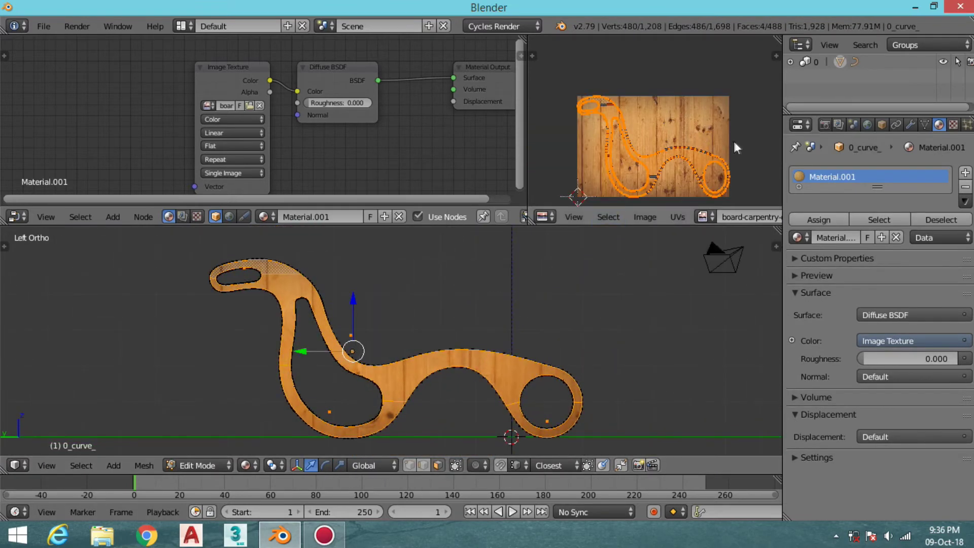
pyautogui.click(617, 123)
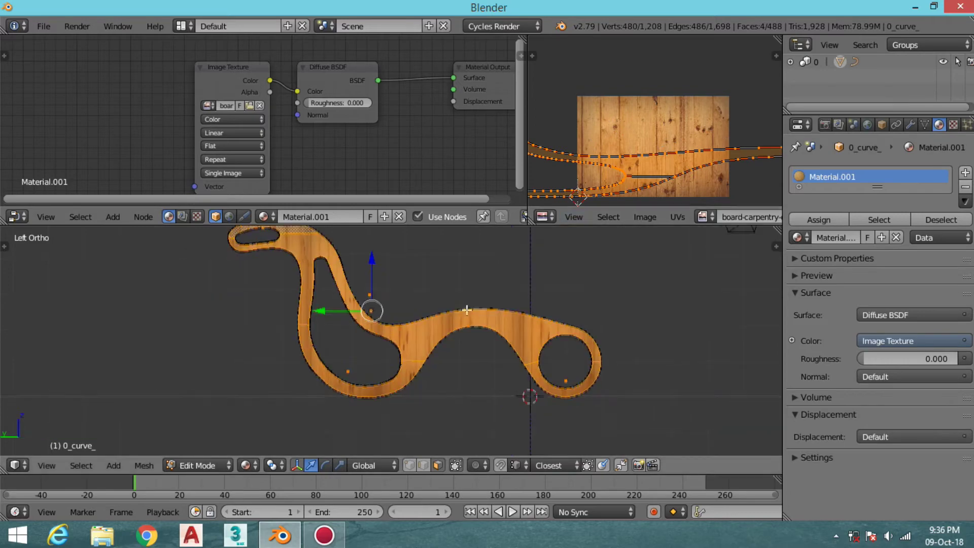
pyautogui.moveTo(385, 351); pyautogui.dragTo(456, 325, button='middle')
pyautogui.press('Tab')
# - Preview the finished wooden chair in rendered shading
pyautogui.scroll(2, 430, 363)
pyautogui.moveTo(430, 357); pyautogui.dragTo(465, 311, button='middle')
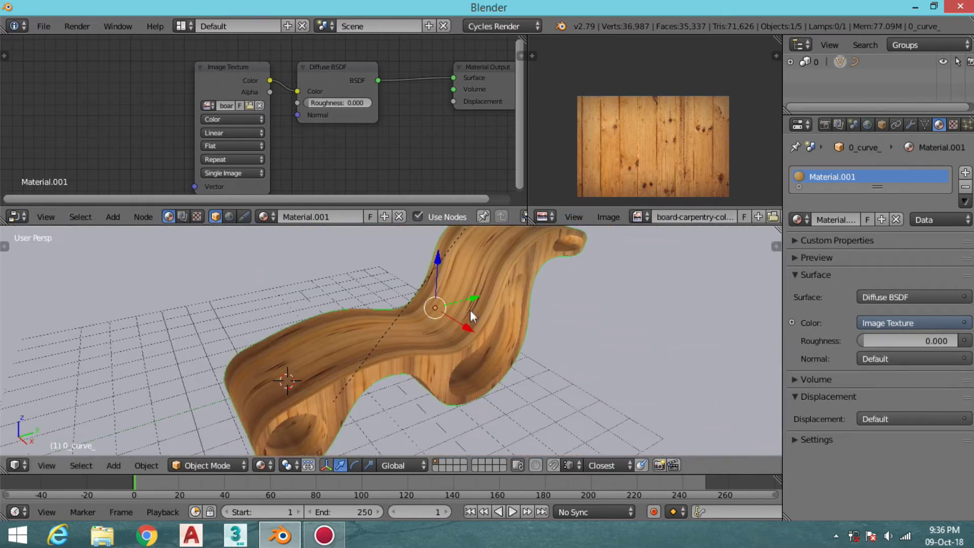
pyautogui.hotkey('shift', 'z')
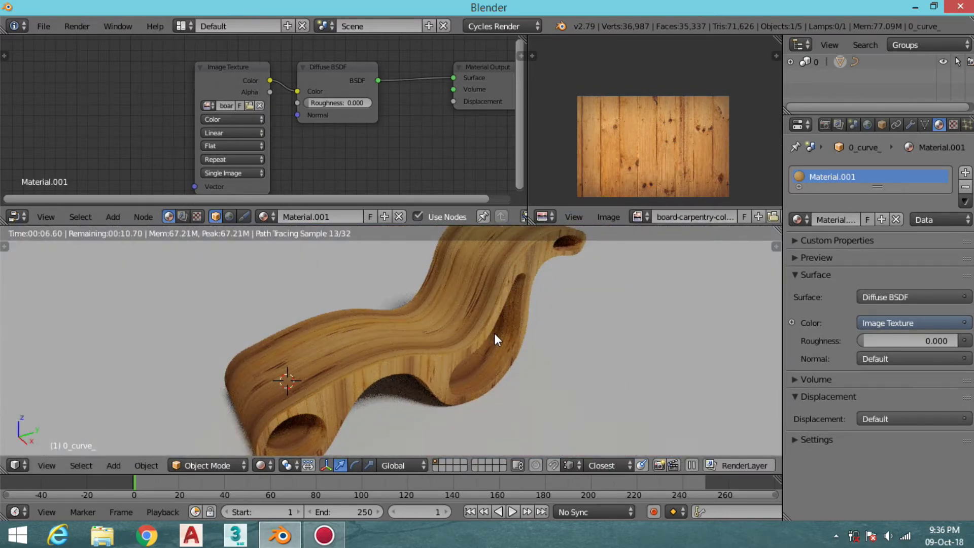
pyautogui.press('KP_7')
# - Select all the chair's geometry and scale its UVs 1.89 along Y
pyautogui.hotkey('shift', 'z')
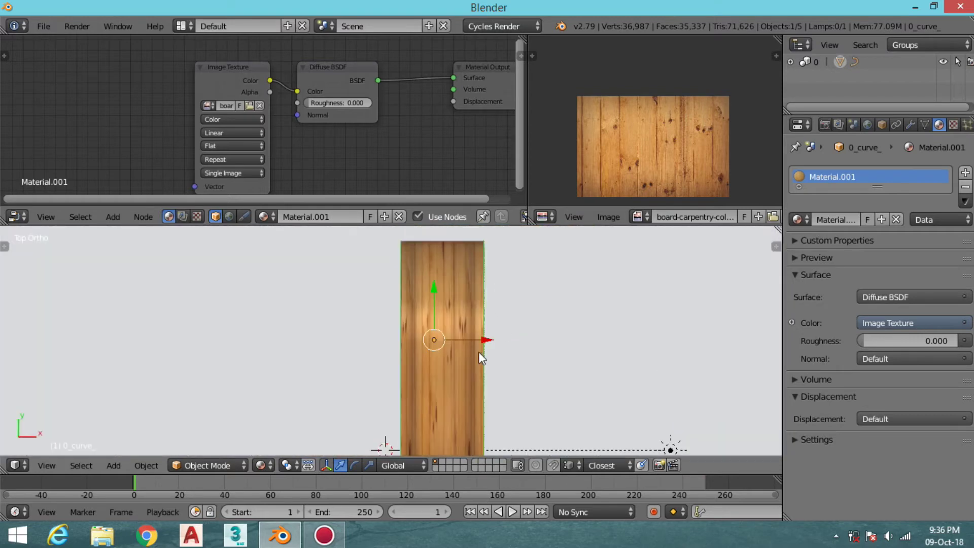
pyautogui.press('Tab')
pyautogui.press('a')
pyautogui.press('a')
pyautogui.scroll(1, 439, 314)
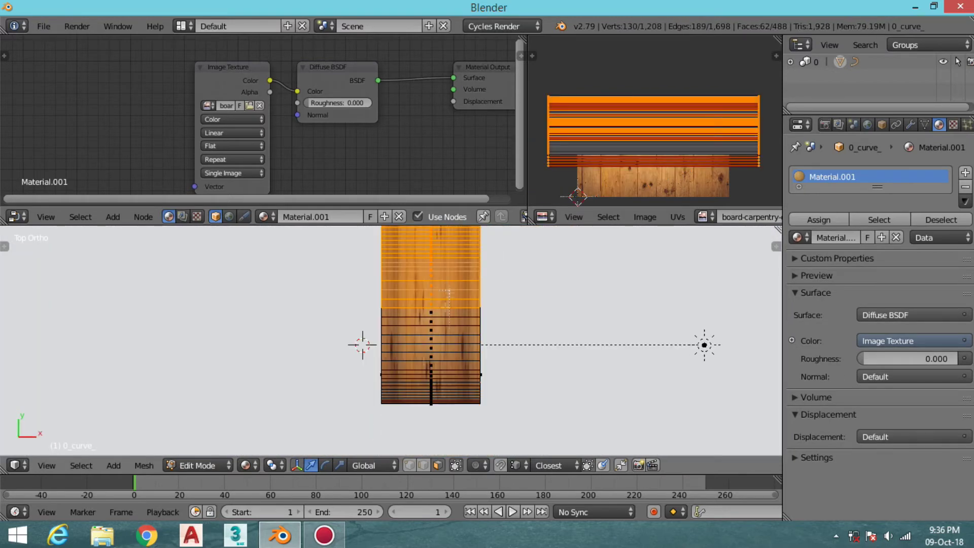
pyautogui.scroll(5, 368, 316)
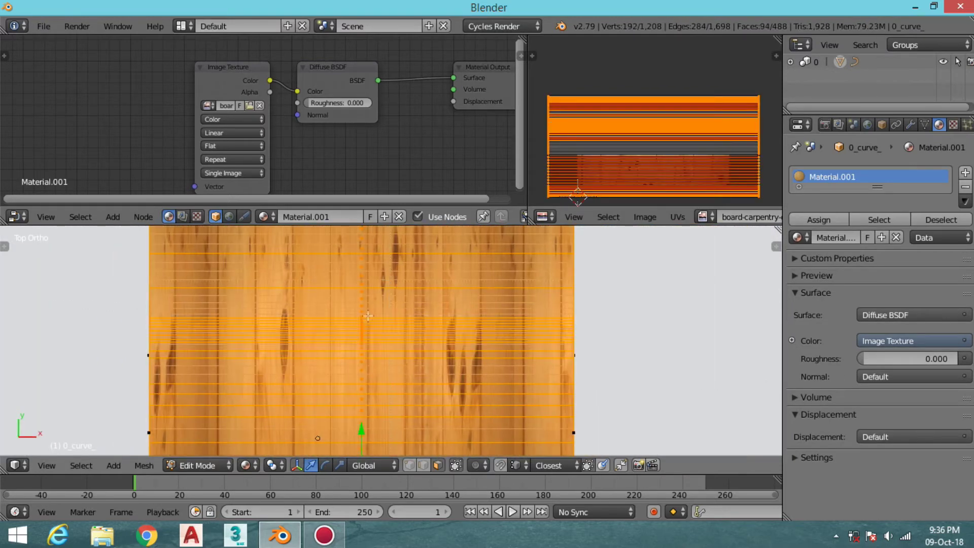
pyautogui.scroll(-4, 367, 316)
pyautogui.moveTo(368, 316)
pyautogui.mouseDown(button='middle')
pyautogui.moveTo(417, 264)
pyautogui.moveTo(456, 243)
pyautogui.mouseUp(button='middle')
pyautogui.press('s')
pyautogui.press('y')
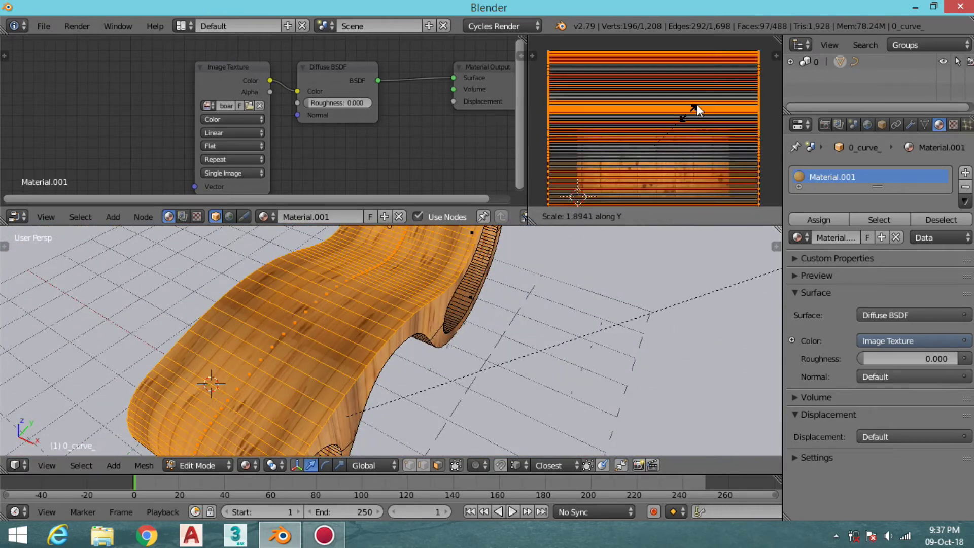
pyautogui.click(696, 110)
# - Check the texture in Object Mode, then shift the UVs along Y
pyautogui.scroll(-3, 450, 356)
pyautogui.press('Tab')
pyautogui.scroll(5, 446, 329)
pyautogui.moveTo(447, 329)
pyautogui.mouseDown(button='middle')
pyautogui.moveTo(482, 327)
pyautogui.moveTo(497, 294)
pyautogui.mouseUp(button='middle')
pyautogui.scroll(-3, 482, 328)
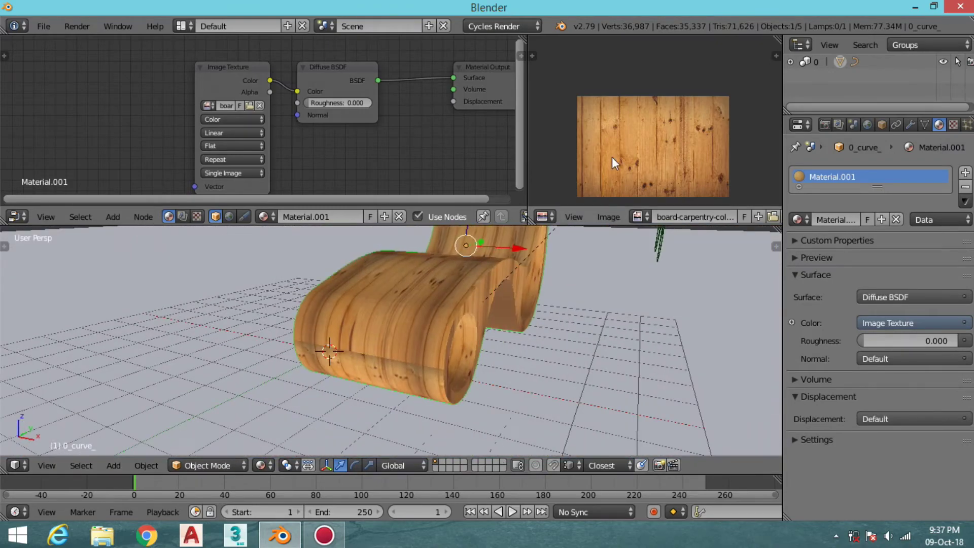
pyautogui.press('Tab')
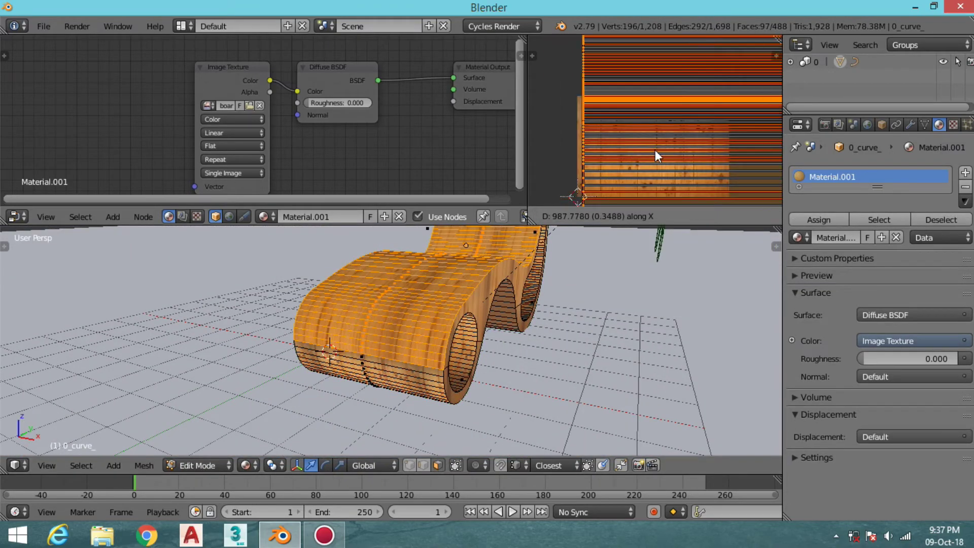
pyautogui.scroll(5, 457, 329)
pyautogui.moveTo(456, 330); pyautogui.dragTo(482, 305, button='middle')
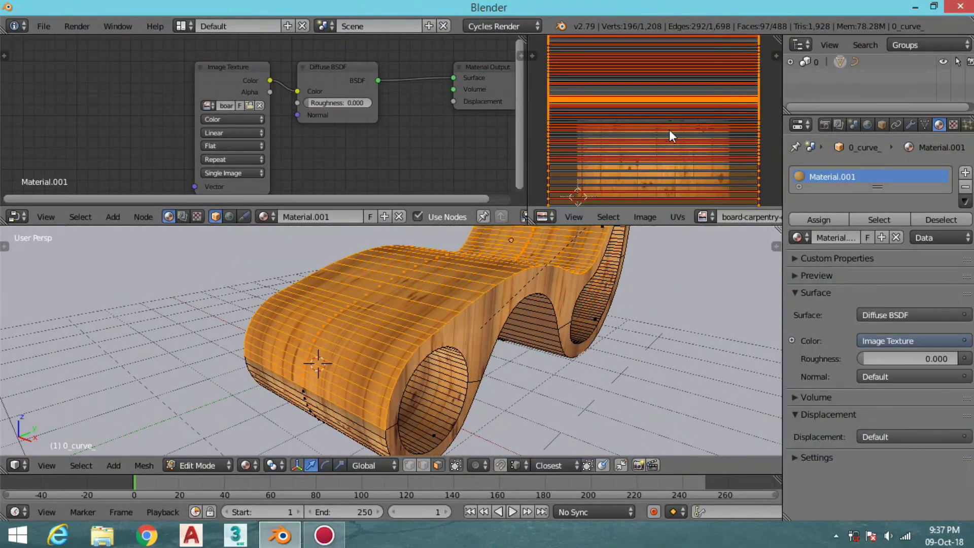
pyautogui.press('g')
pyautogui.press('y')
pyautogui.click(659, 165)
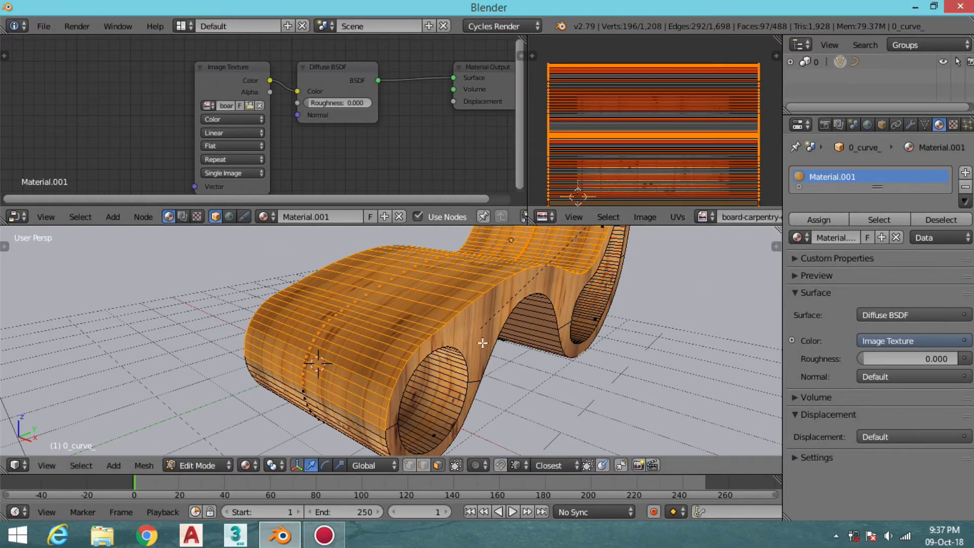
# - Preview the textured chair rendered, then isolate it in local view
pyautogui.press('Tab')
pyautogui.moveTo(434, 356); pyautogui.dragTo(482, 303, button='middle')
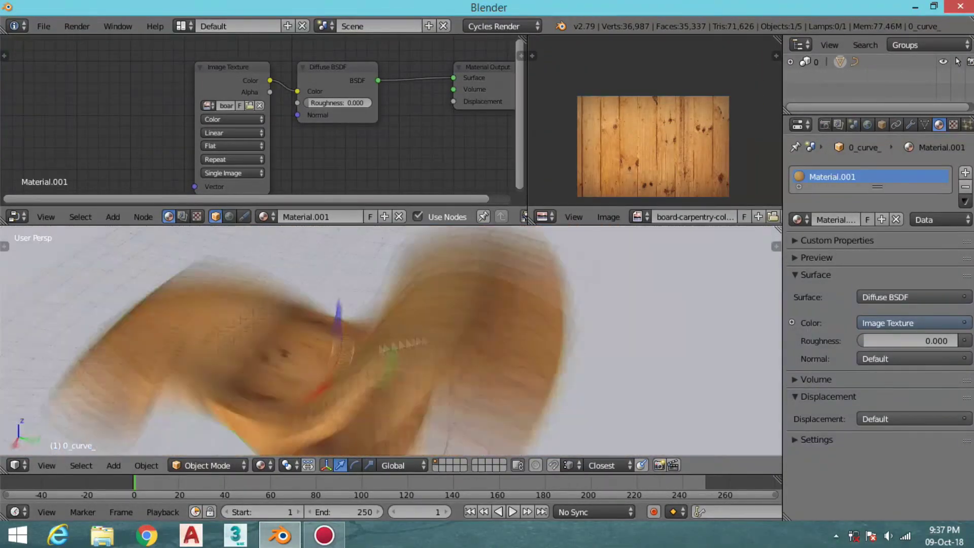
pyautogui.moveTo(457, 358); pyautogui.dragTo(458, 327, button='middle')
pyautogui.hotkey('shift', 'z')
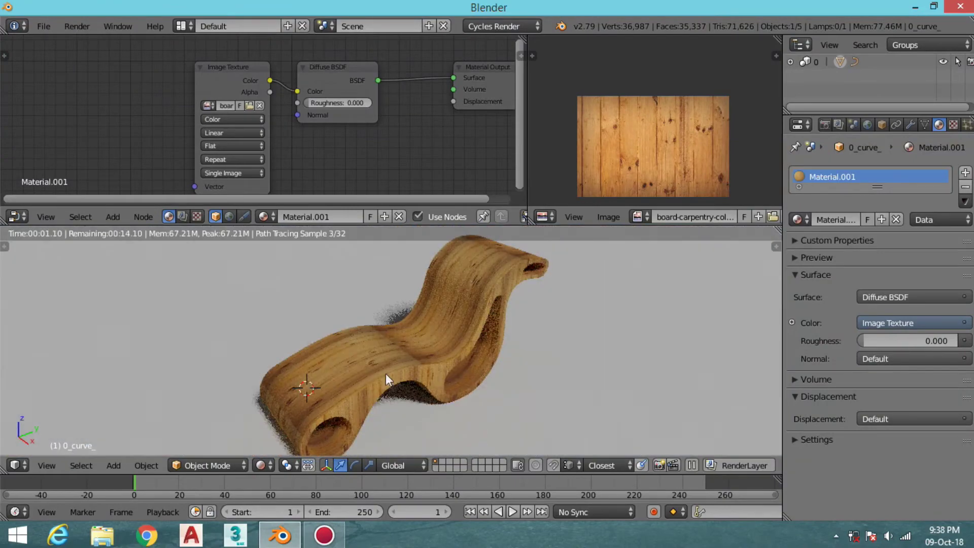
pyautogui.hotkey('shift', 'z')
pyautogui.moveTo(387, 372)
pyautogui.mouseDown(button='middle')
pyautogui.moveTo(524, 382)
pyautogui.moveTo(457, 385)
pyautogui.mouseUp(button='middle')
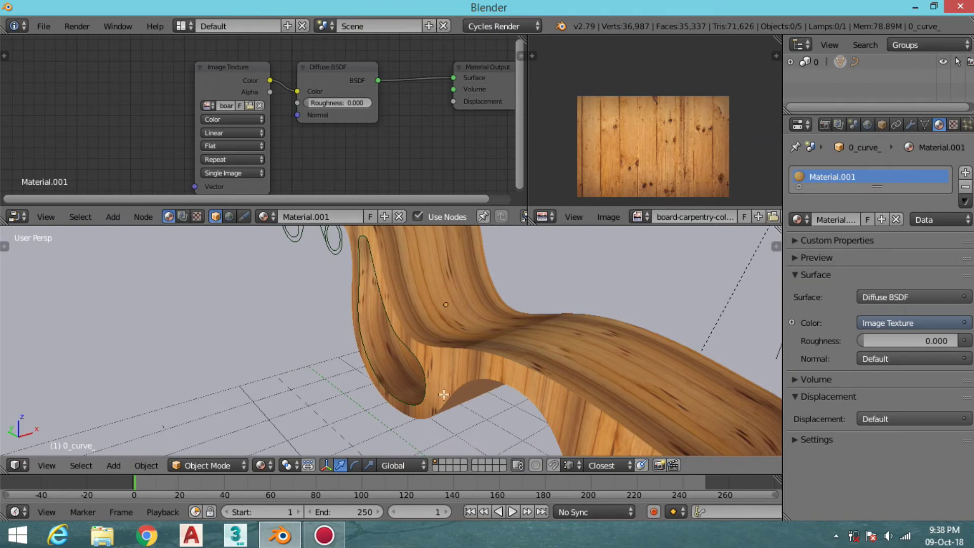
pyautogui.press('Tab')
pyautogui.press('Tab')
pyautogui.press('KP_Divide')
pyautogui.scroll(3, 456, 319)
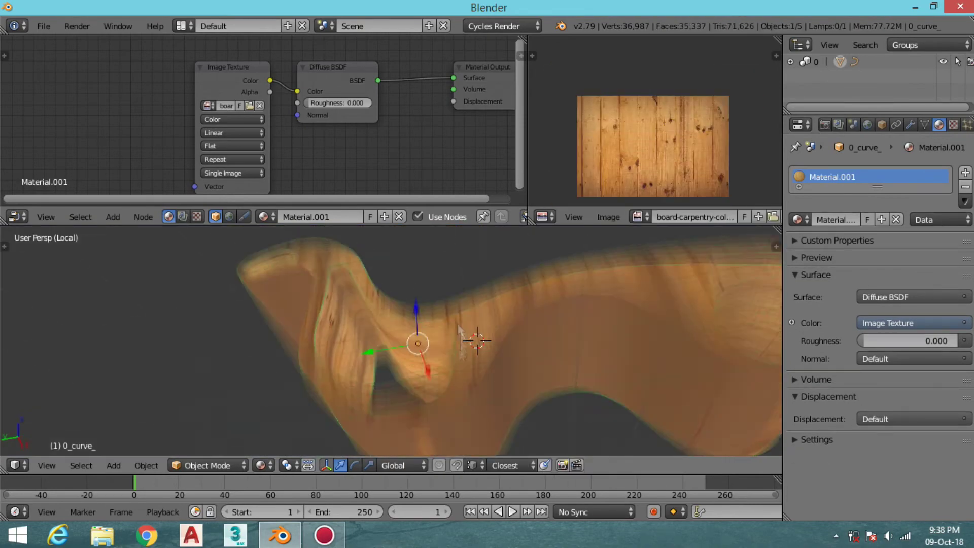
# - Switch the chair to Bottom Ortho view and enter Edit Mode
pyautogui.scroll(3, 456, 318)
pyautogui.moveTo(455, 319)
pyautogui.mouseDown(button='middle')
pyautogui.moveTo(436, 285)
pyautogui.moveTo(452, 340)
pyautogui.mouseUp(button='middle')
pyautogui.press('ctrl+KP_1')
pyautogui.press('ctrl+KP_7')
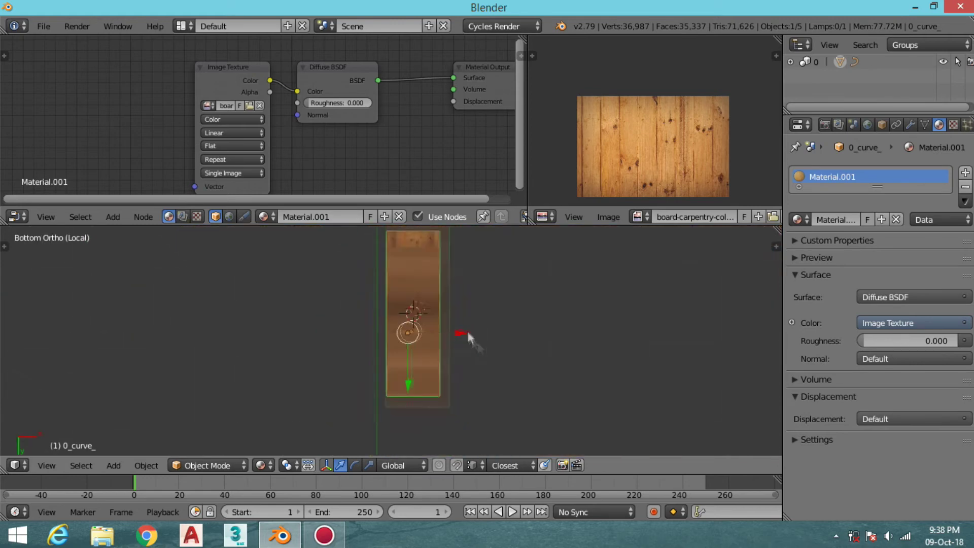
pyautogui.scroll(2, 467, 330)
pyautogui.press('Tab')
pyautogui.scroll(3, 608, 314)
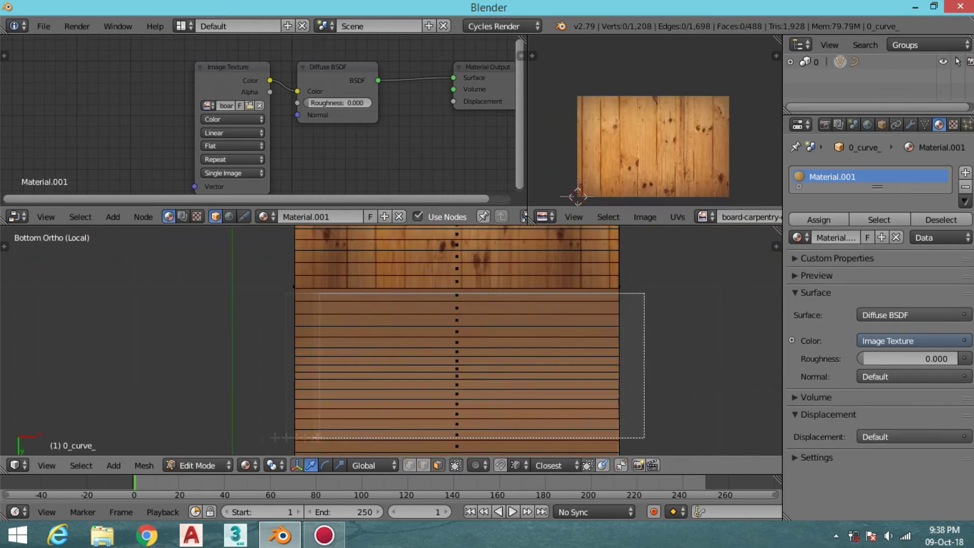
pyautogui.scroll(-2, 609, 314)
# - Select connected face strips with L and project their UVs from the bottom view
pyautogui.press('l')
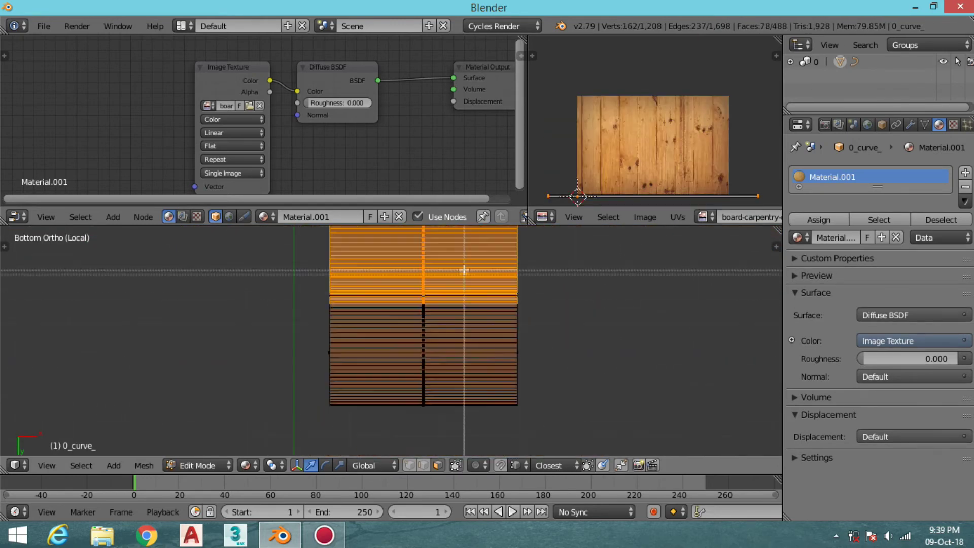
pyautogui.scroll(3, 430, 278)
pyautogui.press('l')
pyautogui.scroll(-2, 463, 287)
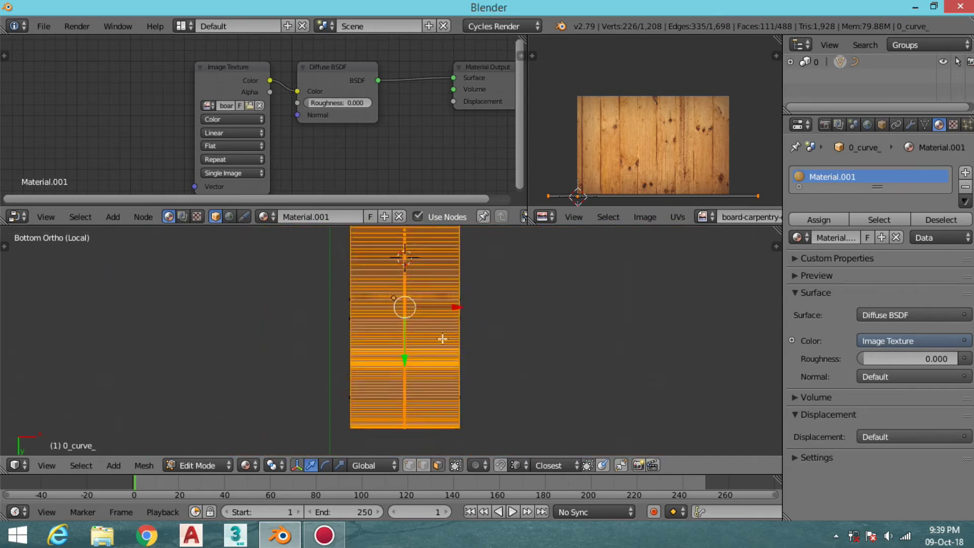
pyautogui.press('u')
pyautogui.press('Return')
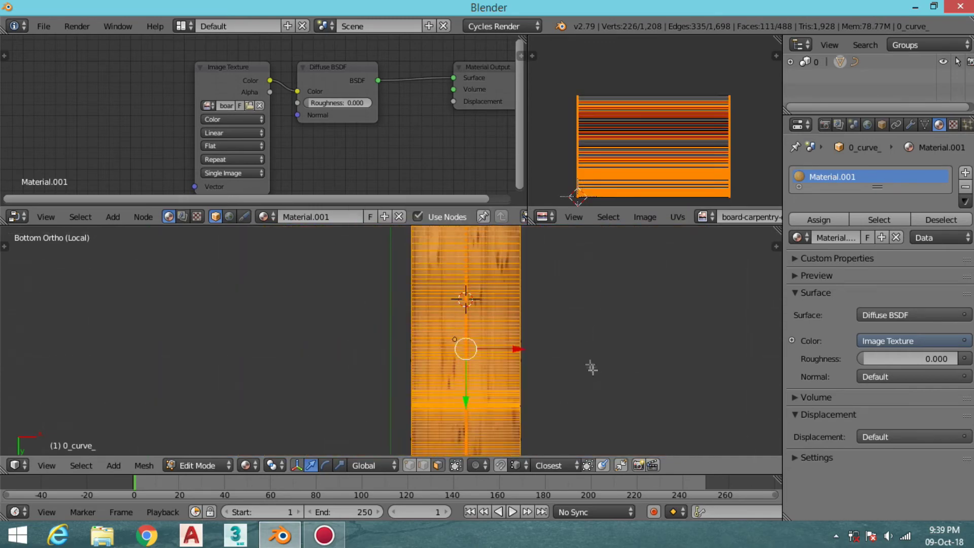
# - Rescale the projected UVs twice along X so the grain fits horizontally
pyautogui.moveTo(562, 351)
pyautogui.mouseDown(button='middle')
pyautogui.moveTo(510, 322)
pyautogui.moveTo(528, 294)
pyautogui.mouseUp(button='middle')
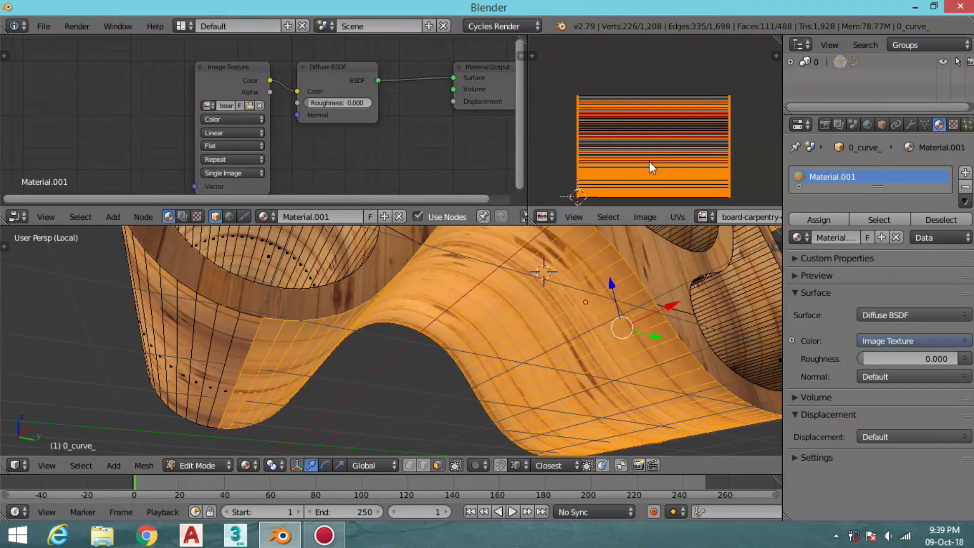
pyautogui.press('s')
pyautogui.press('x')
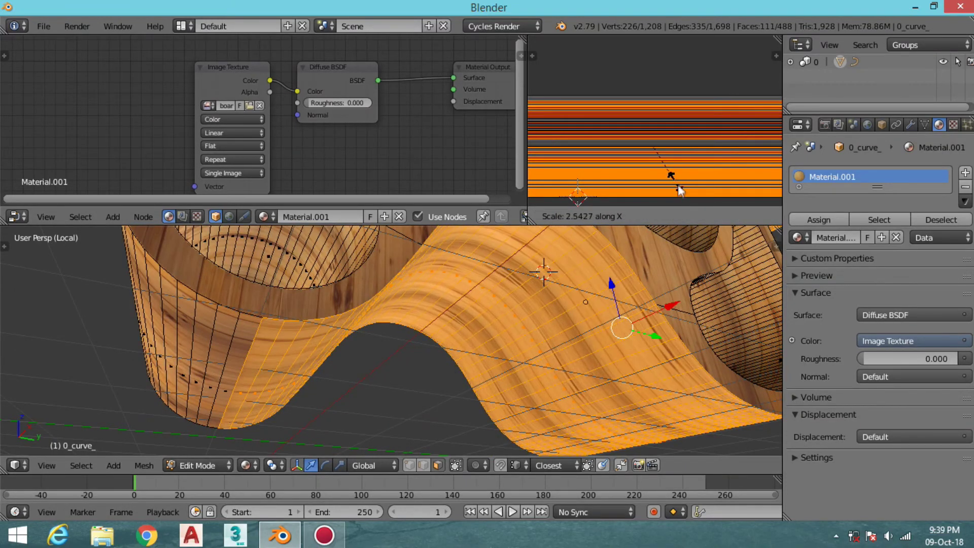
pyautogui.click(684, 196)
pyautogui.moveTo(553, 289)
pyautogui.mouseDown(button='middle')
pyautogui.moveTo(530, 320)
pyautogui.moveTo(691, 289)
pyautogui.moveTo(611, 281)
pyautogui.moveTo(638, 337)
pyautogui.moveTo(660, 304)
pyautogui.mouseUp(button='middle')
pyautogui.press('s')
pyautogui.press('x')
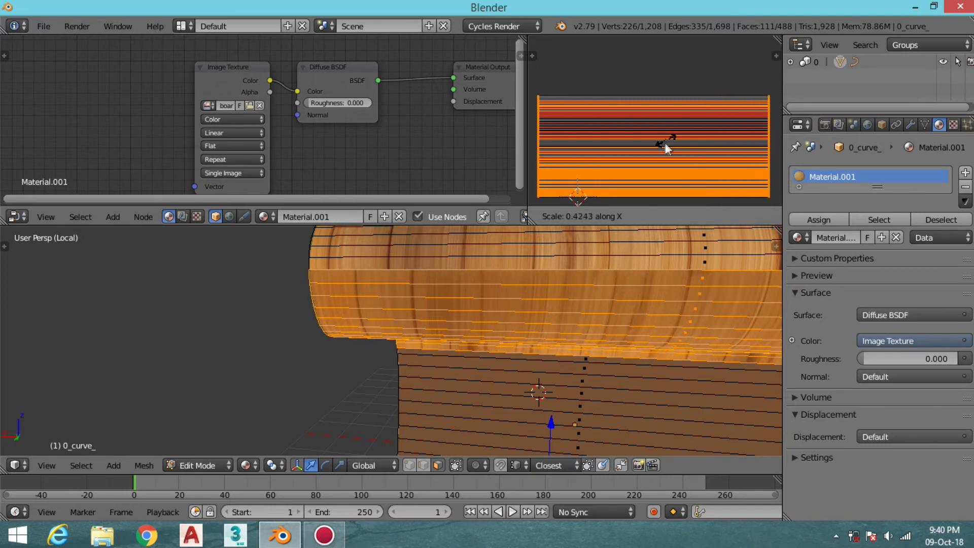
pyautogui.click(684, 122)
# - Stretch the UVs along Y and return to Object Mode to check the texture
pyautogui.moveTo(533, 324)
pyautogui.mouseDown(button='middle')
pyautogui.moveTo(599, 313)
pyautogui.moveTo(619, 294)
pyautogui.mouseUp(button='middle')
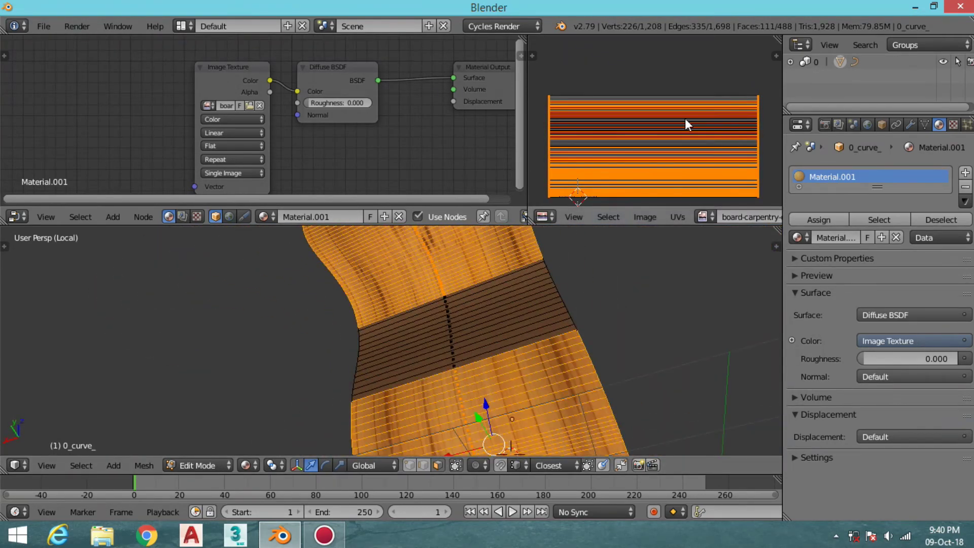
pyautogui.press('s')
pyautogui.press('y')
pyautogui.click(695, 95)
pyautogui.moveTo(507, 330); pyautogui.dragTo(584, 304, button='middle')
pyautogui.press('Tab')
pyautogui.press('Tab')
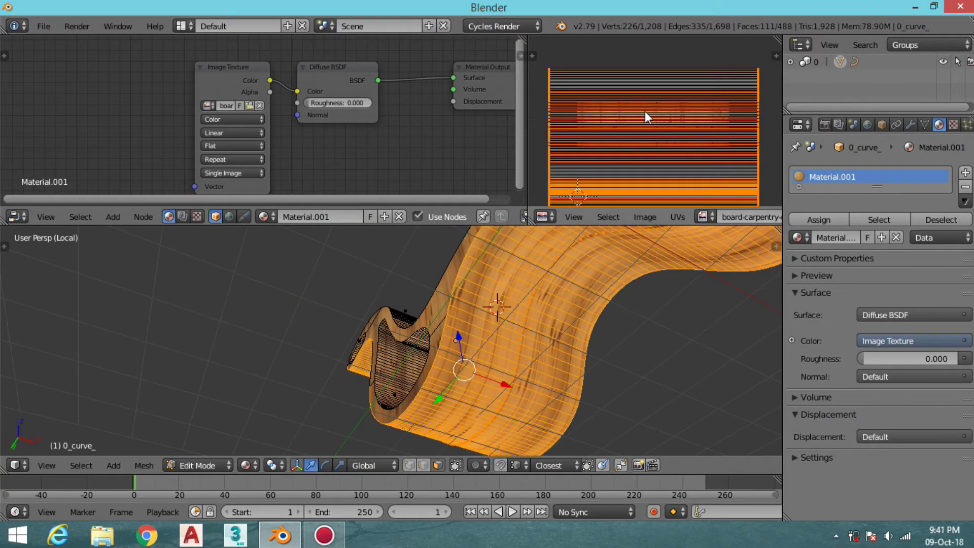
# - Stretch the face band's UVs along Y to 1.0466, then switch to Back Ortho view
pyautogui.press('s')
pyautogui.press('y')
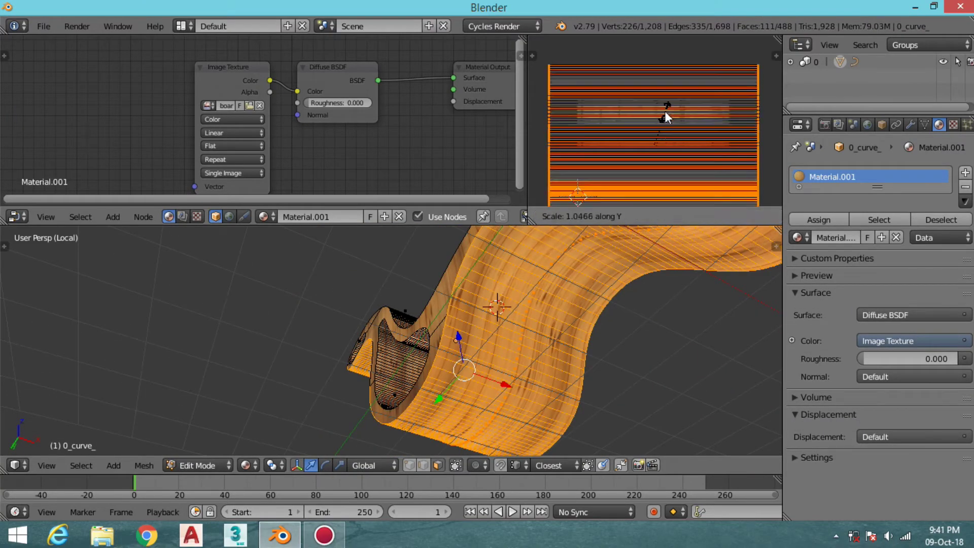
pyautogui.click(665, 111)
pyautogui.press('Tab')
pyautogui.moveTo(583, 315)
pyautogui.mouseDown(button='middle')
pyautogui.moveTo(615, 331)
pyautogui.moveTo(507, 330)
pyautogui.mouseUp(button='middle')
pyautogui.press('KP_3')
pyautogui.press('ctrl+KP_1')
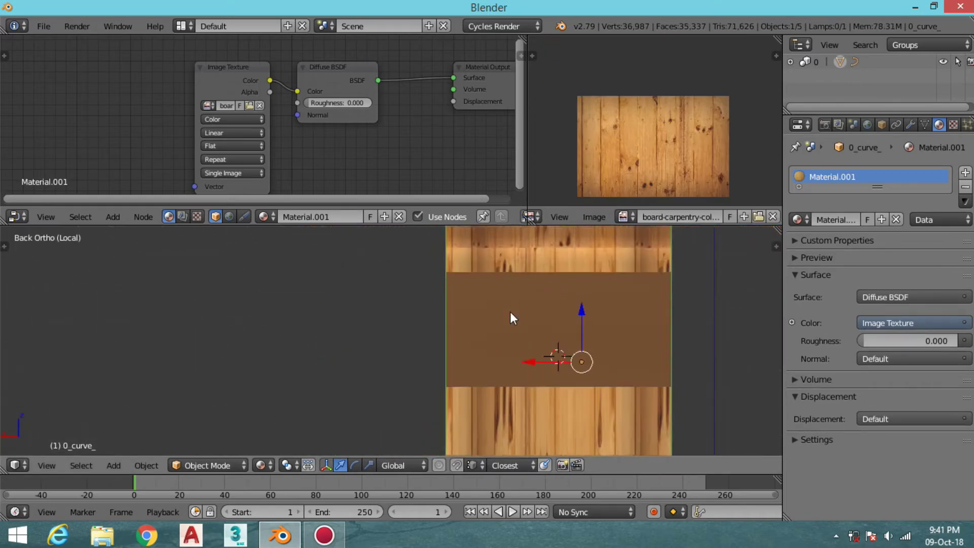
# - Select the chair's middle face band, project its UVs from Back view, and rescale along X
pyautogui.press('Tab')
pyautogui.press('l')
pyautogui.scroll(2, 508, 315)
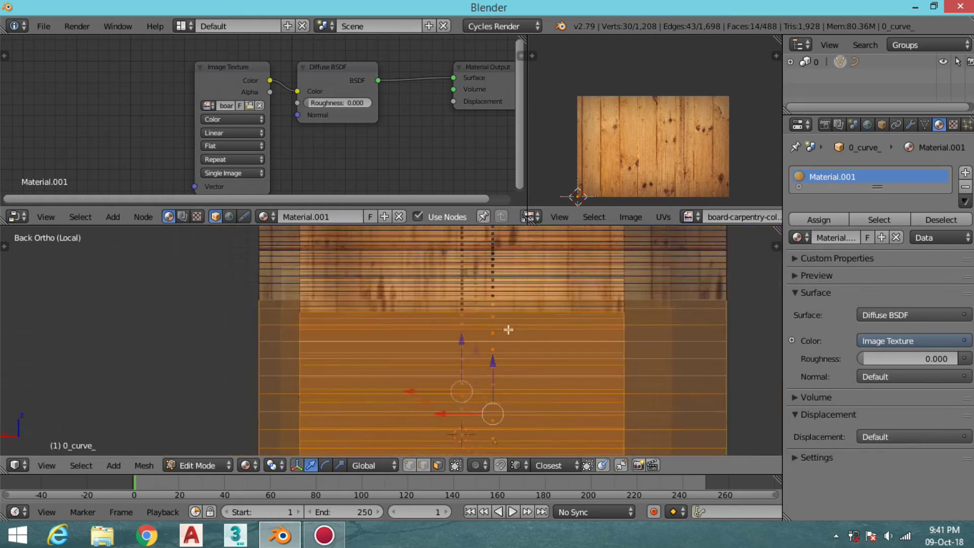
pyautogui.scroll(-2, 498, 318)
pyautogui.press('u')
pyautogui.click(436, 320)
pyautogui.press('s')
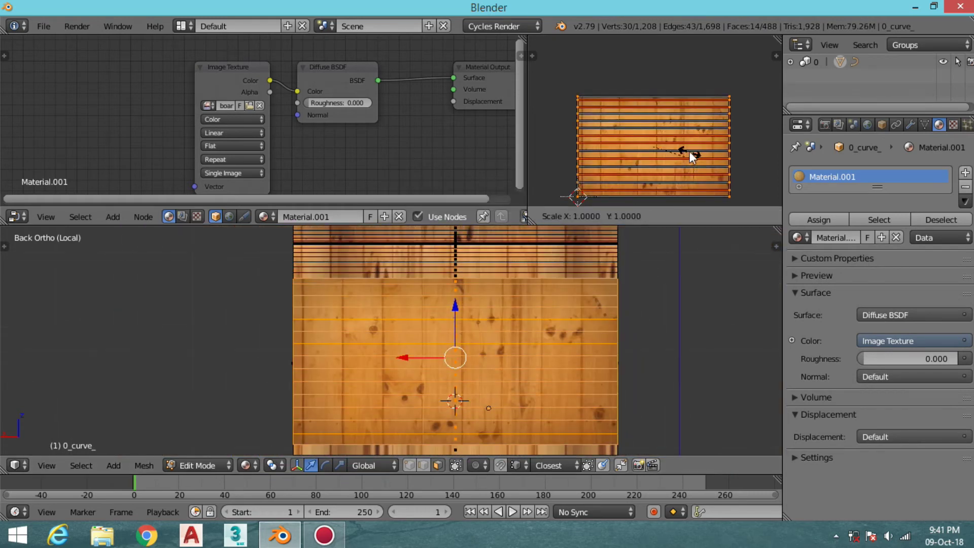
pyautogui.press('x')
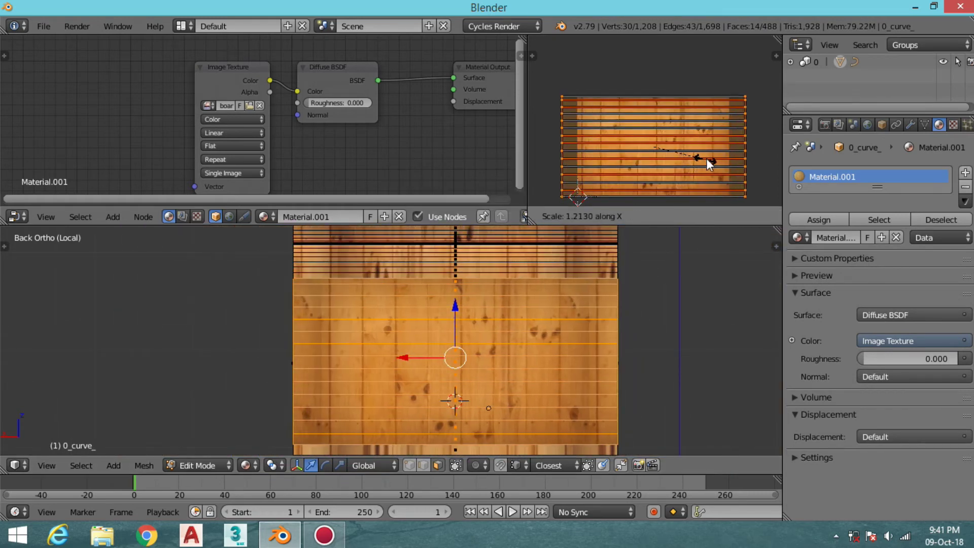
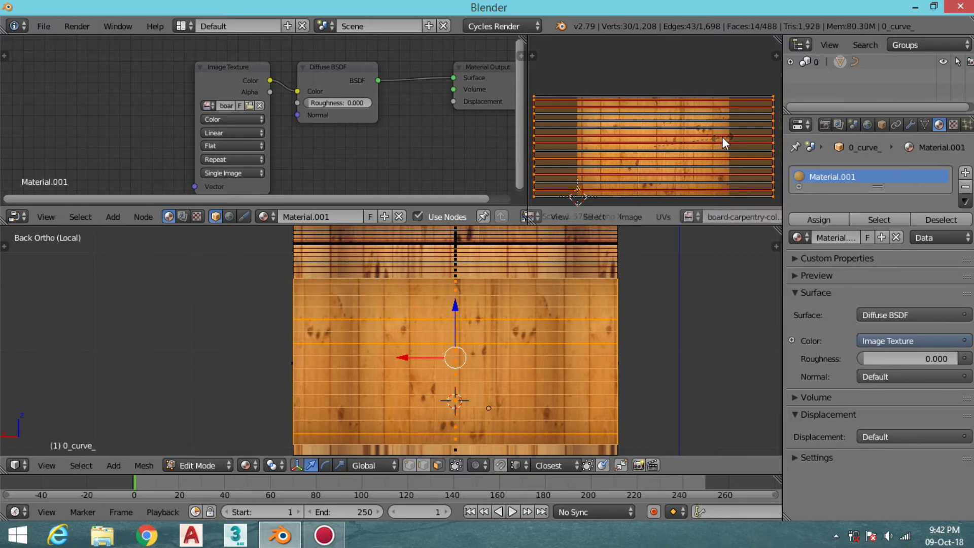
# - Narrow the chair's UVs along X and preview the planks in Object Mode
pyautogui.click(722, 137)
pyautogui.press('Tab')
pyautogui.moveTo(620, 363)
pyautogui.mouseDown(button='middle')
pyautogui.moveTo(509, 333)
pyautogui.moveTo(523, 313)
pyautogui.moveTo(550, 396)
pyautogui.moveTo(432, 406)
pyautogui.moveTo(531, 389)
pyautogui.moveTo(533, 398)
pyautogui.moveTo(598, 348)
pyautogui.moveTo(416, 325)
pyautogui.moveTo(364, 348)
pyautogui.moveTo(451, 339)
pyautogui.moveTo(465, 353)
pyautogui.mouseUp(button='middle')
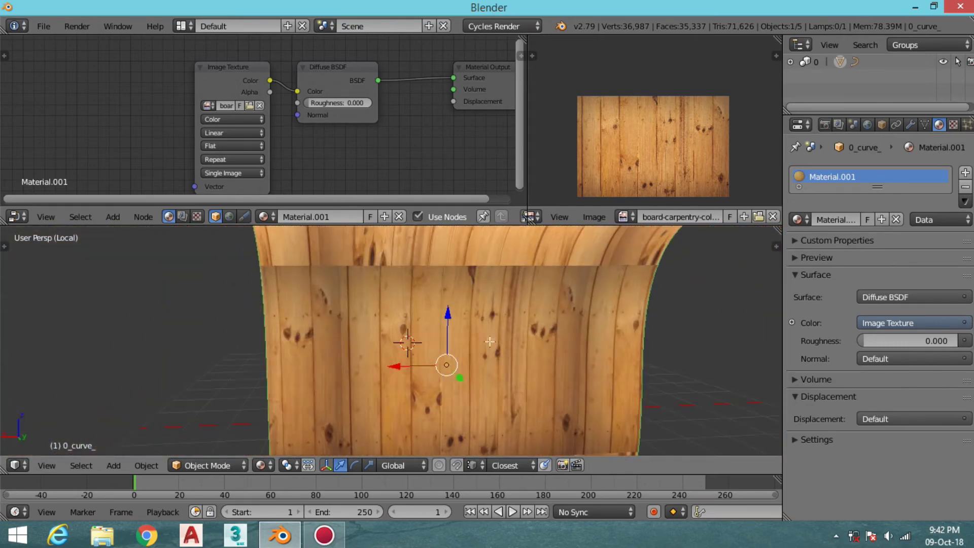
pyautogui.press('Tab')
pyautogui.press('s')
pyautogui.press('x')
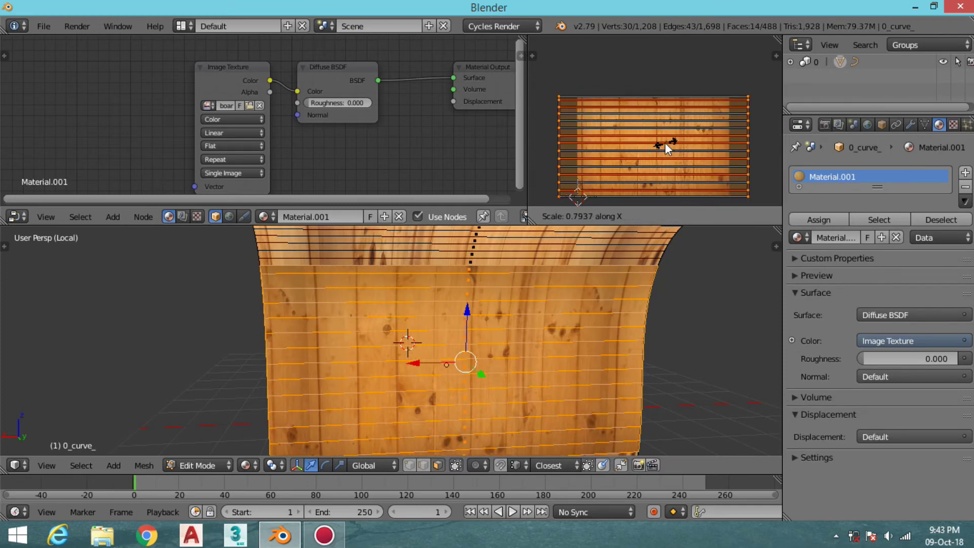
pyautogui.click(662, 142)
pyautogui.press('Tab')
pyautogui.moveTo(641, 286)
pyautogui.mouseDown(button='middle')
pyautogui.moveTo(586, 293)
pyautogui.moveTo(522, 342)
pyautogui.moveTo(539, 321)
pyautogui.mouseUp(button='middle')
# - Widen the UVs along X, then shift them sideways along X, checking from the back view
pyautogui.press('Tab')
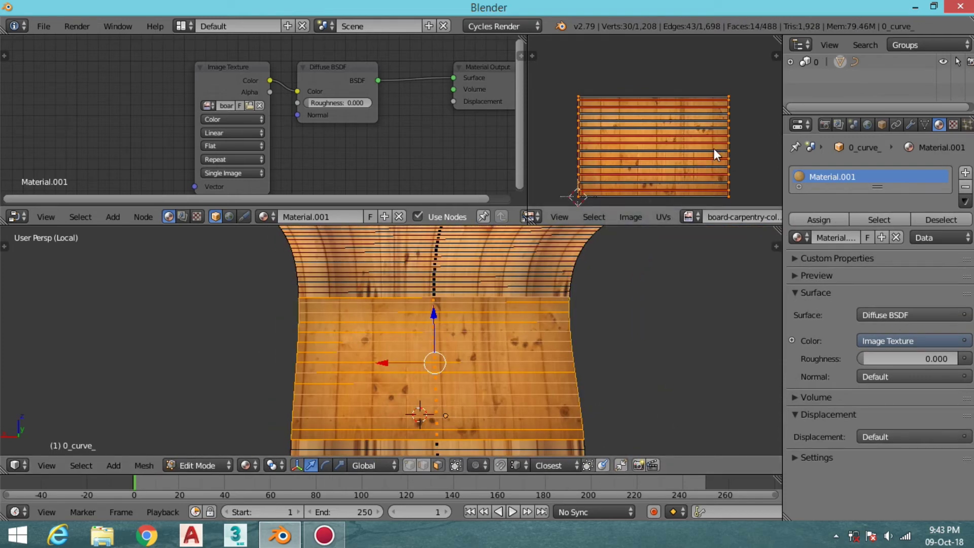
pyautogui.press('s')
pyautogui.press('x')
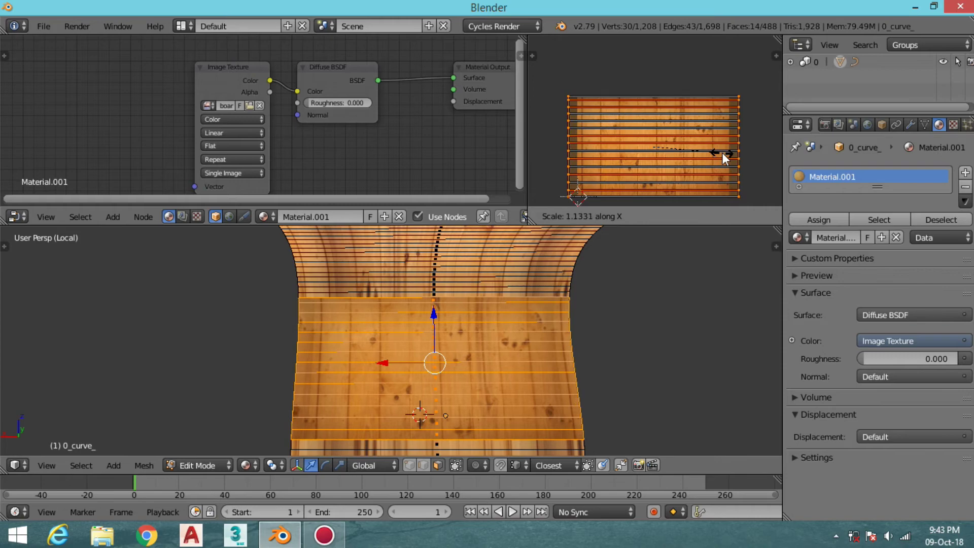
pyautogui.click(722, 154)
pyautogui.press('Tab')
pyautogui.press('ctrl+KP_1')
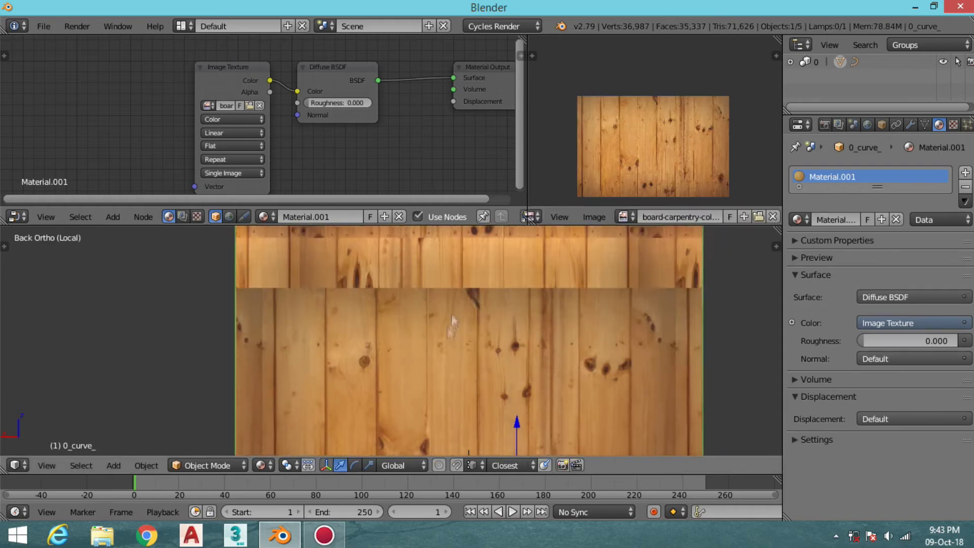
pyautogui.press('Tab')
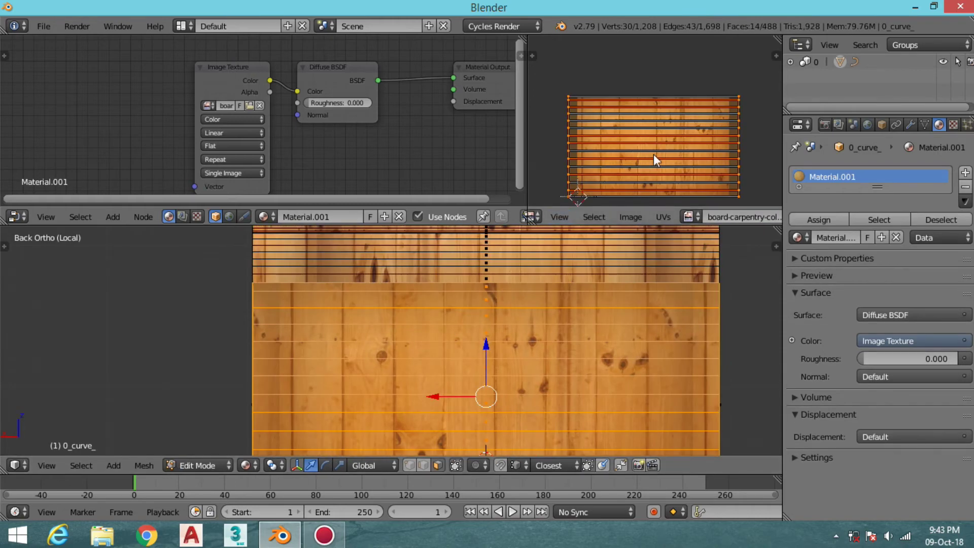
pyautogui.press('g')
pyautogui.press('x')
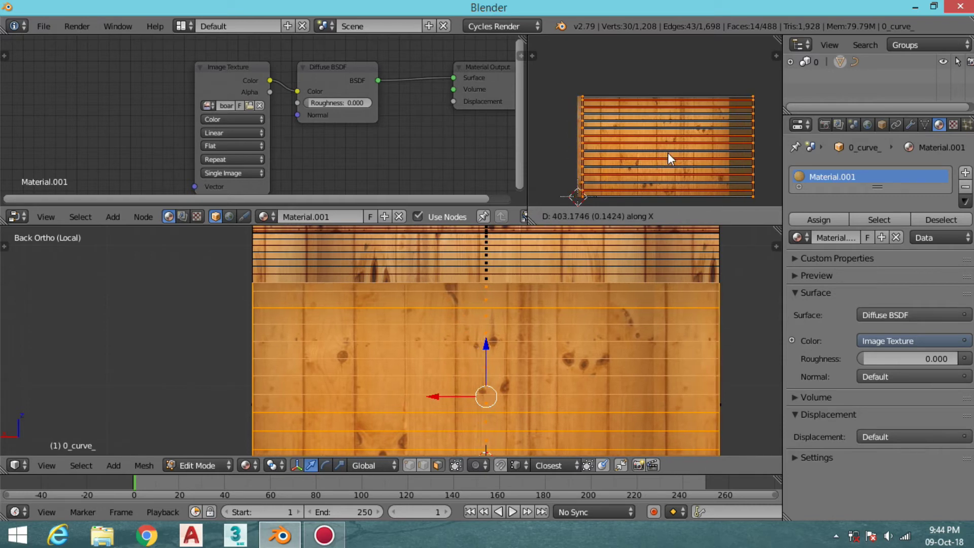
pyautogui.click(666, 150)
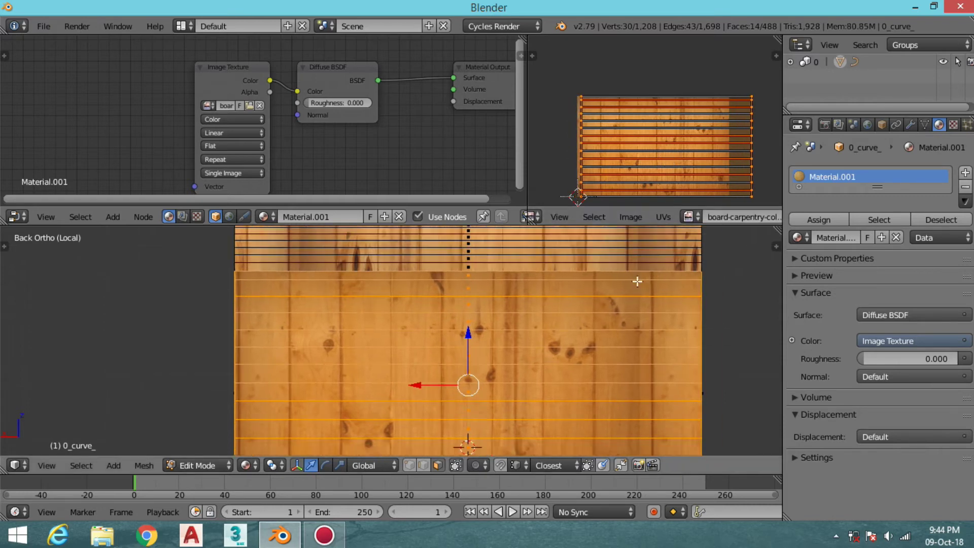
pyautogui.press('Tab')
pyautogui.press('Tab')
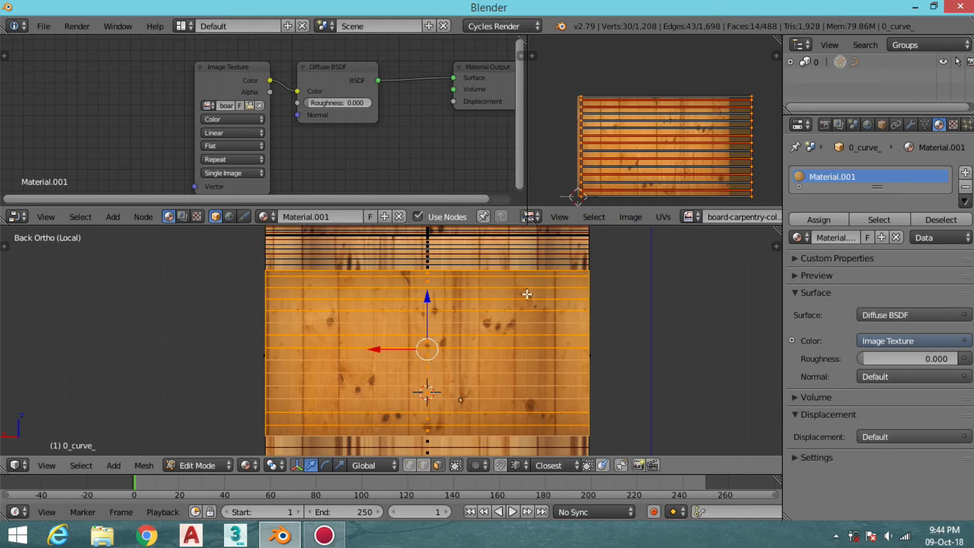
# - Scale the UVs wider along X again and make a final X shift of the layout
pyautogui.press('s')
pyautogui.press('x')
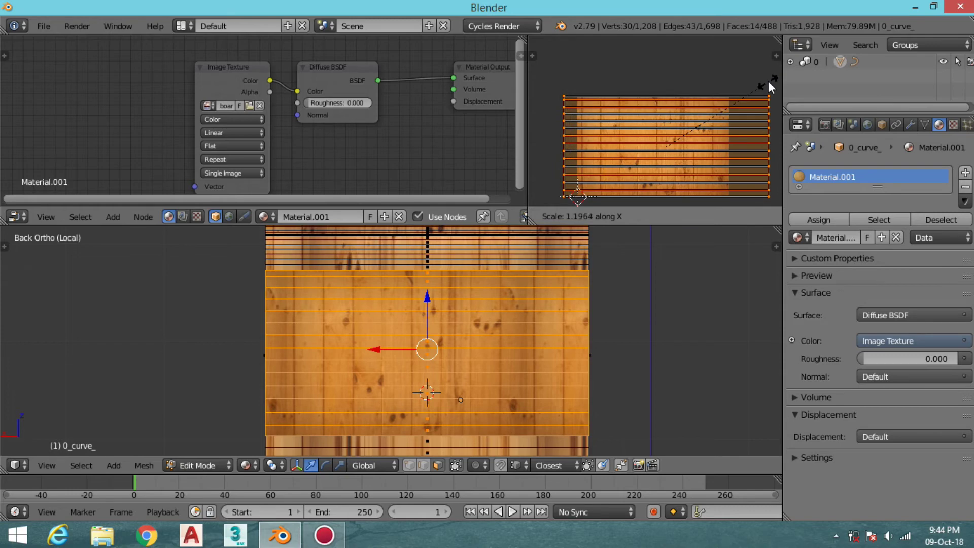
pyautogui.click(531, 69)
pyautogui.scroll(1, 403, 311)
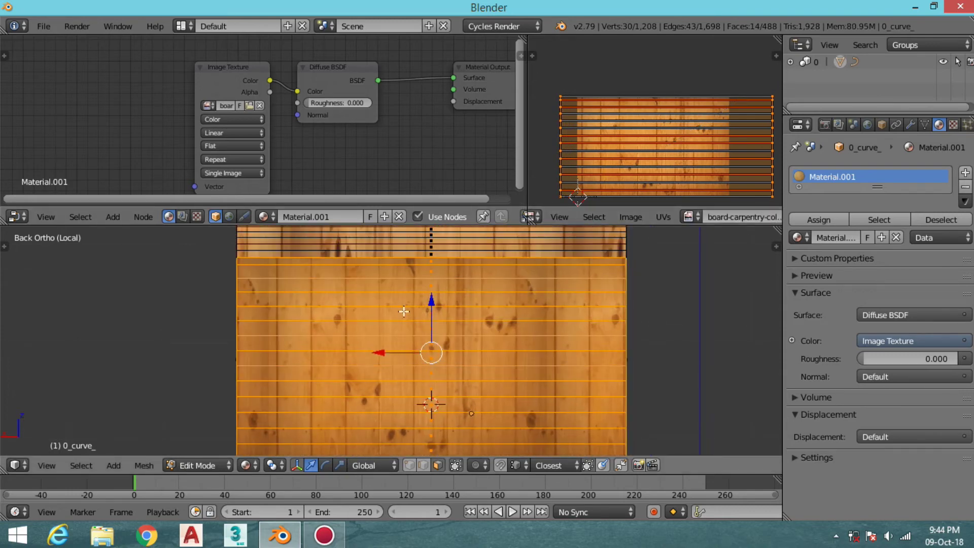
pyautogui.press('Tab')
pyautogui.keyDown('shift'); pyautogui.moveTo(464, 280); pyautogui.dragTo(443, 306, button='middle'); pyautogui.keyUp('shift')
pyautogui.press('Tab')
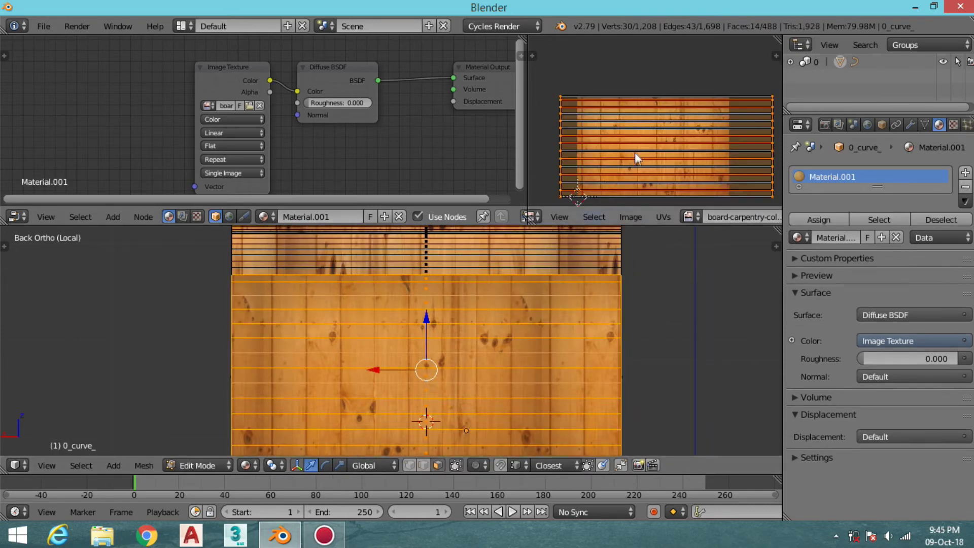
pyautogui.press('g')
pyautogui.press('x')
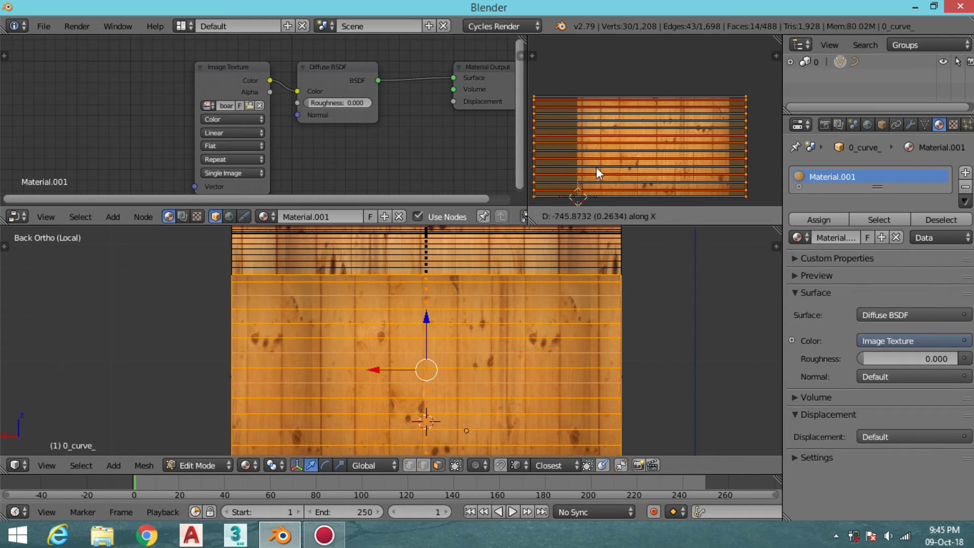
pyautogui.click(623, 165)
# - Return to Object Mode and preview the plank-textured chair with rendered shading
pyautogui.moveTo(456, 330)
pyautogui.mouseDown(button='middle')
pyautogui.moveTo(525, 304)
pyautogui.moveTo(443, 324)
pyautogui.moveTo(382, 358)
pyautogui.moveTo(387, 348)
pyautogui.mouseUp(button='middle')
pyautogui.press('Tab')
pyautogui.scroll(-5, 526, 306)
pyautogui.hotkey('shift', 'z')
pyautogui.hotkey('shift', 'z')
pyautogui.scroll(3, 413, 306)
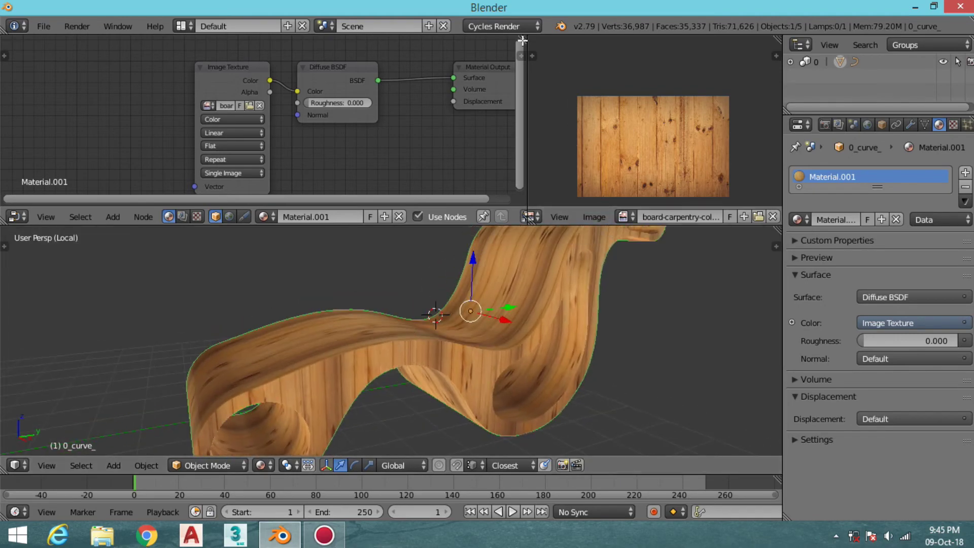
# - Remove the node and image editors so the 3D view fills the window, and exit local view
pyautogui.moveTo(523, 40); pyautogui.dragTo(659, 127)
pyautogui.moveTo(780, 226); pyautogui.dragTo(609, 152)
pyautogui.press('KP_Divide')
pyautogui.scroll(4, 482, 291)
# - Make the floor plane's colour dark and check it in a rendered preview
pyautogui.rightClick(482, 285)
pyautogui.click(908, 323)
pyautogui.moveTo(956, 121); pyautogui.dragTo(772, 224)
pyautogui.hotkey('shift', 'z')
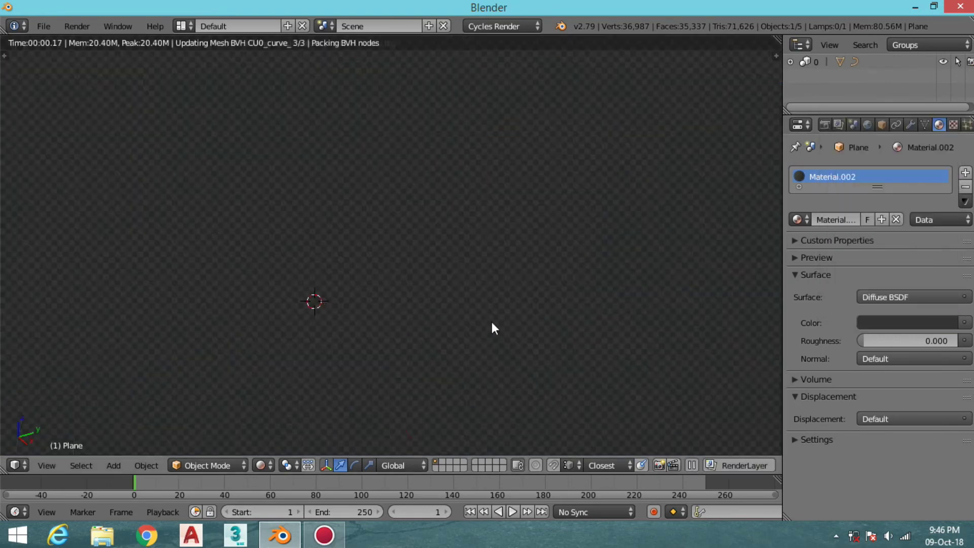
pyautogui.hotkey('shift', 'z')
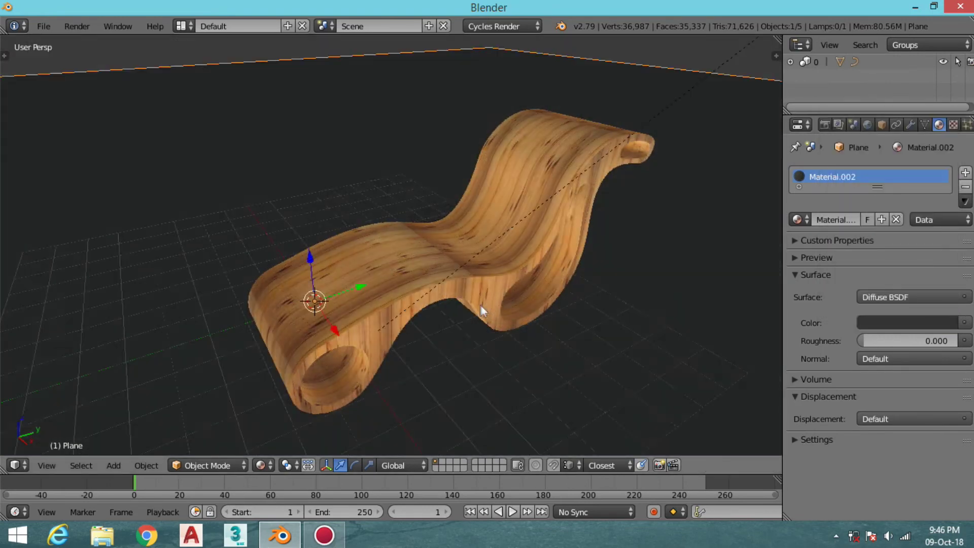
pyautogui.moveTo(482, 311); pyautogui.dragTo(560, 285, button='middle')
# - Add a Point lamp beside the chair and duplicate it along Y to the other side
pyautogui.hotkey('shift', 'a')
pyautogui.click(606, 386)
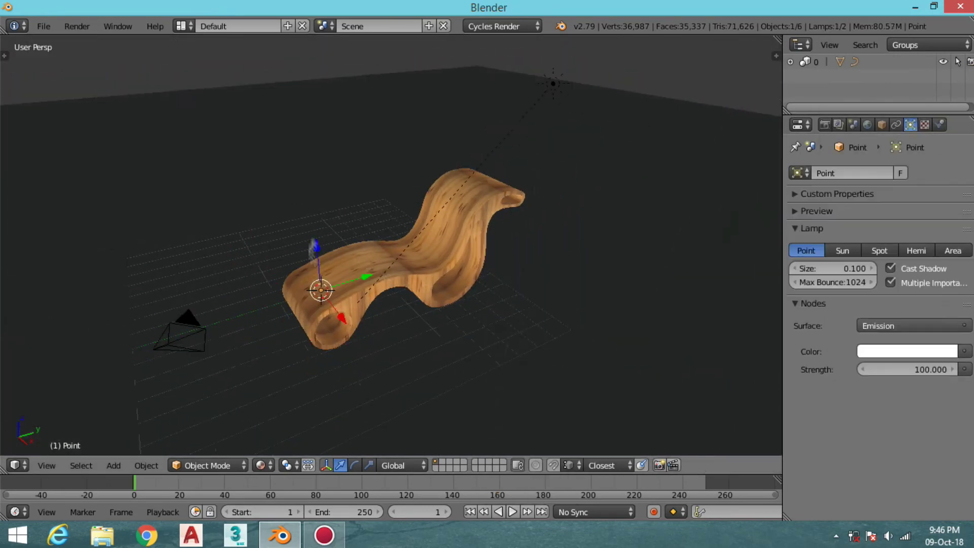
pyautogui.moveTo(606, 386); pyautogui.dragTo(444, 236, button='middle')
pyautogui.scroll(-3, 444, 236)
pyautogui.click(294, 250)
pyautogui.hotkey('shift', 'd')
pyautogui.press('y')
pyautogui.click(635, 245)
pyautogui.moveTo(634, 246); pyautogui.dragTo(506, 260, button='middle')
pyautogui.scroll(3, 467, 272)
# - Look through the scene camera and reframe the chair within the camera view
pyautogui.press('KP_0')
pyautogui.rightClick(525, 354)
pyautogui.press('n')
pyautogui.scroll(-3, 685, 212)
pyautogui.press('n')
pyautogui.rightClick(424, 257)
pyautogui.moveTo(424, 258); pyautogui.dragTo(430, 242, button='middle')
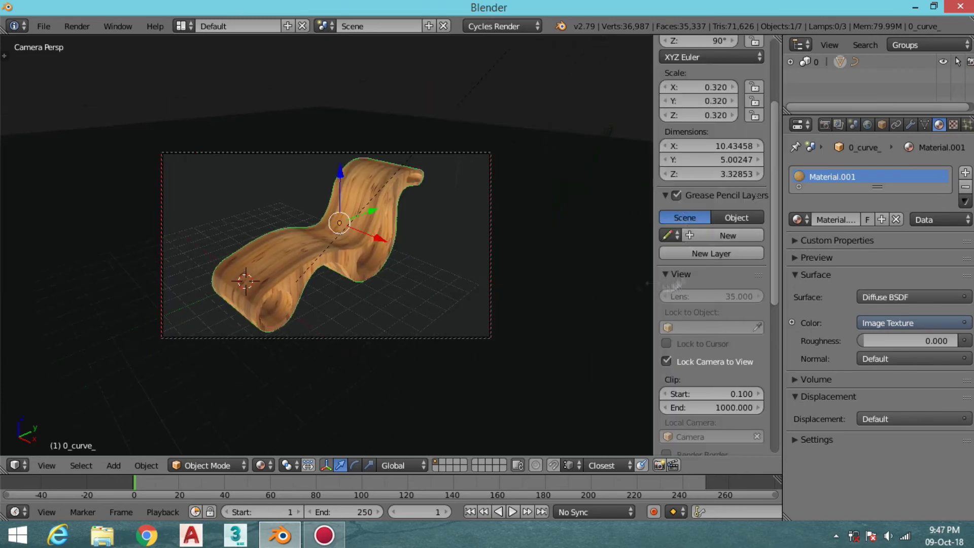
pyautogui.click(825, 124)
# - From the top view, move the two point lamps to either side of the chair
pyautogui.hotkey('shift', 'z')
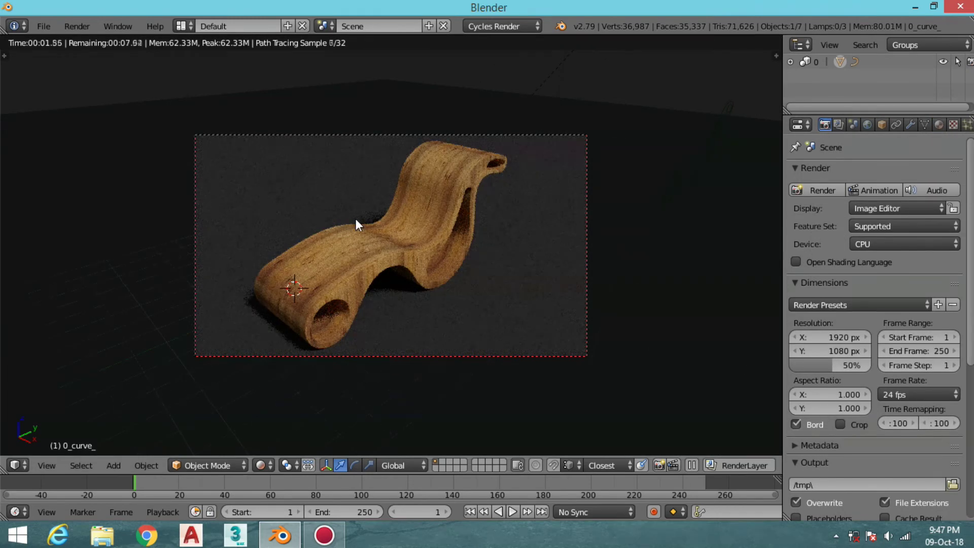
pyautogui.rightClick(584, 75)
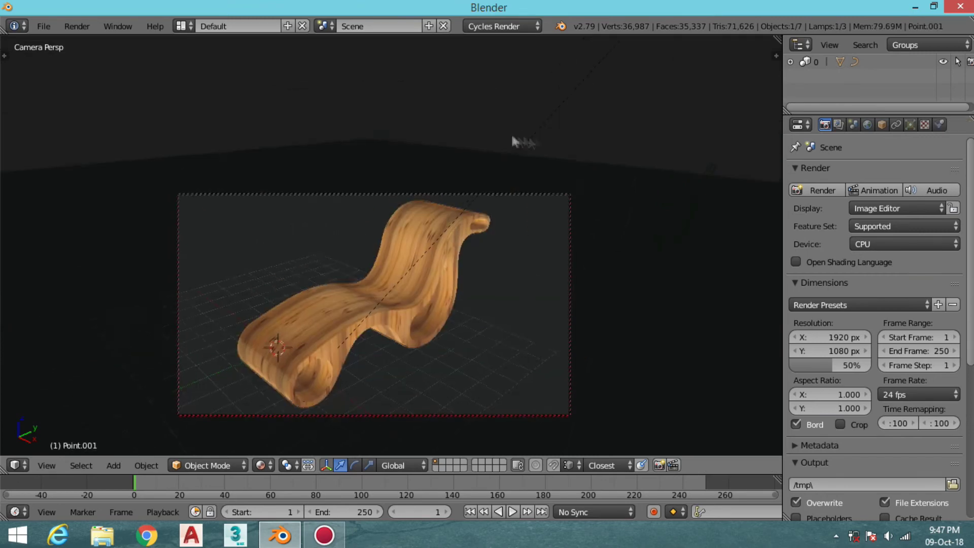
pyautogui.press('KP_7')
pyautogui.press('g')
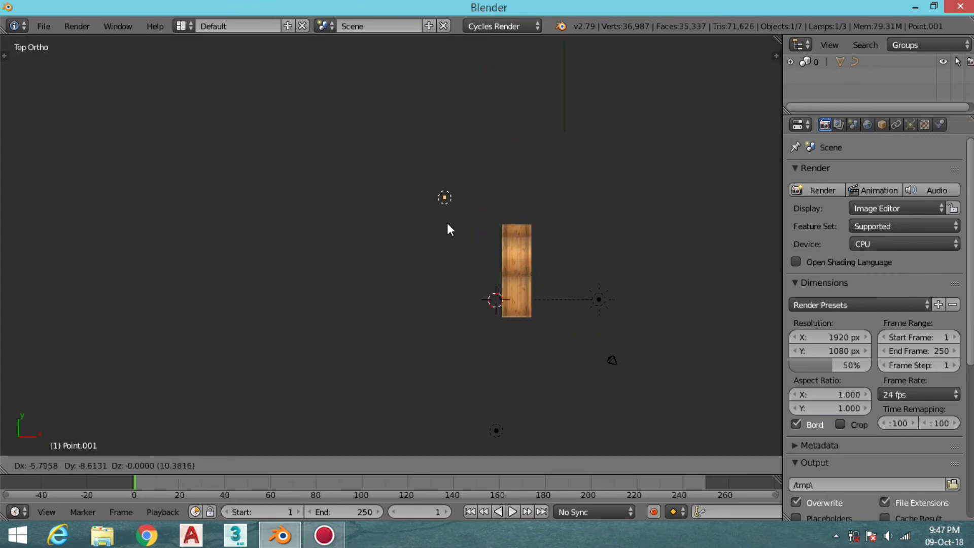
pyautogui.click(481, 233)
pyautogui.rightClick(496, 431)
pyautogui.press('g')
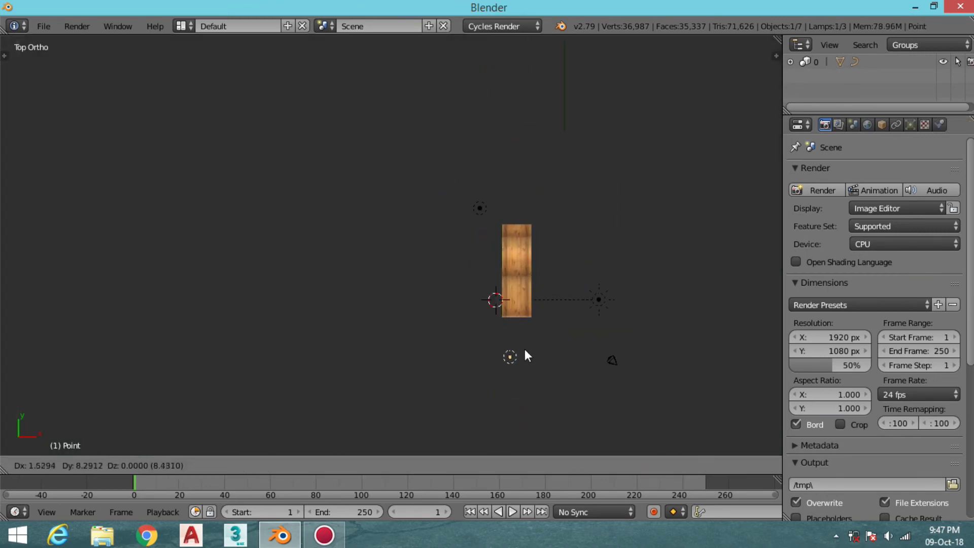
pyautogui.click(525, 355)
# - Set both lamps' size to 1.000 and lamp Point.001's strength to 200
pyautogui.scroll(1, 646, 394)
pyautogui.scroll(1, 647, 395)
pyautogui.click(910, 124)
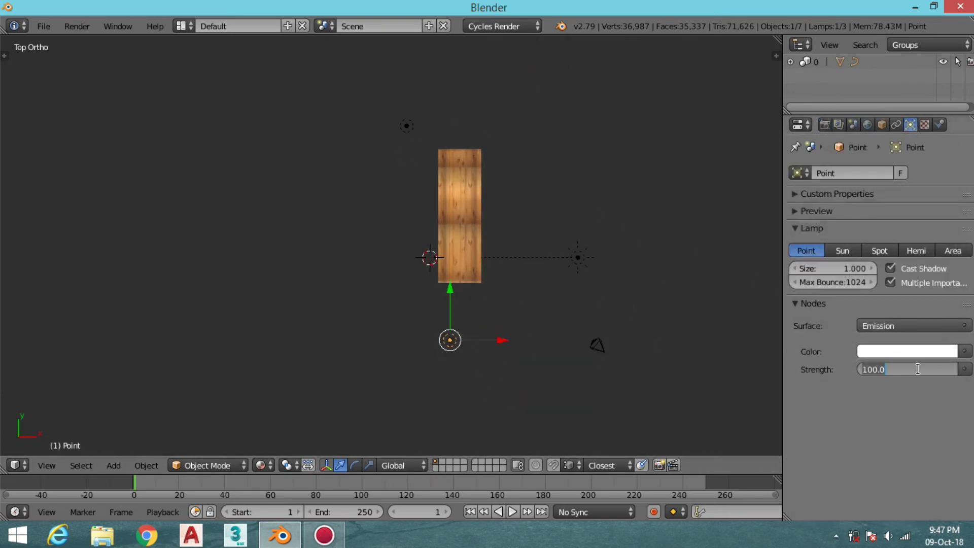
pyautogui.rightClick(405, 125)
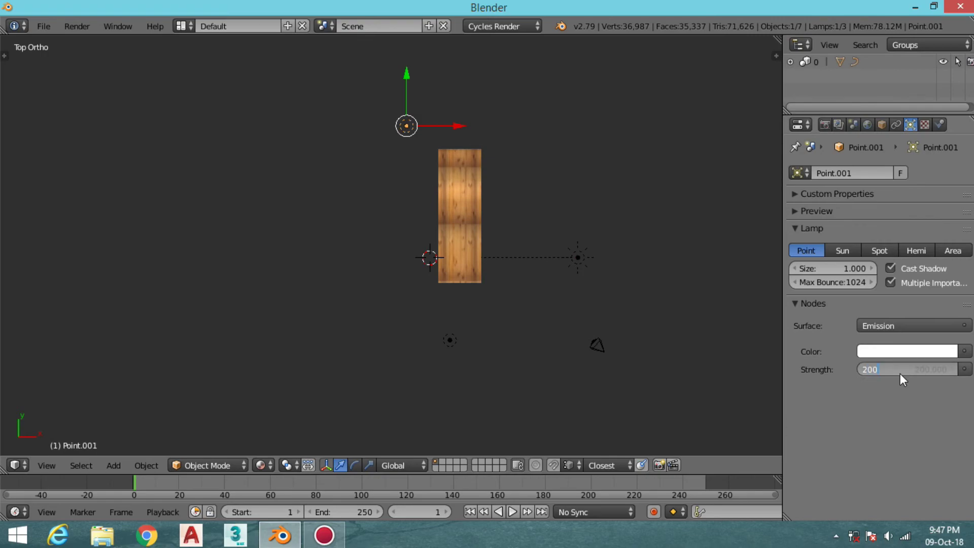
pyautogui.press('Return')
# - Preview the camera view rendered, then return to textured shading and select the chair
pyautogui.press('KP_0')
pyautogui.hotkey('shift', 'z')
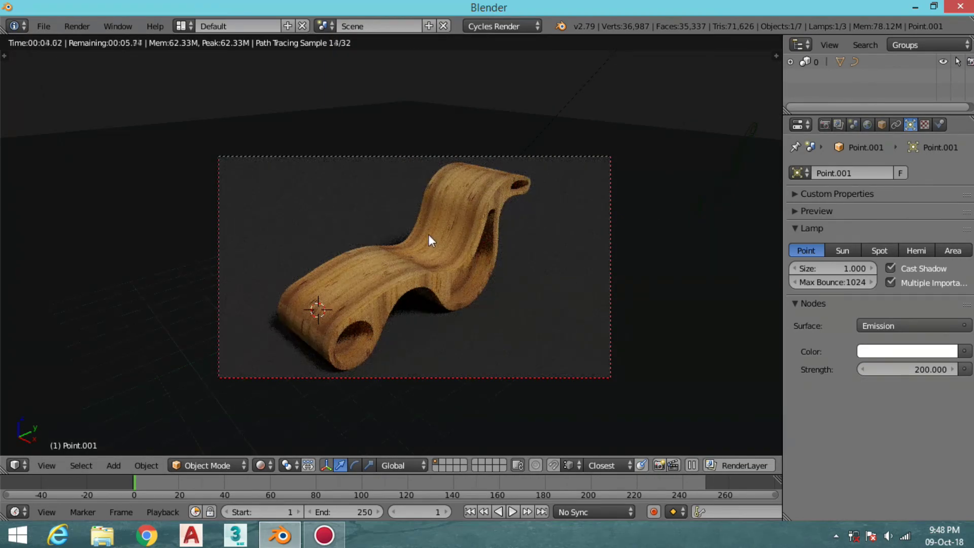
pyautogui.scroll(1, 428, 234)
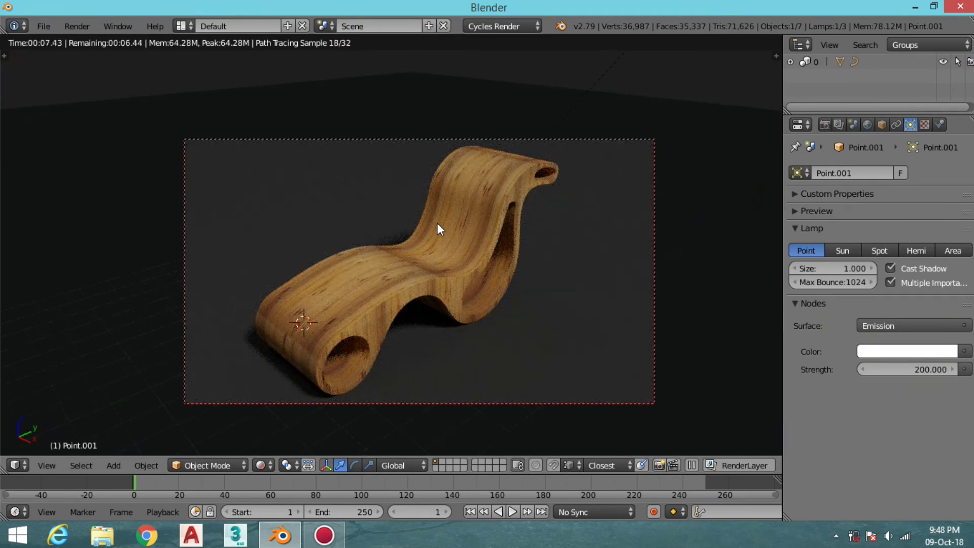
pyautogui.hotkey('shift', 'z')
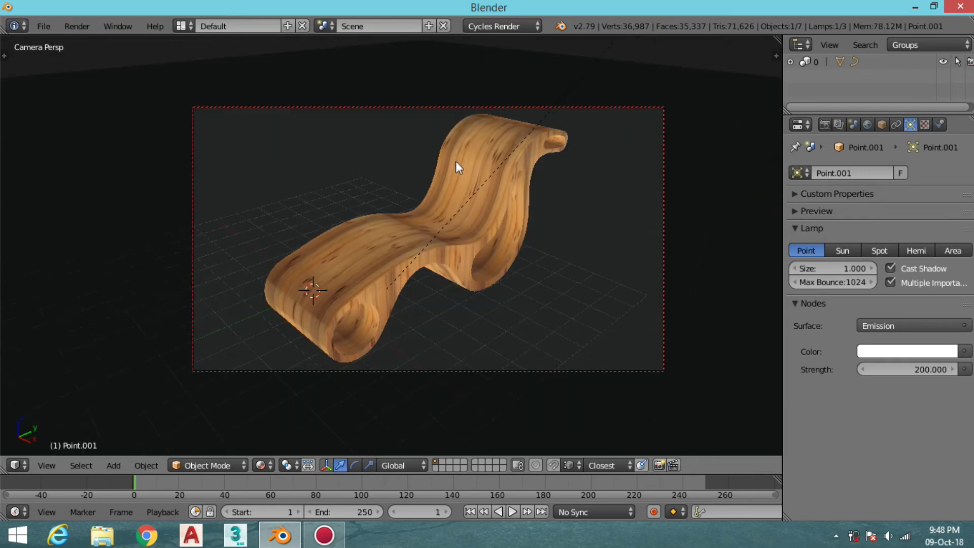
pyautogui.rightClick(456, 161)
# - Split the view and turn the top area into a Node Editor showing the chair's material
pyautogui.moveTo(776, 41); pyautogui.dragTo(777, 245)
pyautogui.click(16, 254)
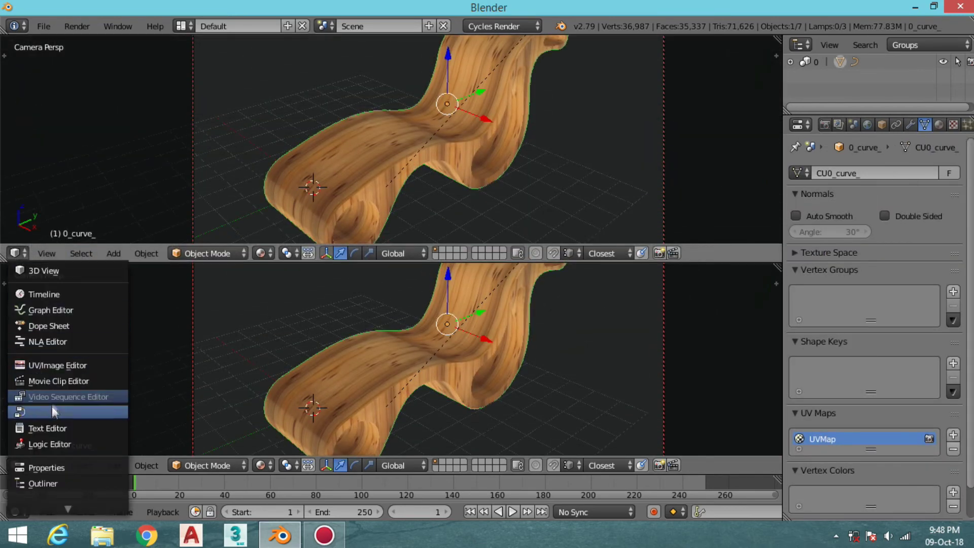
pyautogui.click(51, 394)
pyautogui.click(939, 125)
pyautogui.click(872, 257)
pyautogui.moveTo(302, 129); pyautogui.dragTo(321, 51, button='middle')
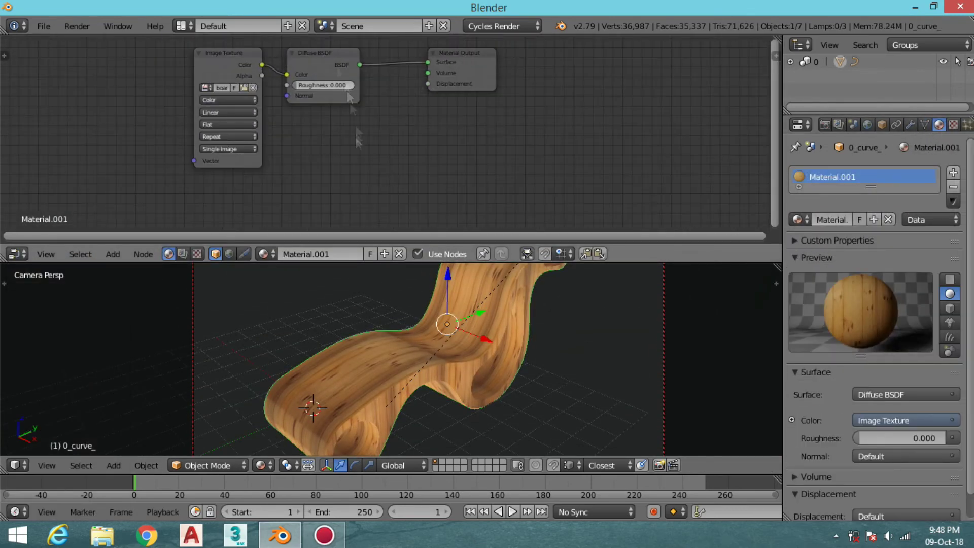
# - Insert a Mix Shader node before the Material Output
pyautogui.hotkey('shift', 'a')
pyautogui.click(431, 64)
pyautogui.write('mix')
pyautogui.press('Return')
pyautogui.click(386, 74)
pyautogui.hotkey('shift', 'a')
pyautogui.press('Return')
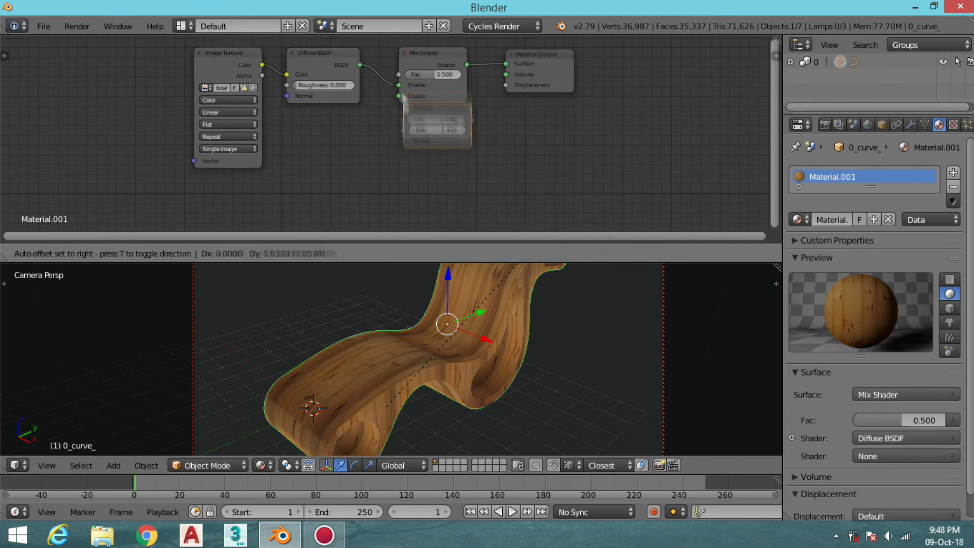
pyautogui.click(287, 201)
# - Add a Glossy BSDF node and connect it into the Mix Shader
pyautogui.hotkey('shift', 'a')
pyautogui.click(347, 224)
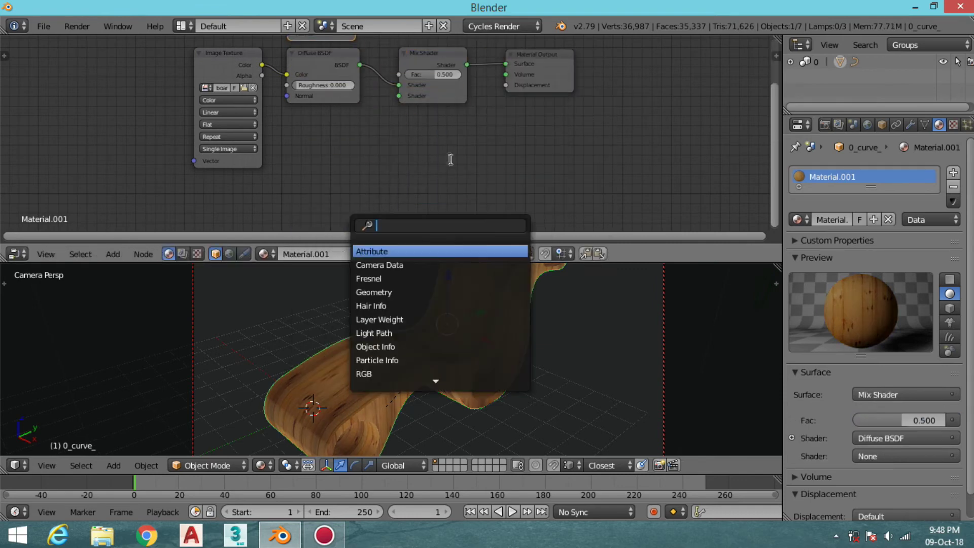
pyautogui.write('glossy')
pyautogui.press('Return')
pyautogui.click(287, 115)
pyautogui.moveTo(359, 181); pyautogui.dragTo(399, 95)
# - Link a Fresnel node to the Mix Shader factor and set its IOR to 1.25
pyautogui.moveTo(386, 76); pyautogui.dragTo(379, 126, button='middle')
pyautogui.moveTo(349, 62); pyautogui.dragTo(389, 127)
pyautogui.scroll(2, 486, 151)
pyautogui.moveTo(486, 152); pyautogui.dragTo(379, 189, button='middle')
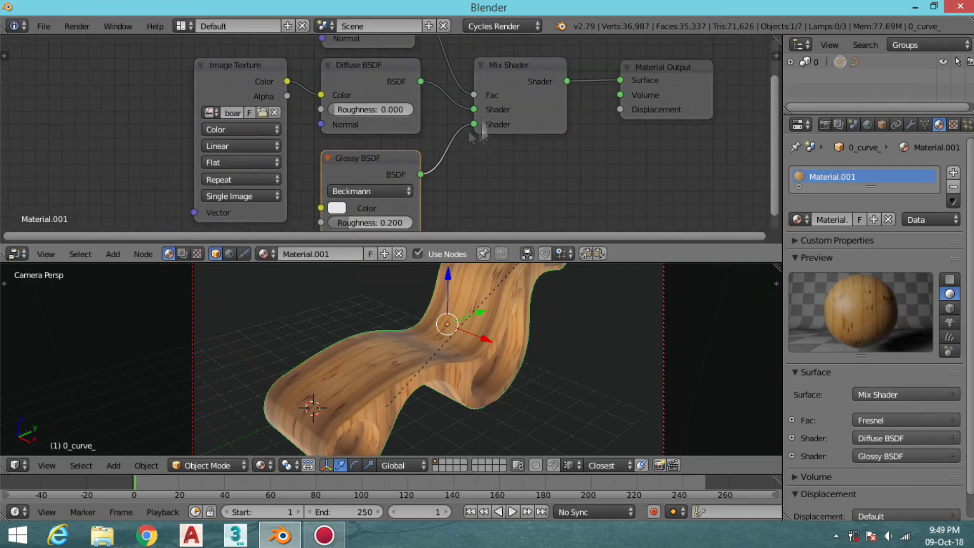
pyautogui.scroll(1, 467, 129)
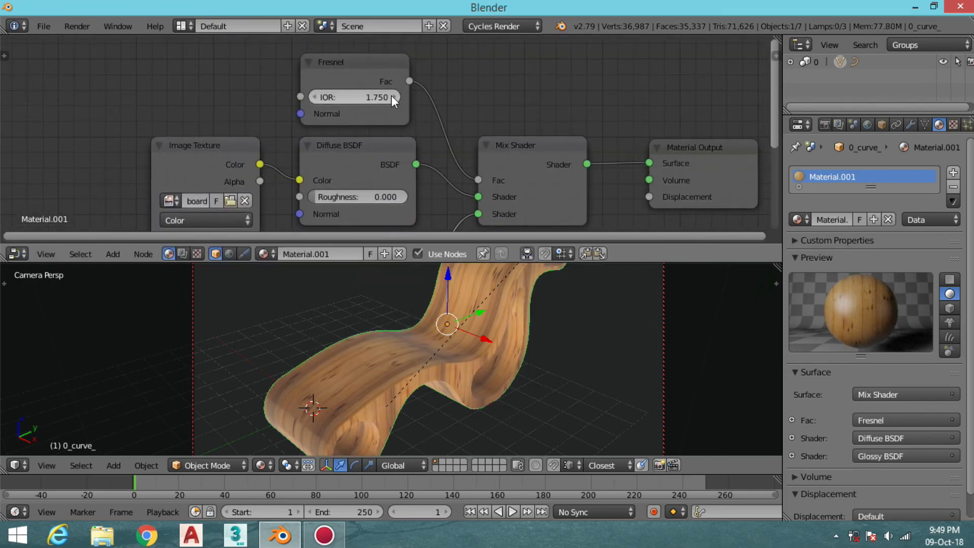
pyautogui.moveTo(391, 96); pyautogui.dragTo(431, 96)
pyautogui.click(313, 91)
pyautogui.write('1.25')
pyautogui.press('Return')
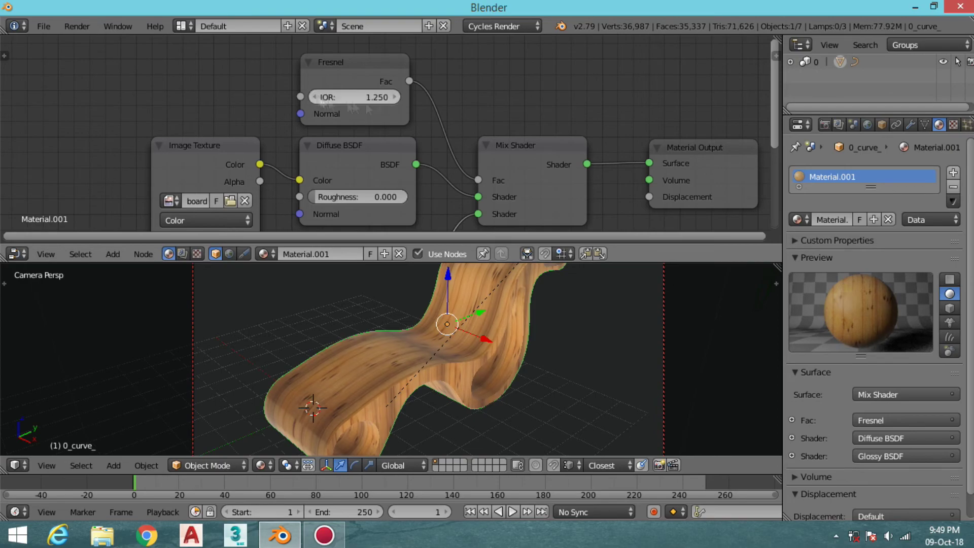
# - Enlarge the 3D view and preview the glossy wood chair in a live Cycles render
pyautogui.scroll(-1, 447, 328)
pyautogui.scroll(-2, 442, 324)
pyautogui.moveTo(446, 263); pyautogui.dragTo(447, 79)
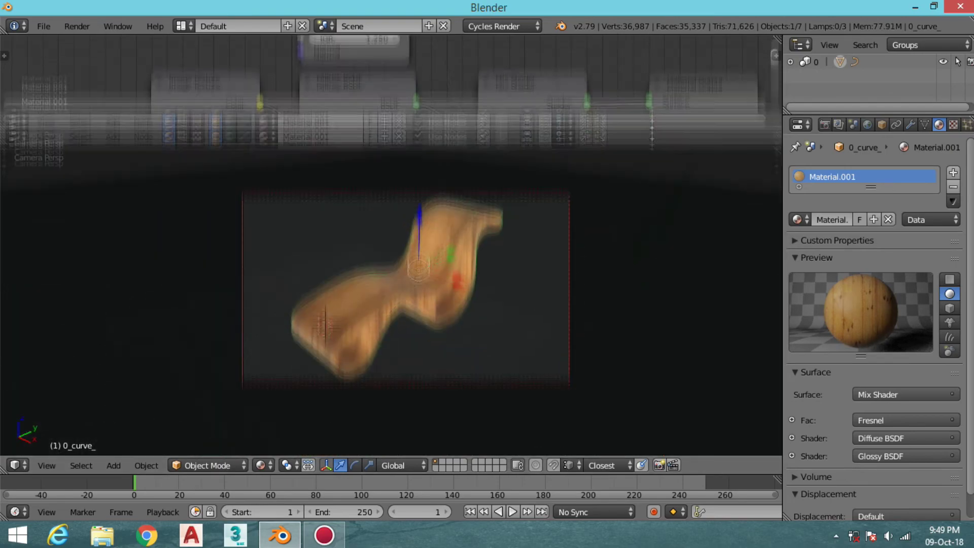
pyautogui.hotkey('shift', 'z')
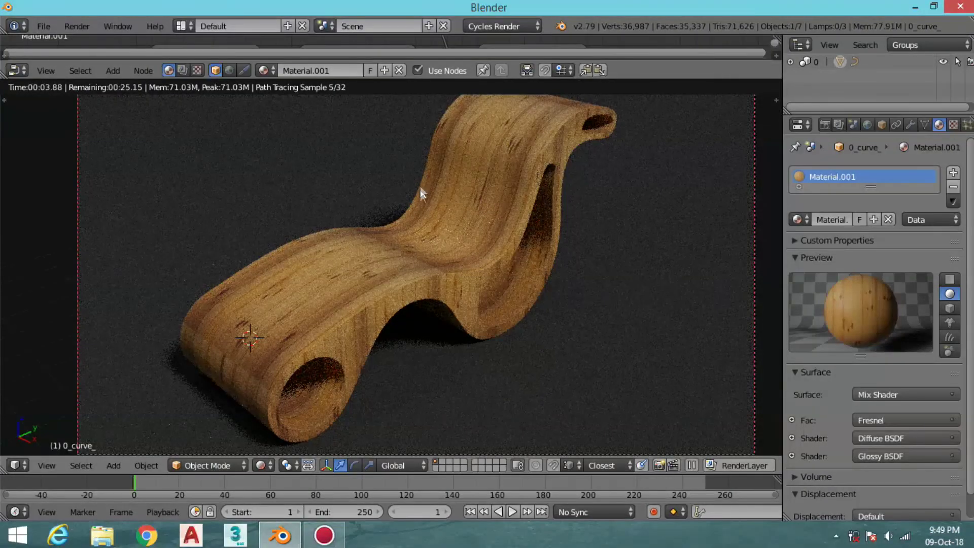
pyautogui.hotkey('shift', 'z')
# - Connect the wood Image Texture colour to the Material Output's Displacement input
pyautogui.moveTo(553, 57); pyautogui.dragTo(553, 234)
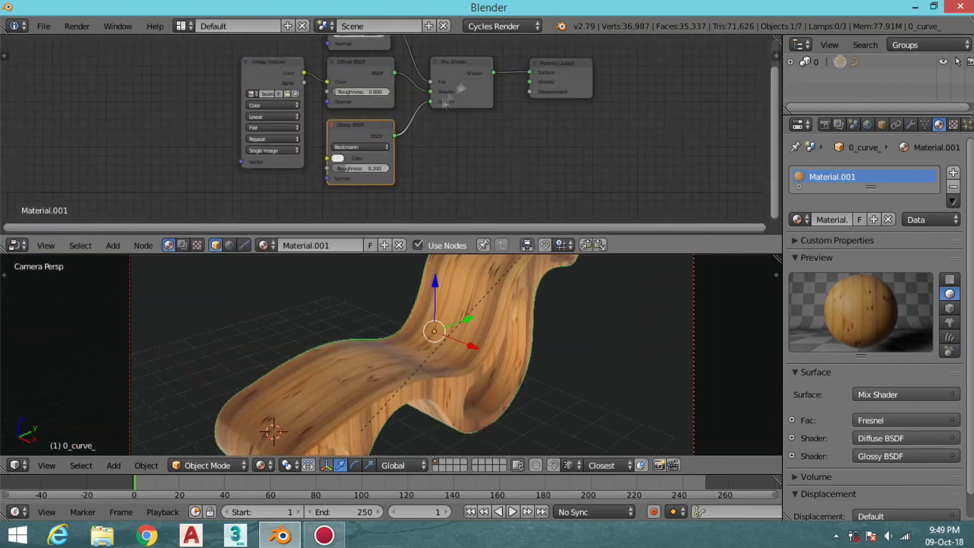
pyautogui.moveTo(553, 76); pyautogui.dragTo(568, 133)
pyautogui.moveTo(263, 66); pyautogui.dragTo(221, 91)
pyautogui.moveTo(294, 77); pyautogui.dragTo(504, 93)
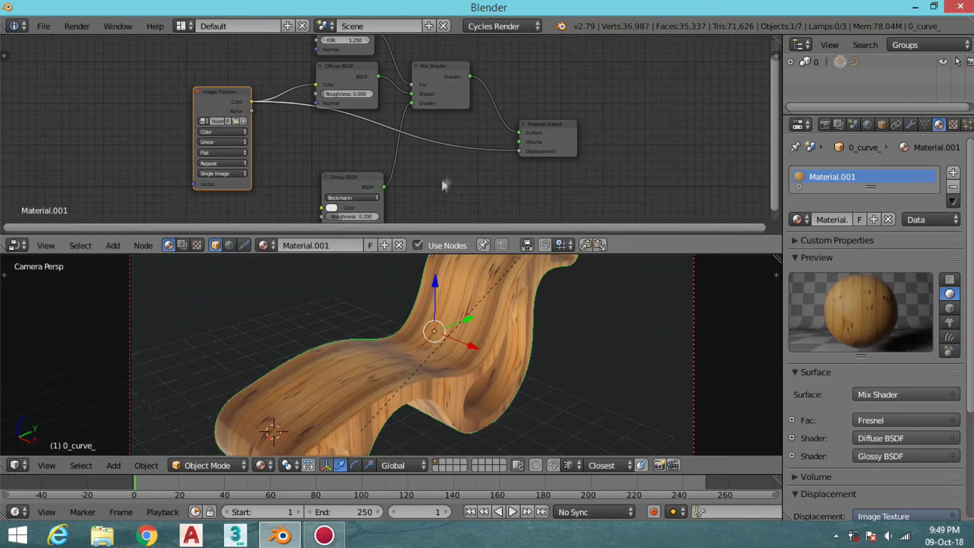
pyautogui.moveTo(651, 251); pyautogui.dragTo(650, 69)
# - Render the chair live with the displaced material, then restore textured shading and select the lamp
pyautogui.hotkey('shift', 'z')
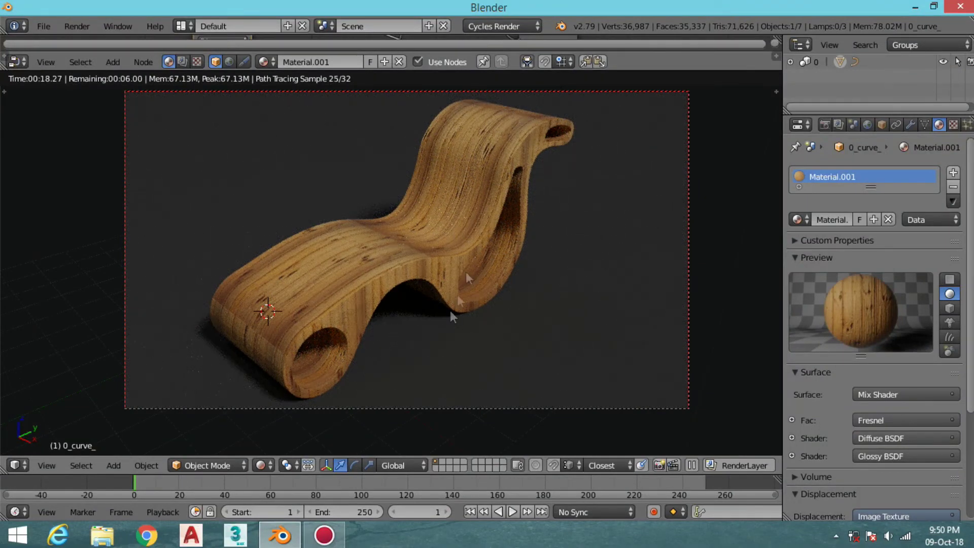
pyautogui.hotkey('shift', 'z')
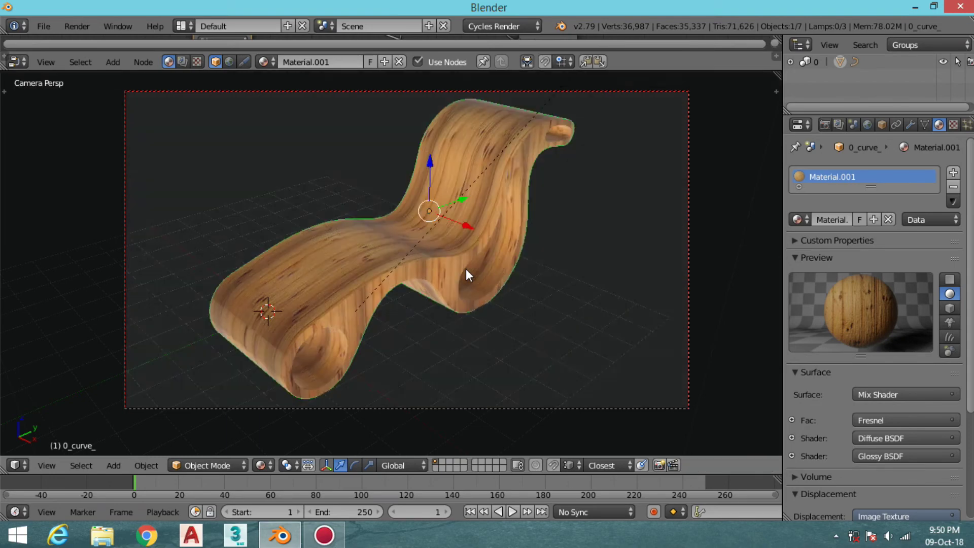
pyautogui.moveTo(642, 72)
pyautogui.mouseDown()
pyautogui.moveTo(652, 175)
pyautogui.moveTo(488, 202)
pyautogui.mouseUp()
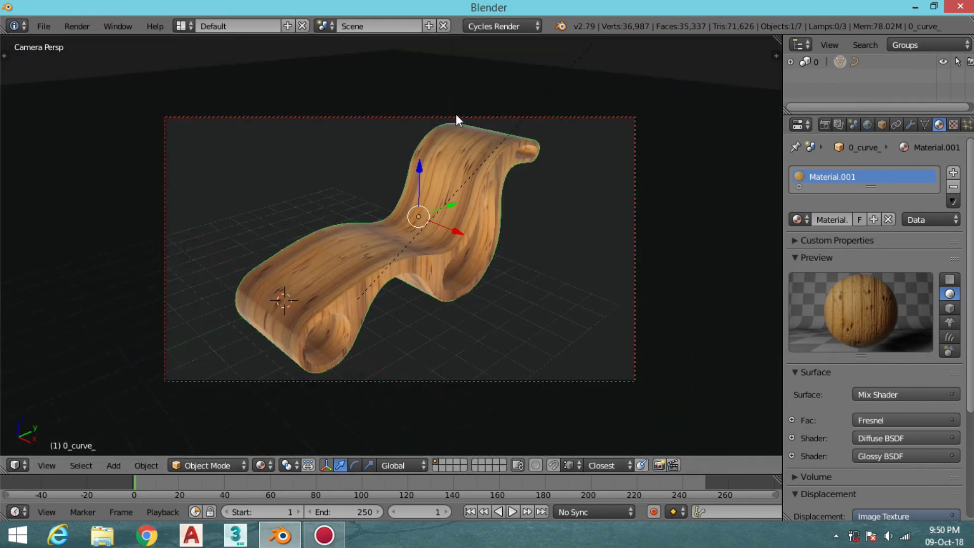
pyautogui.rightClick(451, 53)
# - Preview the lighting rendered and turn the Point.001 lamp into a spot light
pyautogui.hotkey('shift', 'z')
pyautogui.hotkey('shift', 'z')
pyautogui.scroll(-2, 464, 97)
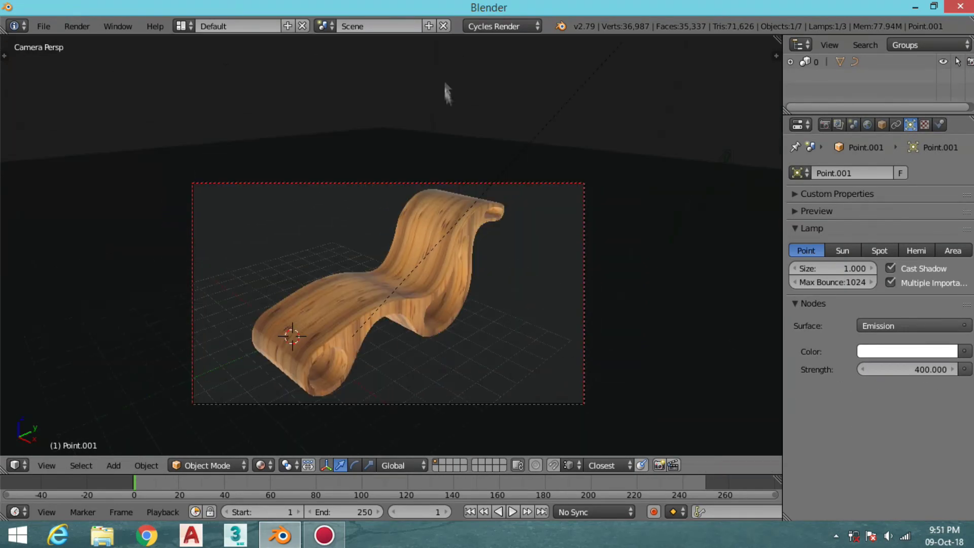
pyautogui.click(878, 251)
# - From the top view, add a plain axes empty and move it along X
pyautogui.press('KP_7')
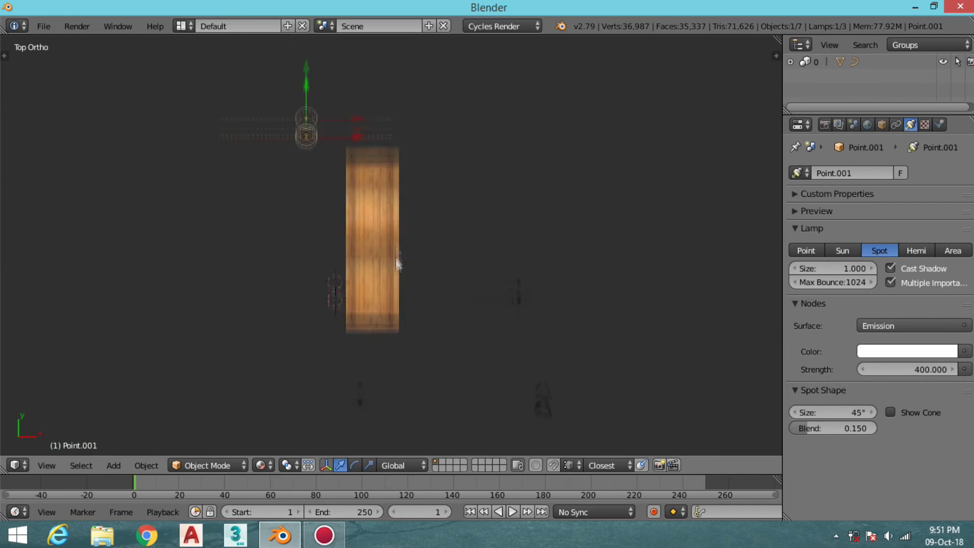
pyautogui.hotkey('shift', 'a')
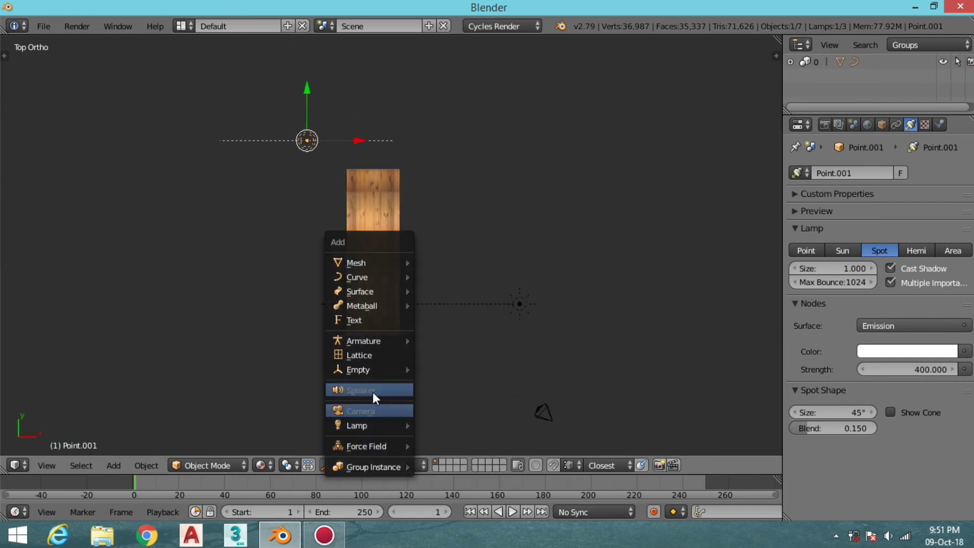
pyautogui.click(431, 370)
pyautogui.scroll(3, 399, 380)
pyautogui.press('g')
pyautogui.press('x')
pyautogui.click(399, 381)
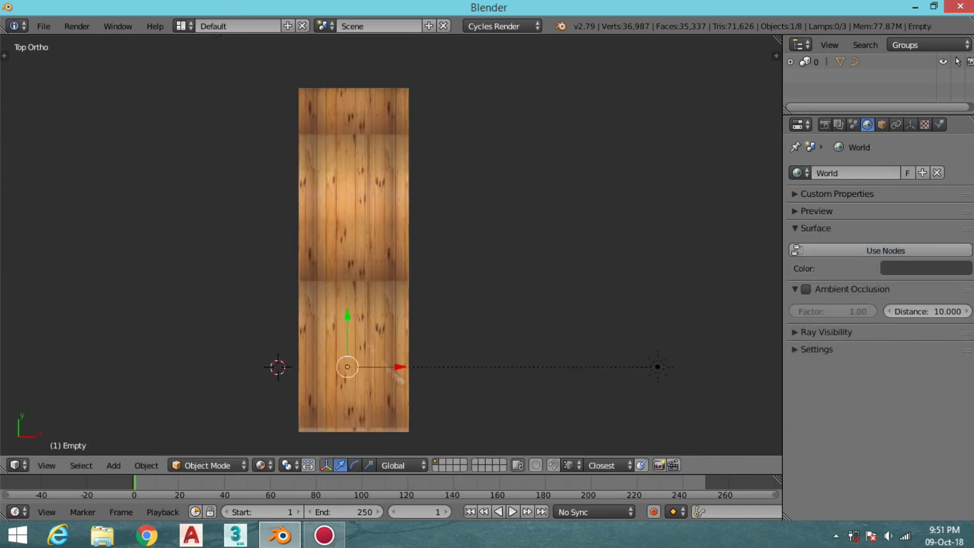
pyautogui.moveTo(401, 375); pyautogui.dragTo(337, 275, button='middle')
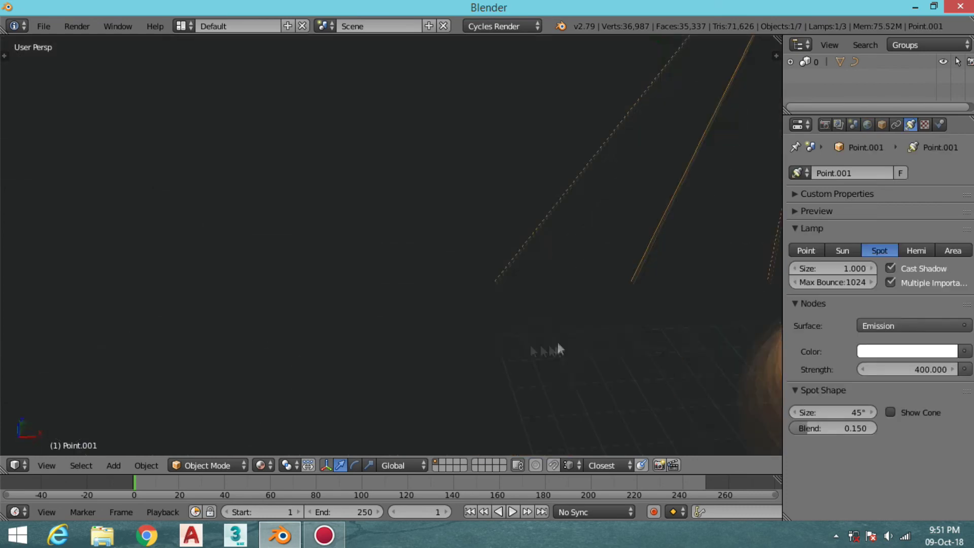
pyautogui.scroll(1, 487, 389)
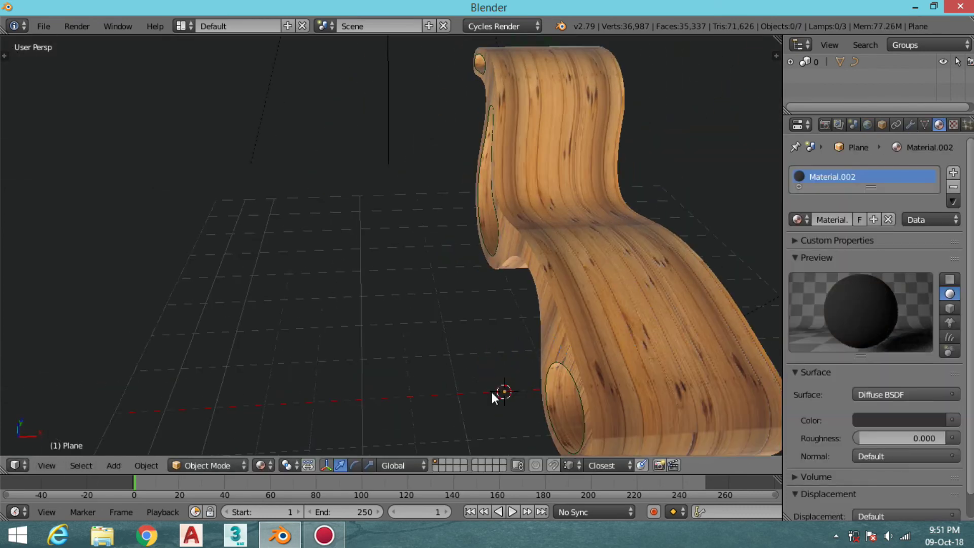
# - Deselect everything and show all scenes in an enlarged outliner
pyautogui.press('a')
pyautogui.click(905, 45)
pyautogui.moveTo(873, 115); pyautogui.dragTo(872, 143)
pyautogui.scroll(-3, 868, 95)
pyautogui.moveTo(568, 254); pyautogui.dragTo(553, 263, button='middle')
# - Add another plain axes empty and position it from the top view
pyautogui.hotkey('shift', 'a')
pyautogui.click(605, 262)
pyautogui.press('g')
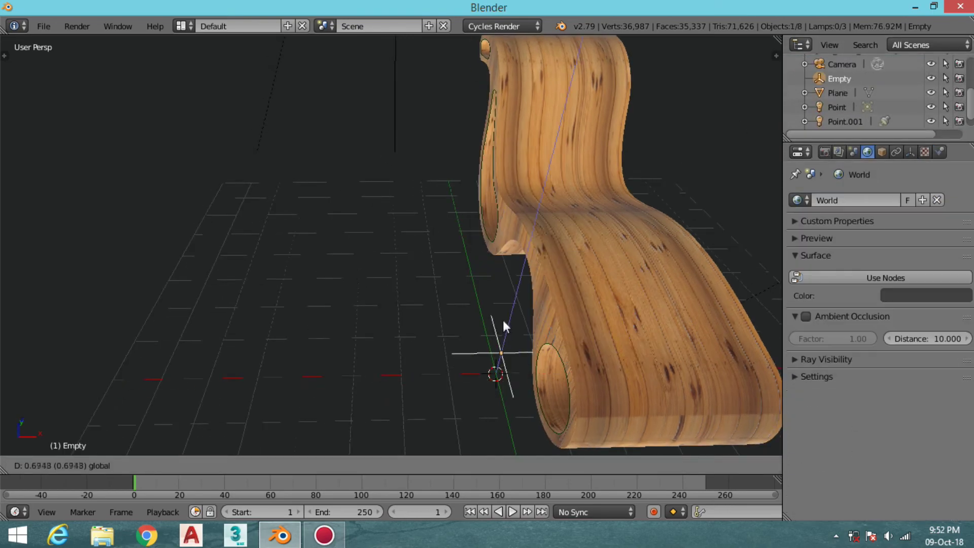
pyautogui.click(504, 319)
pyautogui.press('KP_7')
pyautogui.press('g')
pyautogui.click(480, 201)
pyautogui.moveTo(480, 200)
pyautogui.mouseDown(button='middle')
pyautogui.moveTo(452, 240)
pyautogui.moveTo(400, 215)
pyautogui.moveTo(804, 201)
pyautogui.mouseUp(button='middle')
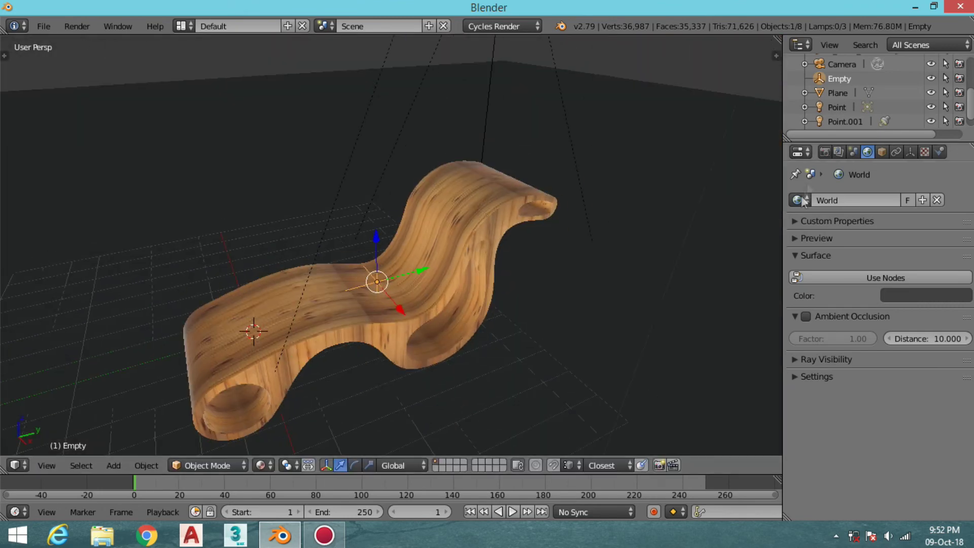
# - Give Point.001 a Track To constraint targeting Empty, aimed along -Z with Y up
pyautogui.click(853, 152)
pyautogui.moveTo(684, 176); pyautogui.dragTo(530, 169, button='middle')
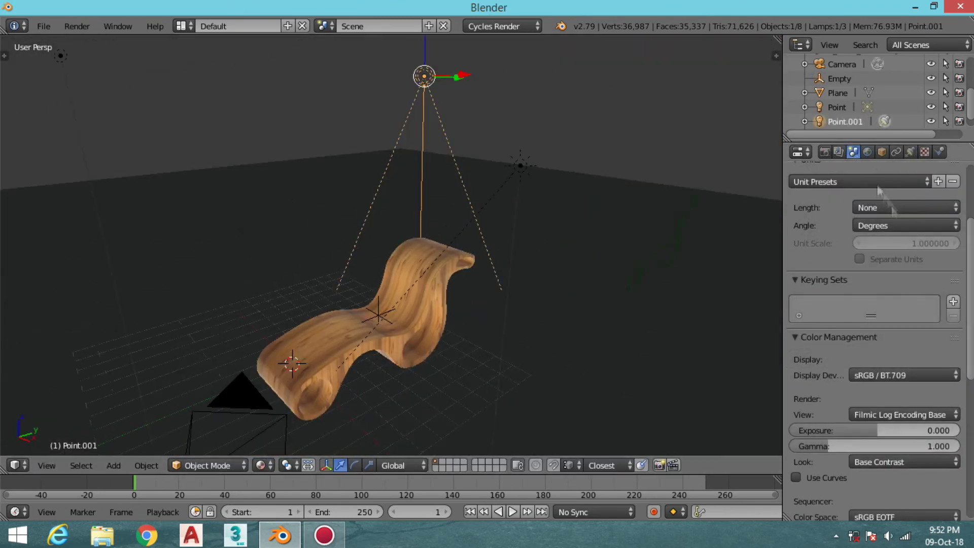
pyautogui.click(896, 151)
pyautogui.click(881, 201)
pyautogui.click(789, 329)
pyautogui.click(912, 250)
pyautogui.click(857, 315)
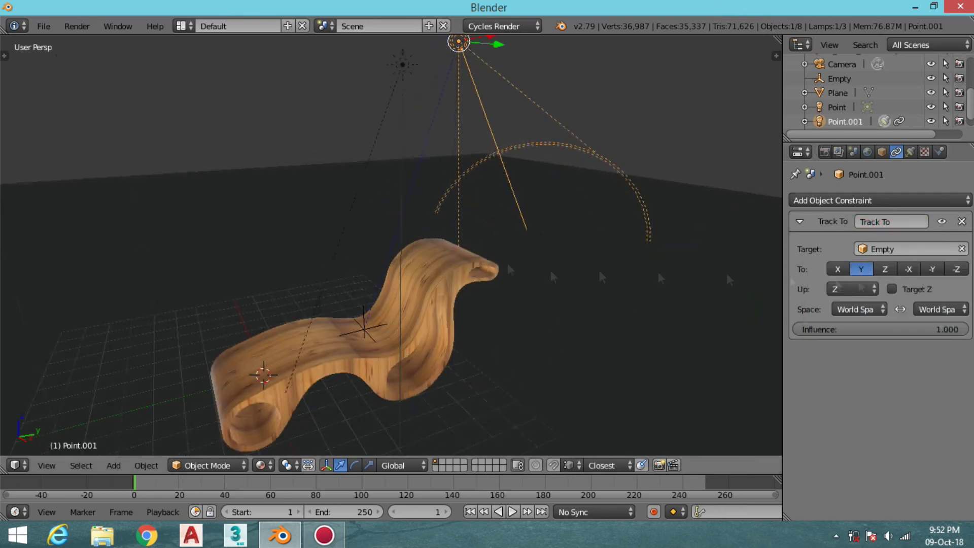
pyautogui.click(956, 269)
# - Orbit to check the spot lamp's aim relative to the Empty and camera
pyautogui.moveTo(776, 299); pyautogui.dragTo(747, 298, button='middle')
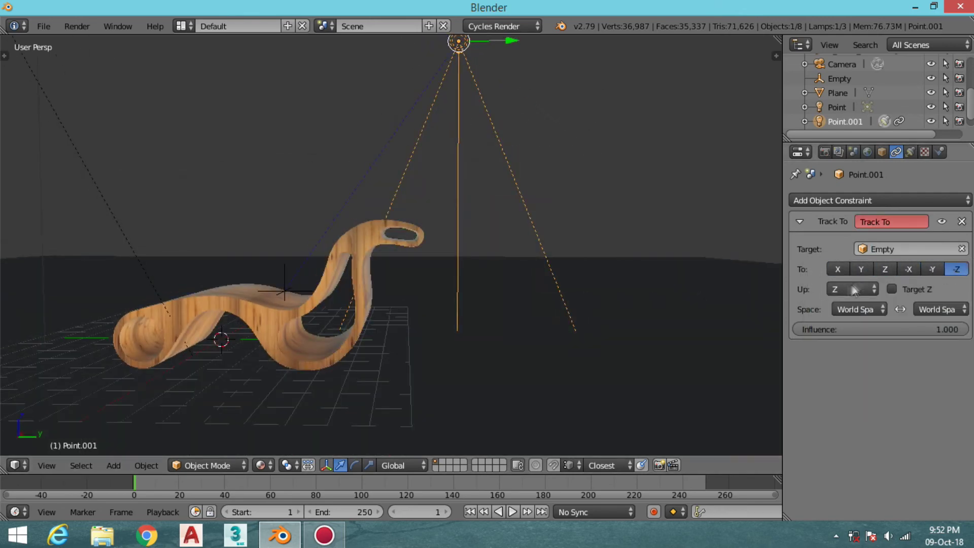
pyautogui.moveTo(558, 263); pyautogui.dragTo(460, 266, button='middle')
pyautogui.scroll(-4, 461, 265)
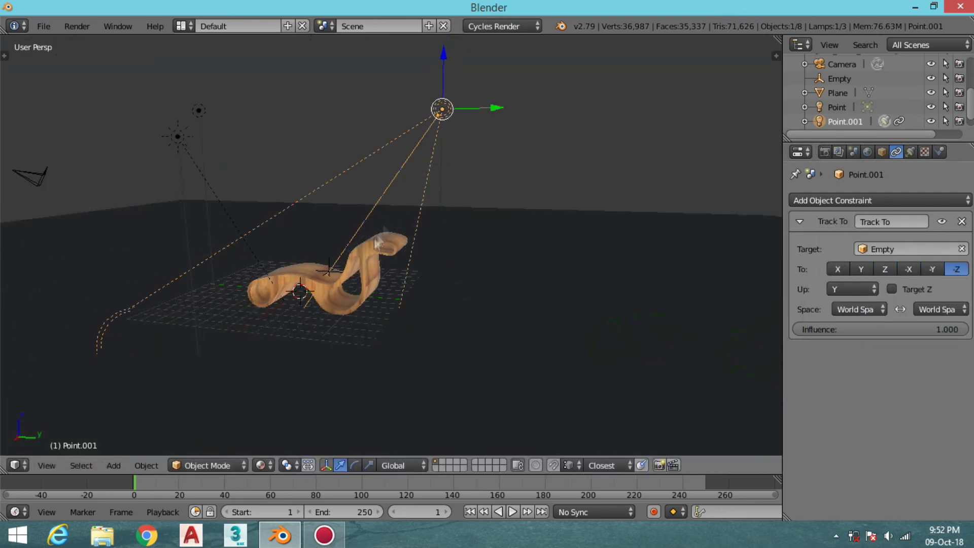
pyautogui.scroll(2, 461, 266)
pyautogui.click(910, 151)
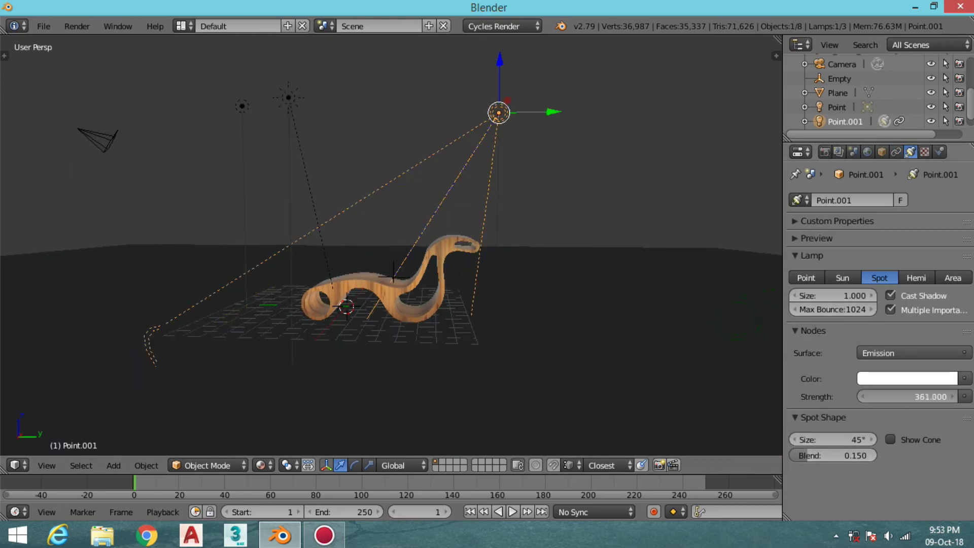
# - Show the spot cone, narrow it to 25.7°, and view through the camera
pyautogui.click(890, 440)
pyautogui.moveTo(857, 440); pyautogui.dragTo(821, 439)
pyautogui.moveTo(507, 152)
pyautogui.mouseDown(button='middle')
pyautogui.moveTo(495, 98)
pyautogui.moveTo(498, 196)
pyautogui.moveTo(547, 254)
pyautogui.moveTo(625, 240)
pyautogui.moveTo(509, 251)
pyautogui.moveTo(538, 162)
pyautogui.moveTo(575, 209)
pyautogui.moveTo(507, 275)
pyautogui.mouseUp(button='middle')
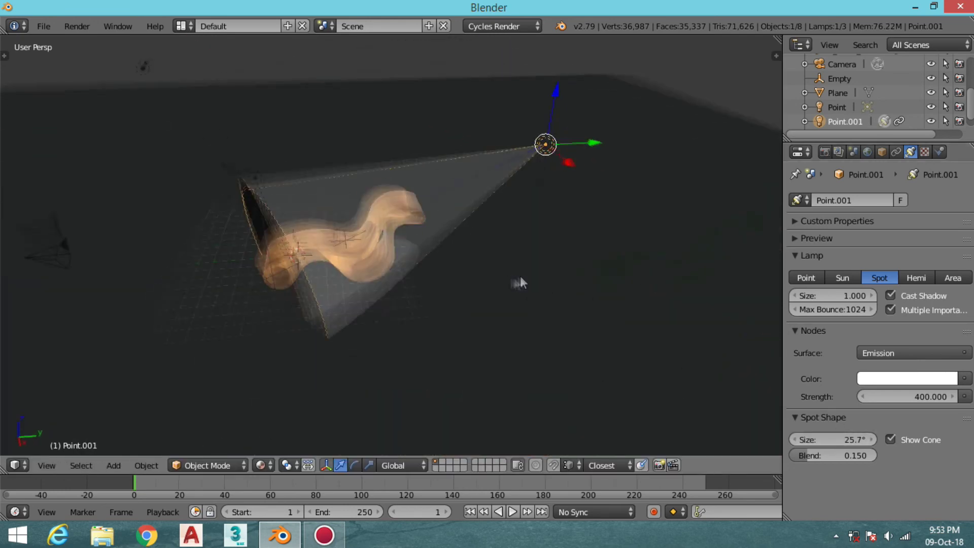
pyautogui.scroll(3, 507, 275)
pyautogui.press('KP_0')
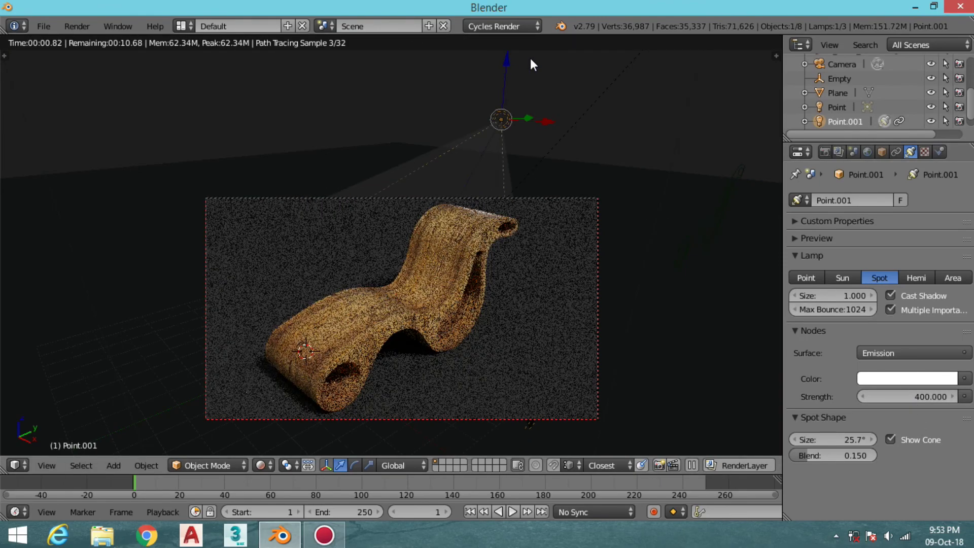
# - Reposition the Point.001 lamp along the X axis
pyautogui.press('g')
pyautogui.press('x')
pyautogui.click(588, 191)
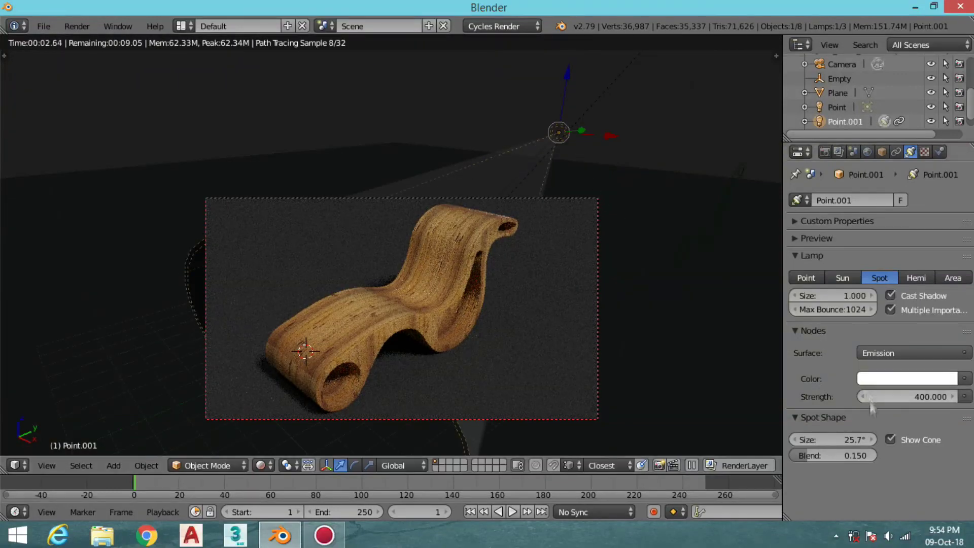
pyautogui.press('g')
pyautogui.press('x')
pyautogui.click(663, 164)
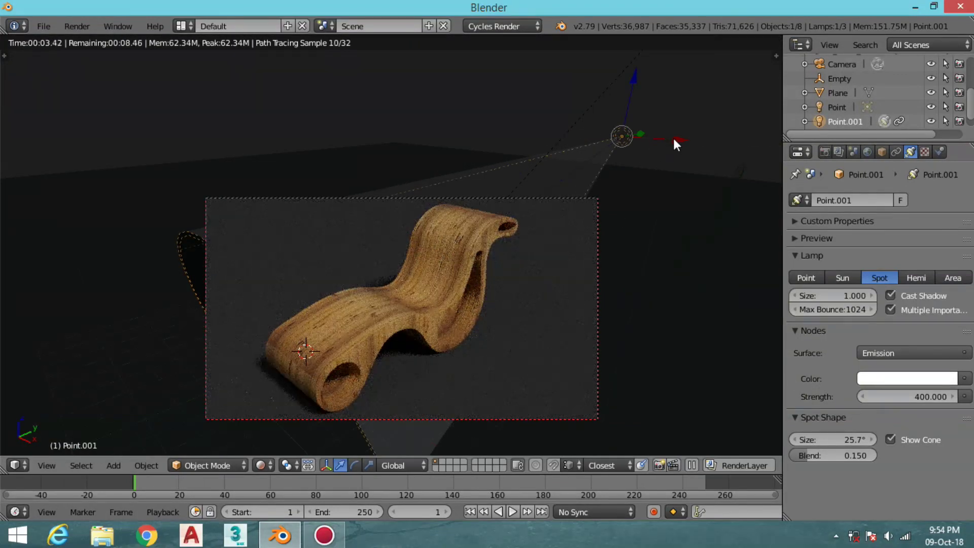
pyautogui.moveTo(673, 136); pyautogui.dragTo(459, 126)
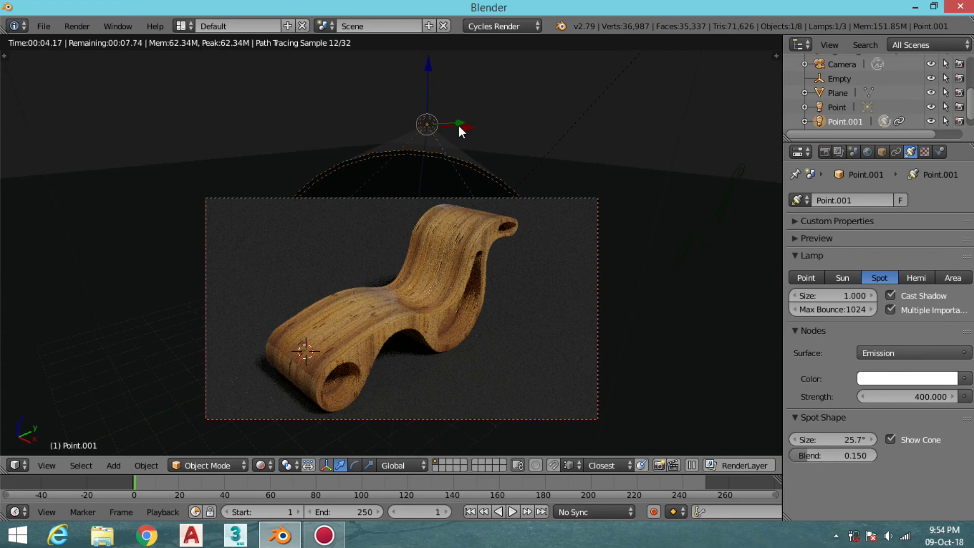
pyautogui.moveTo(472, 125); pyautogui.dragTo(512, 141)
pyautogui.click(511, 141)
# - Set the lamp strength to 200 and make the Point lamp also track the Empty
pyautogui.write('00')
pyautogui.press('Return')
pyautogui.hotkey('shift', 'z')
pyautogui.moveTo(466, 233); pyautogui.dragTo(609, 304, button='middle')
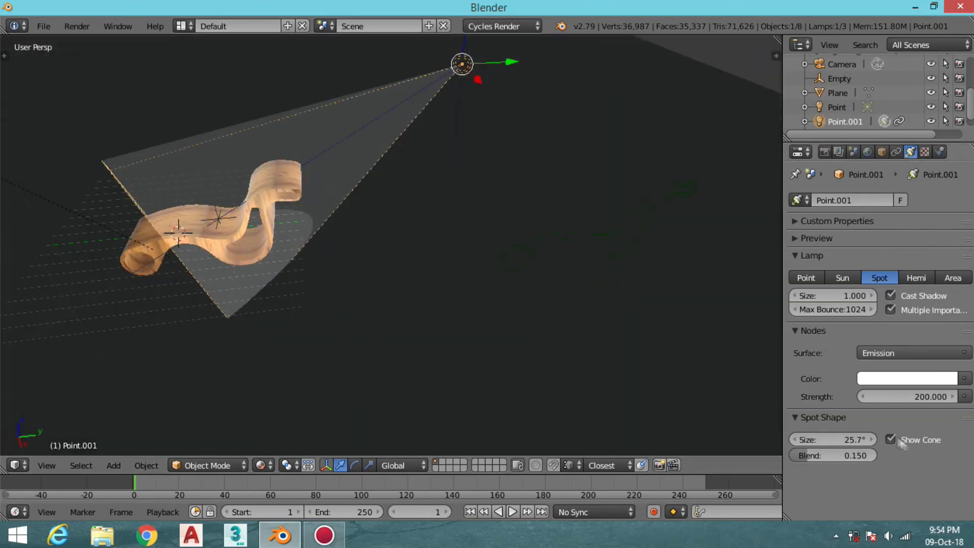
pyautogui.click(525, 276)
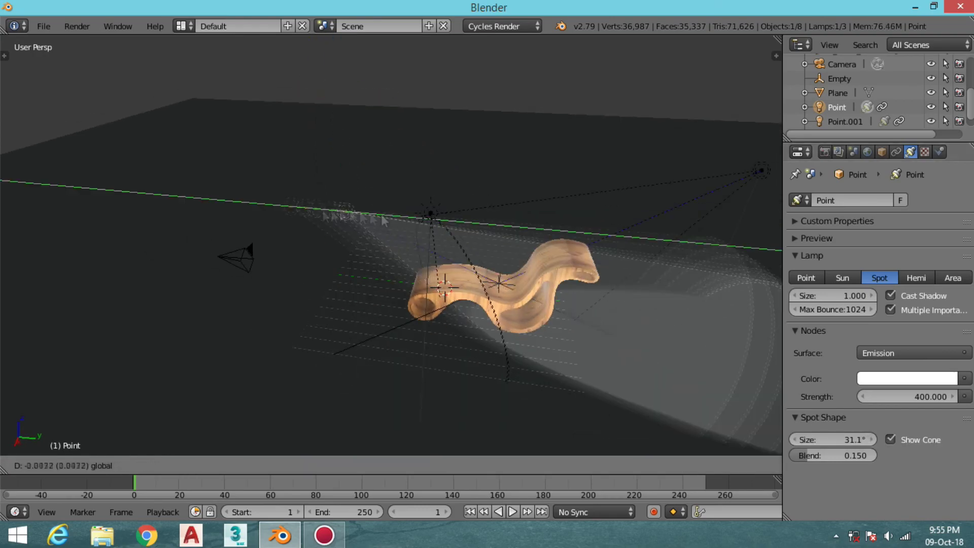
# - Check the rendered camera view, then set the Point.001 lamp strength to 150
pyautogui.hotkey('shift', 'z')
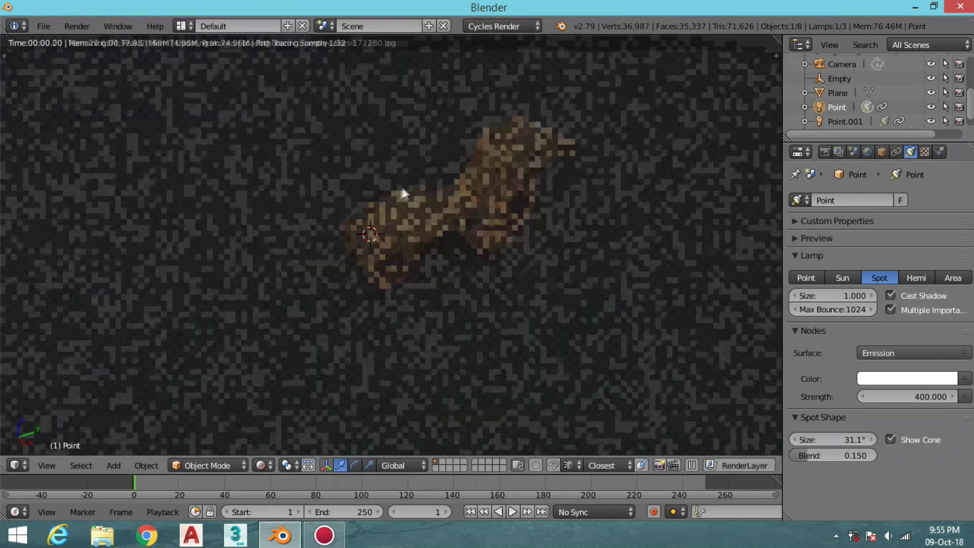
pyautogui.press('KP_0')
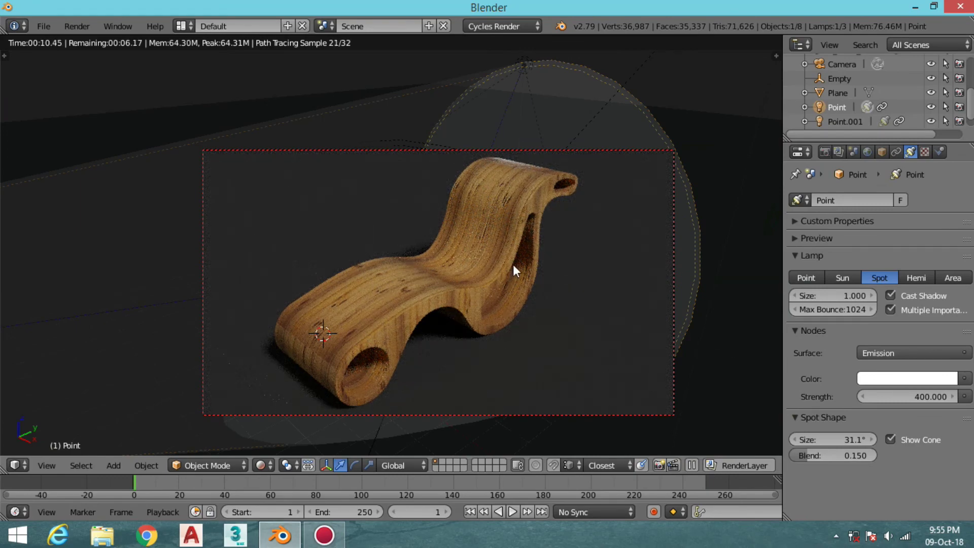
pyautogui.hotkey('shift', 'z')
pyautogui.rightClick(525, 67)
pyautogui.doubleClick(879, 397)
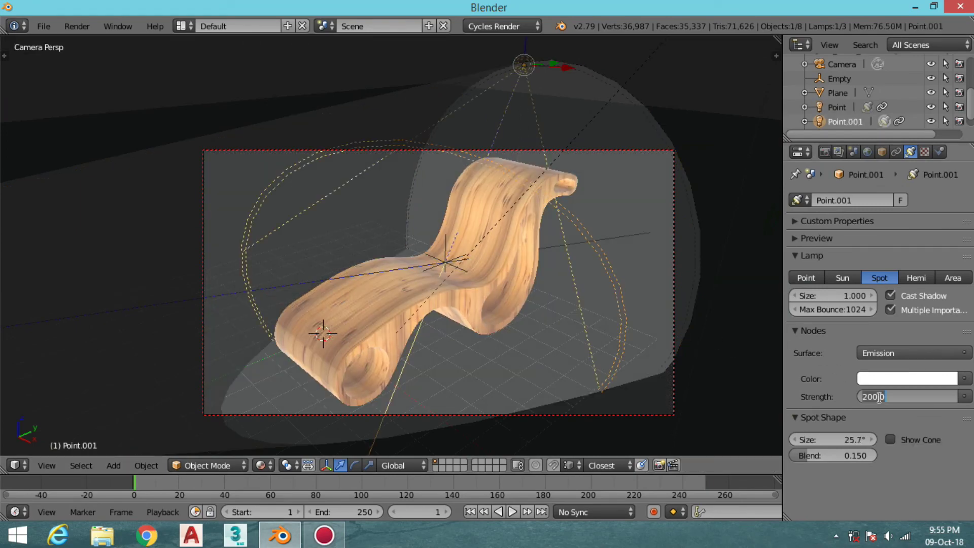
pyautogui.hotkey('shift', 'z')
# - Move Point.001 left along X and reposition it from the top view, checking the camera render
pyautogui.keyDown('shift'); pyautogui.moveTo(553, 241); pyautogui.dragTo(514, 50, button='middle'); pyautogui.keyUp('shift')
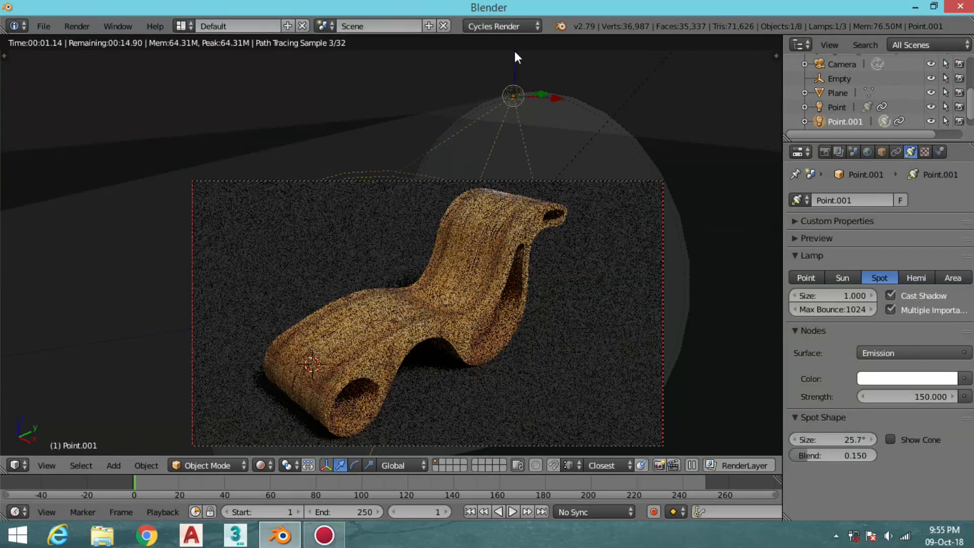
pyautogui.moveTo(552, 111); pyautogui.dragTo(501, 107)
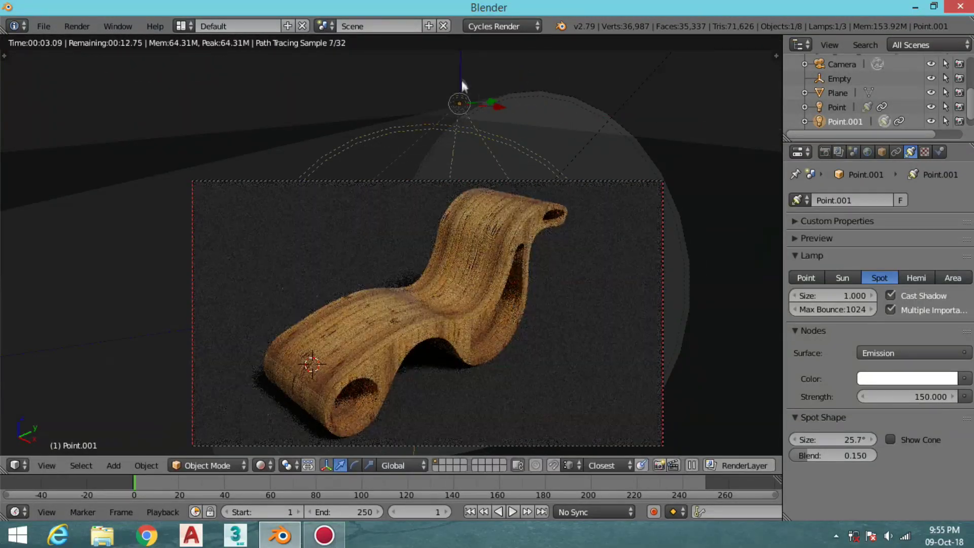
pyautogui.hotkey('shift', 'z')
pyautogui.press('KP_7')
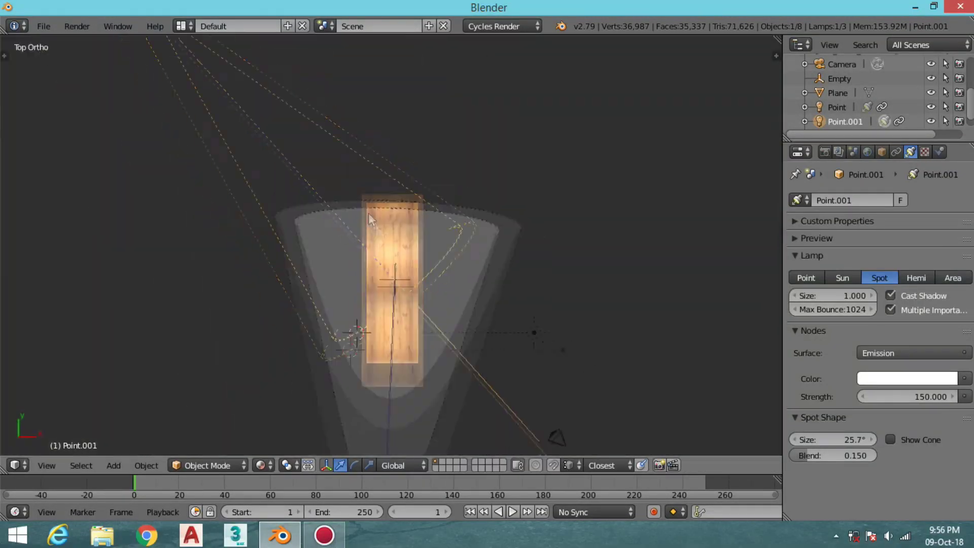
pyautogui.press('g')
pyautogui.click(373, 235)
pyautogui.hotkey('shift', 'z')
pyautogui.press('KP_0')
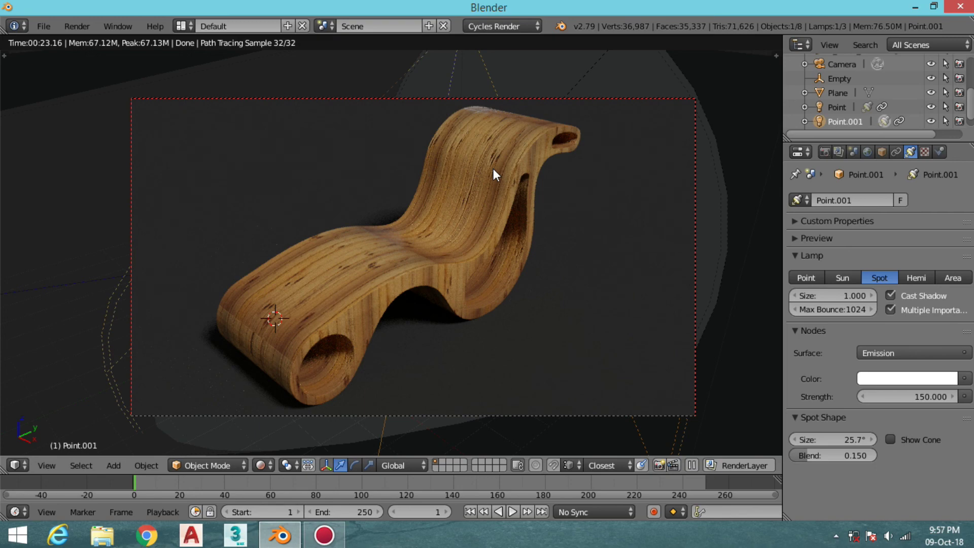
# - Move the Point lamp to a new spot, check the camera render, and split the 3D view
pyautogui.hotkey('shift', 'z')
pyautogui.scroll(-3, 479, 204)
pyautogui.moveTo(479, 204)
pyautogui.mouseDown(button='middle')
pyautogui.moveTo(235, 205)
pyautogui.moveTo(365, 254)
pyautogui.mouseUp(button='middle')
pyautogui.rightClick(169, 266)
pyautogui.press('g')
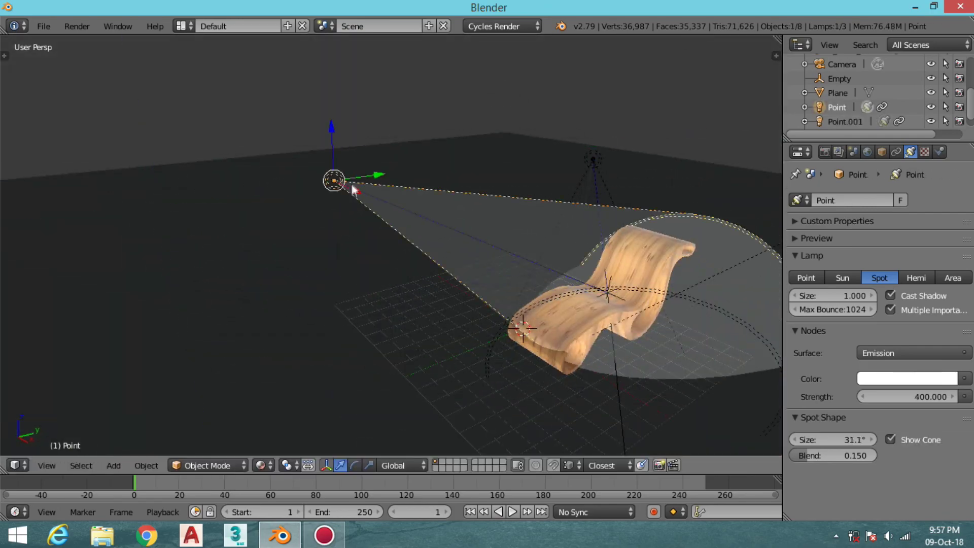
pyautogui.click(375, 190)
pyautogui.press('KP_0')
pyautogui.hotkey('shift', 'z')
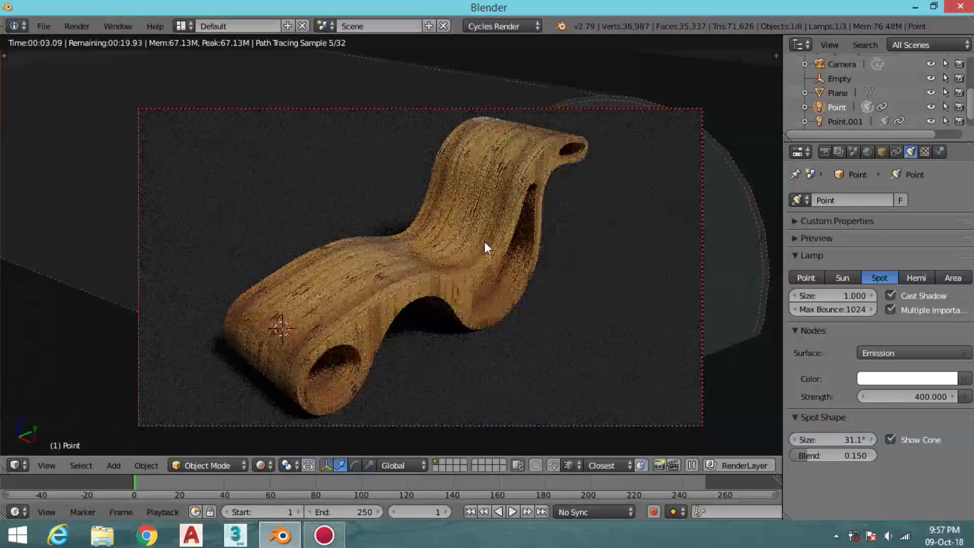
pyautogui.hotkey('shift', 'z')
pyautogui.moveTo(776, 55); pyautogui.dragTo(776, 132)
pyautogui.click(18, 140)
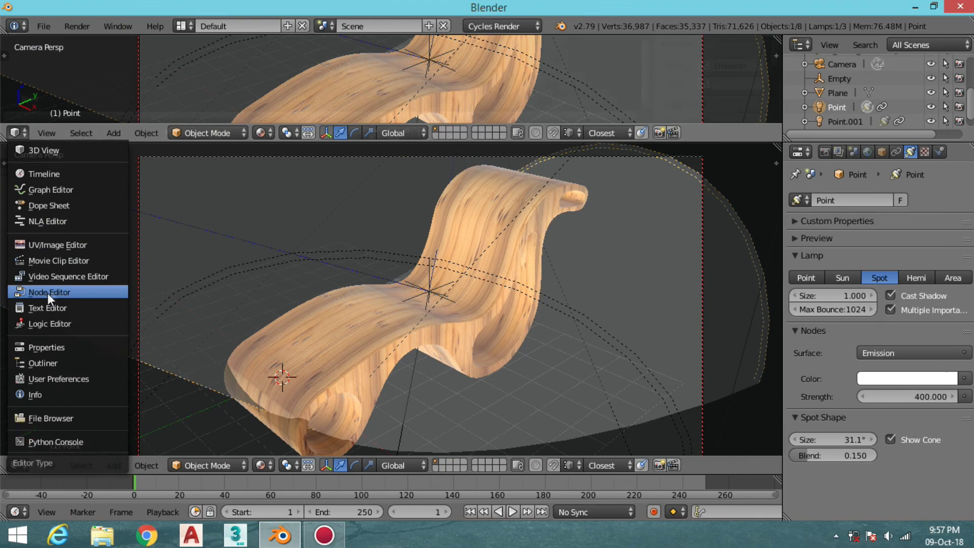
# - Inspect the chair's material nodes in a Node Editor, Glossy roughness 0.100, then render-preview it
pyautogui.click(51, 288)
pyautogui.moveTo(363, 128); pyautogui.dragTo(370, 252)
pyautogui.rightClick(370, 284)
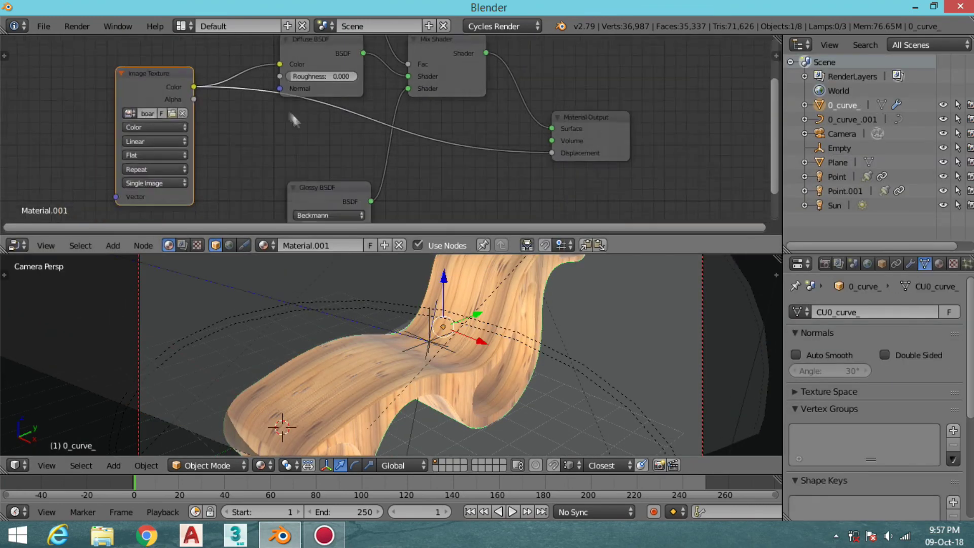
pyautogui.scroll(3, 304, 132)
pyautogui.click(319, 162)
pyautogui.click(939, 263)
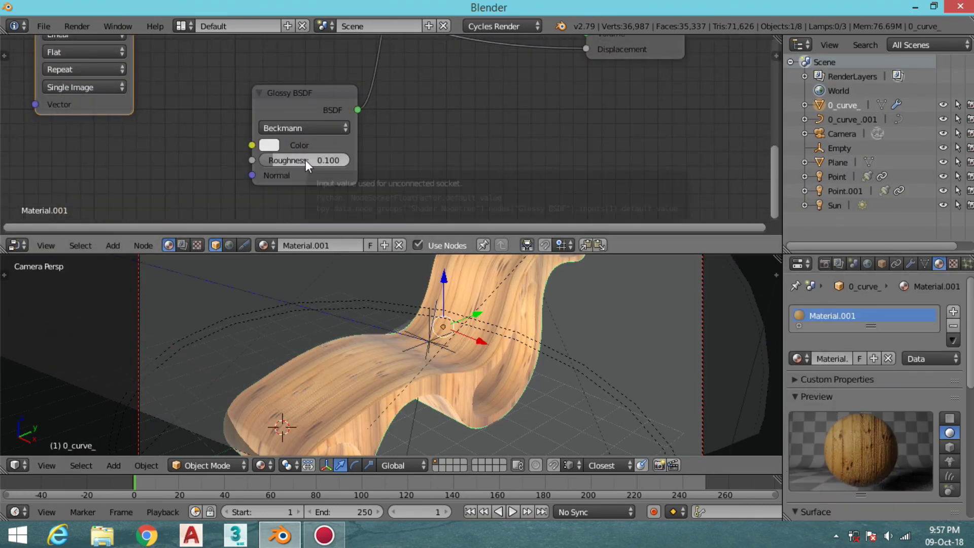
pyautogui.moveTo(397, 253); pyautogui.dragTo(398, 53)
pyautogui.hotkey('shift', 'z')
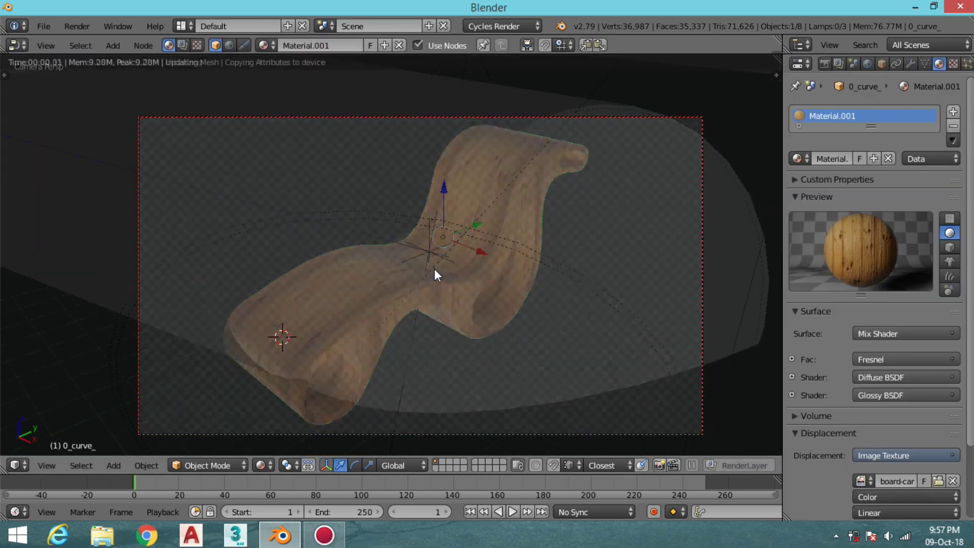